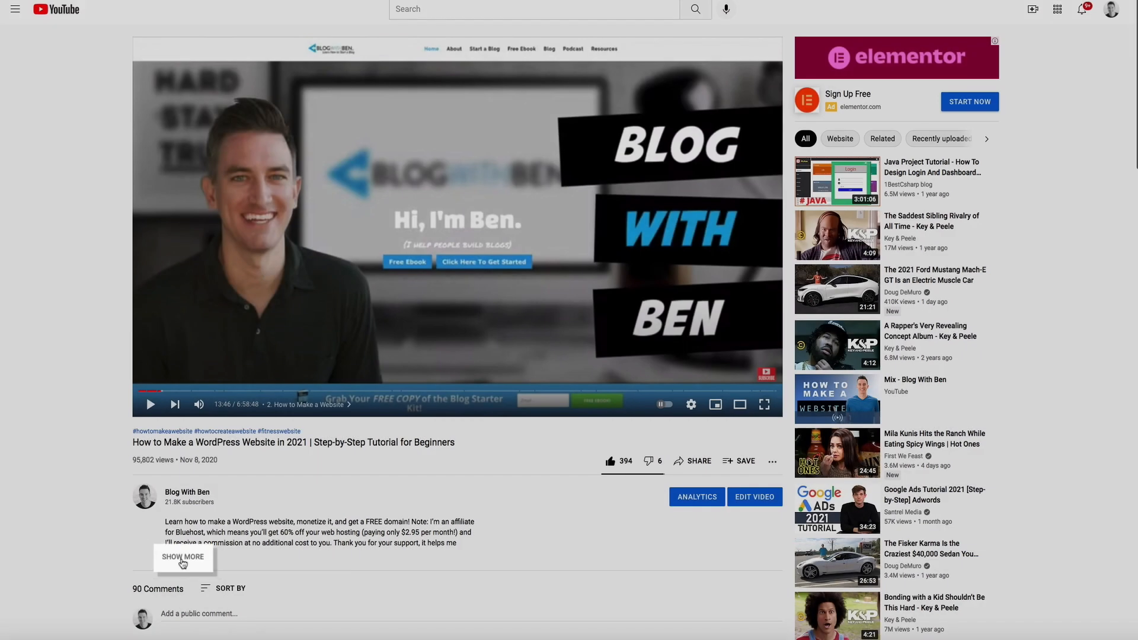
Expand the YouTube video description and follow the Bluehost affiliate link to its plan selection page
left_click(180, 562)
scroll(59, 564, "down", 6)
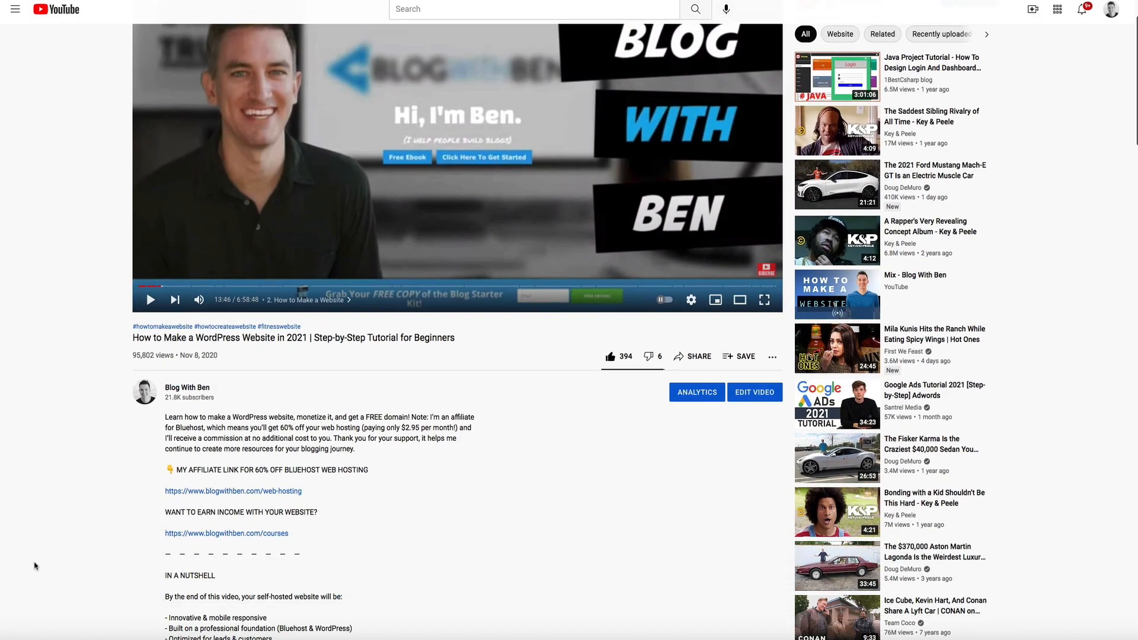
scroll(35, 566, "down", 1)
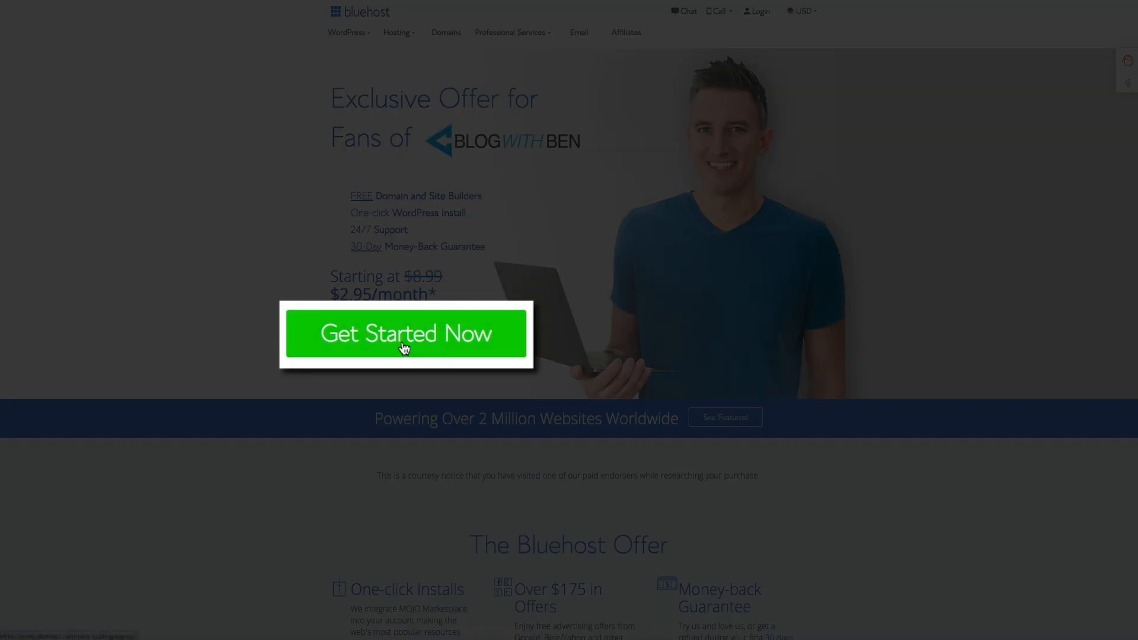
left_click(403, 351)
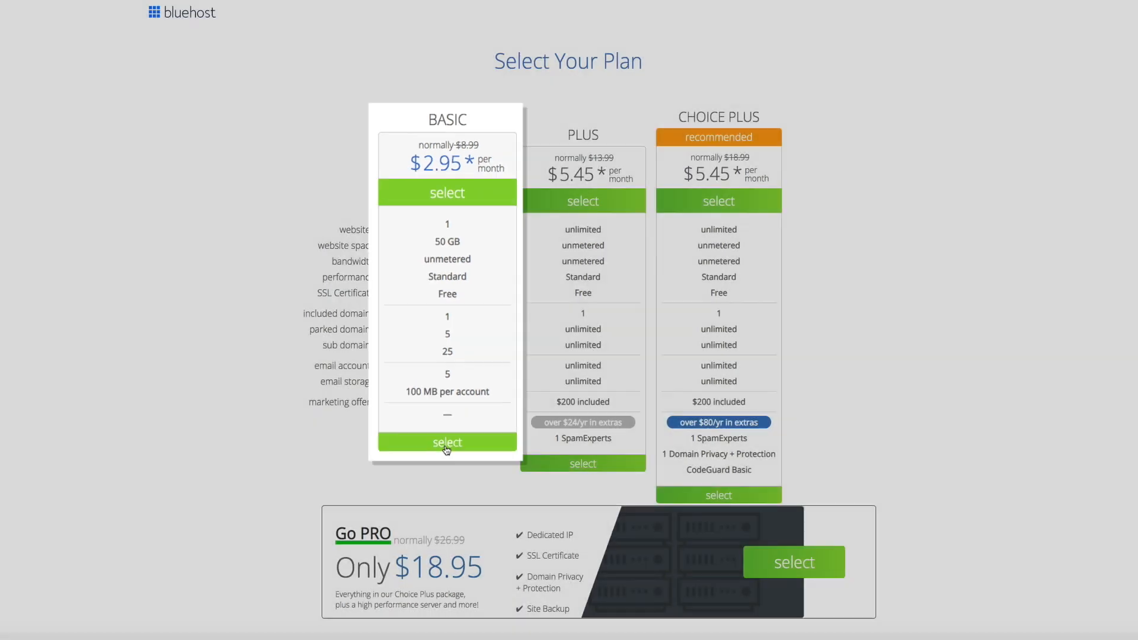
Select the BASIC hosting plan and claim the new domain runwithben.com
left_click(446, 438)
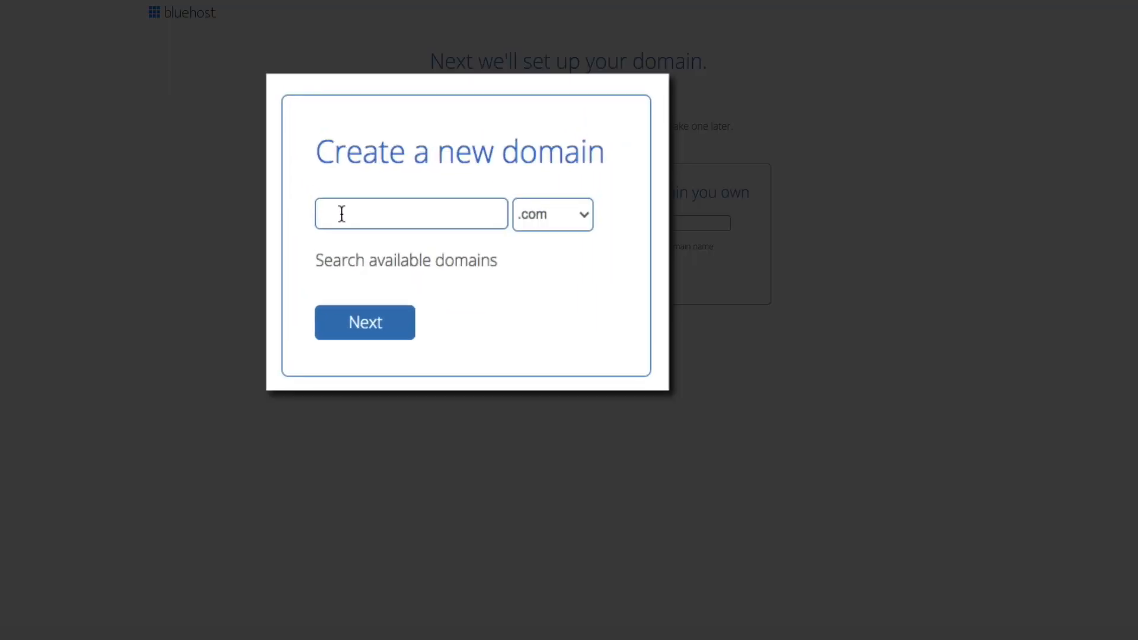
left_click(363, 217)
type("runwithb")
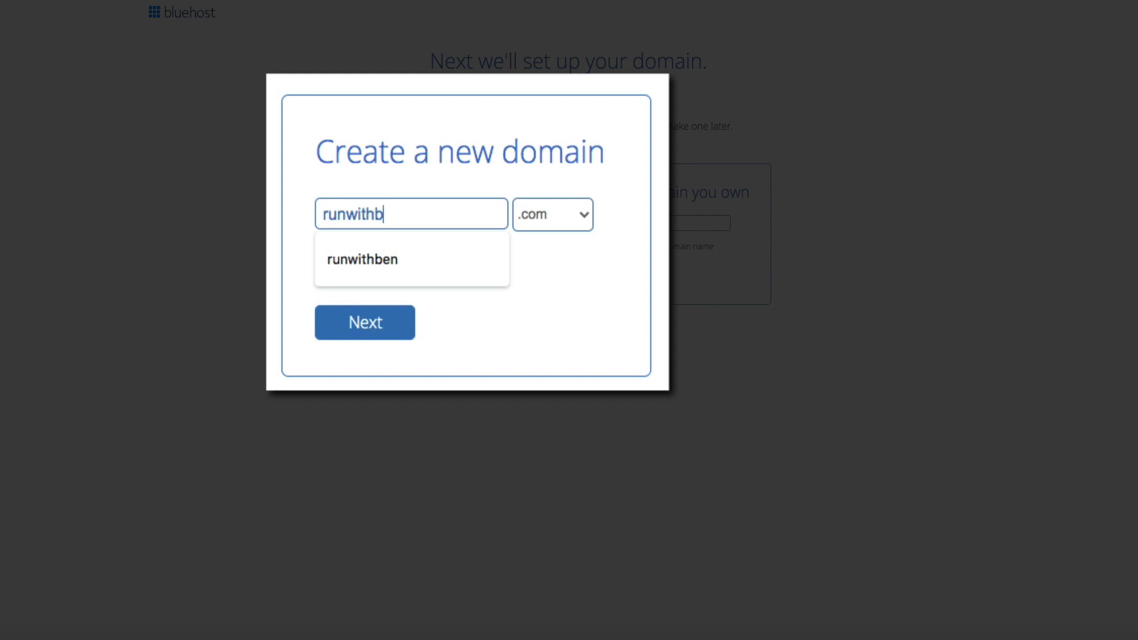
type("en")
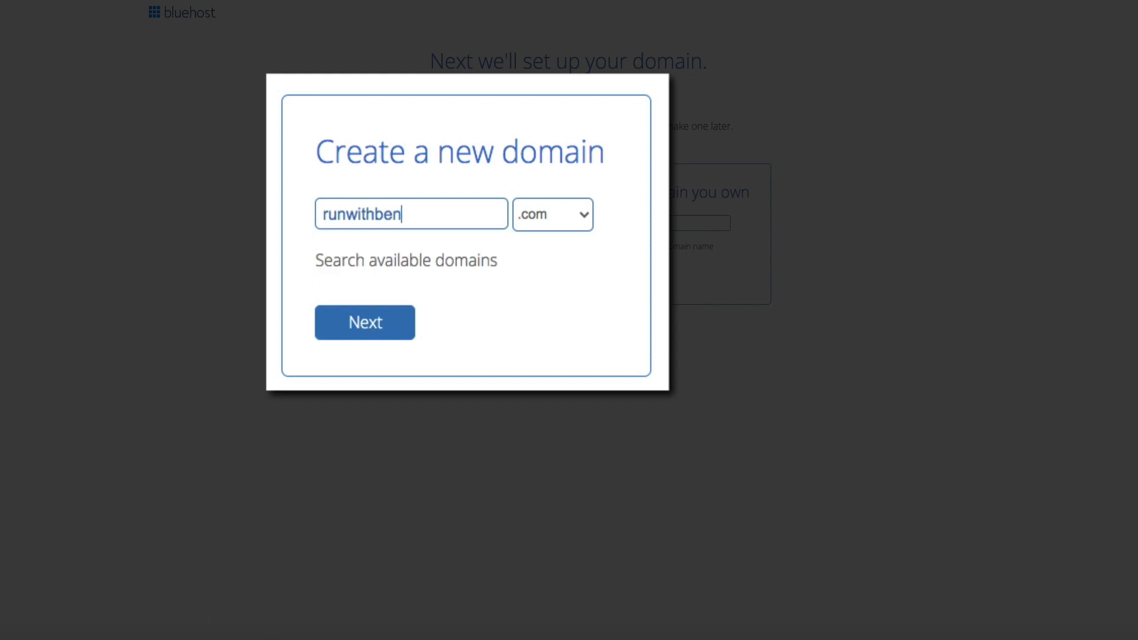
left_click(363, 338)
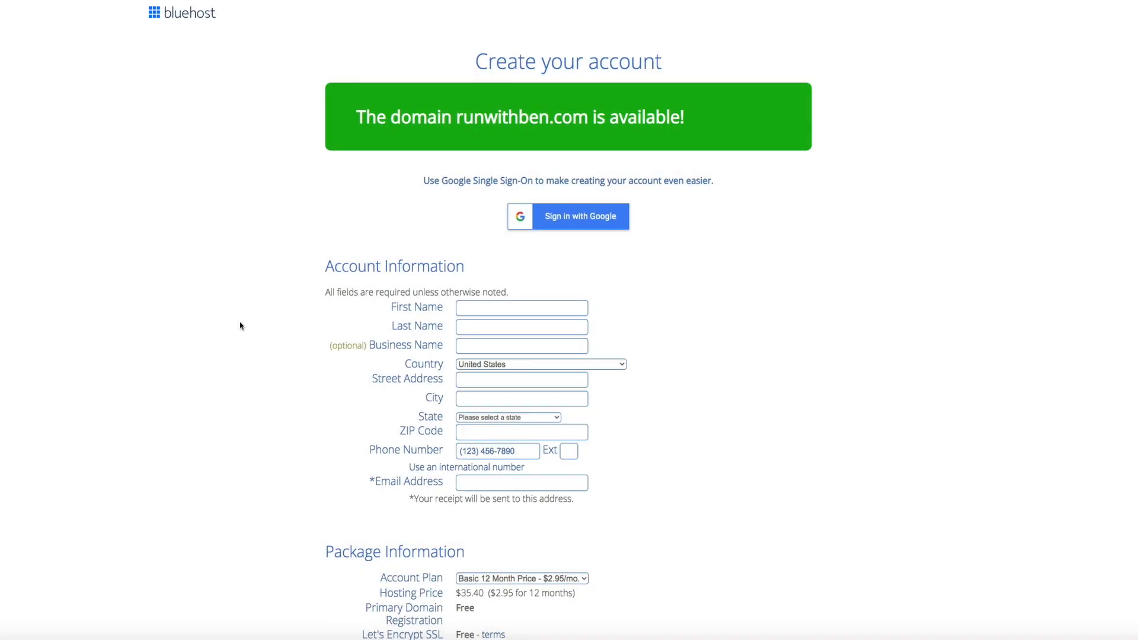
Fill in the Bluehost account information from saved autofill details
left_click(481, 306)
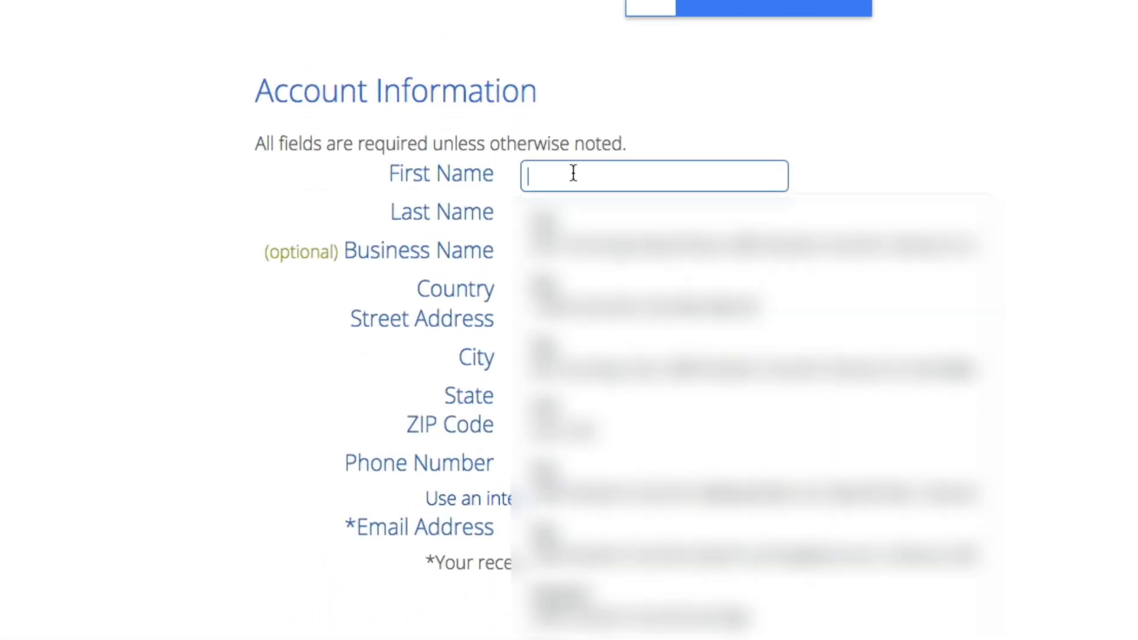
left_click(555, 217)
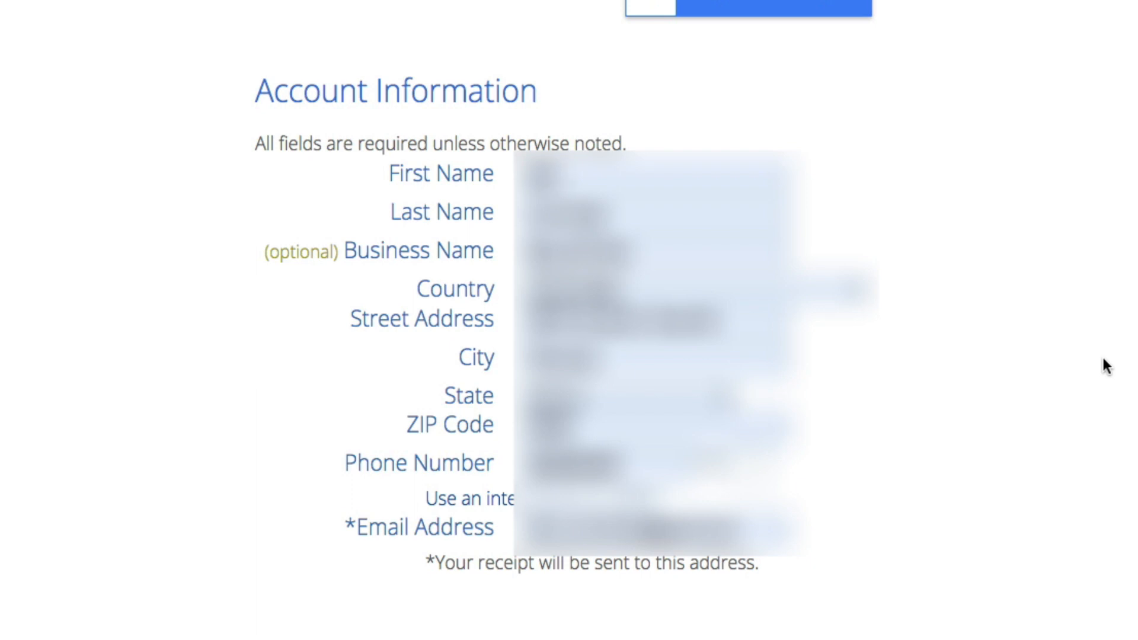
scroll(1101, 354, "down", 10)
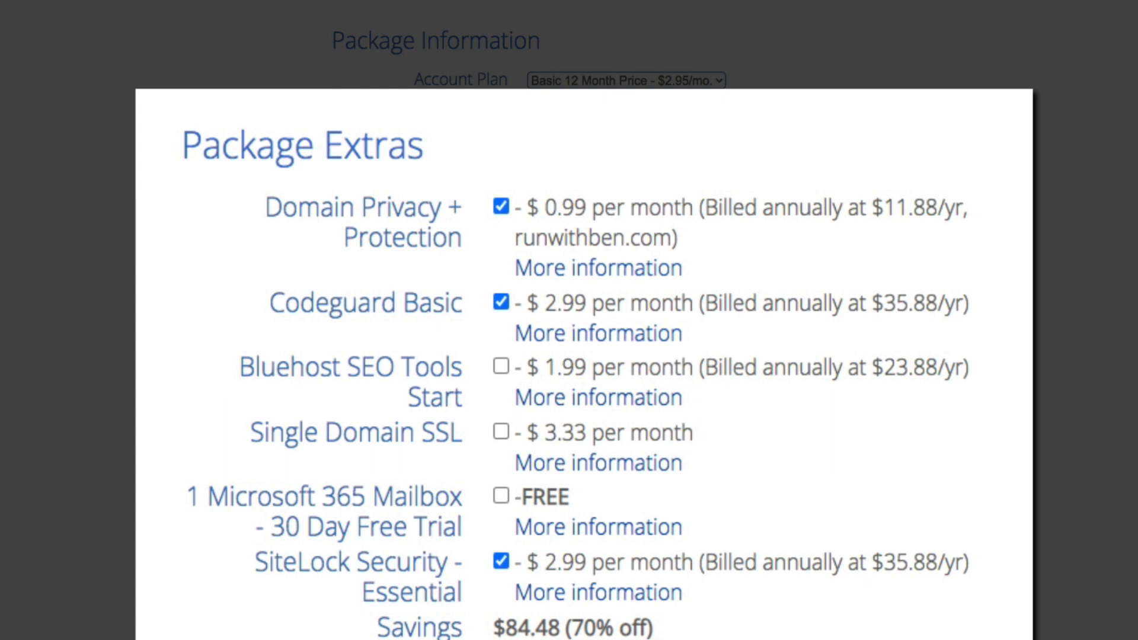
Uncheck the Codeguard Basic and SiteLock Security extras, bringing the total to $47.28
left_click(500, 305)
left_click(500, 565)
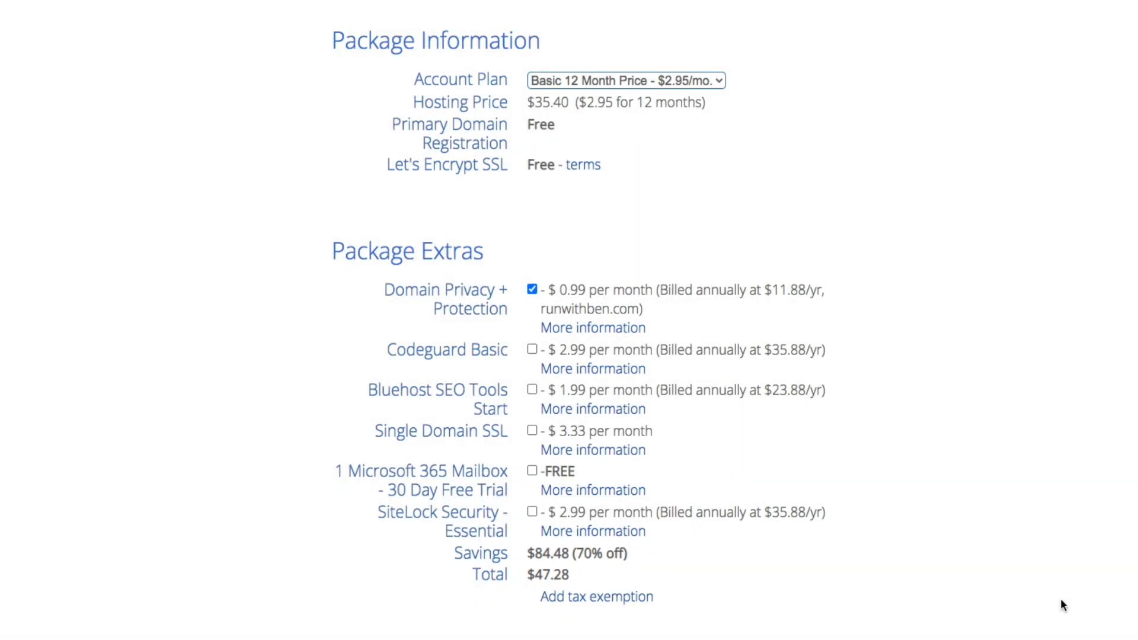
scroll(1109, 472, "down", 3)
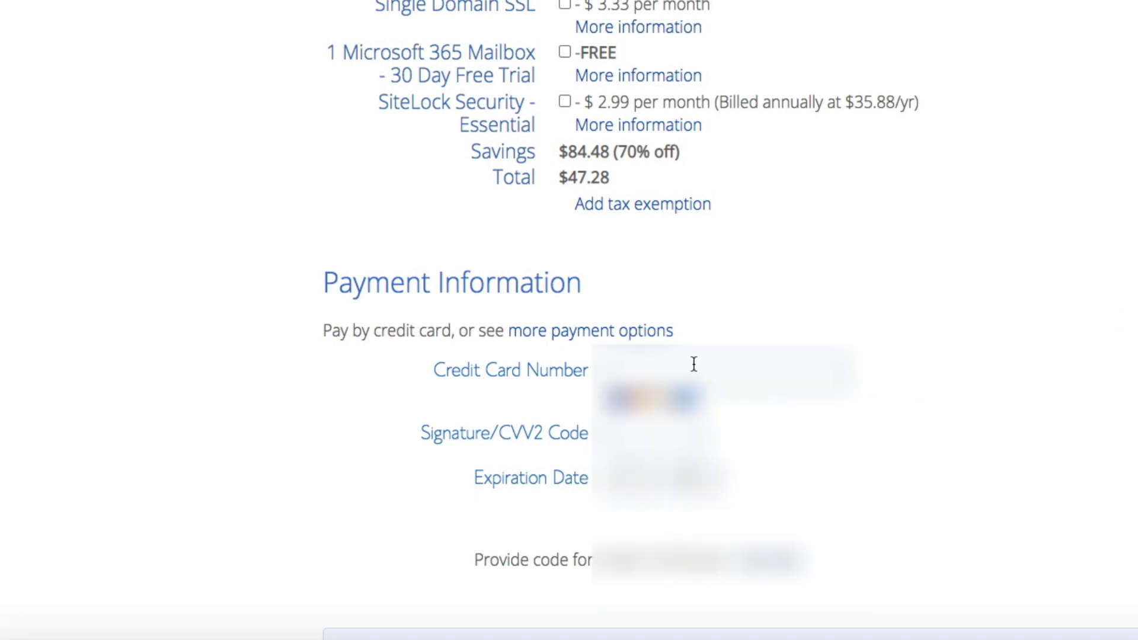
Fill in the credit card payment details from a saved card
left_click(624, 371)
left_click(686, 418)
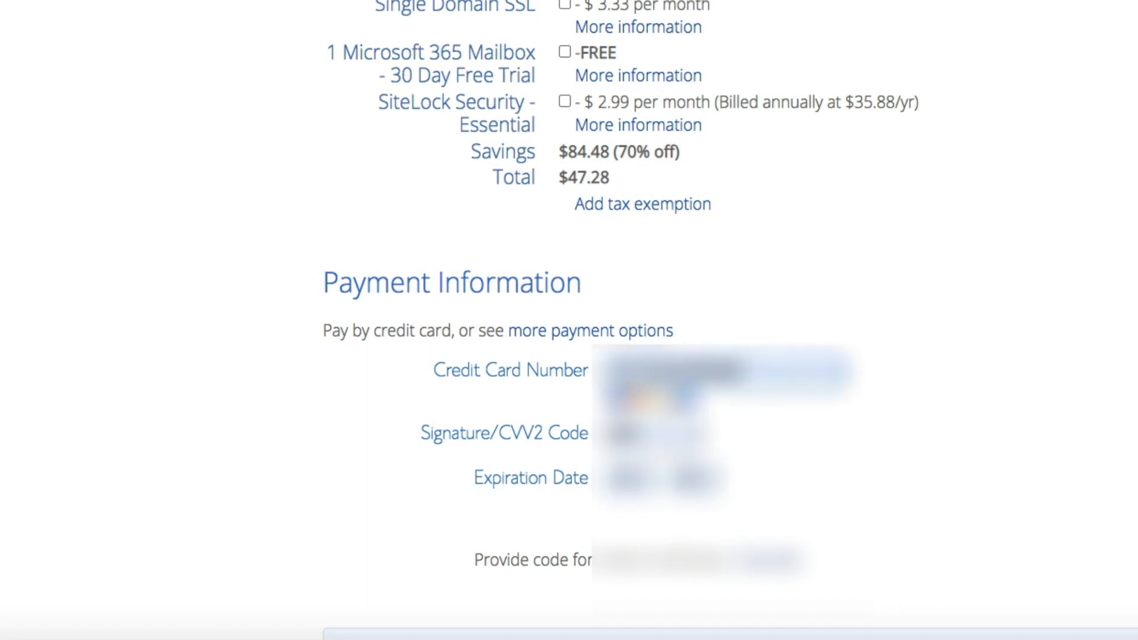
scroll(569, 320, "down", 10)
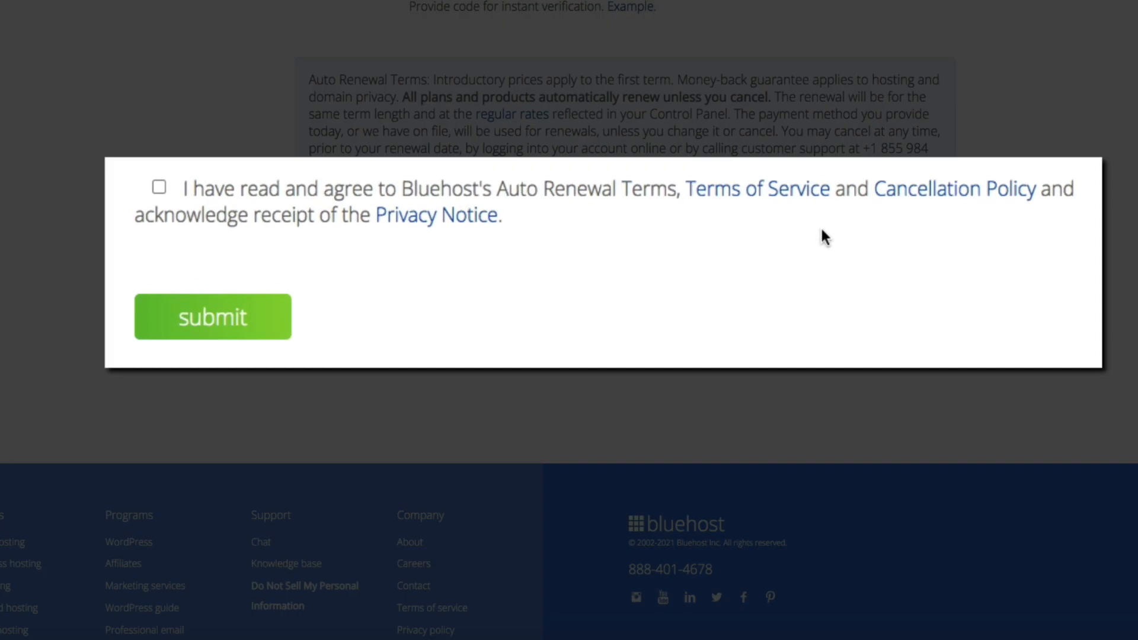
Accept the renewal terms, submit the hosting order, and collapse the feedback survey
left_click(158, 187)
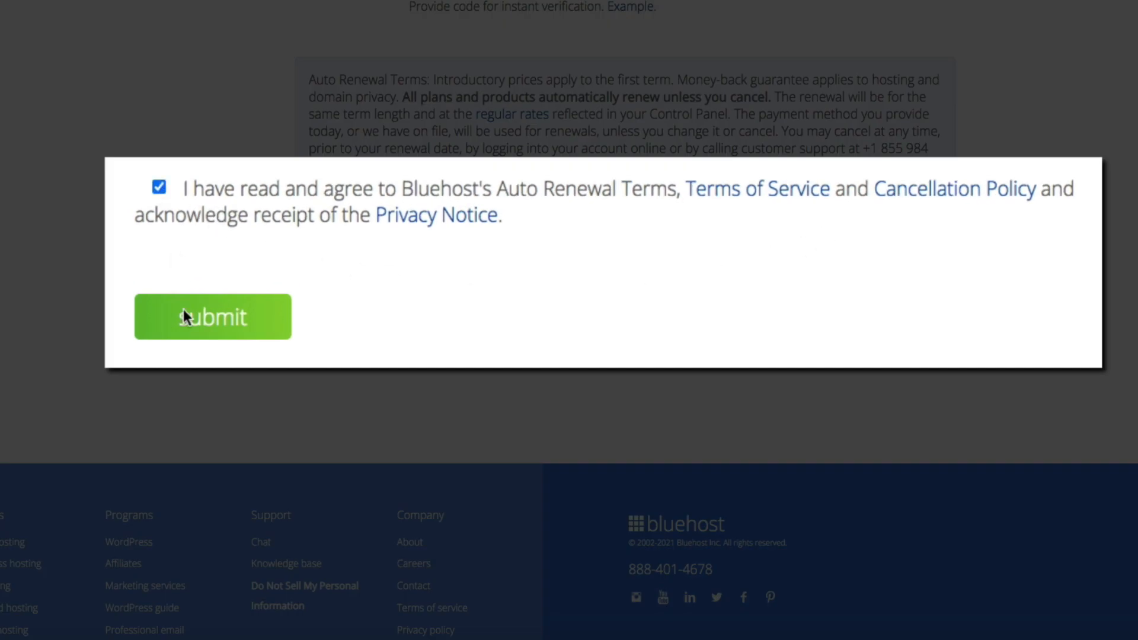
left_click(204, 339)
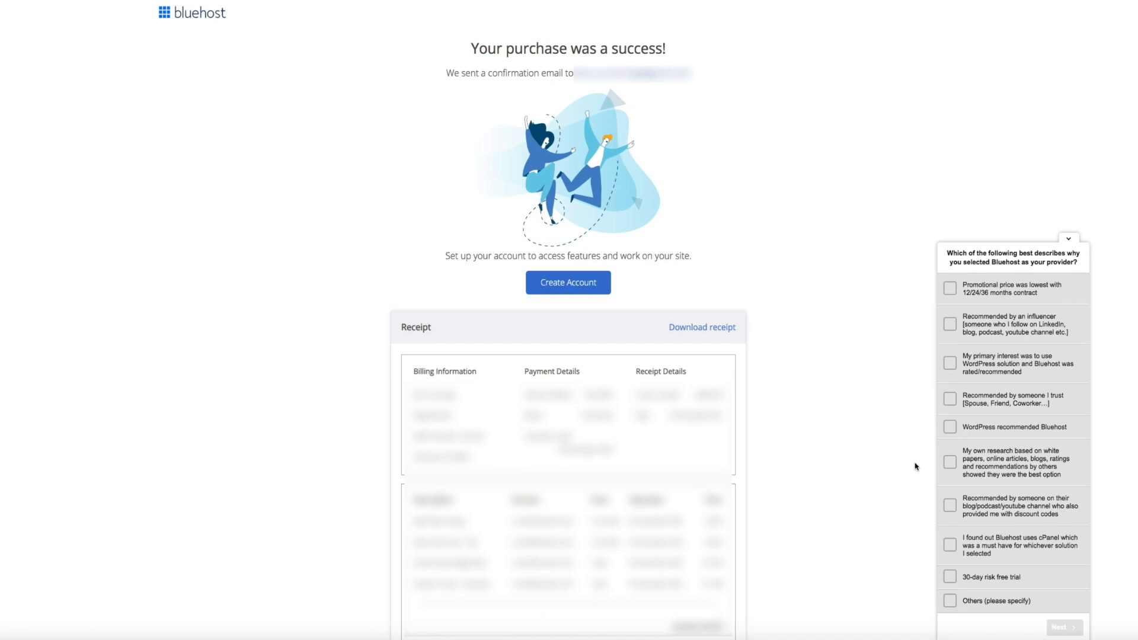
left_click(1068, 239)
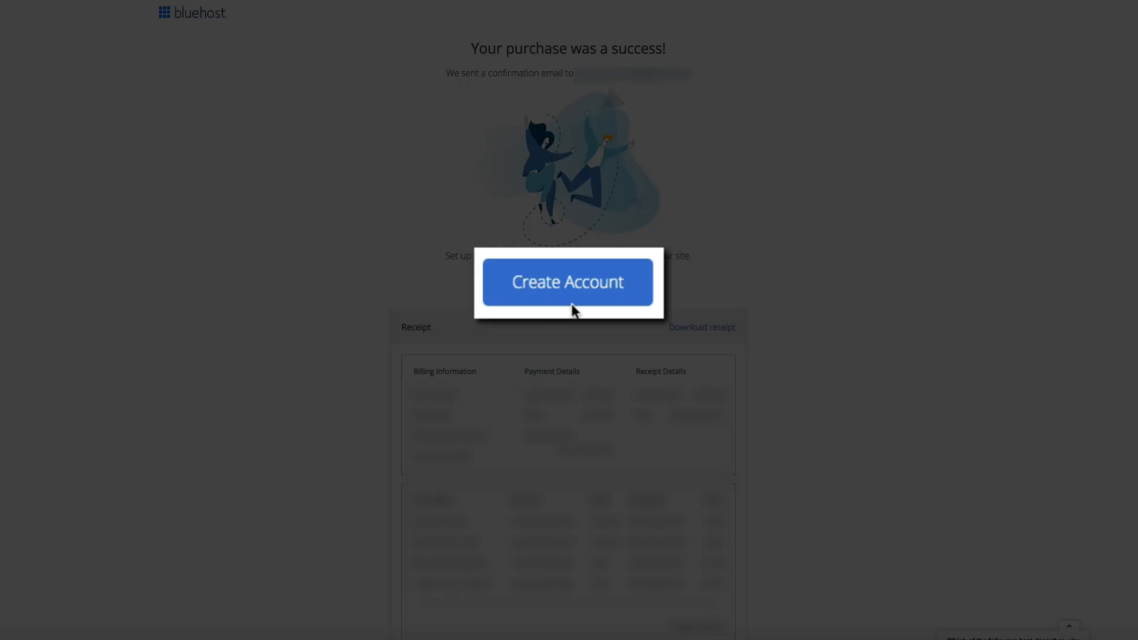
Set and confirm the account password, accept the terms, and create the Bluehost account
left_click(578, 301)
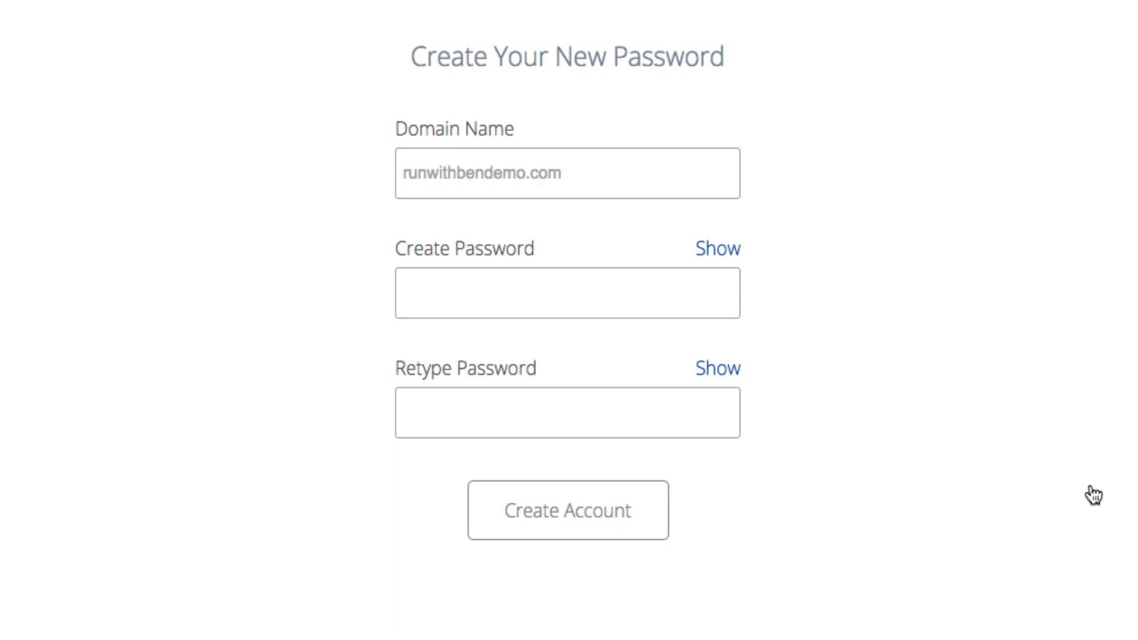
left_click(585, 294)
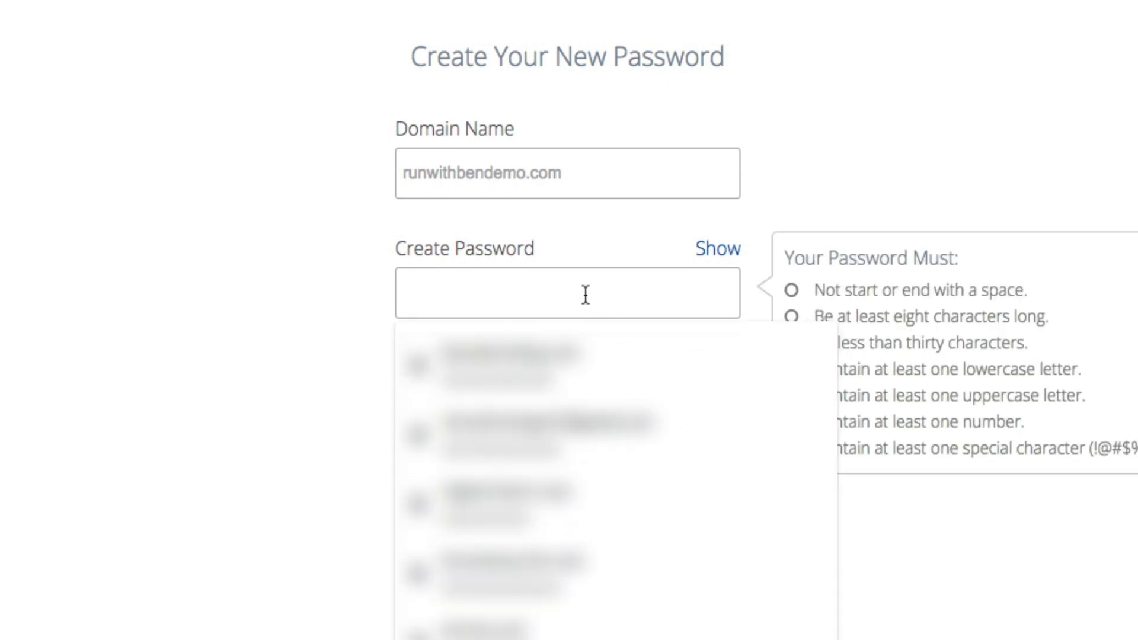
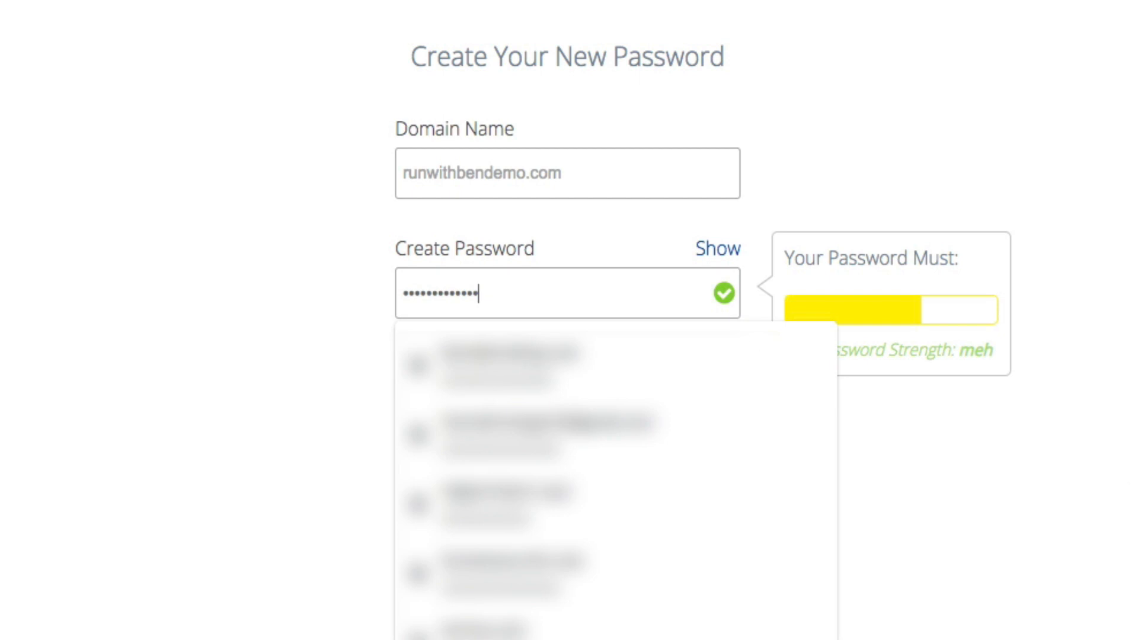
key("Tab")
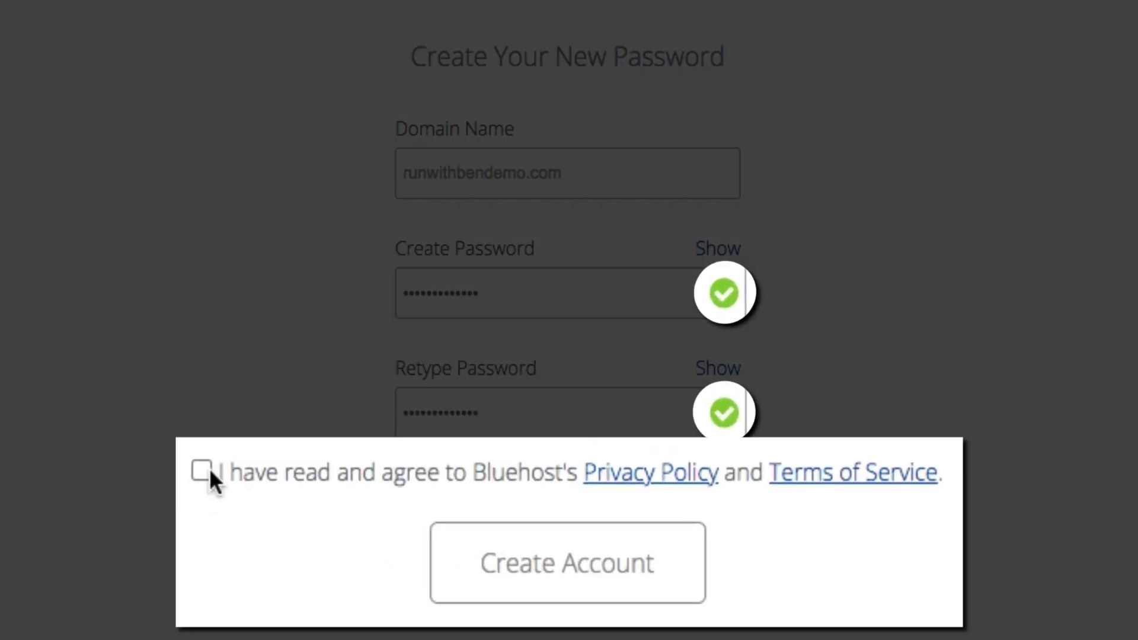
left_click(301, 487)
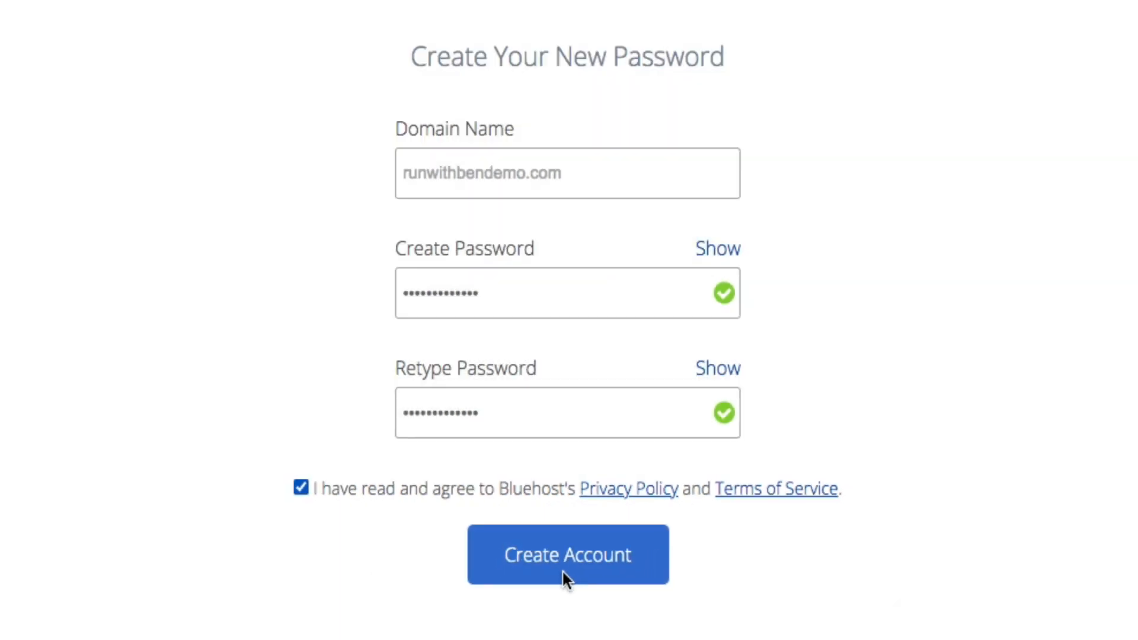
left_click(562, 571)
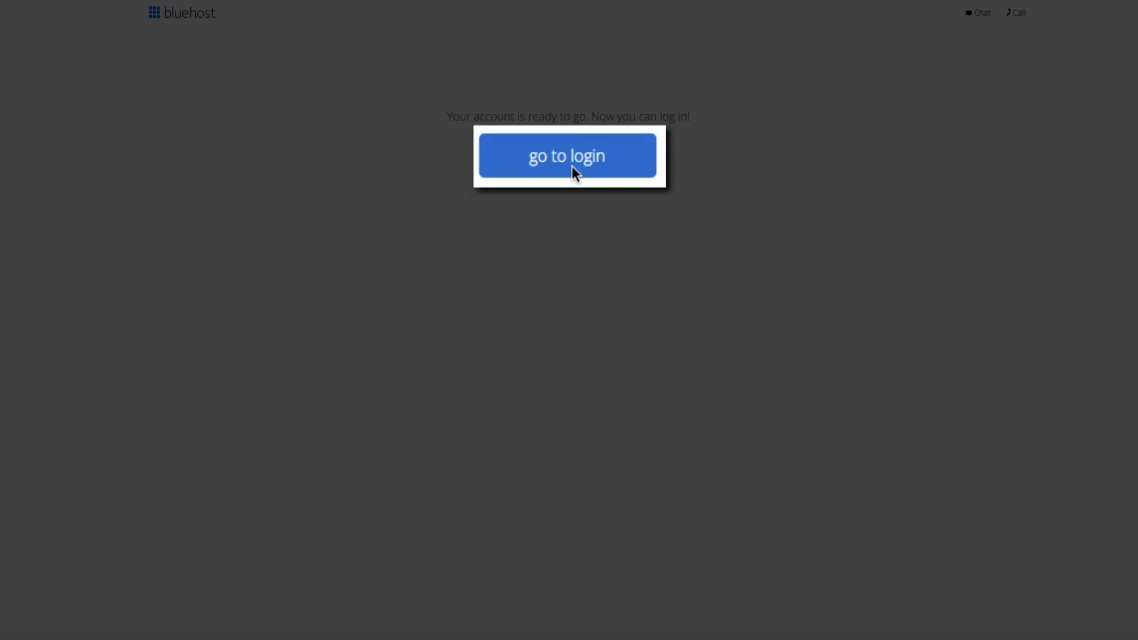
Log in to the new Bluehost account with the account password
left_click(570, 160)
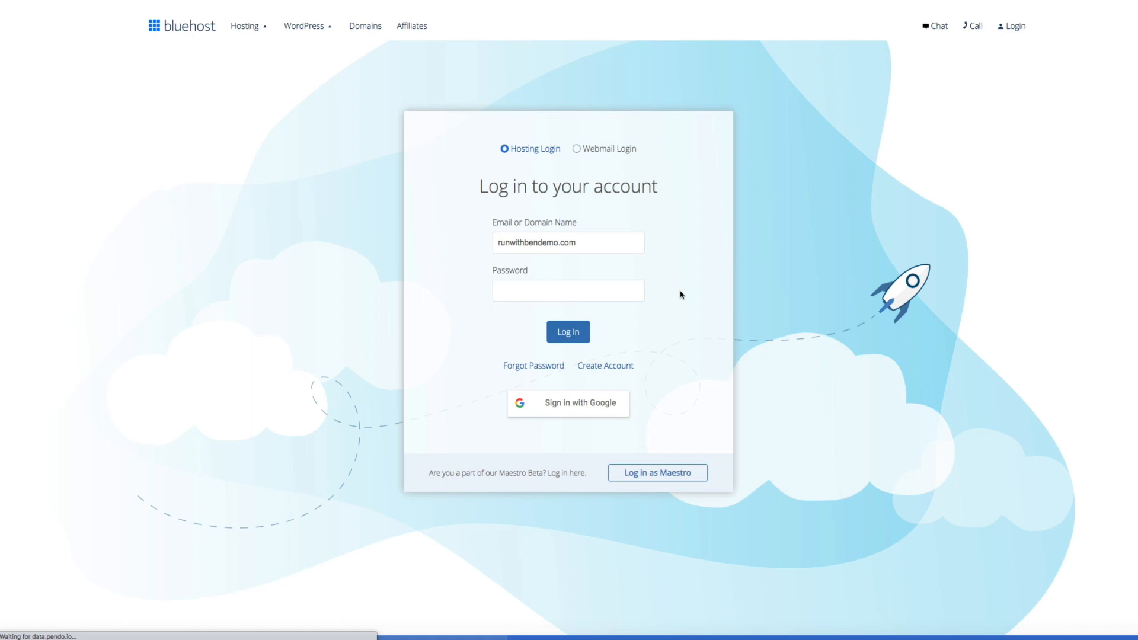
left_click(513, 294)
type("•••••••••••••")
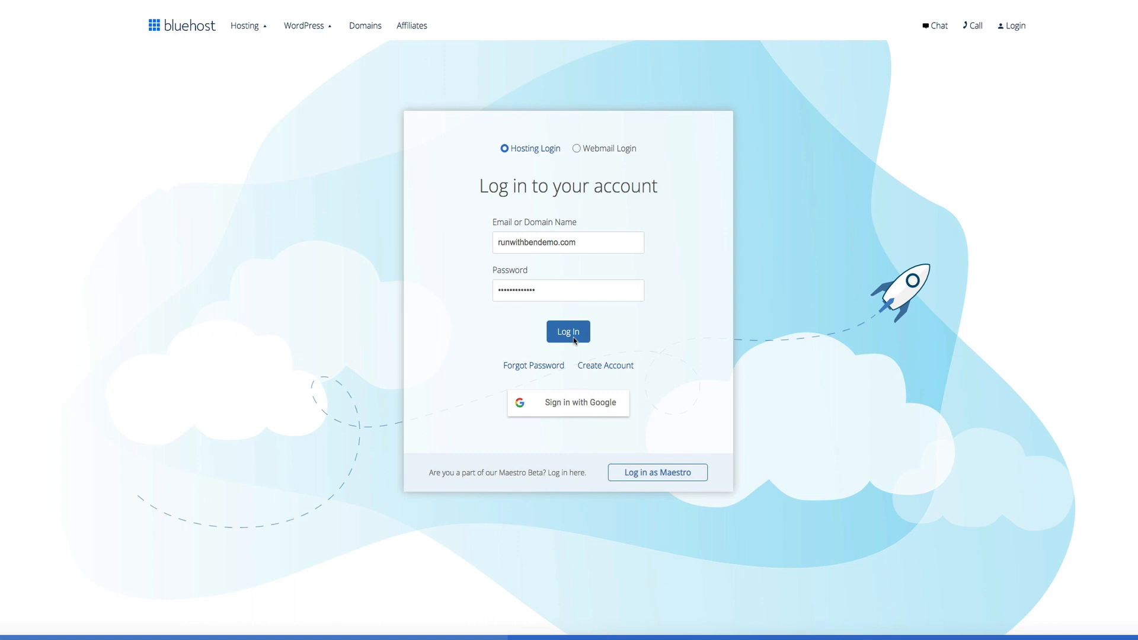
left_click(573, 338)
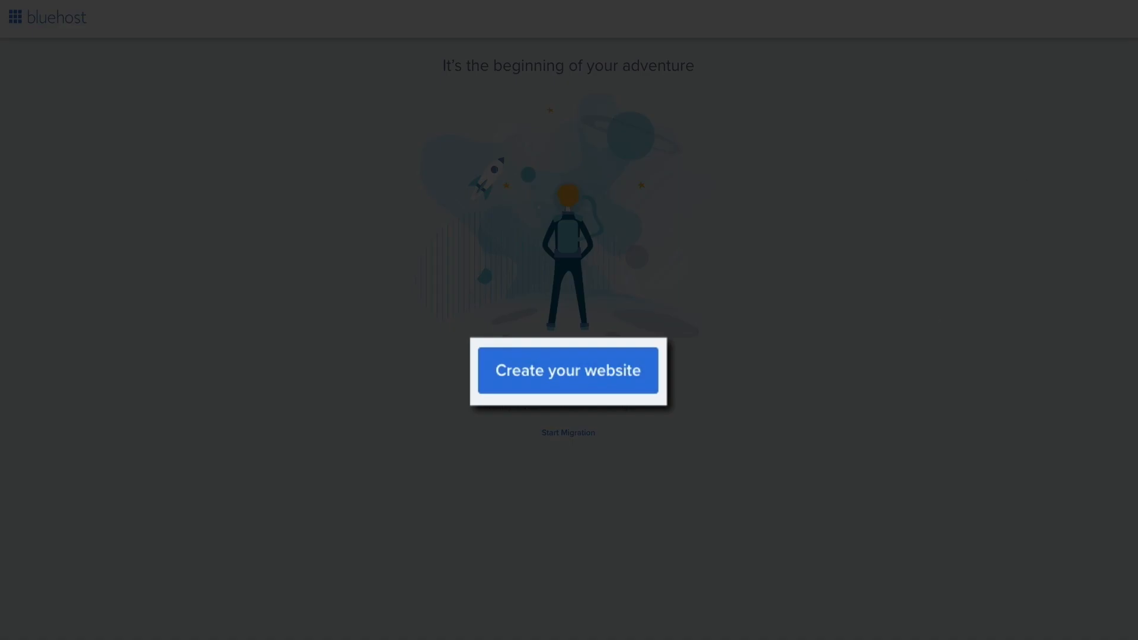
Start creating a website, skipping the help, site type and comfort level questions
left_click(565, 384)
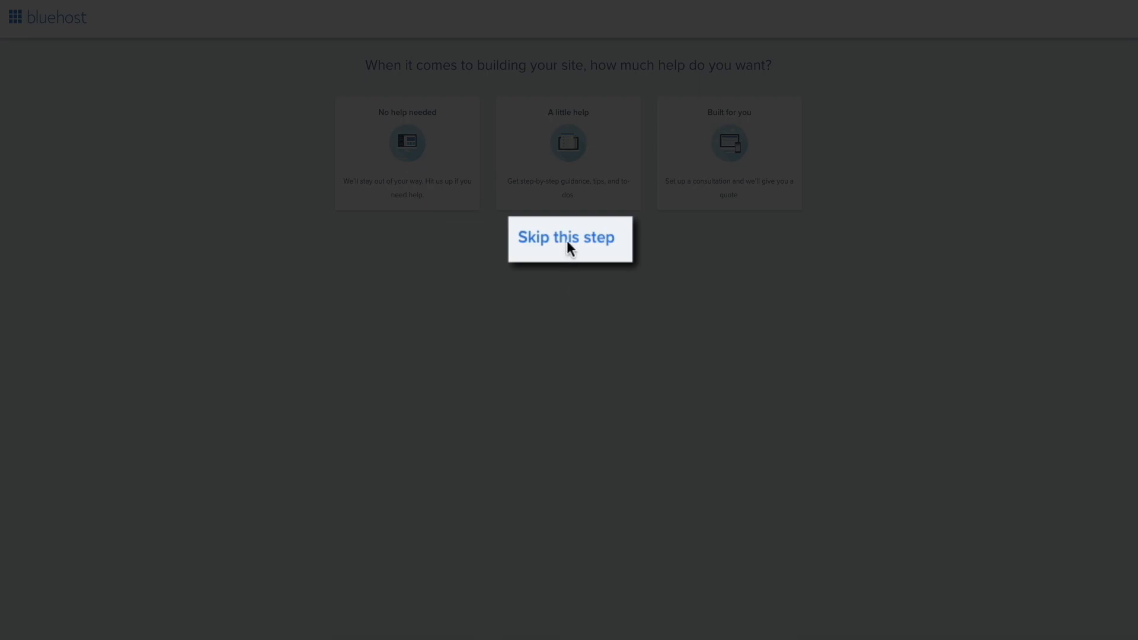
left_click(567, 242)
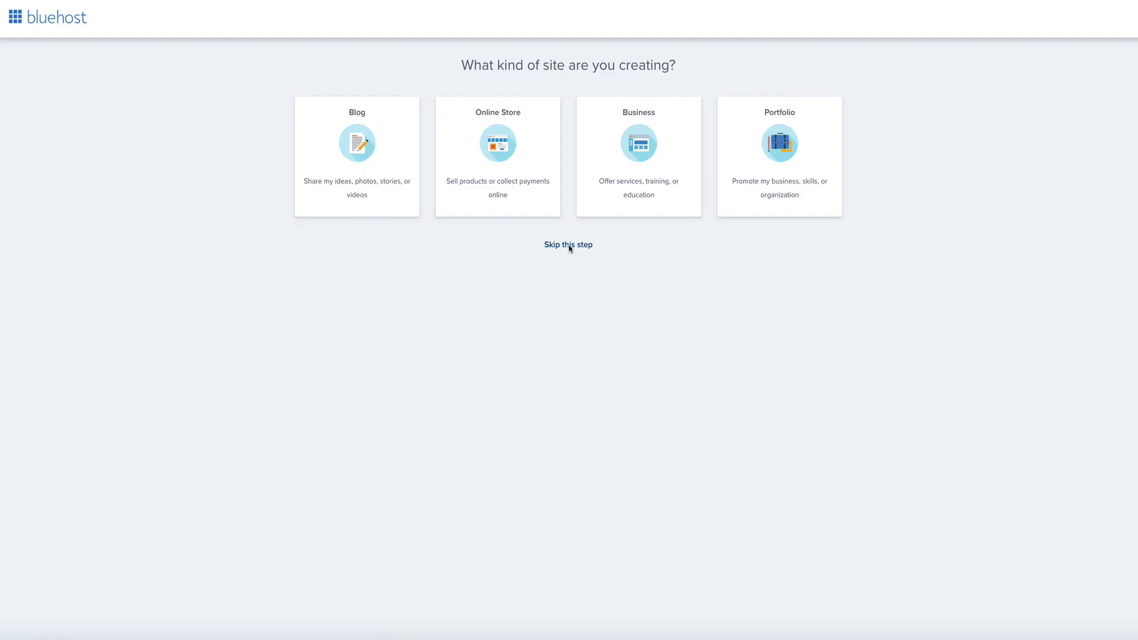
left_click(568, 246)
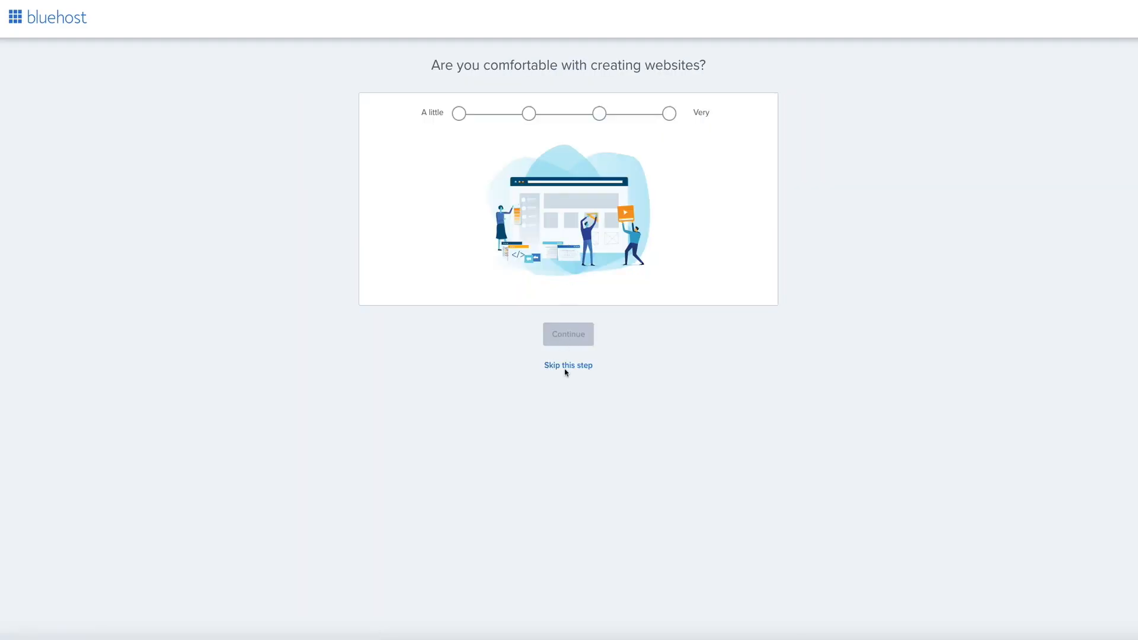
left_click(568, 365)
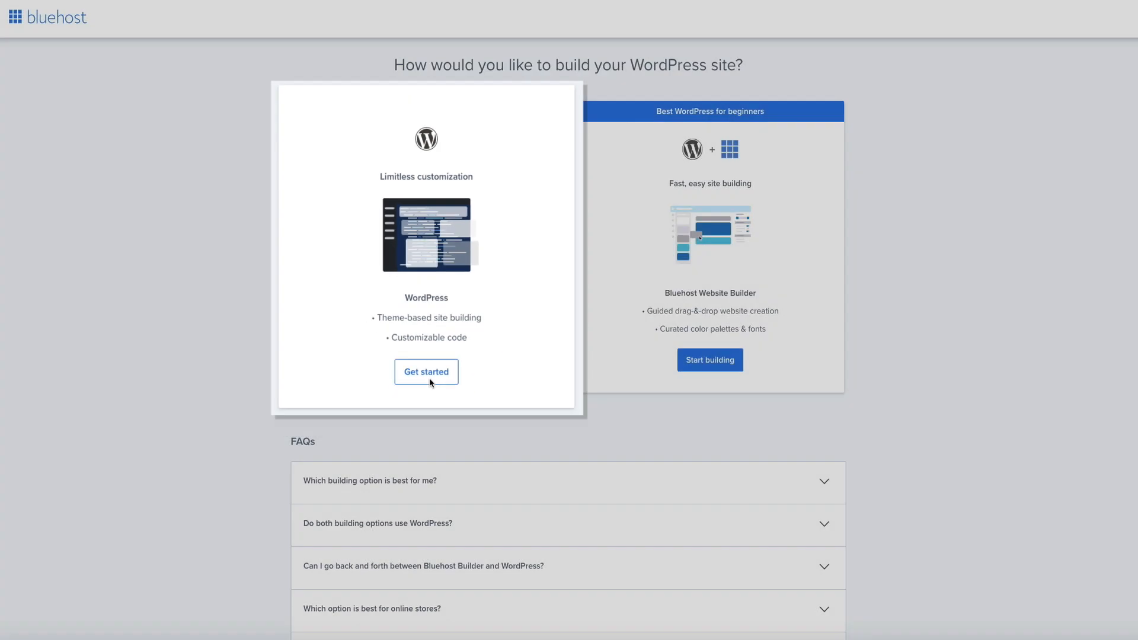
Choose WordPress as the builder, with a Personal site built for Myself
left_click(429, 371)
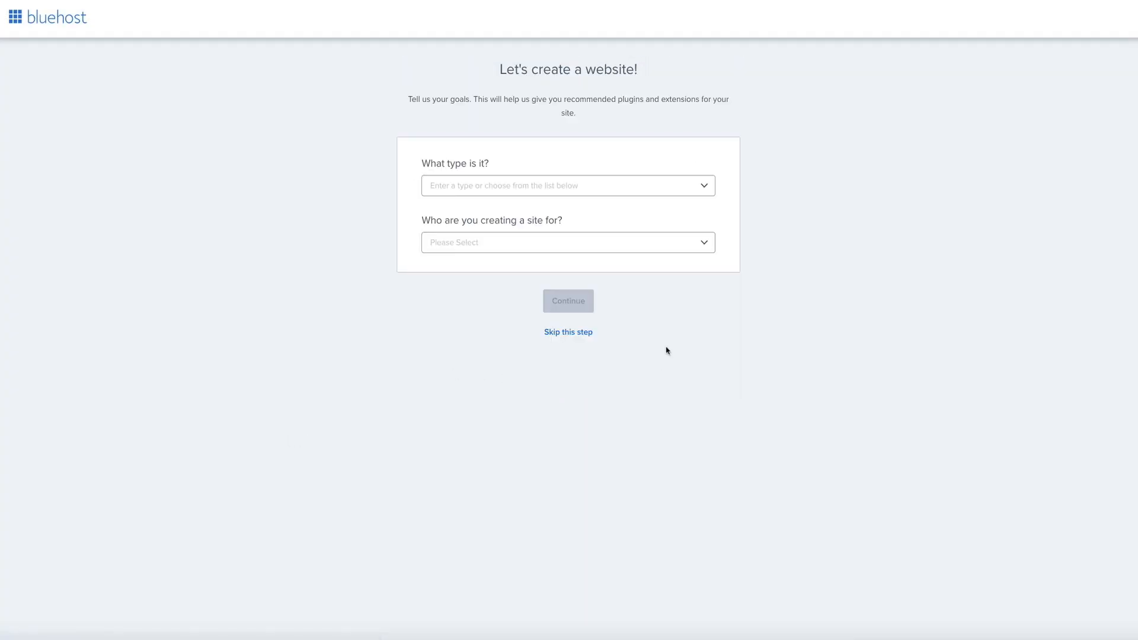
left_click(705, 186)
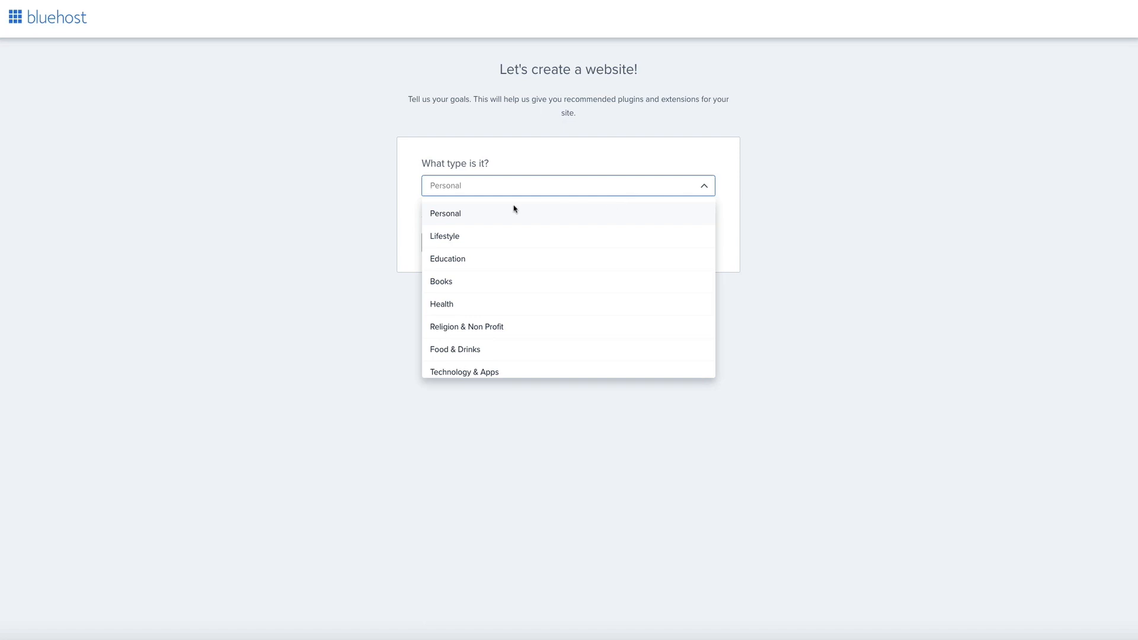
left_click(484, 215)
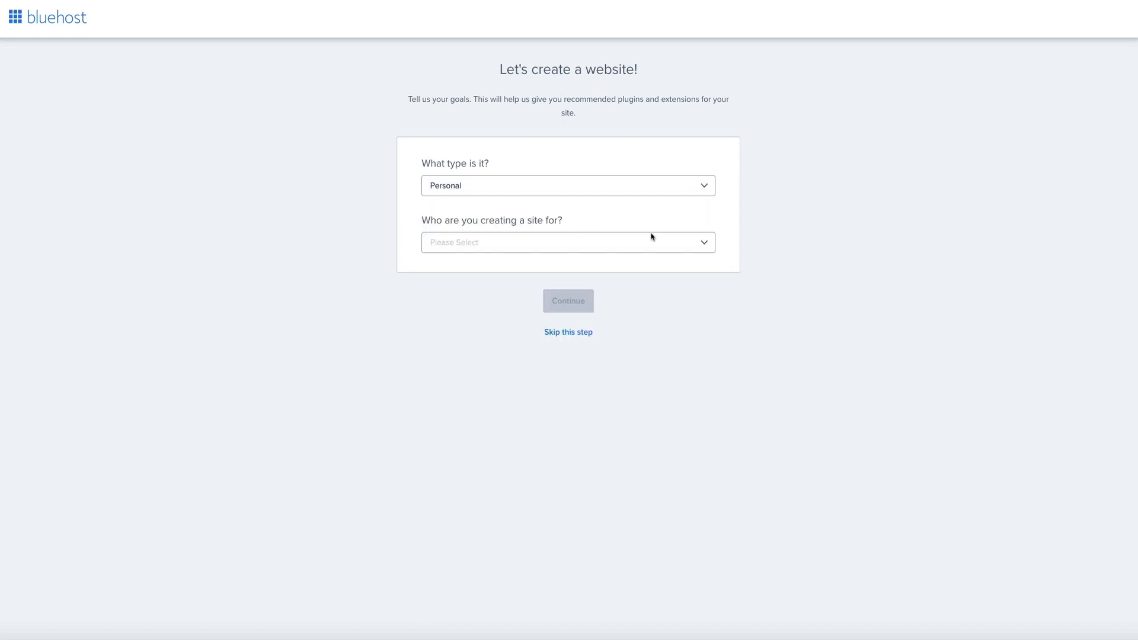
left_click(703, 243)
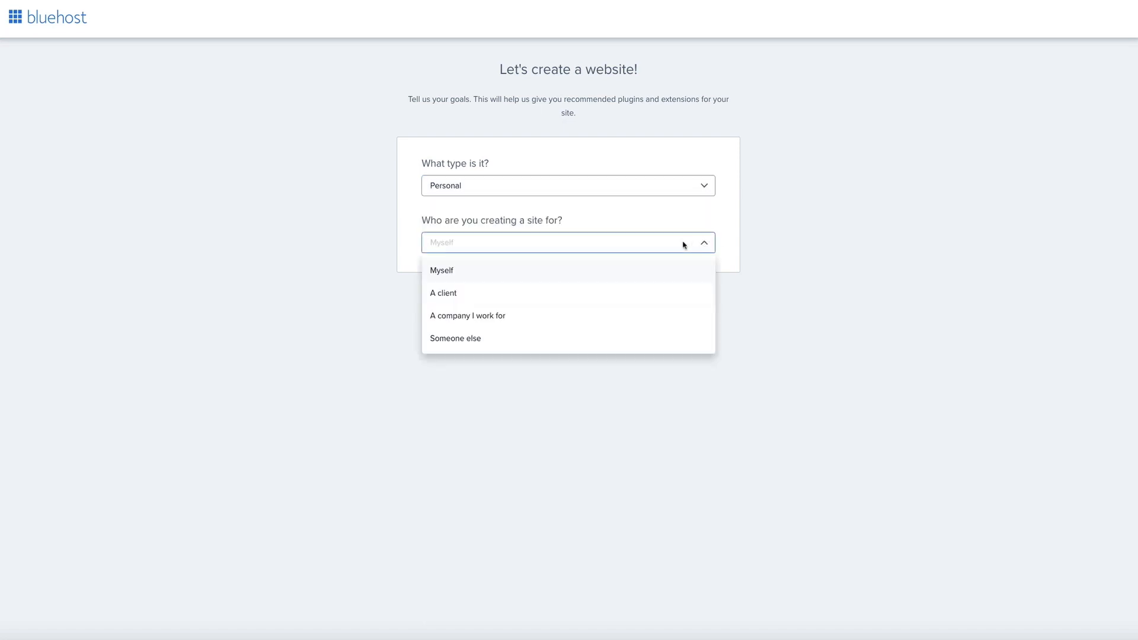
left_click(461, 275)
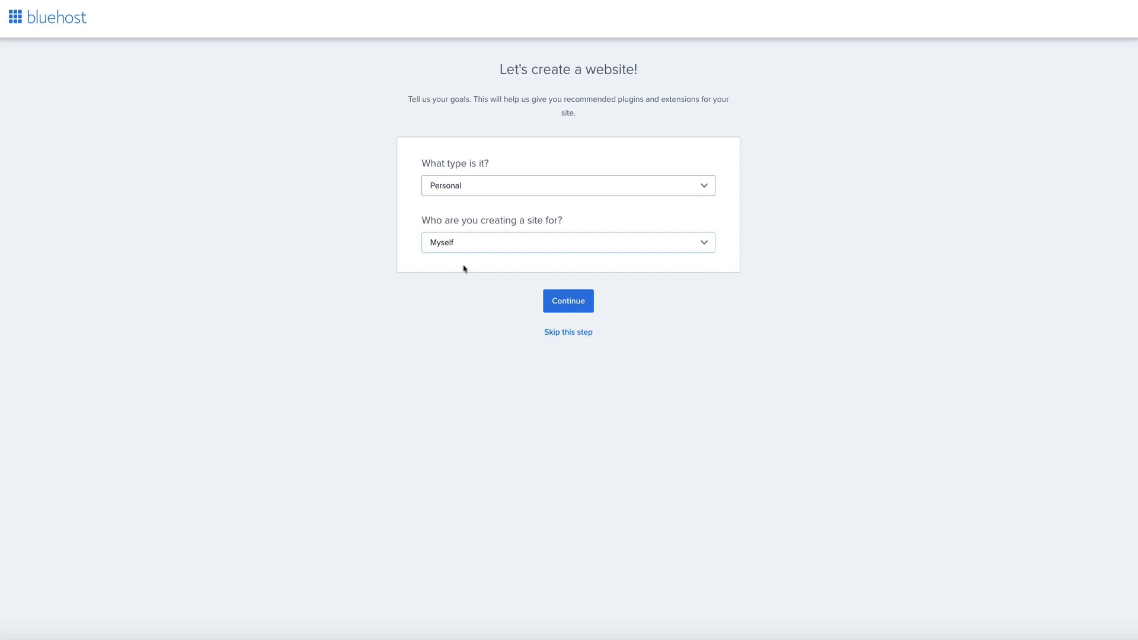
left_click(572, 310)
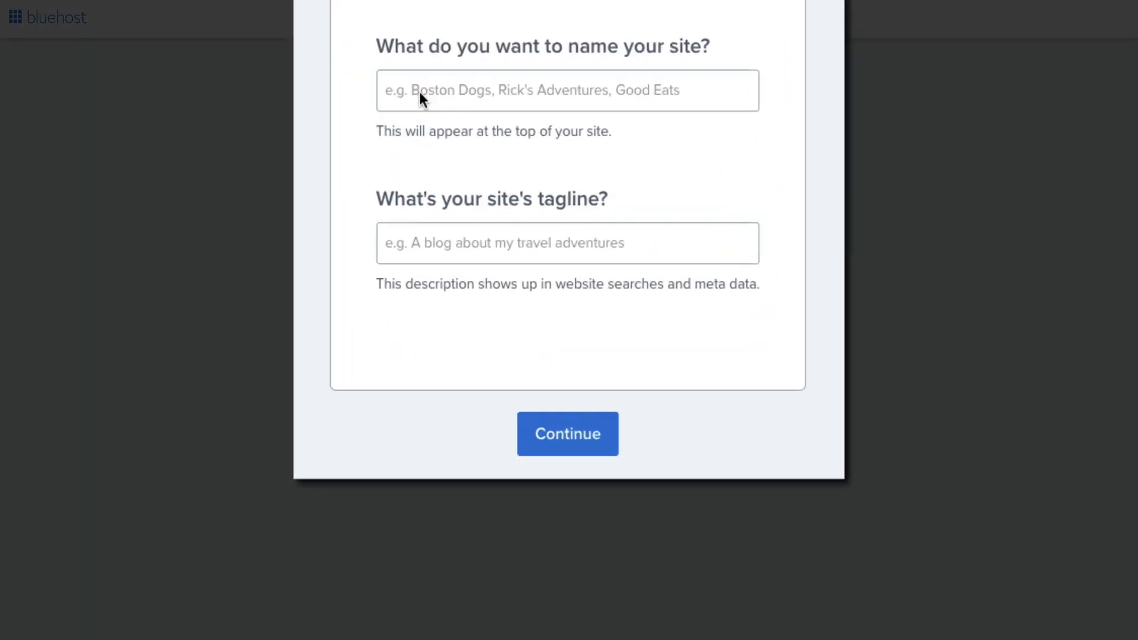
Name the site 'Run With Ben' with tagline 'Running Training Tips', skip themes, and log in
left_click(420, 93)
type("R")
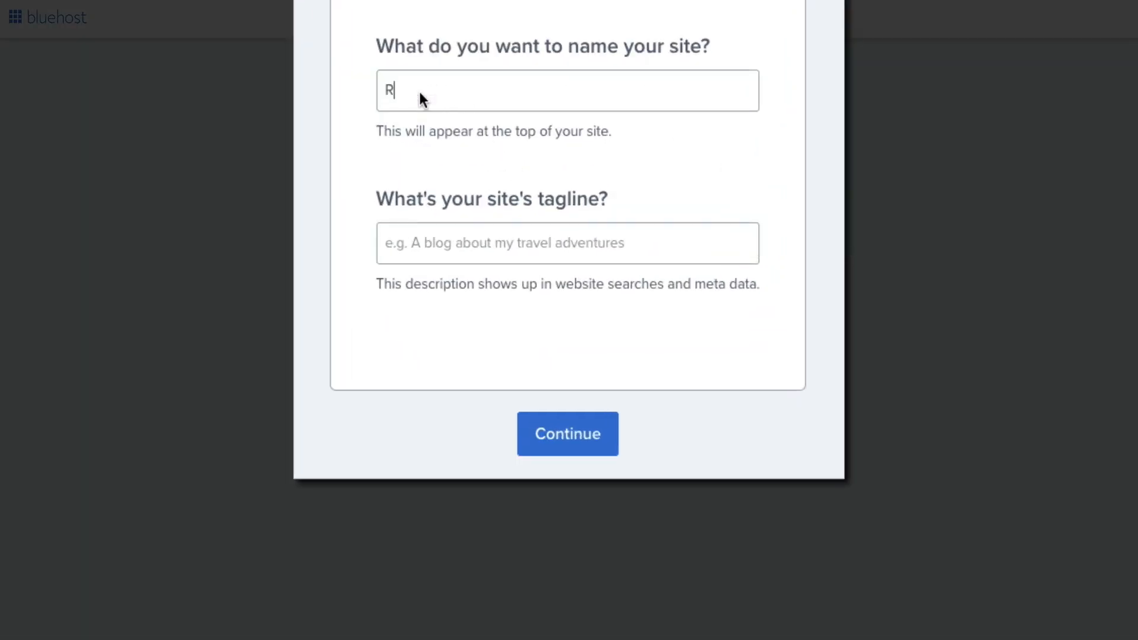
type("un With Bebn")
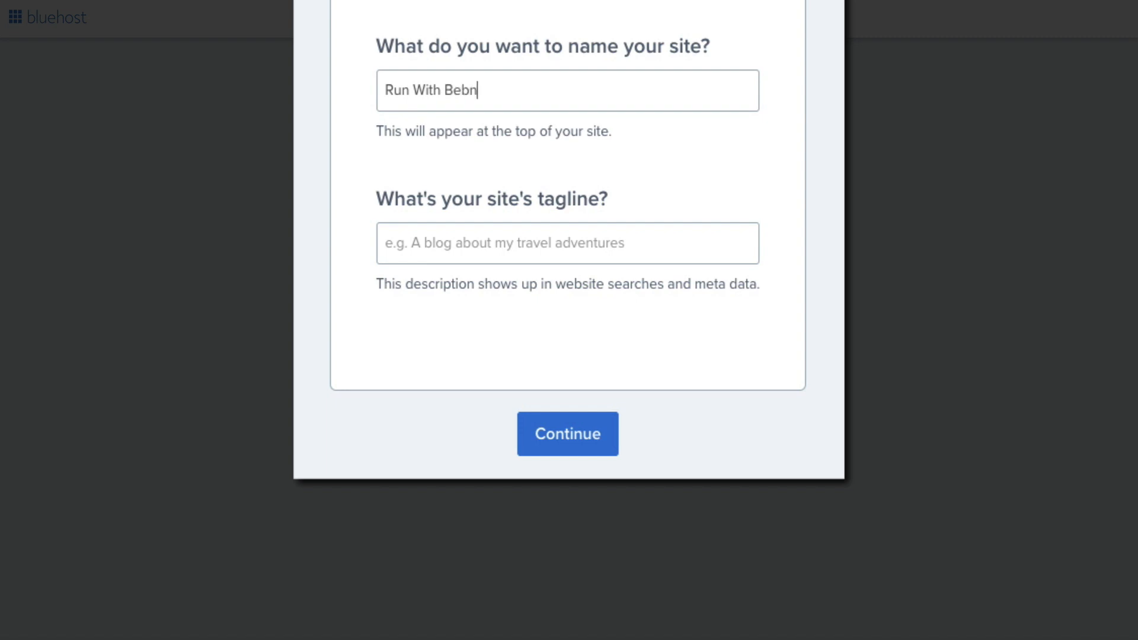
key("BackSpace")
key("BackSpace")
type("n")
left_click(431, 241)
type("Runn")
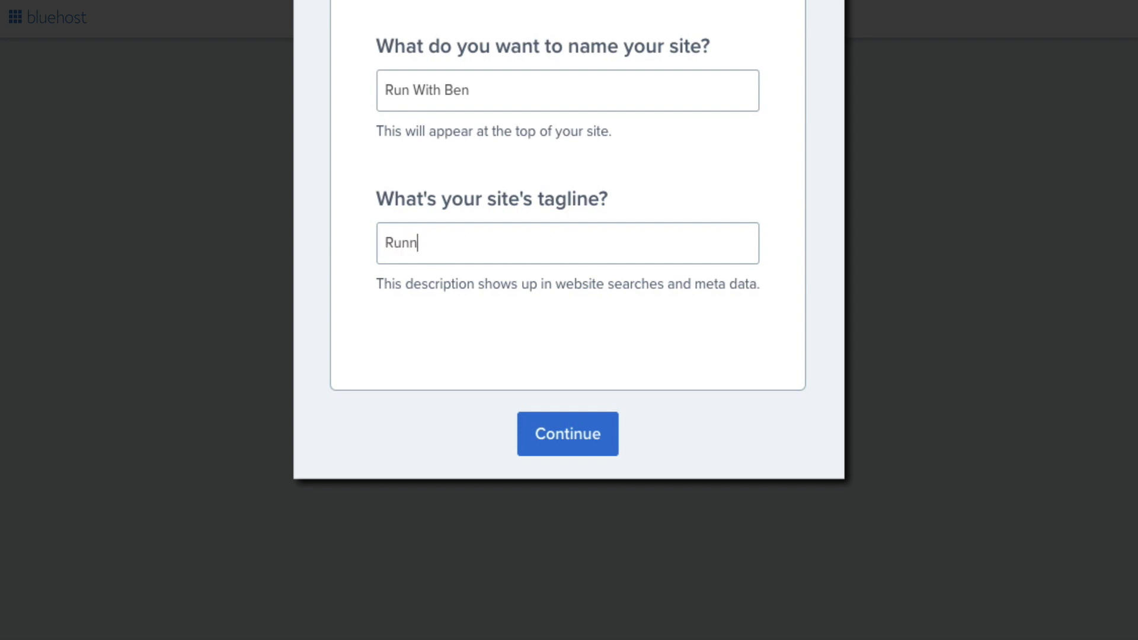
type("ing Training Tips")
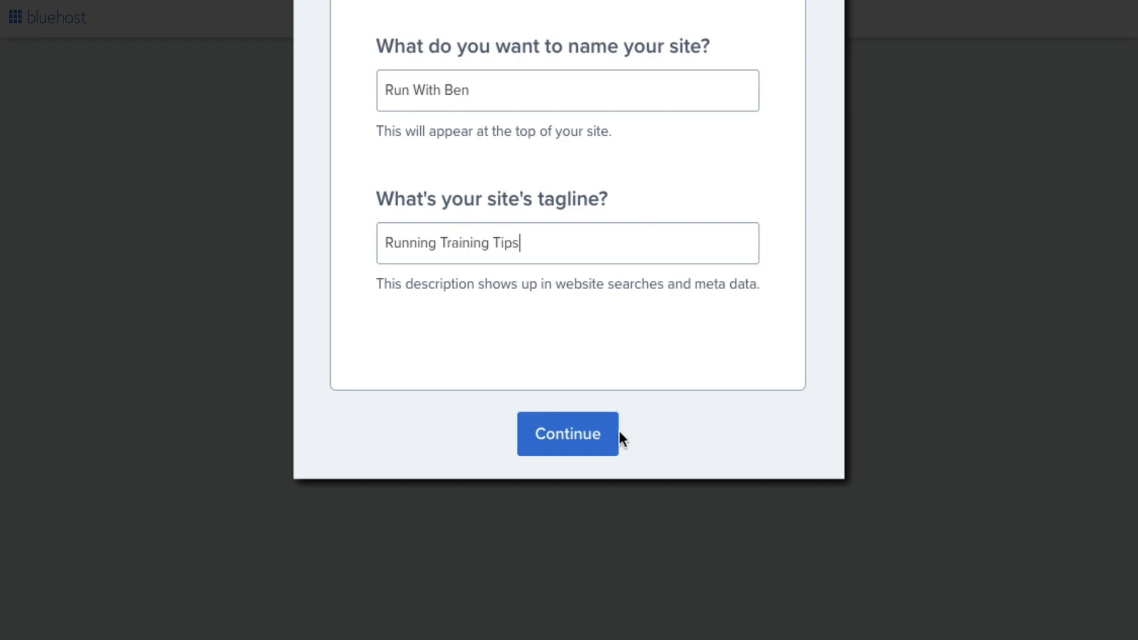
left_click(569, 438)
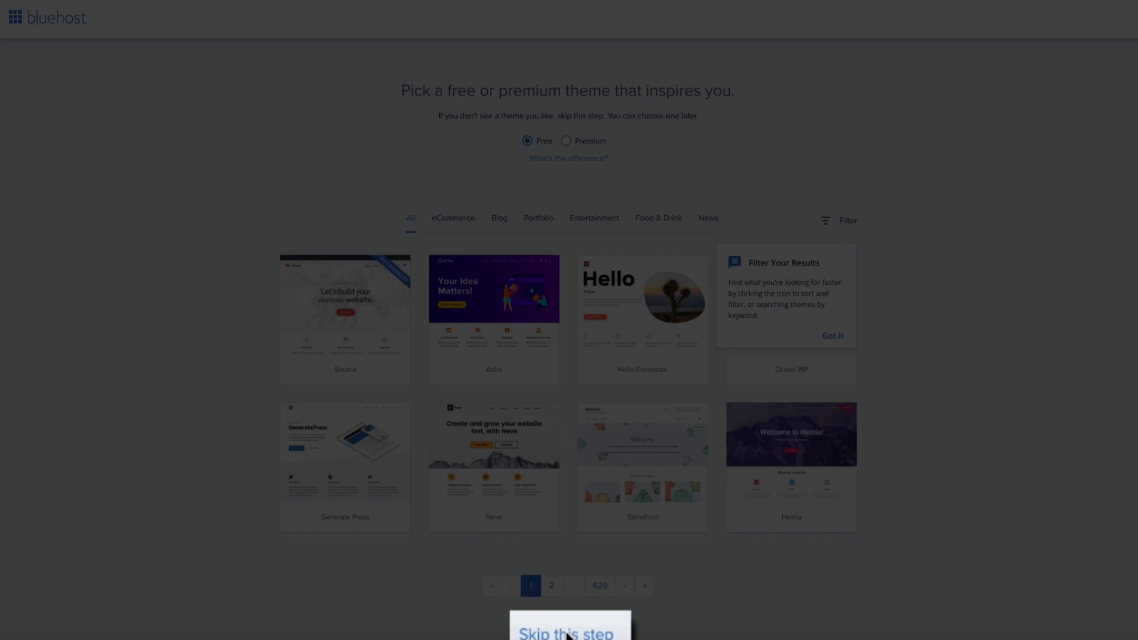
left_click(567, 636)
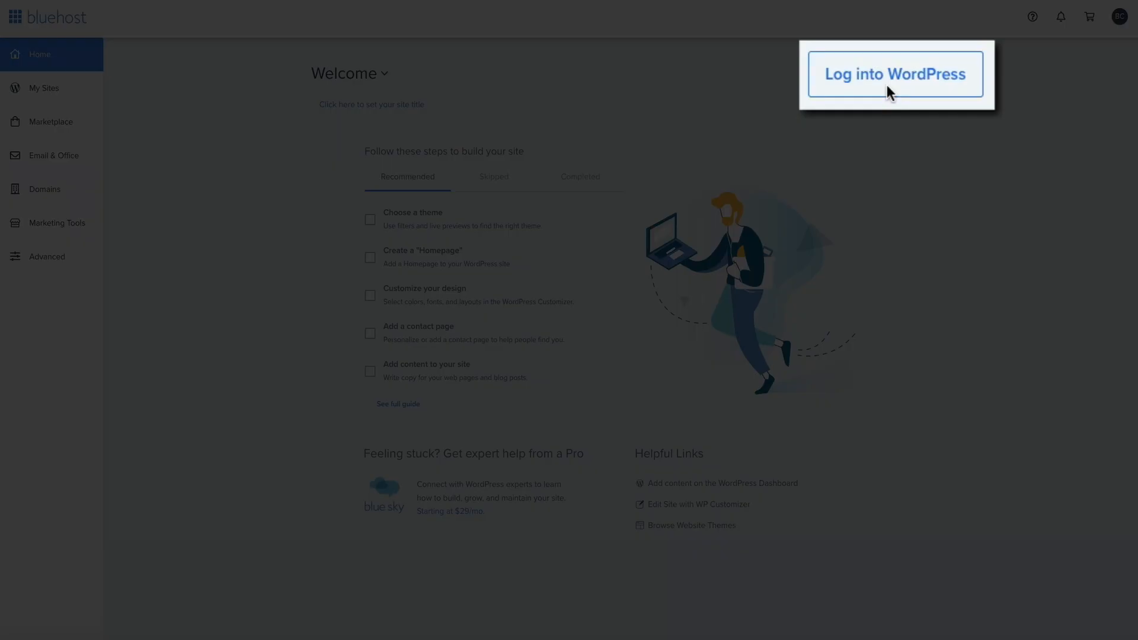
left_click(887, 84)
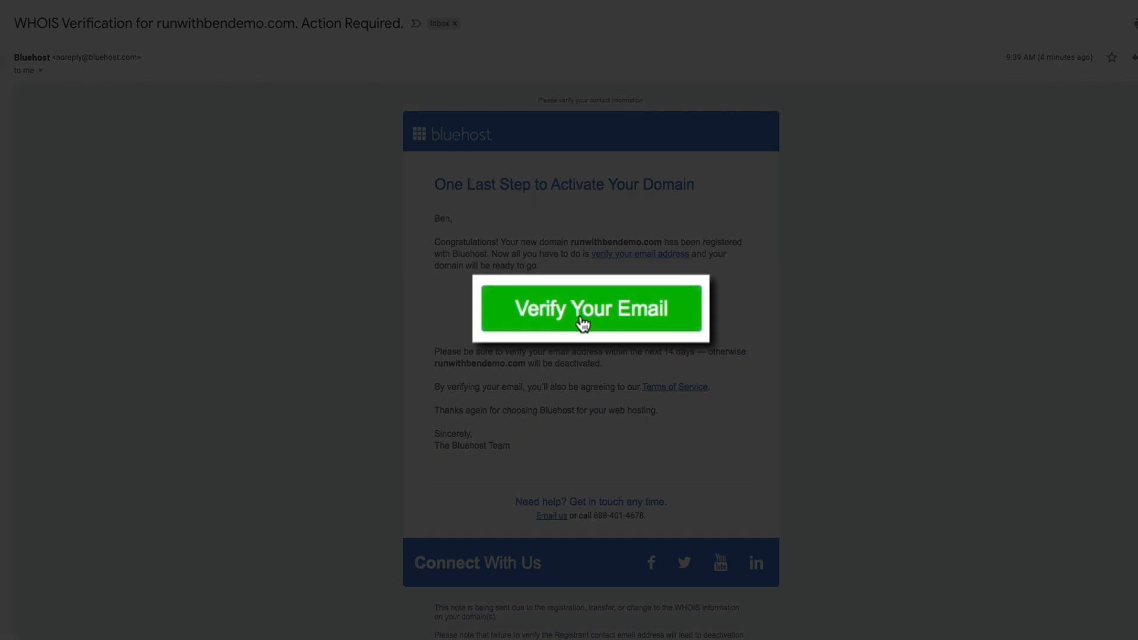
Verify the email address for the runwithbendemo.com domain from the Bluehost email
left_click(583, 323)
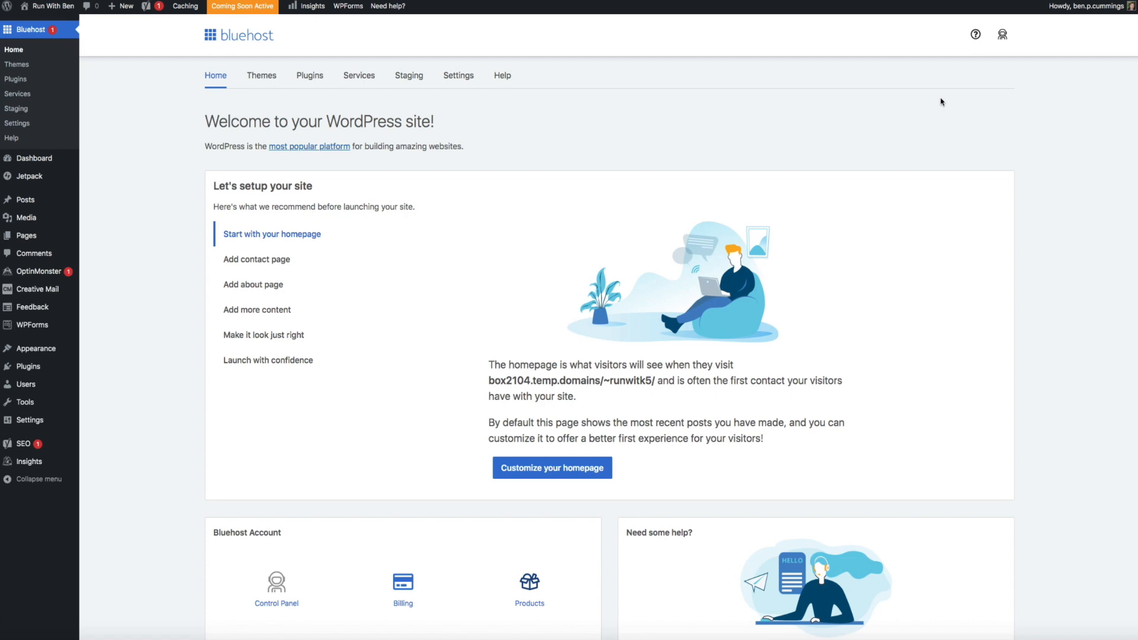
Switch the permalink structure to Post name (/%postname%/) and save the change
mouse_move(50, 422)
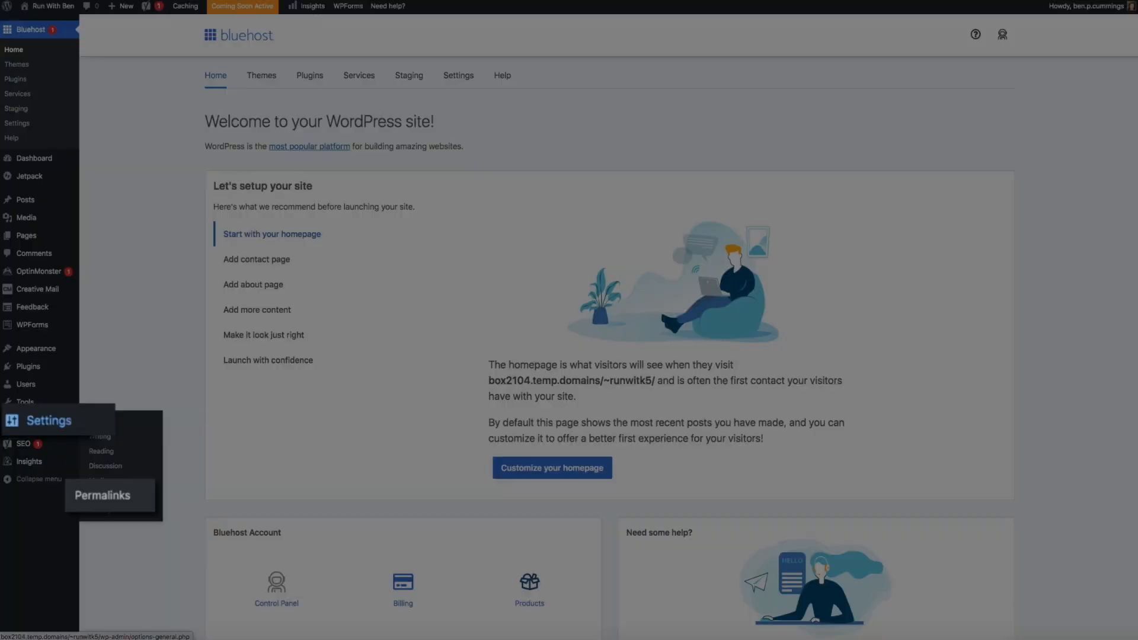
left_click(158, 502)
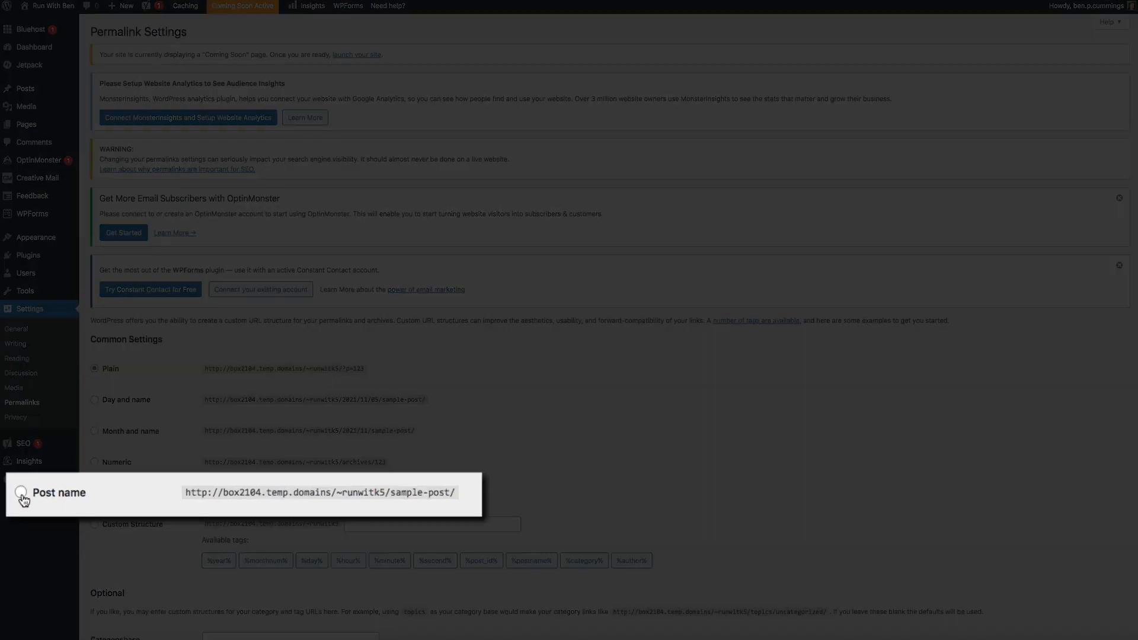
left_click(22, 493)
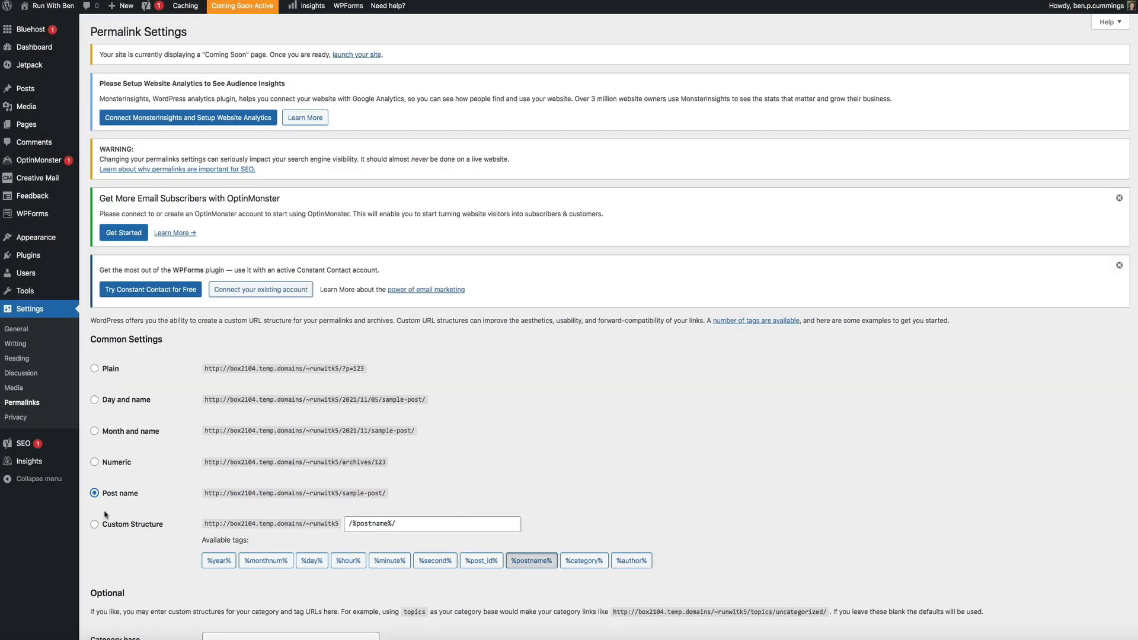
scroll(105, 514, "down", 3)
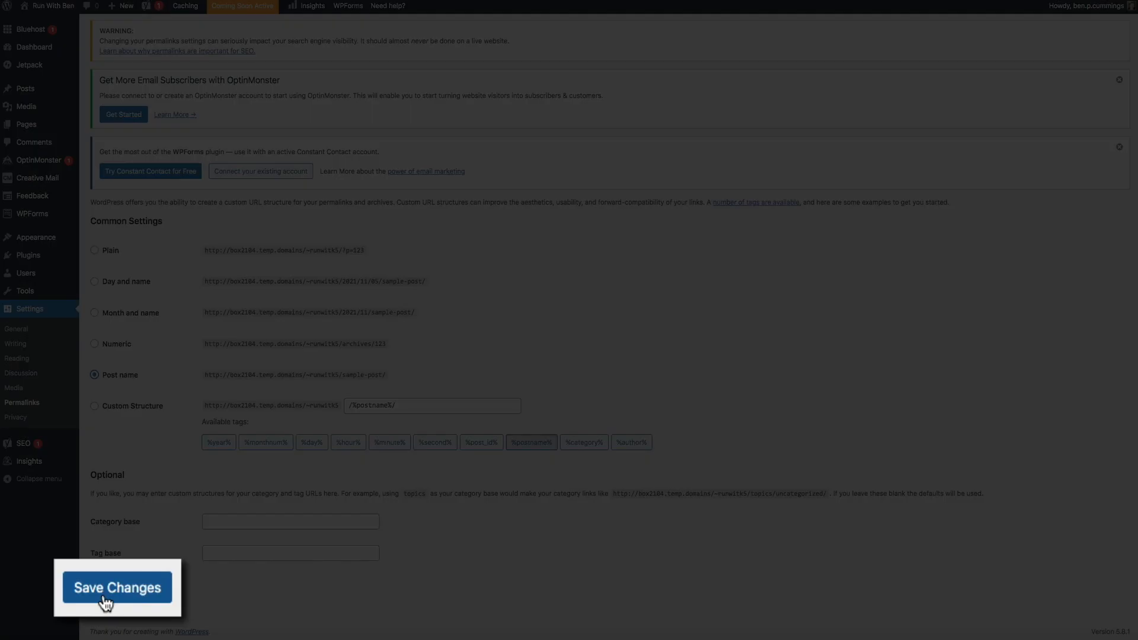
left_click(106, 603)
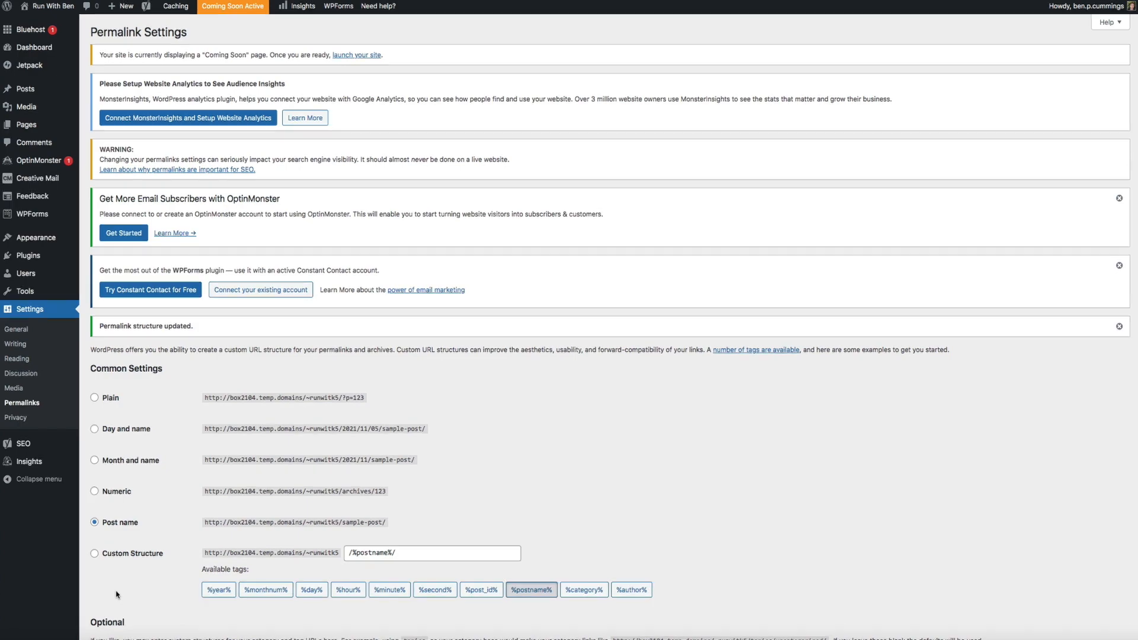
mouse_move(53, 274)
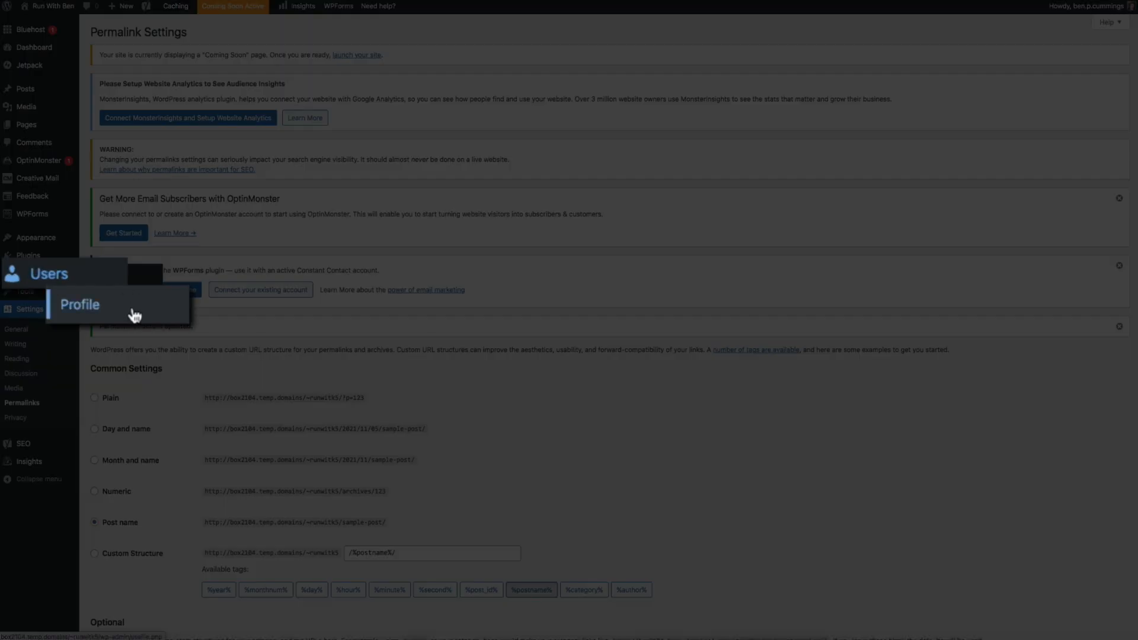
Change the profile nickname to the first name and display it publicly
left_click(135, 315)
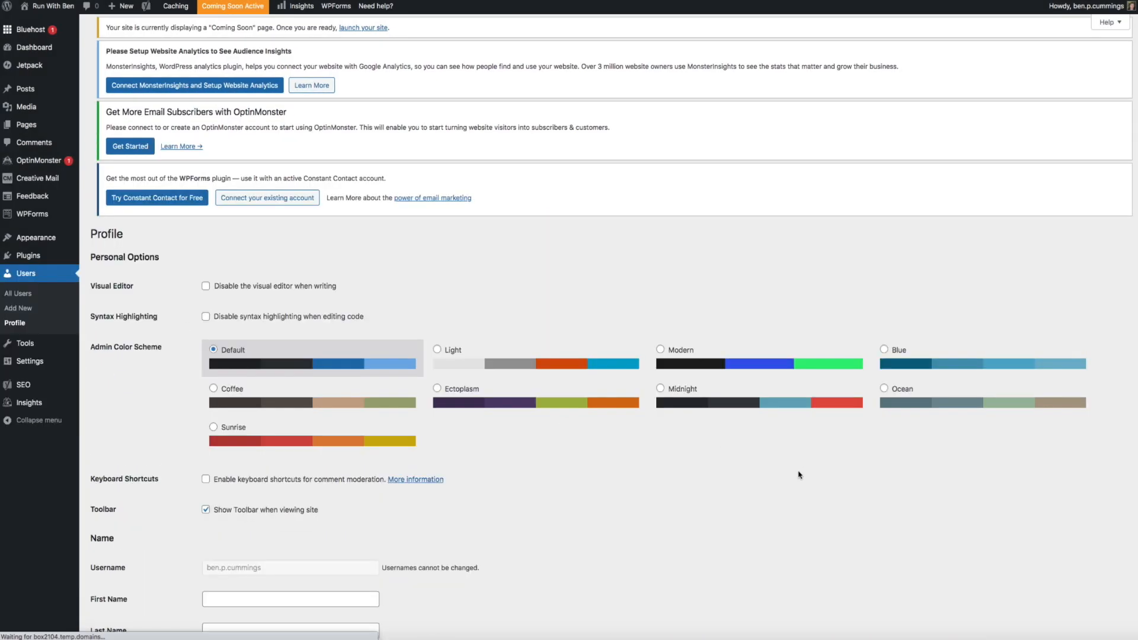
scroll(798, 474, "down", 4)
scroll(799, 474, "down", 5)
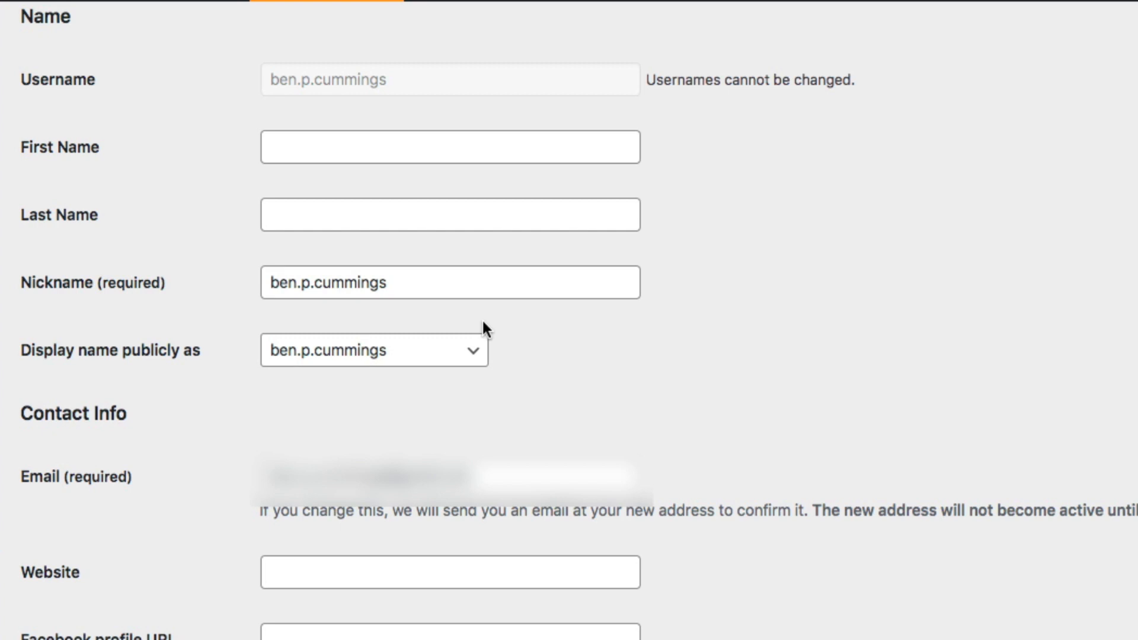
triple_click(429, 280)
type("Ben")
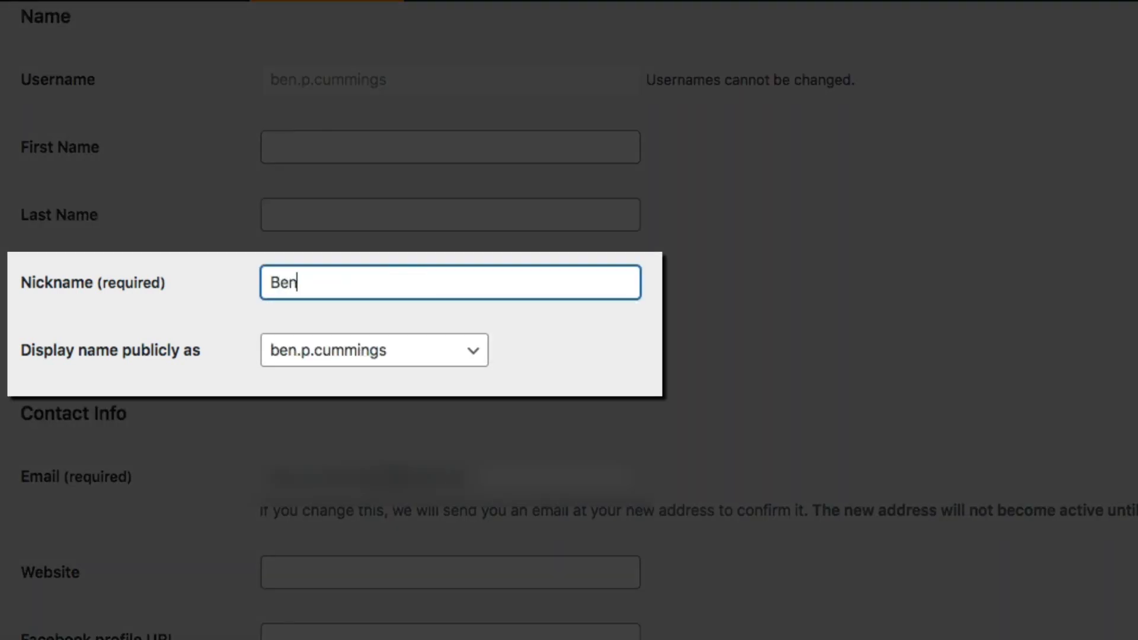
left_click(482, 347)
left_click(469, 367)
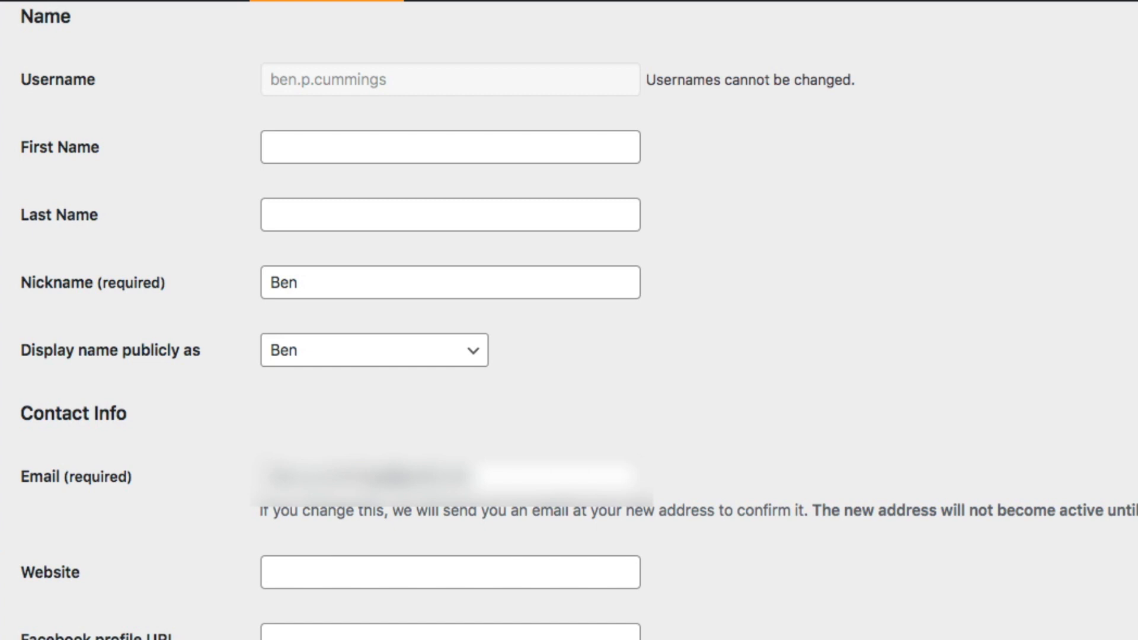
Paste the prepared runner biography into Biographical Info and update the profile
scroll(569, 320, "down", 10)
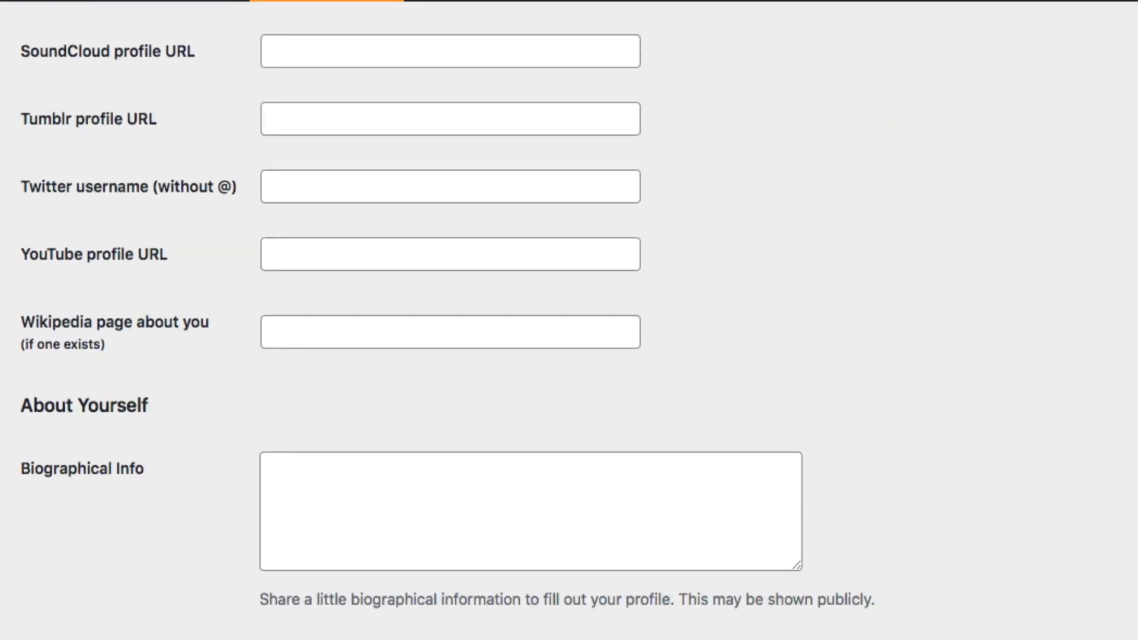
scroll(768, 405, "down", 6)
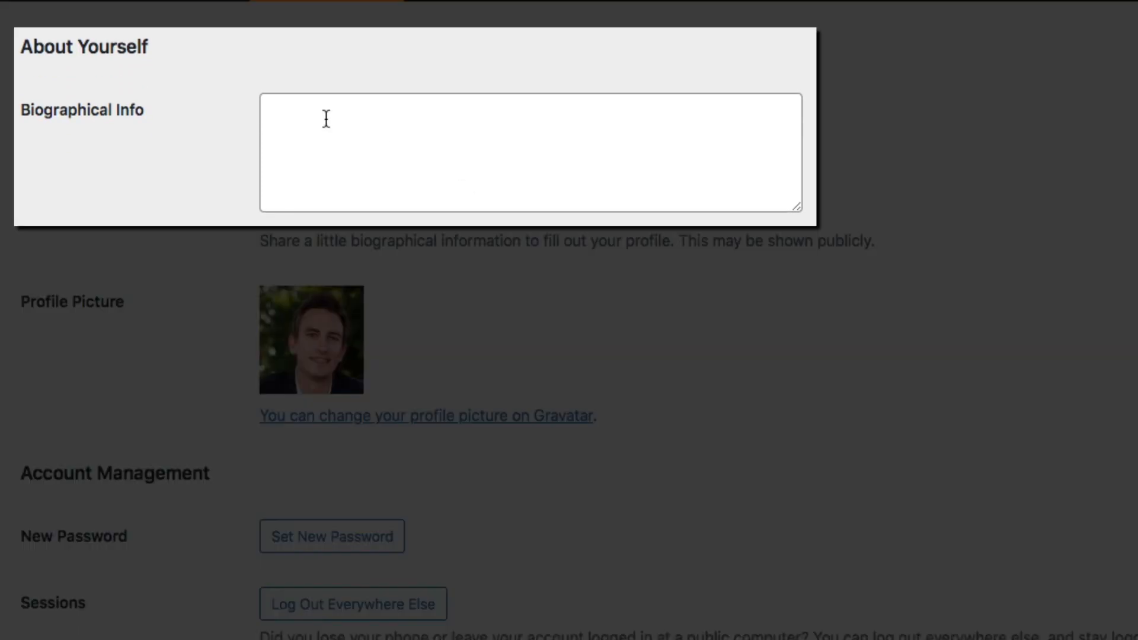
left_click(311, 115)
type("I'm a runner, father, blogger, and entrepreneur that loves to hit the road and run. I created this blog to share my experiences and help others learn how to be the best runner they can be!")
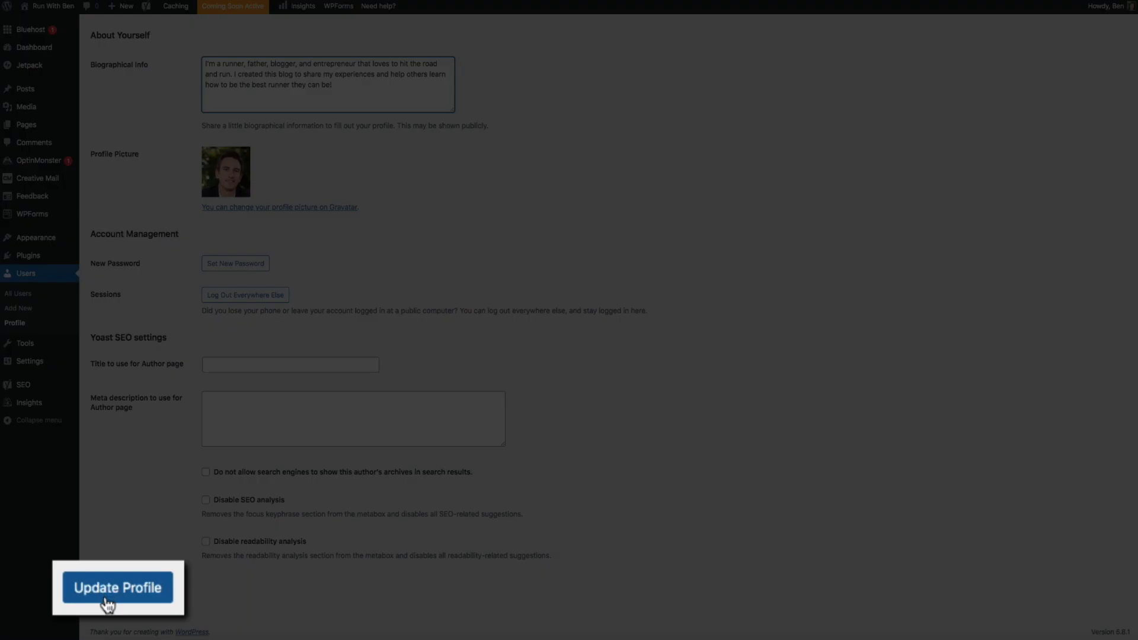
left_click(107, 602)
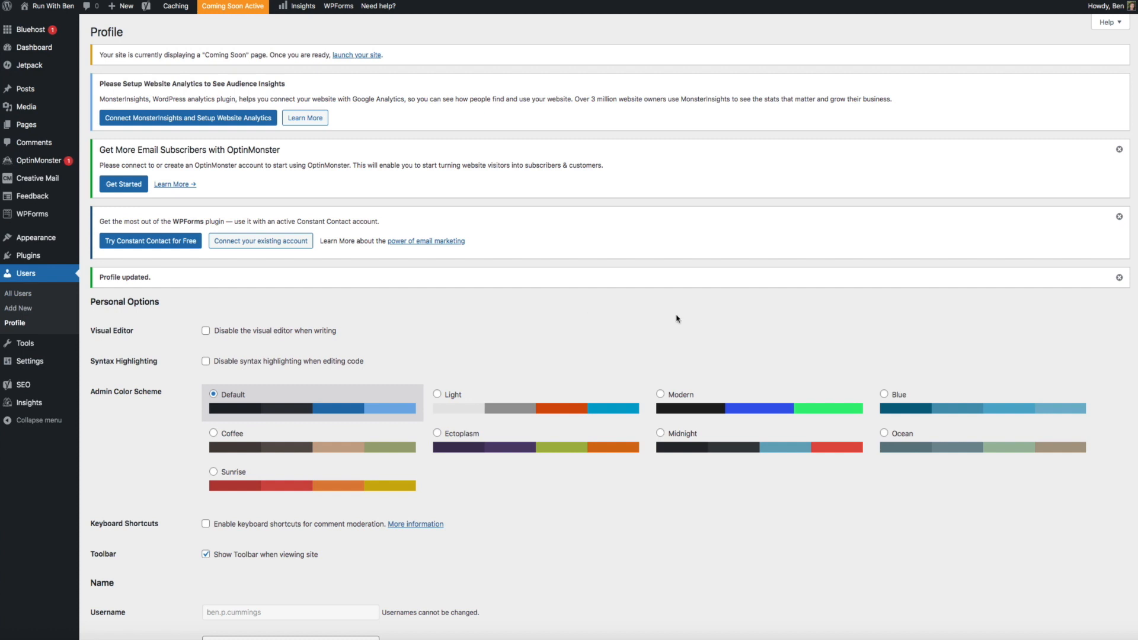
mouse_move(54, 238)
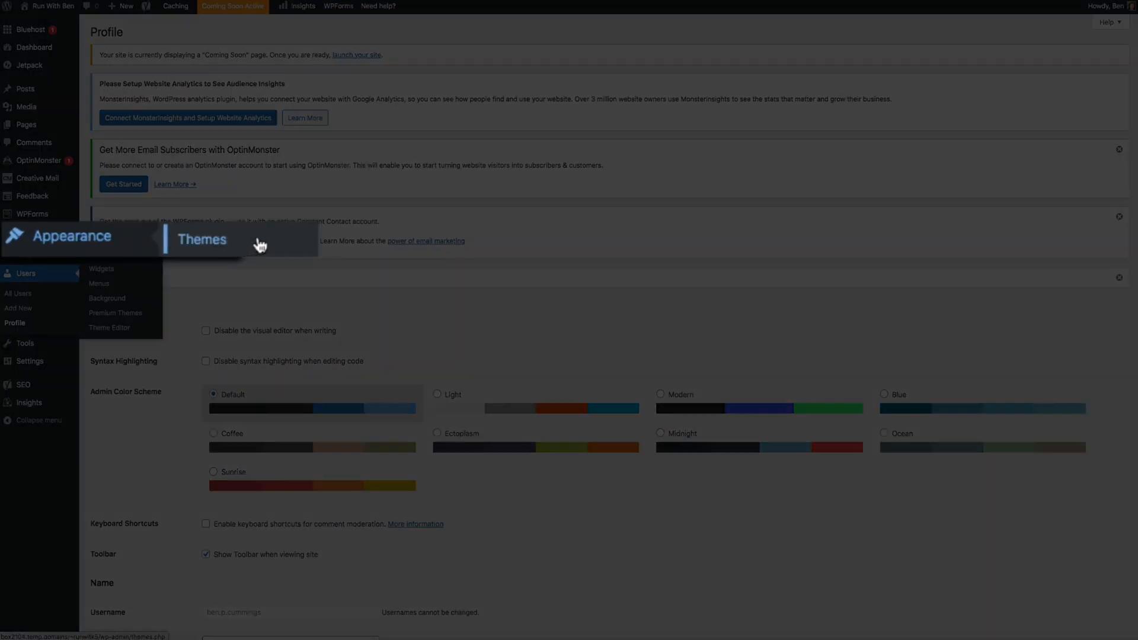
Search the theme directory for 'boxstyle', install the Boxstyle theme and activate it
left_click(259, 246)
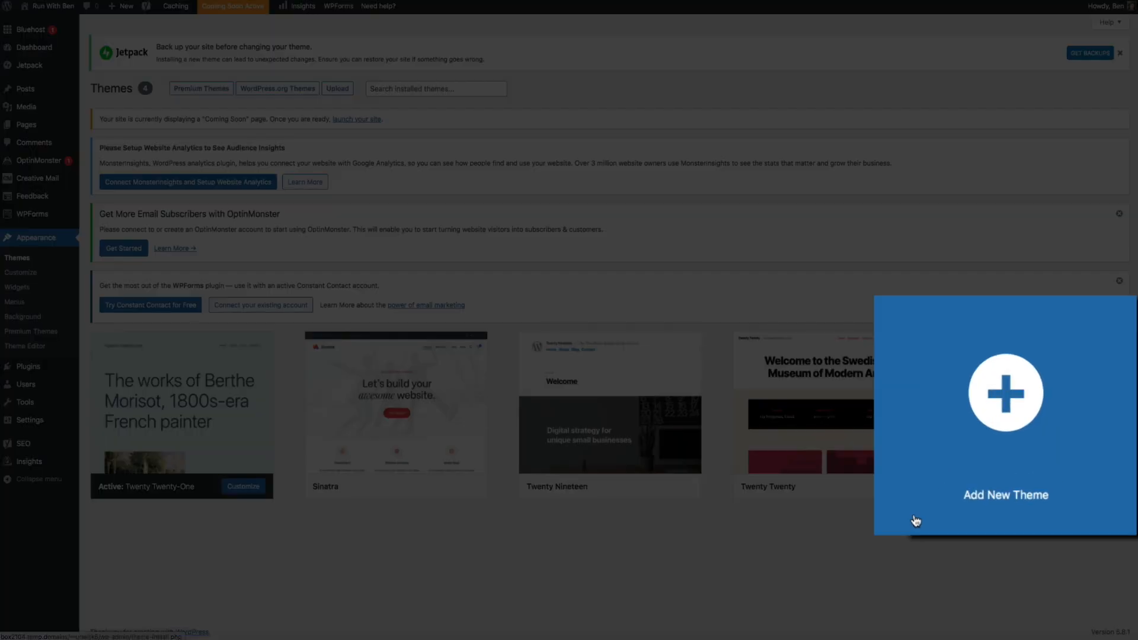
left_click(915, 520)
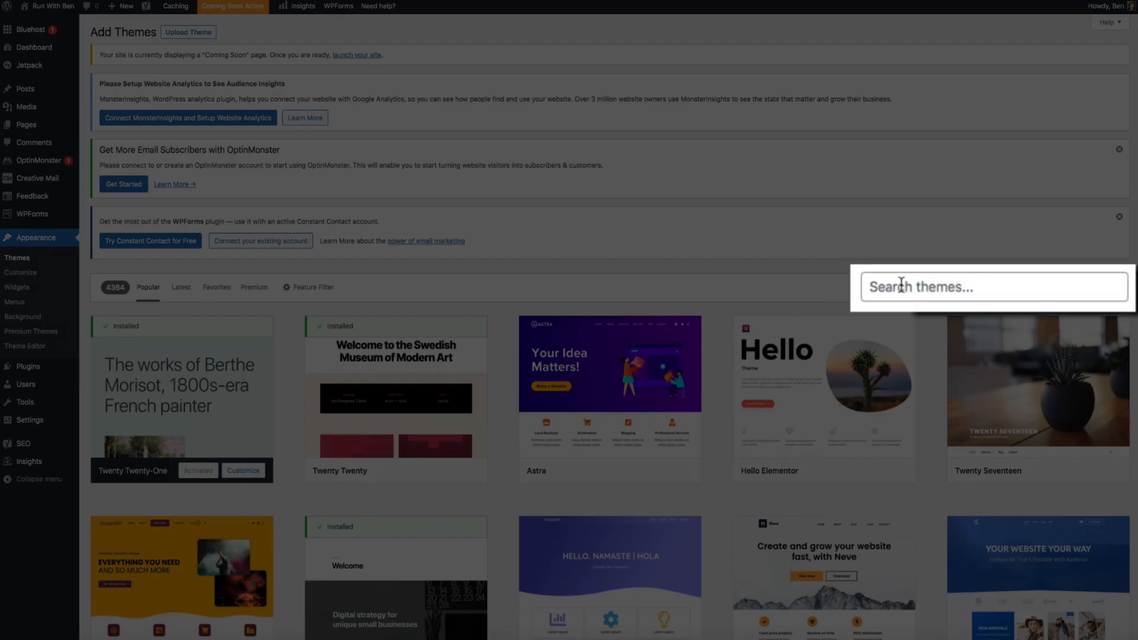
left_click(887, 284)
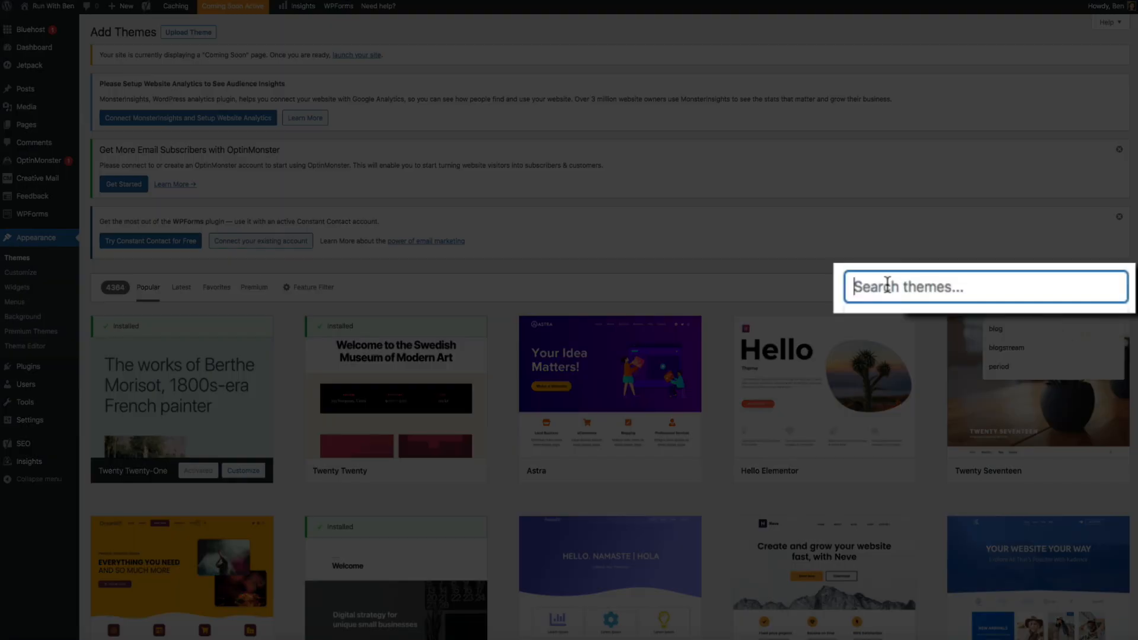
type("bo")
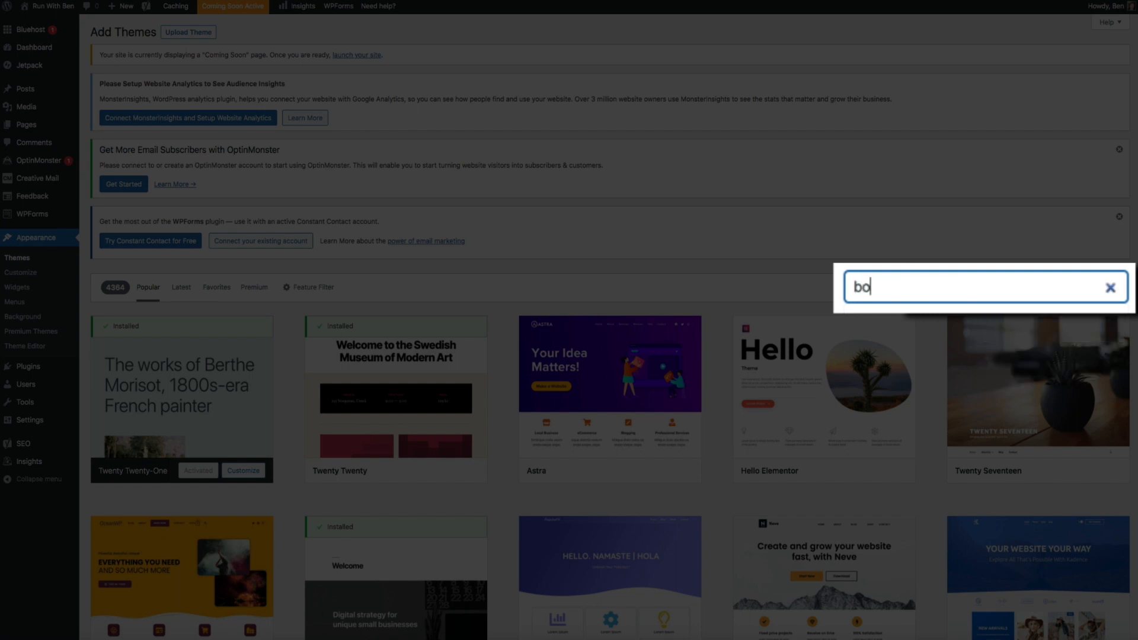
type("xsty")
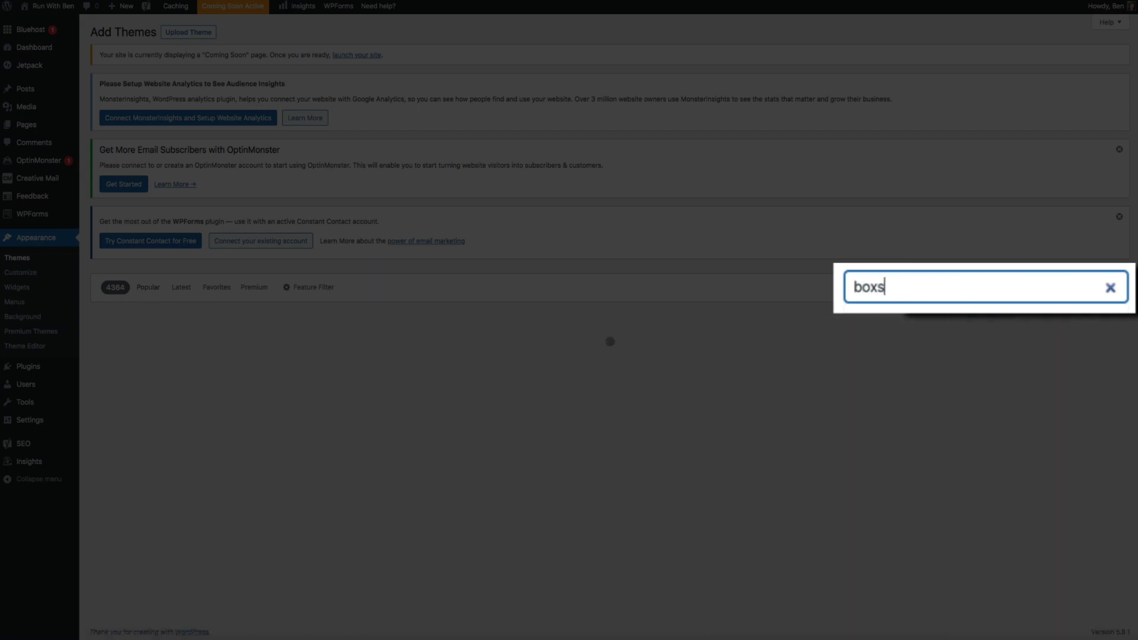
type("le")
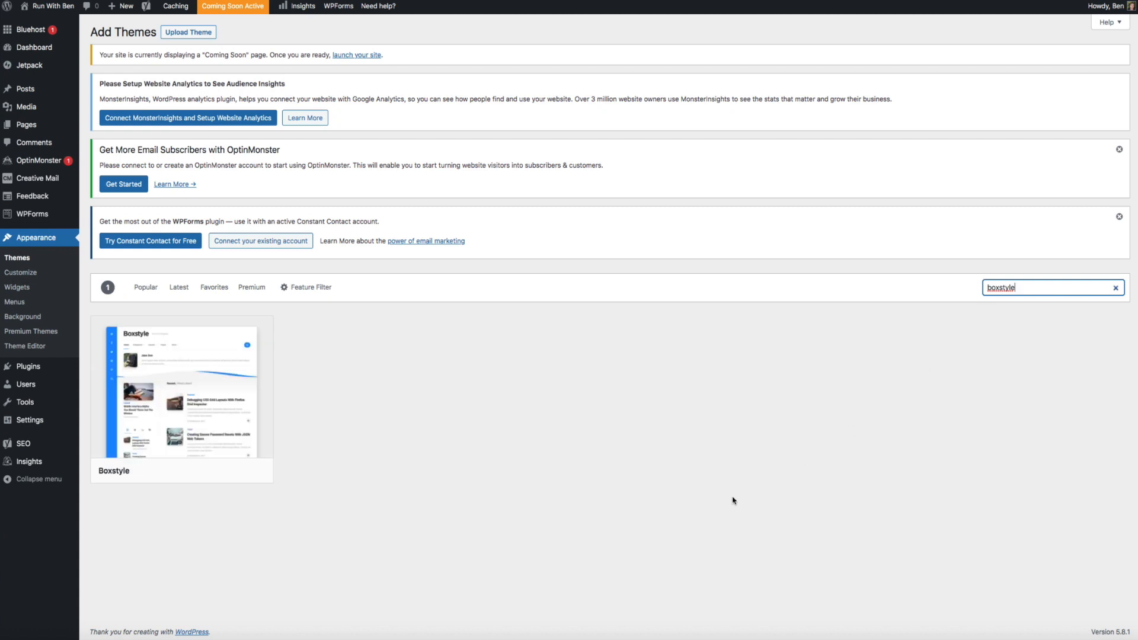
mouse_move(211, 471)
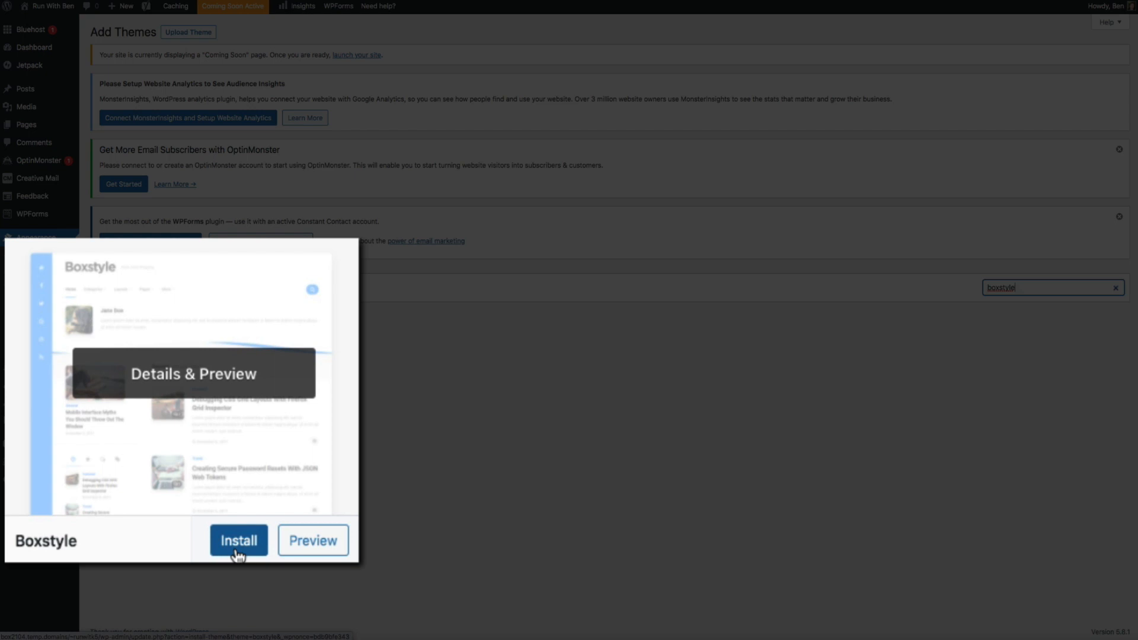
left_click(237, 552)
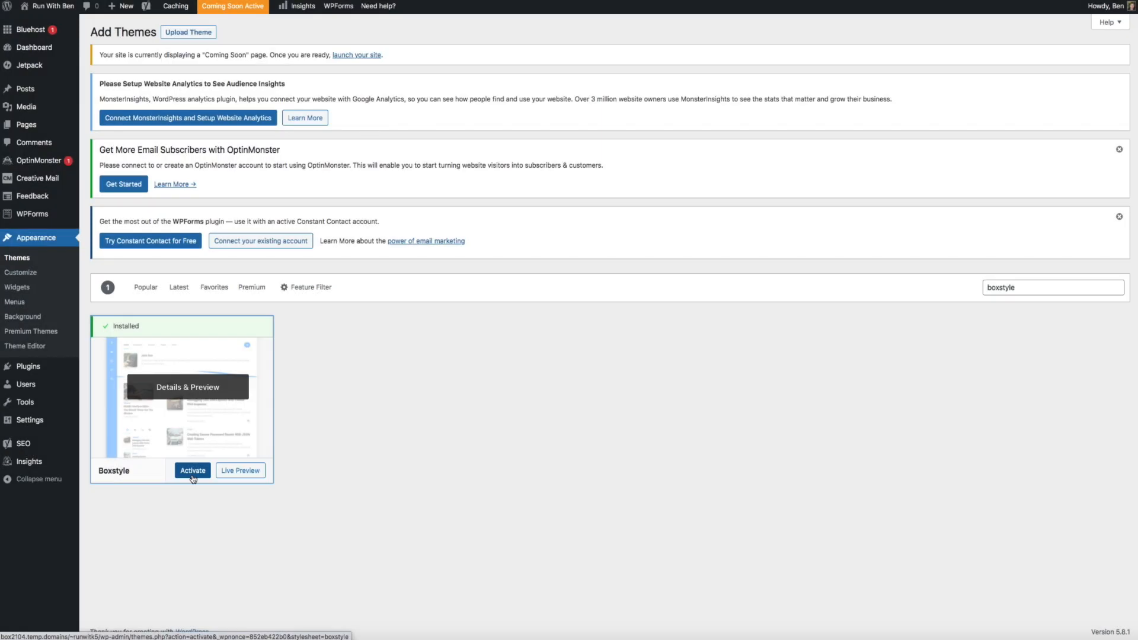
left_click(193, 478)
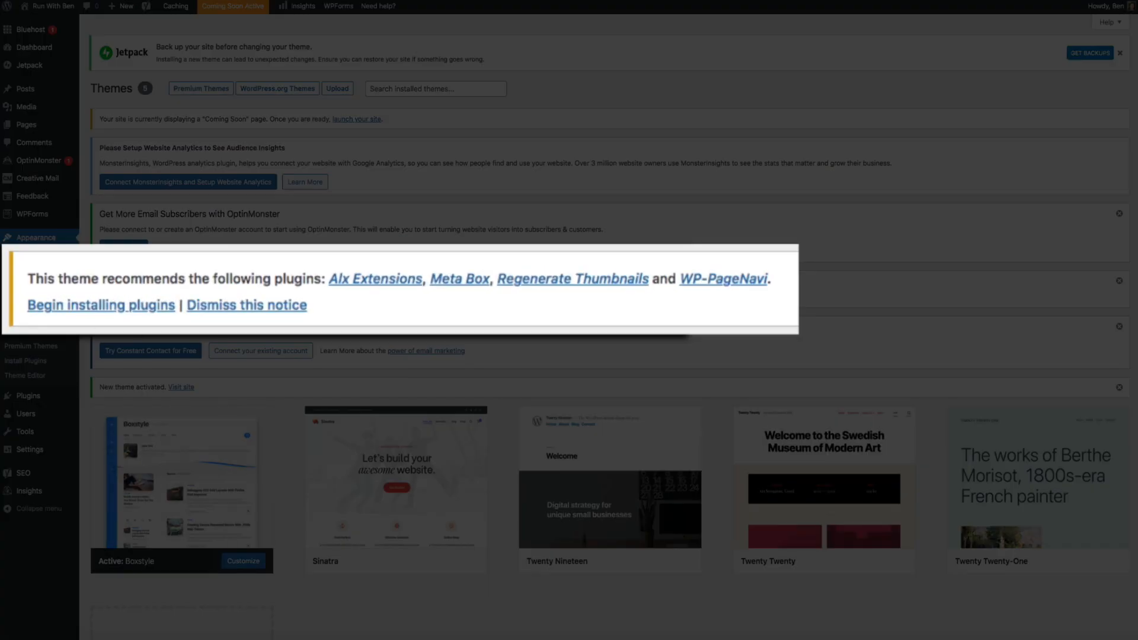
Begin installing the plugins recommended in the Boxstyle theme notice
left_click(88, 317)
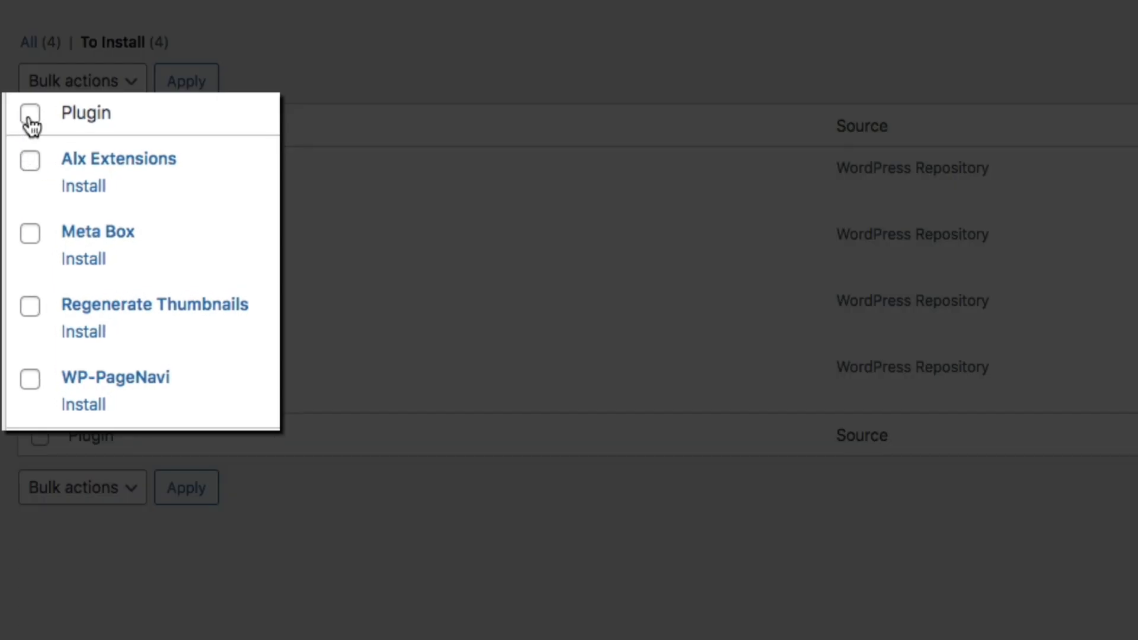
Bulk-install Alx Extensions, Meta Box, Regenerate Thumbnails and WP-PageNavi together
left_click(40, 128)
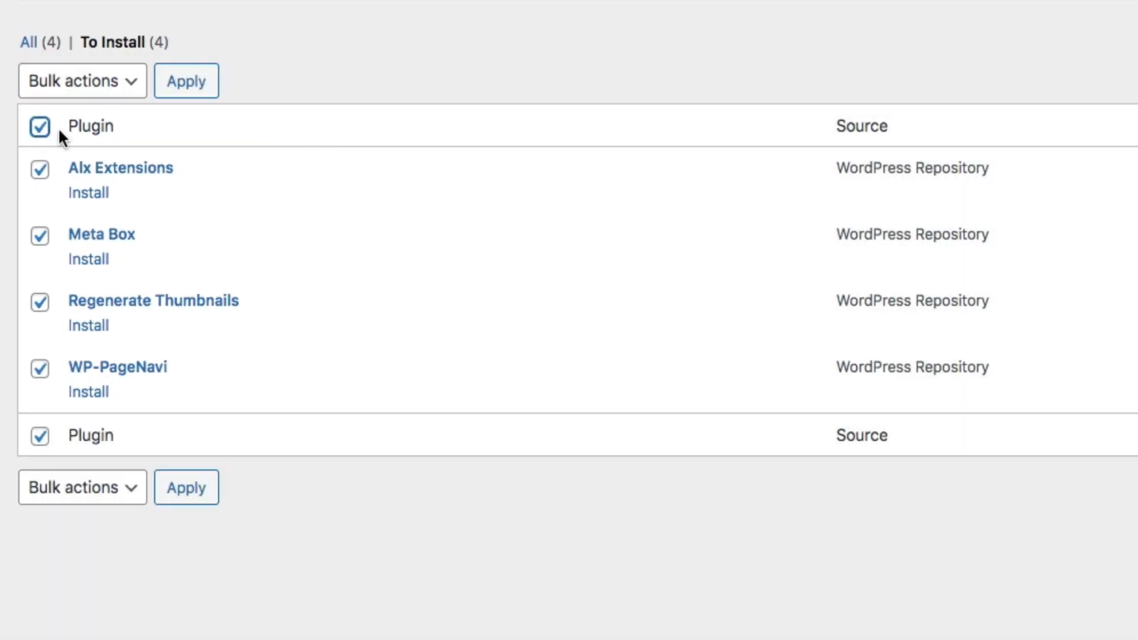
left_click(128, 89)
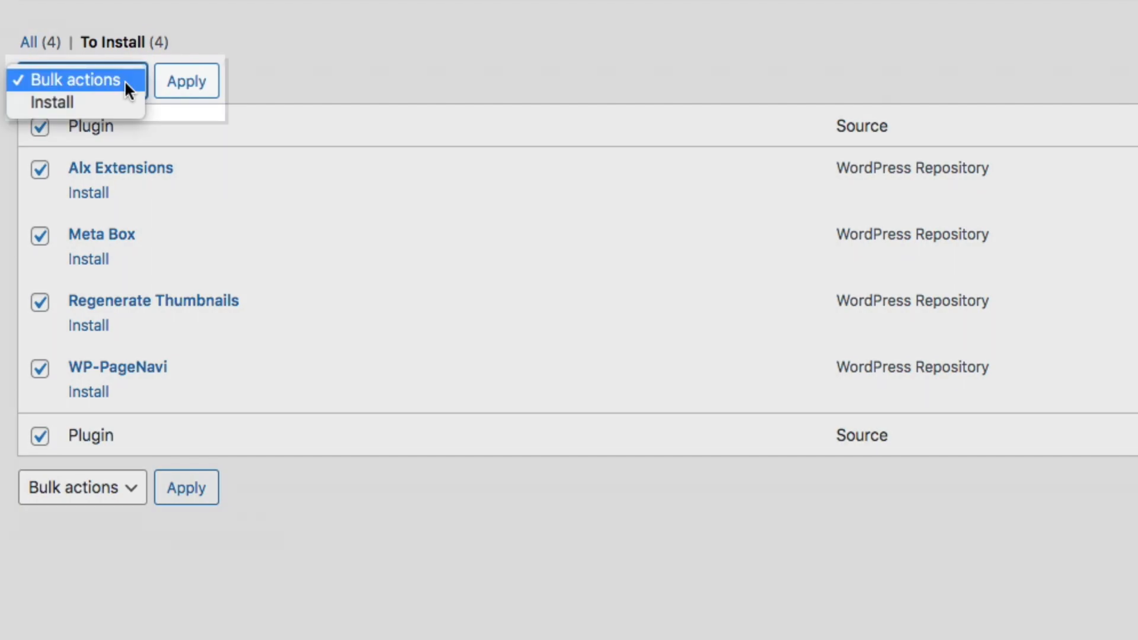
left_click(121, 103)
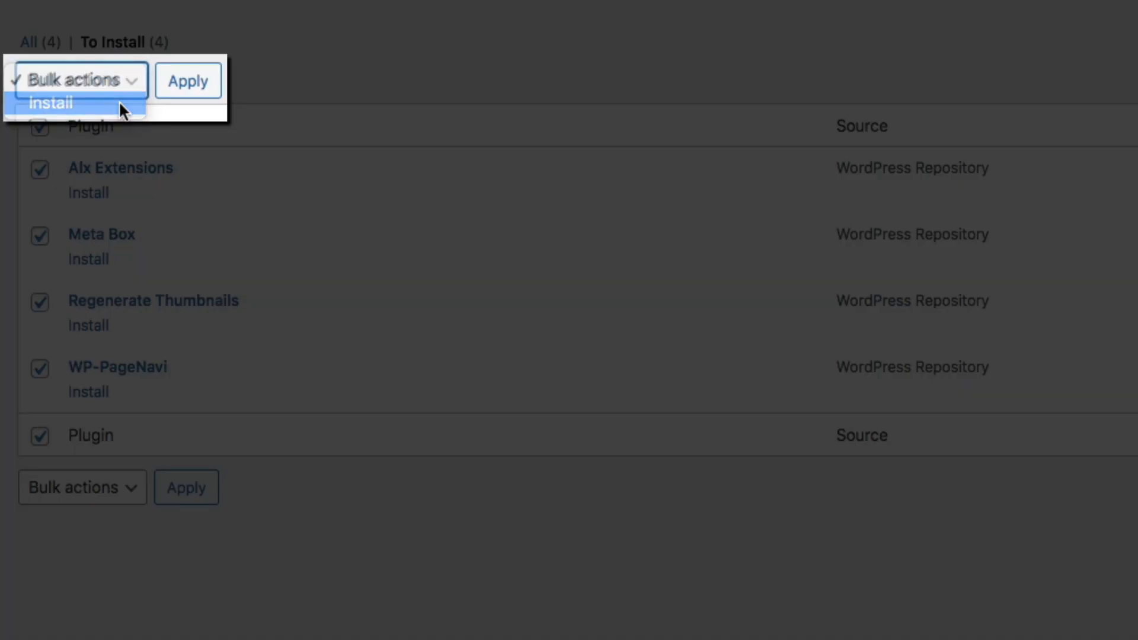
left_click(189, 95)
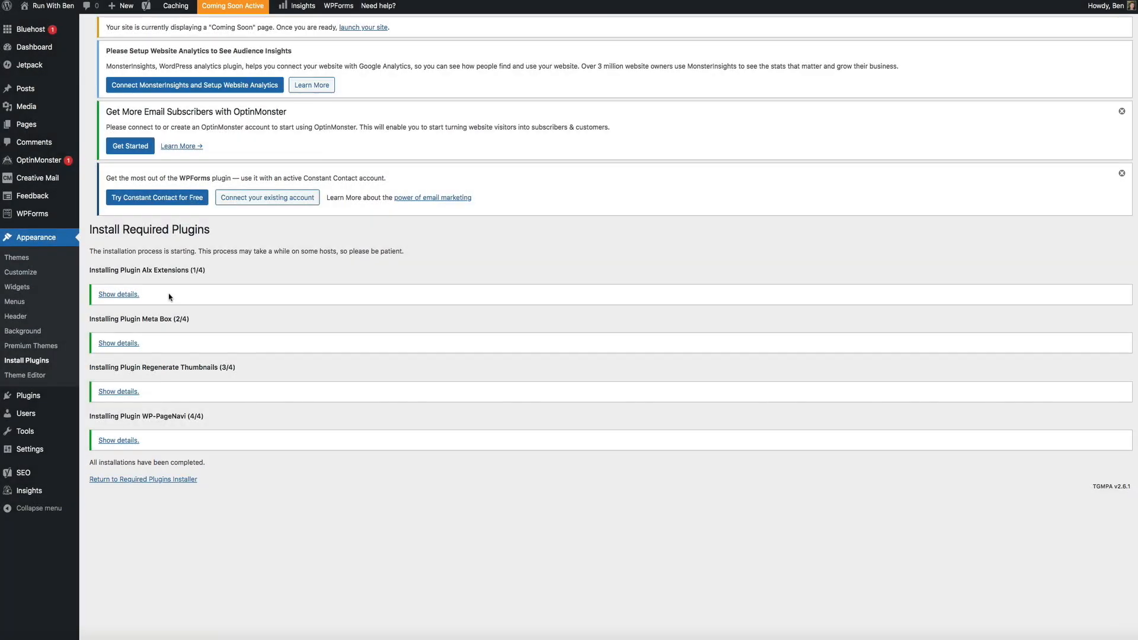
mouse_move(49, 398)
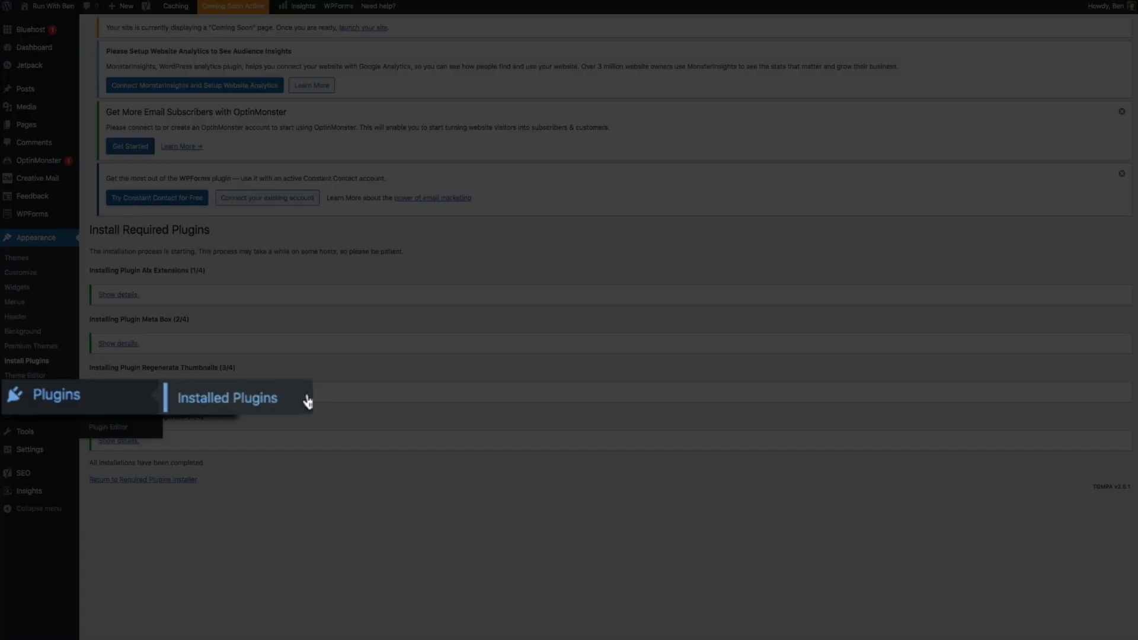
Open Installed Plugins and scroll through the 13 listed plugins
left_click(299, 403)
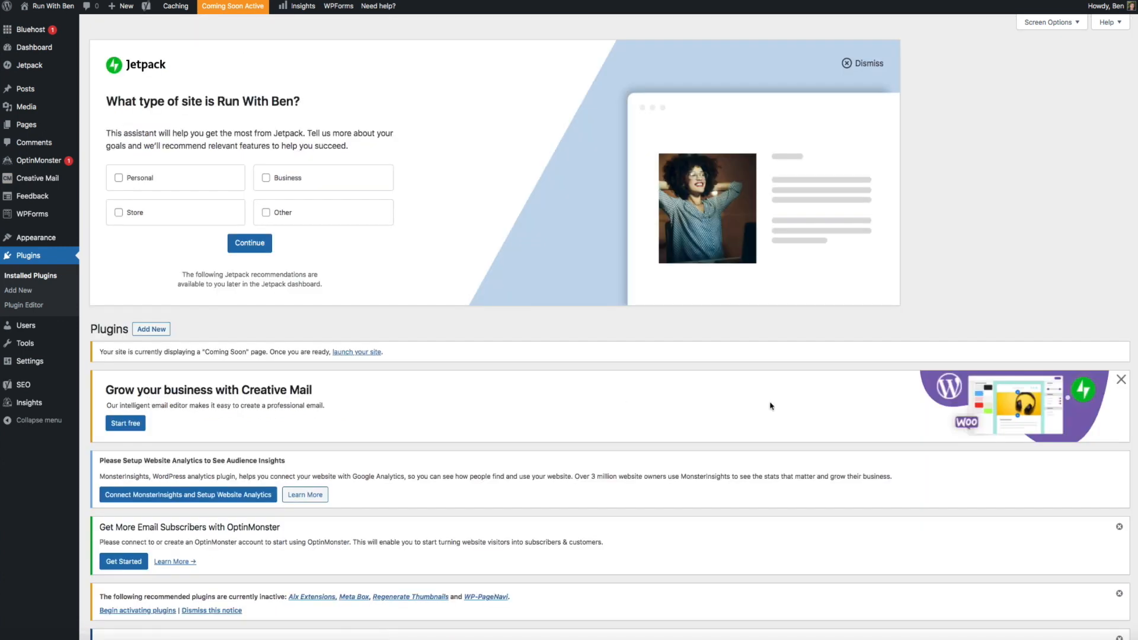
scroll(770, 406, "down", 5)
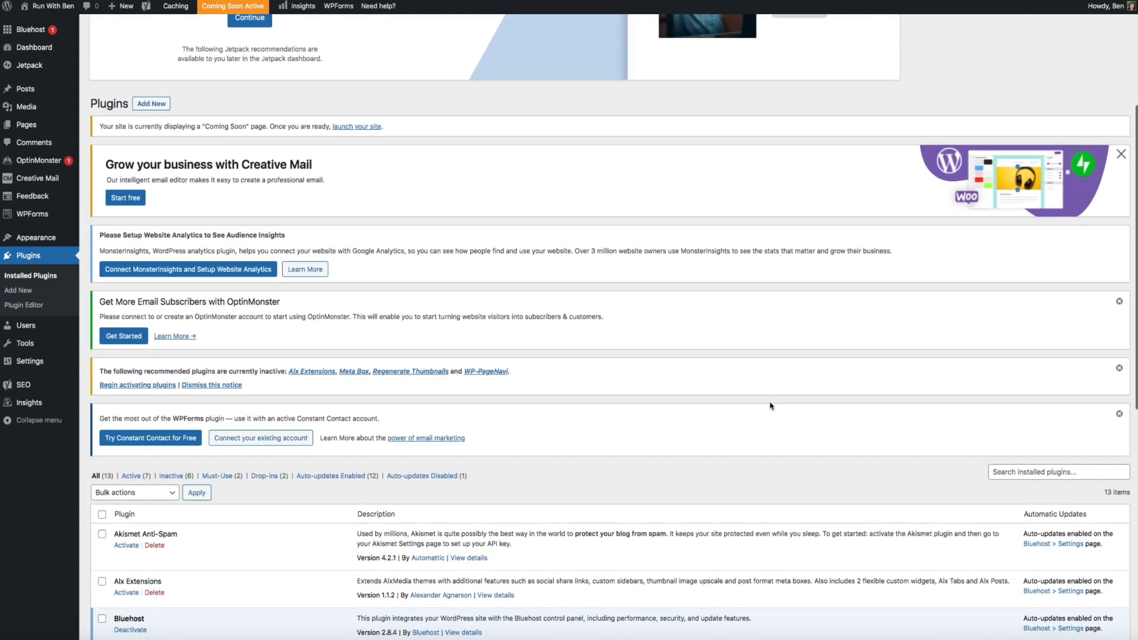
scroll(770, 406, "down", 6)
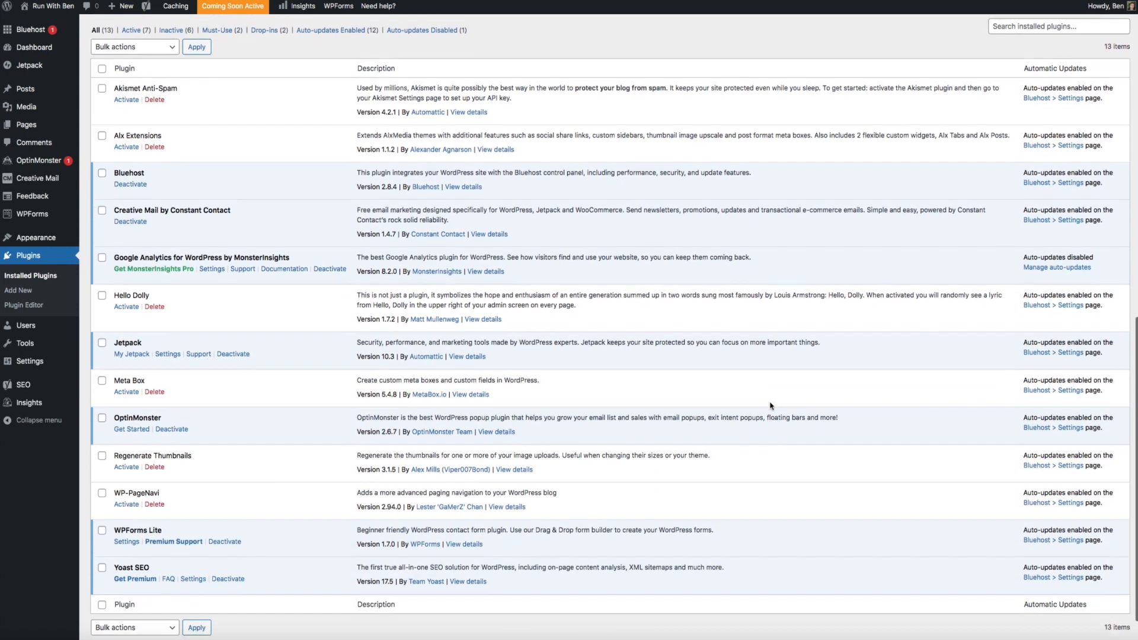
scroll(770, 406, "down", 1)
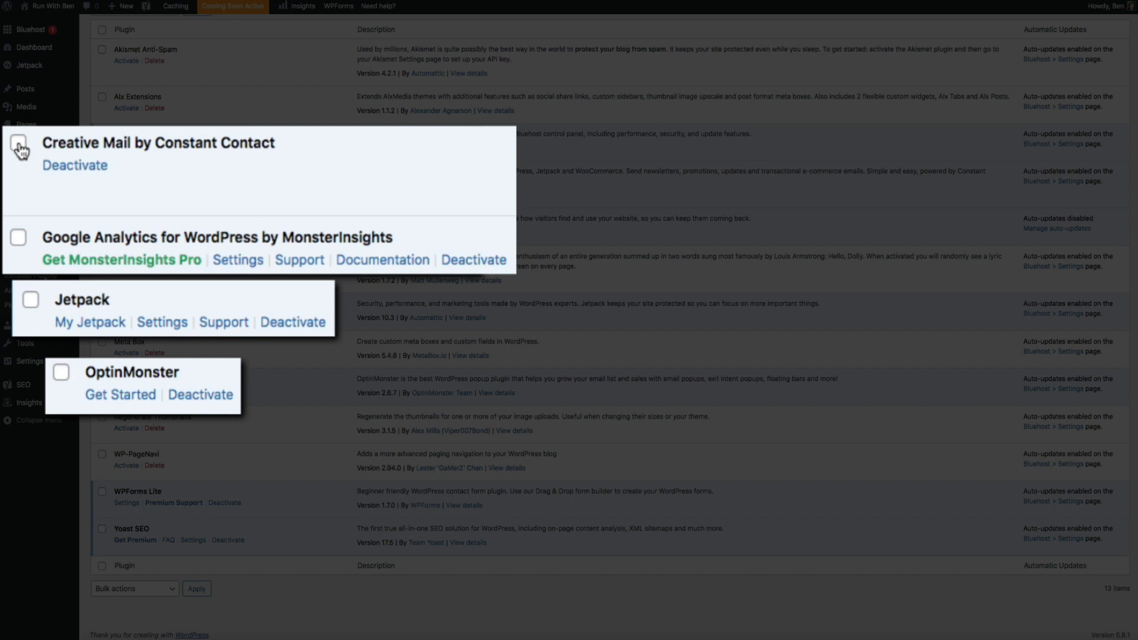
Bulk-deactivate Creative Mail, Jetpack, OptinMonster and Google Analytics by MonsterInsights
left_click(19, 145)
left_click(31, 301)
left_click(62, 375)
left_click(18, 239)
scroll(199, 221, "up", 3)
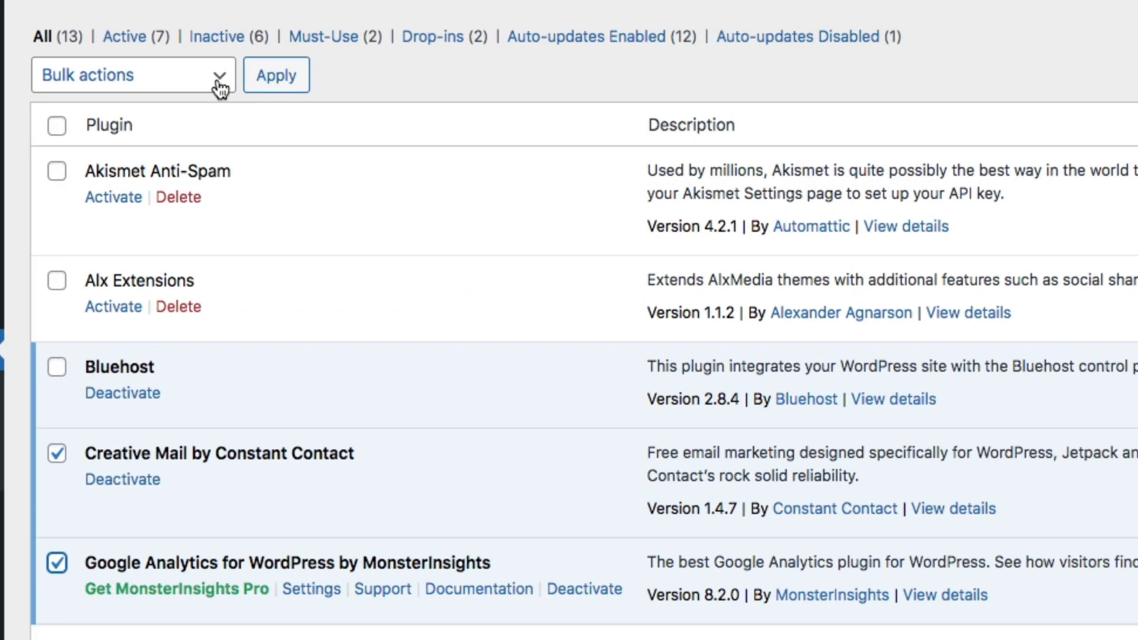
left_click(171, 137)
left_click(197, 119)
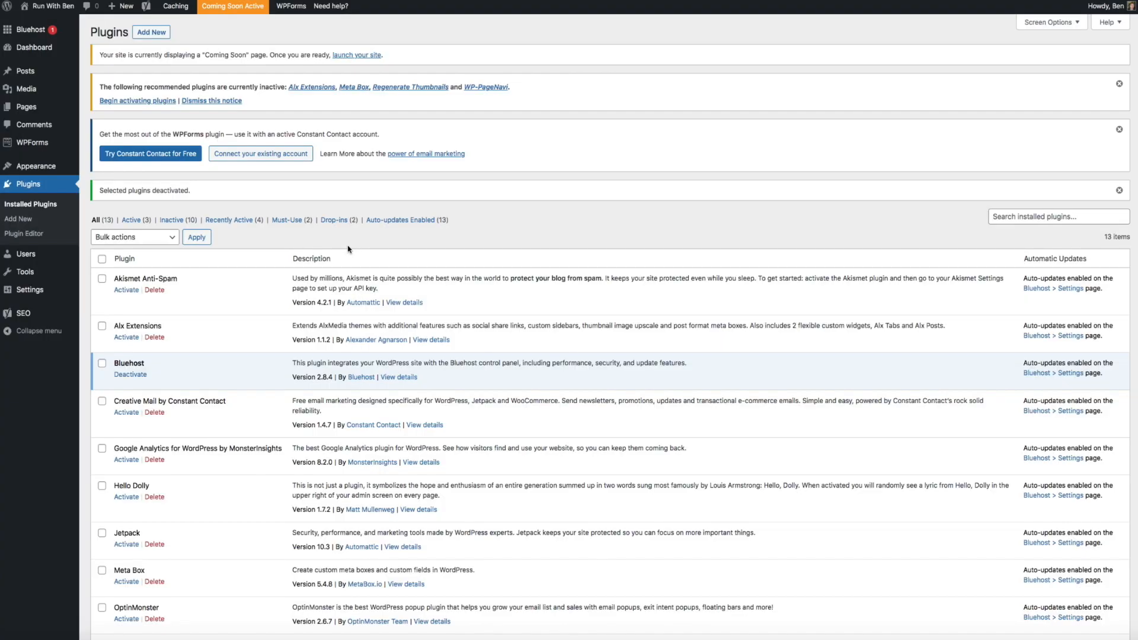
Tick Alx Extensions and Meta Box for activation
left_click(102, 327)
scroll(119, 370, "down", 4)
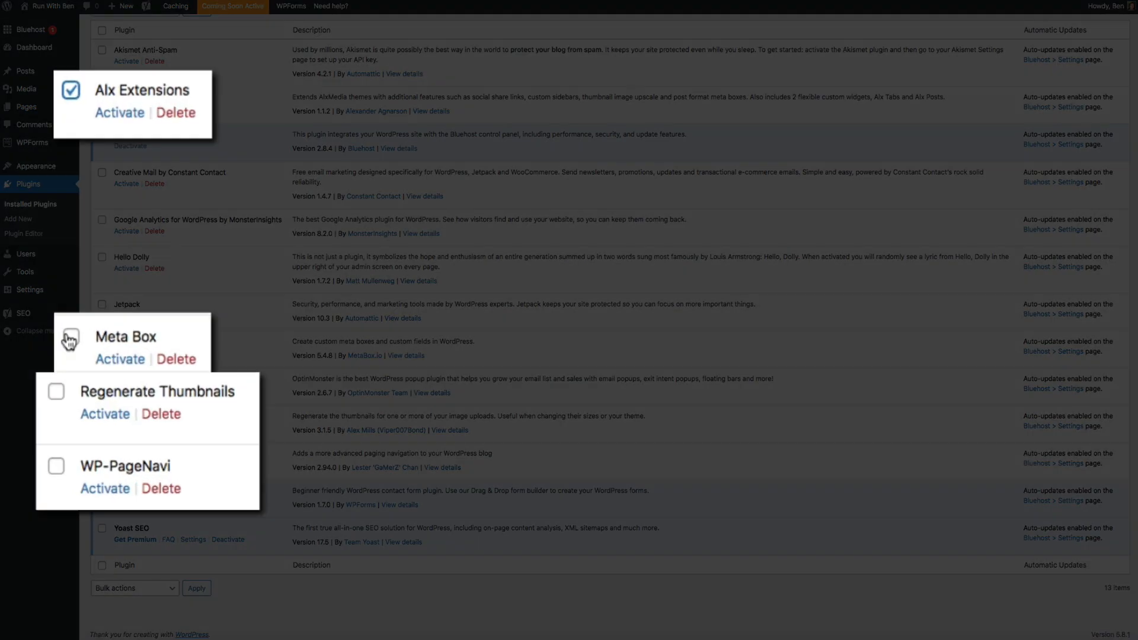
left_click(102, 342)
Also tick Regenerate Thumbnails and WP-PageNavi, then bulk-activate all four checked plugins
left_click(101, 415)
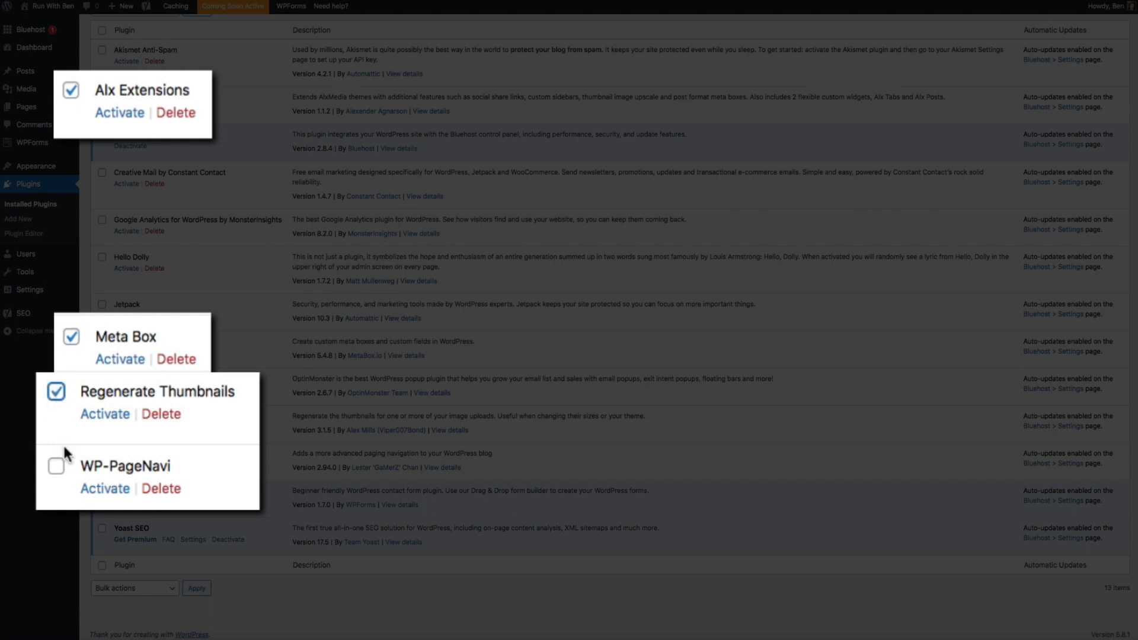
left_click(102, 453)
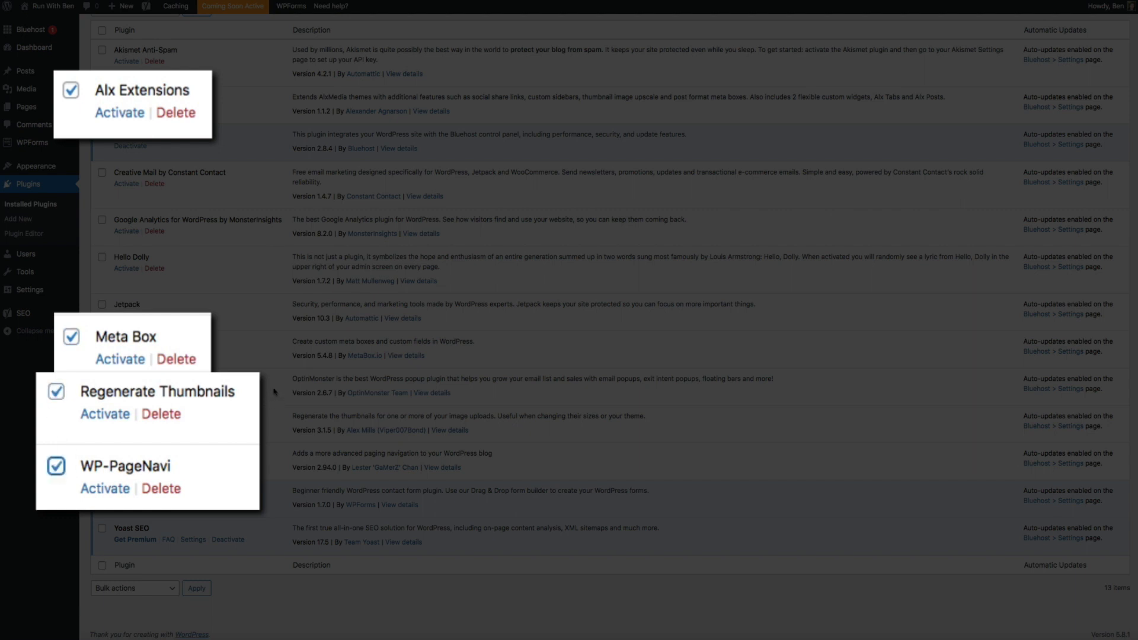
scroll(274, 386, "up", 5)
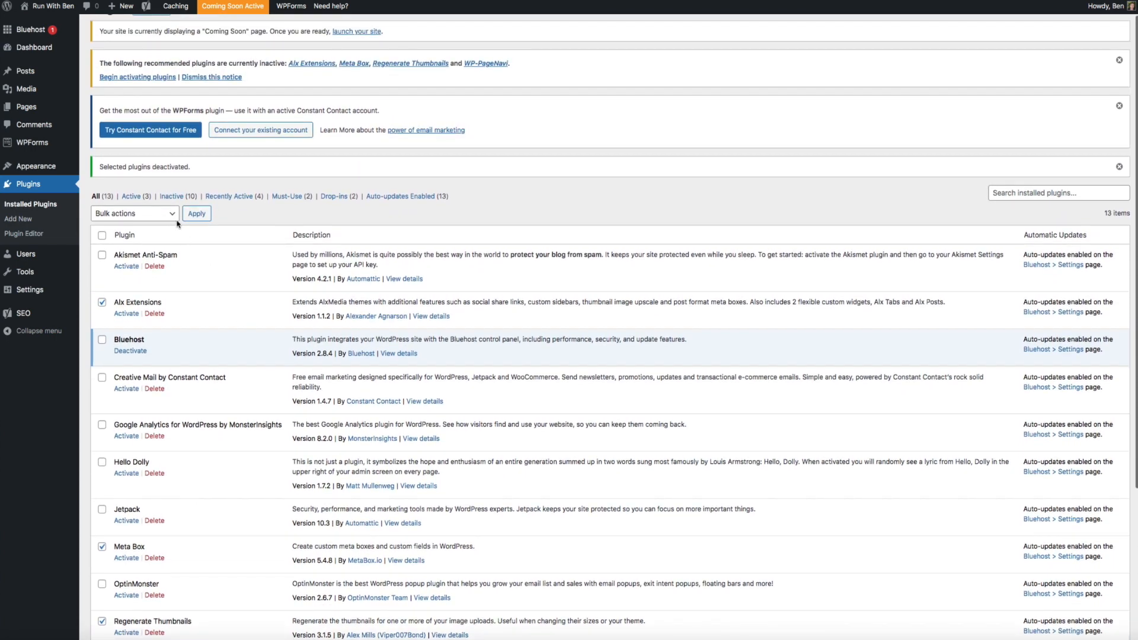
left_click(174, 217)
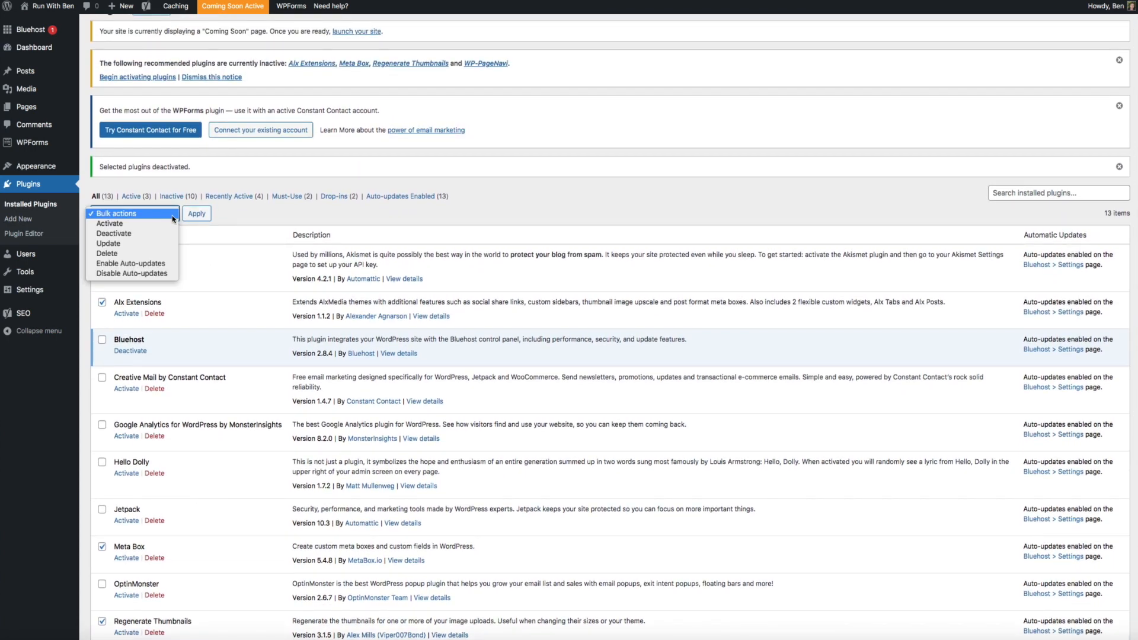
left_click(174, 222)
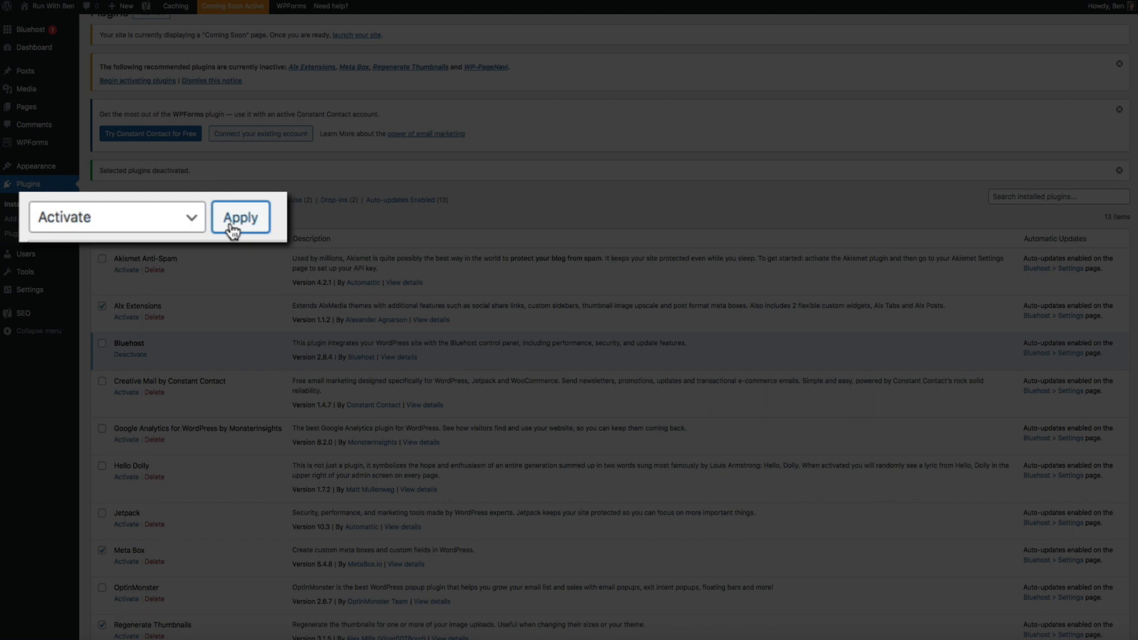
left_click(193, 217)
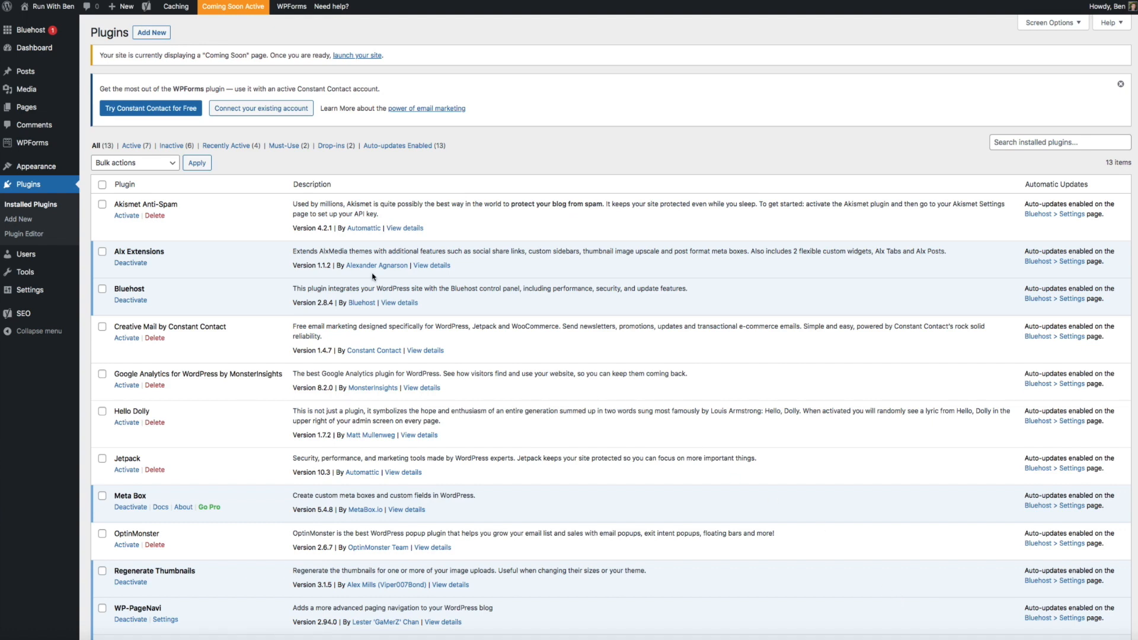
Search the plugin directory for 'child theme wizard' and install it
left_click(152, 33)
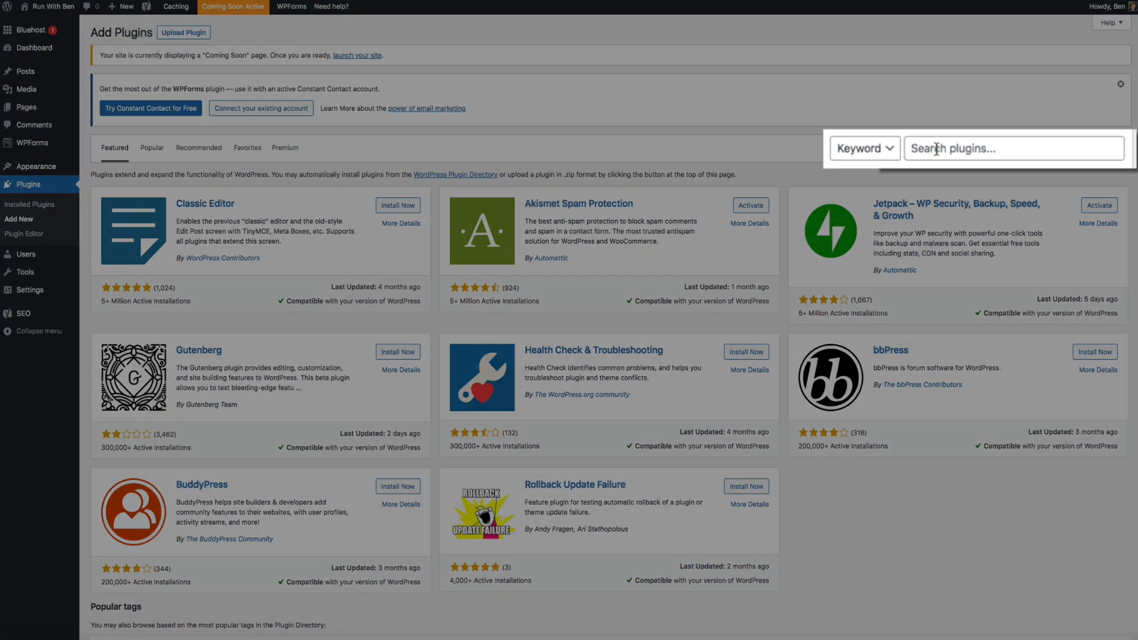
left_click(937, 149)
type("child theme wizard")
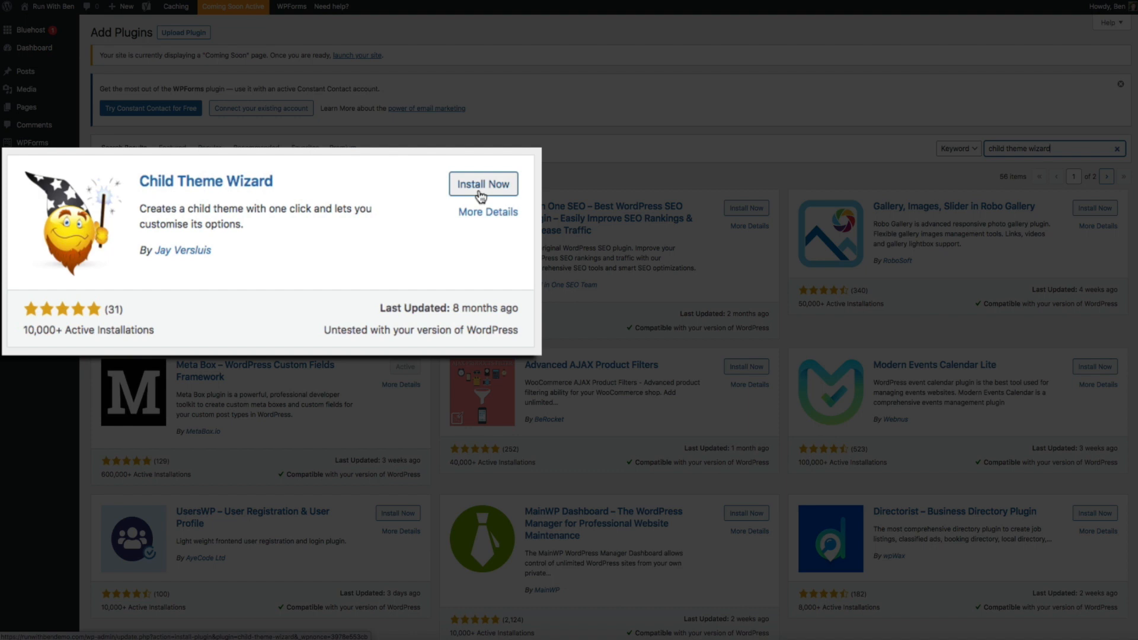
left_click(481, 196)
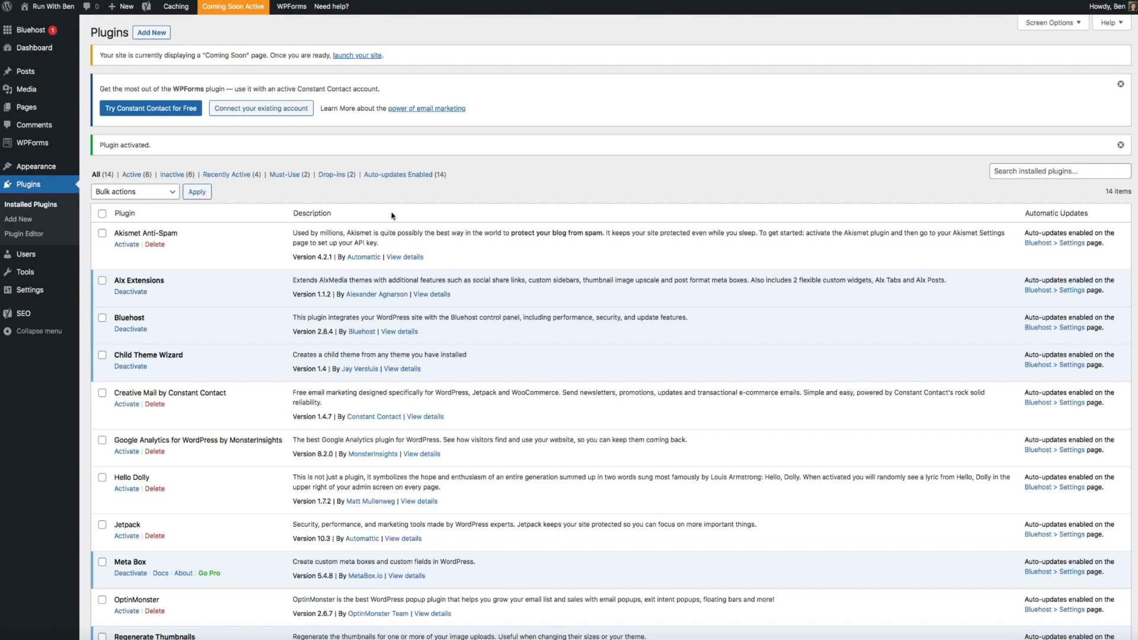
Open the Child Theme Wizard and title the theme 'Boxstyle Child Theme' with the suggested description
mouse_move(93, 280)
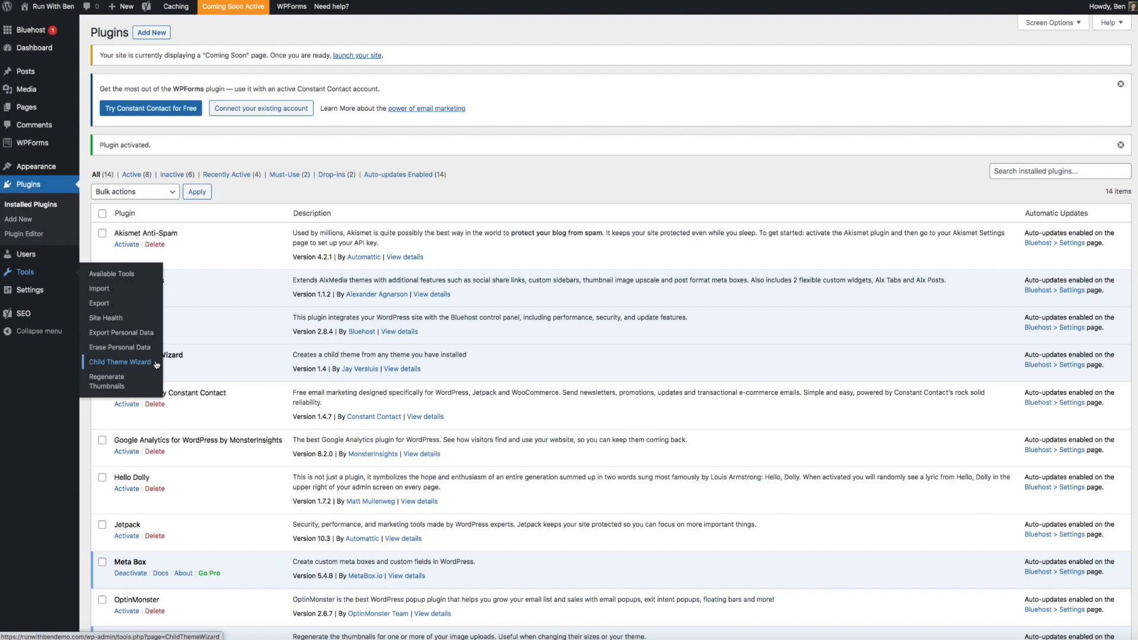
left_click(155, 364)
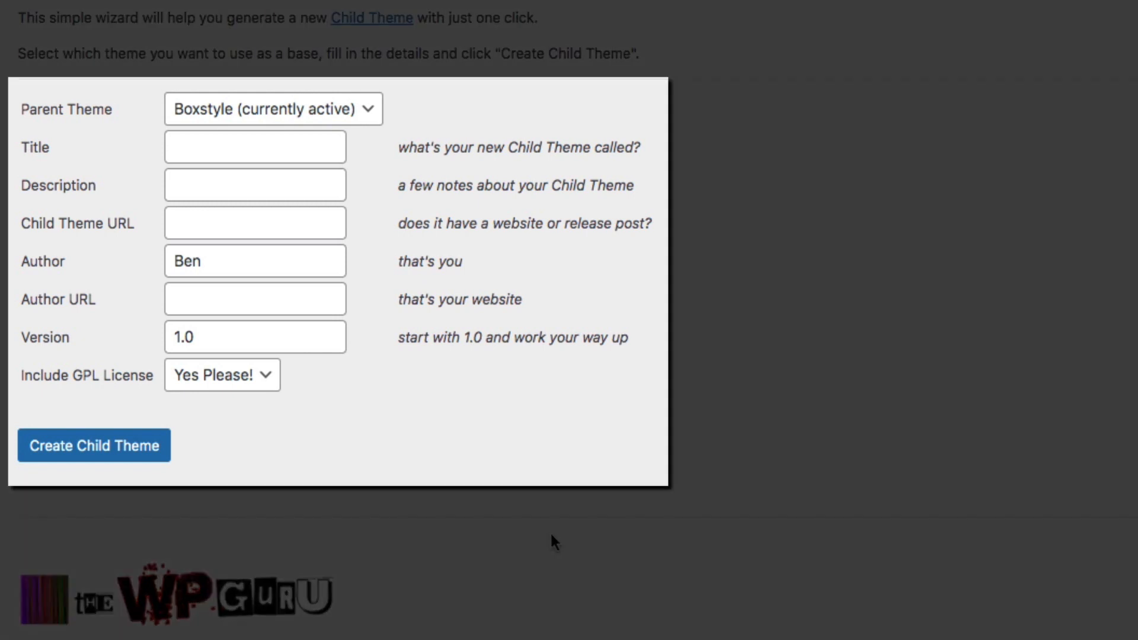
left_click(205, 147)
type("Boxstyle ")
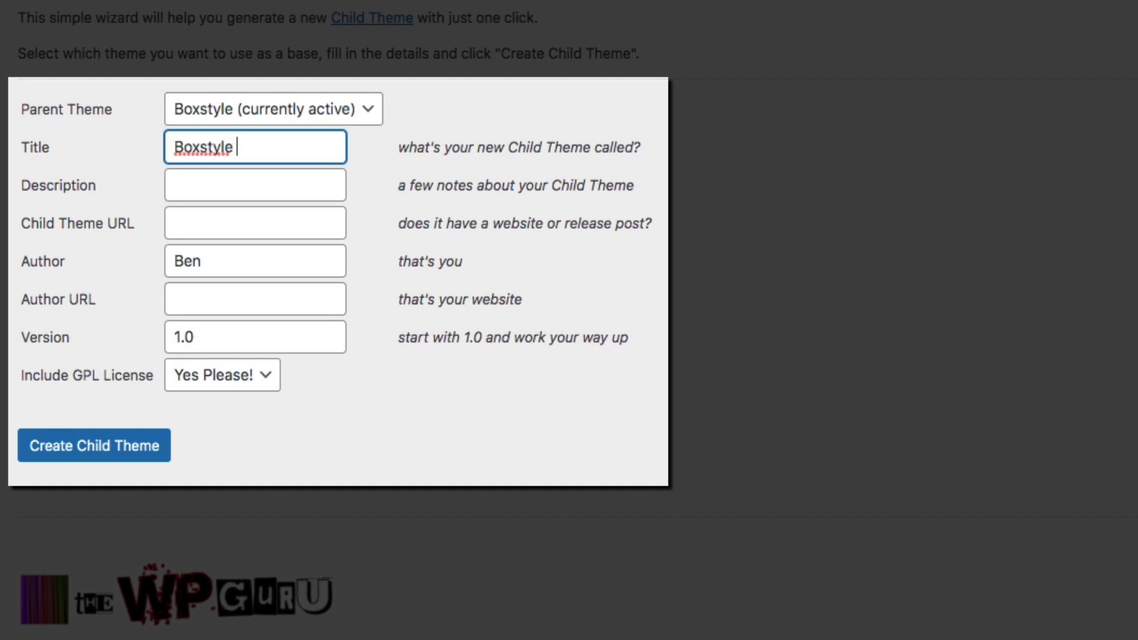
type("Child Theme")
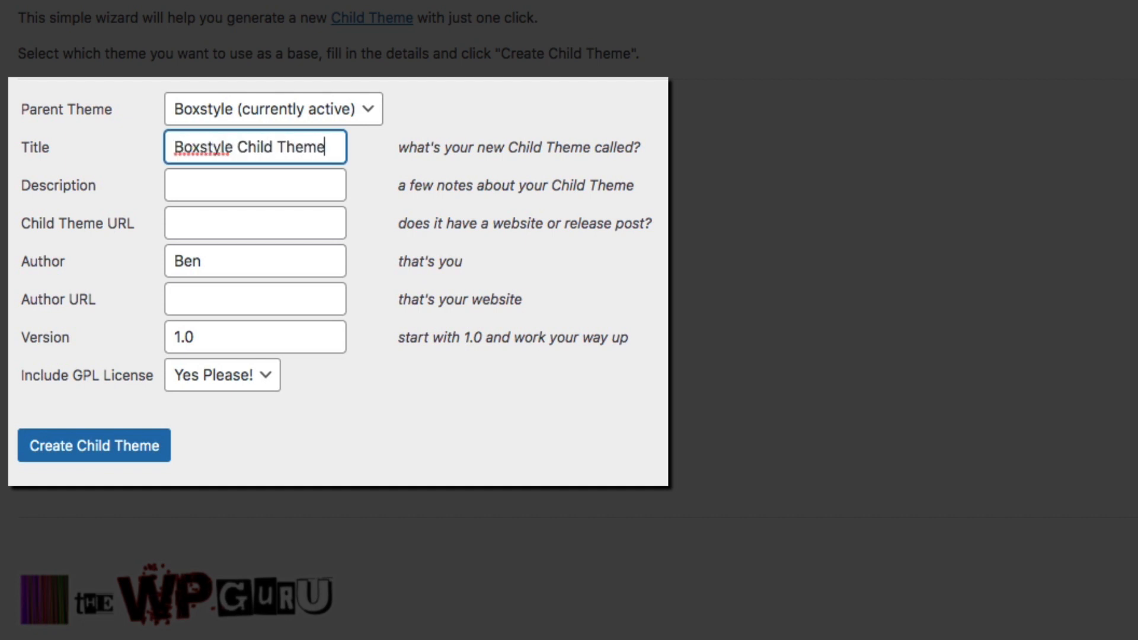
left_click(229, 185)
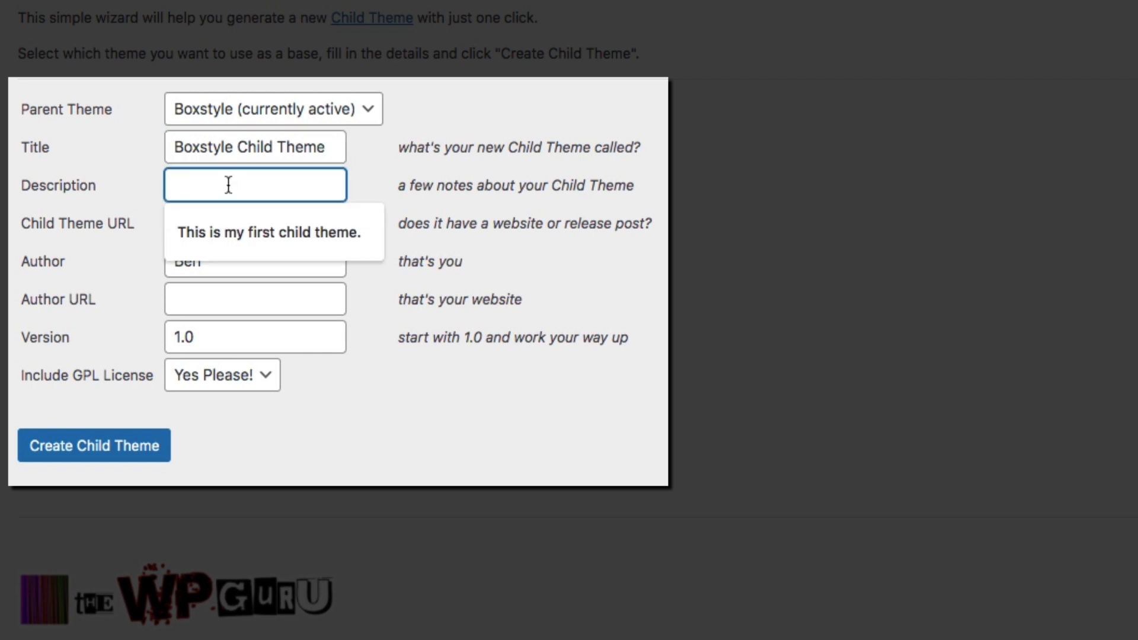
left_click(236, 224)
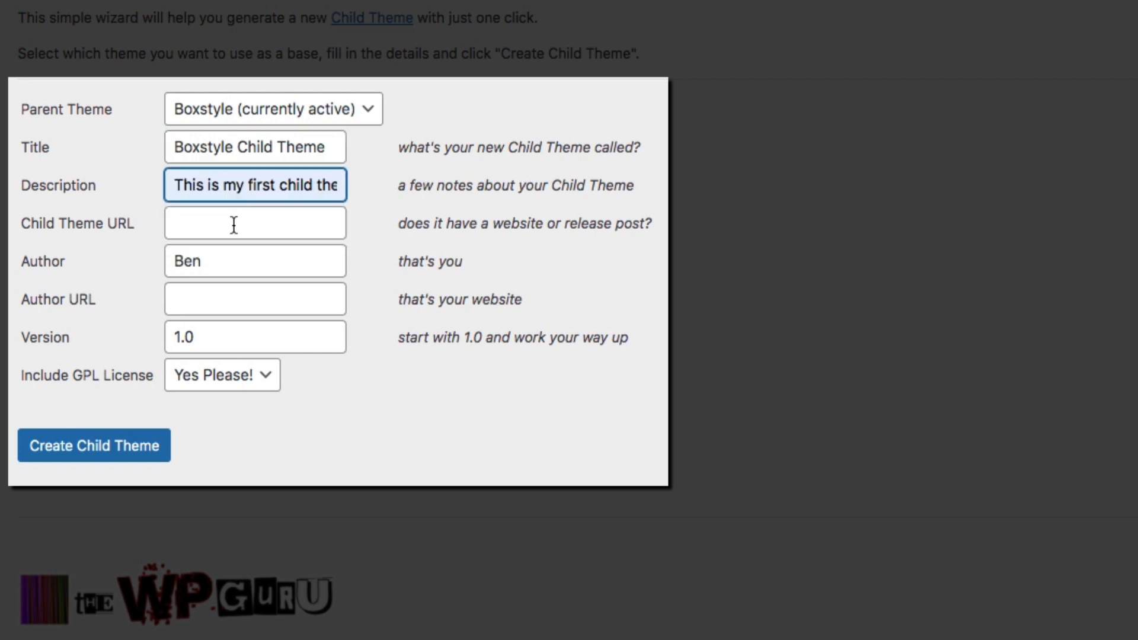
Use runwithbendemo.com as both the theme and author URL, then create the child theme
left_click(233, 225)
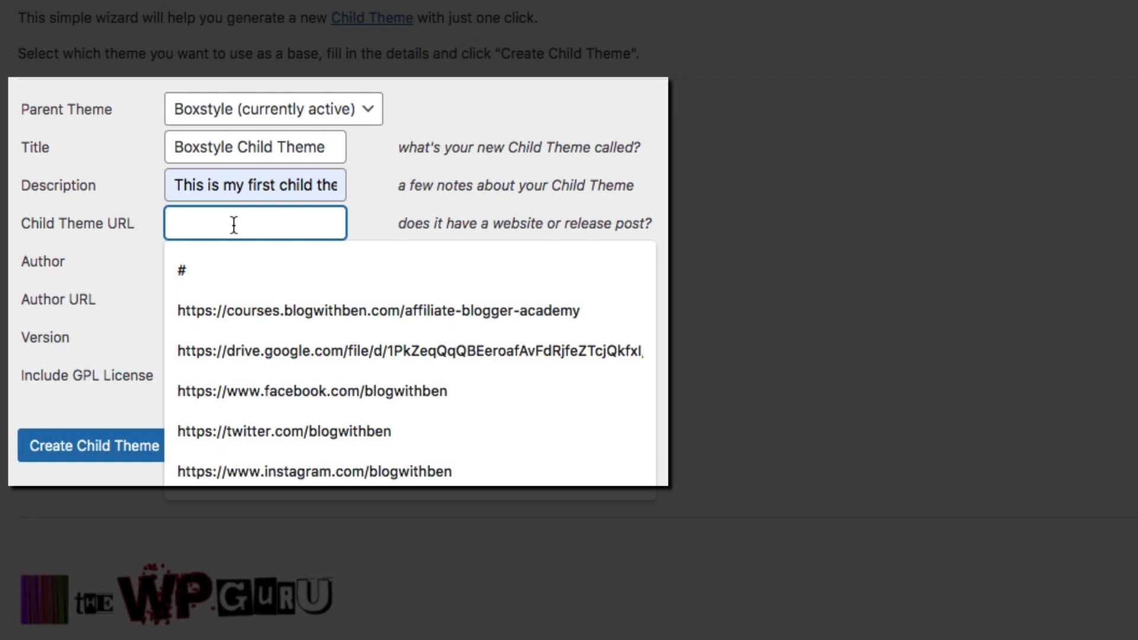
type("runwithben")
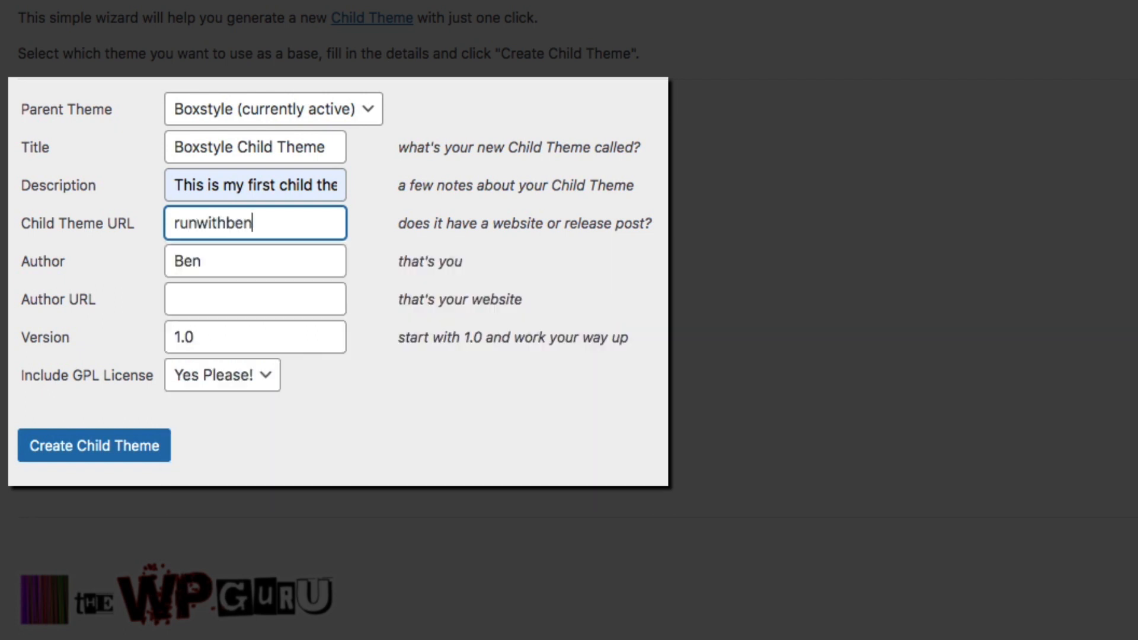
type("demo.com")
triple_click(310, 231)
key("ctrl+c")
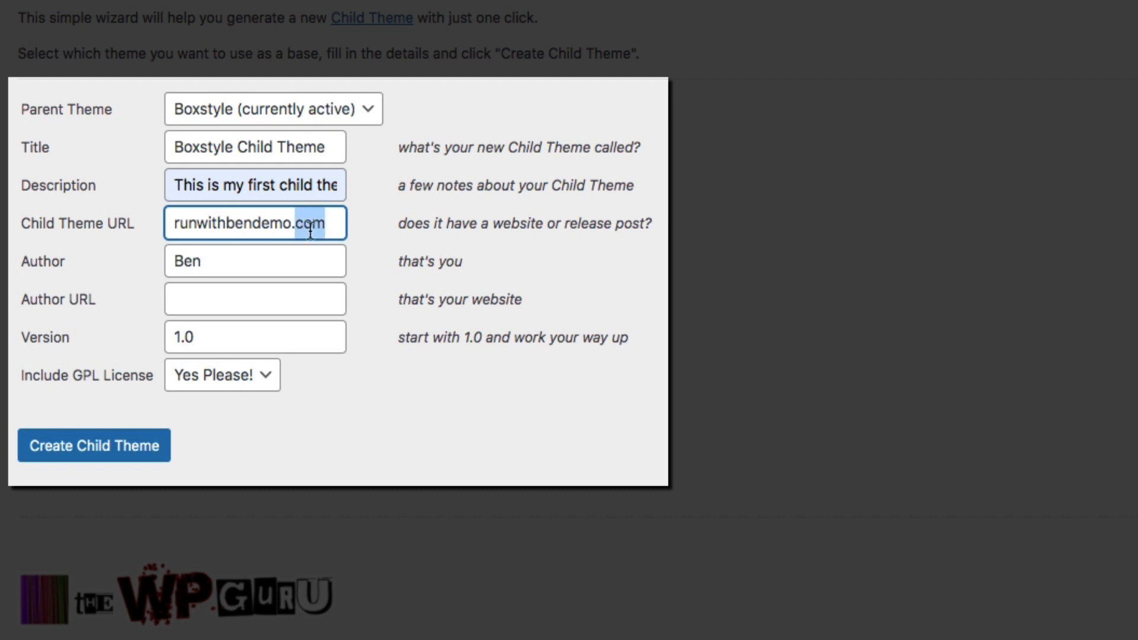
left_click(277, 292)
key("ctrl+v")
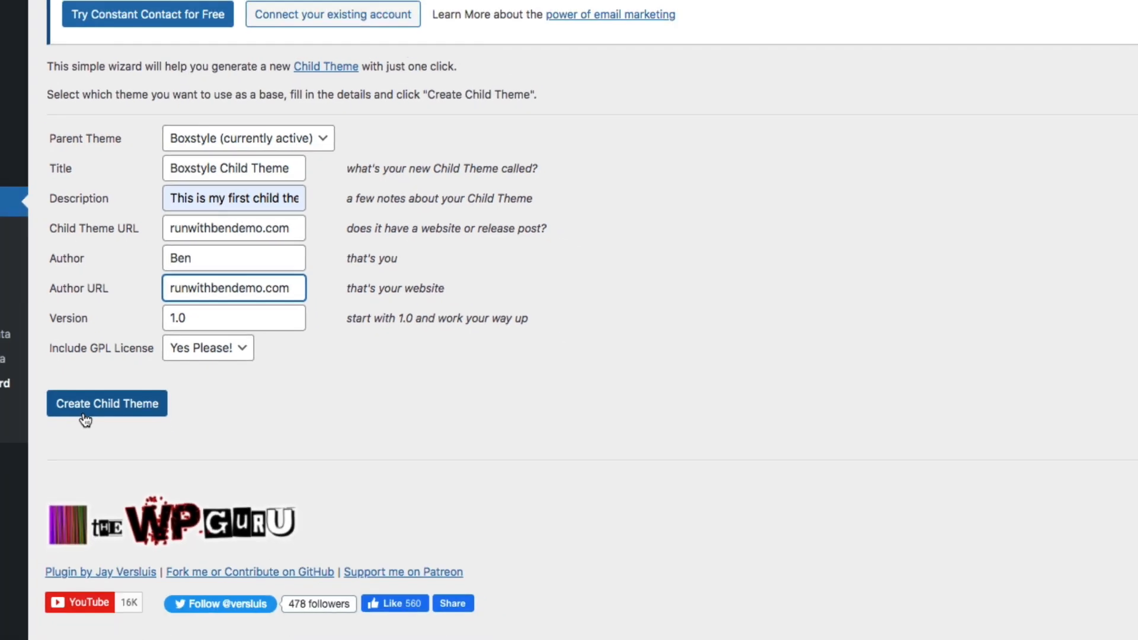
left_click(85, 419)
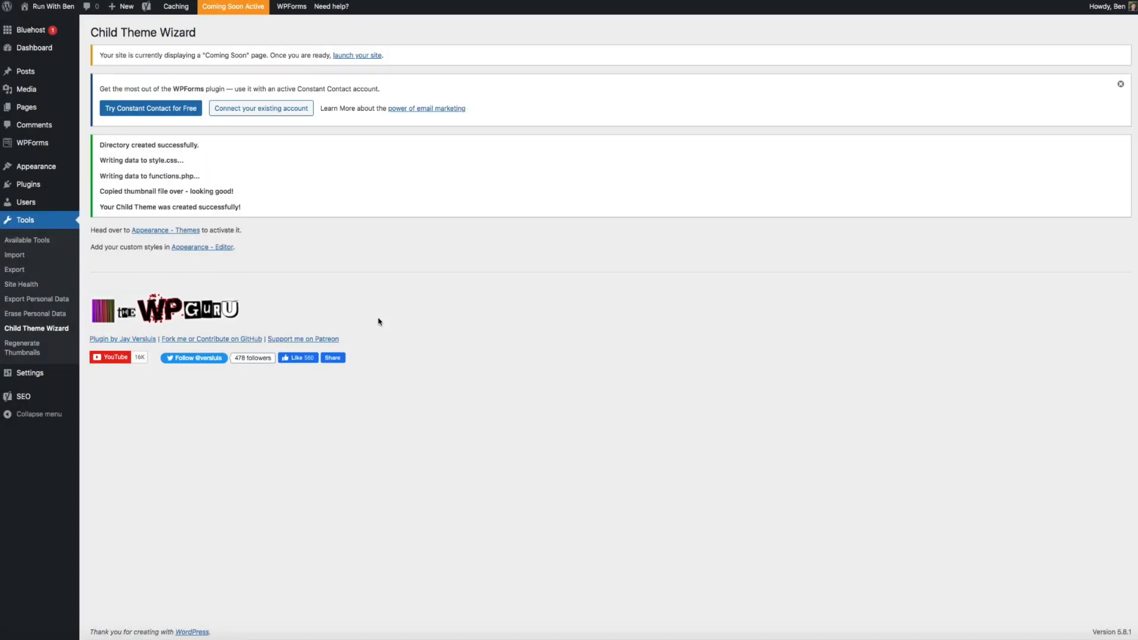
Activate Boxstyle Child Theme from the Themes list and scroll through the site preview
mouse_move(55, 169)
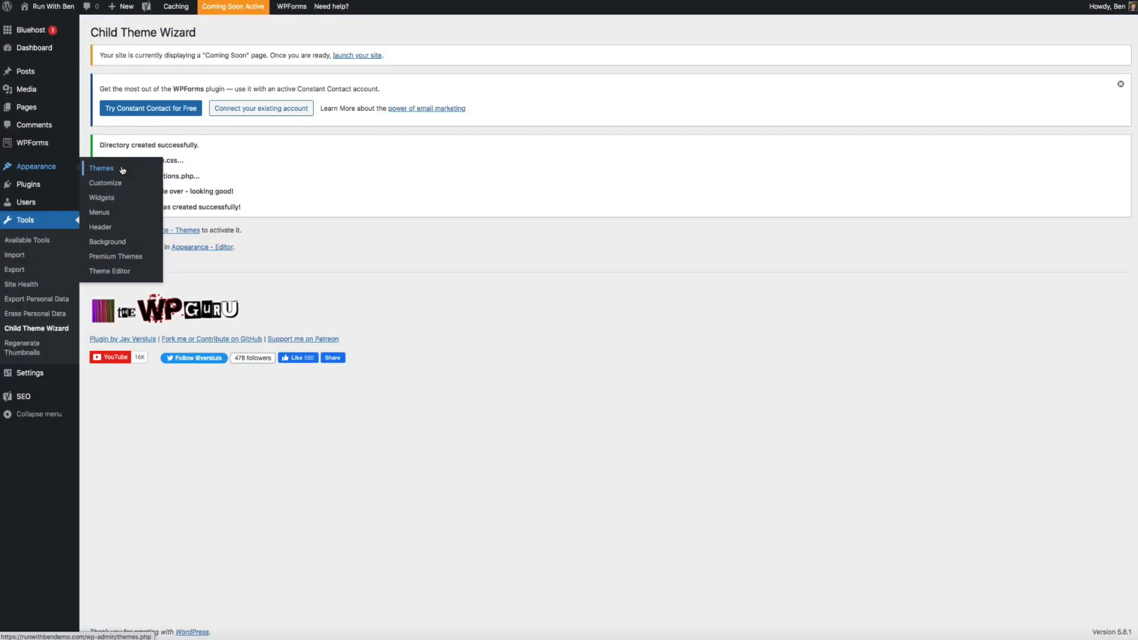
left_click(122, 170)
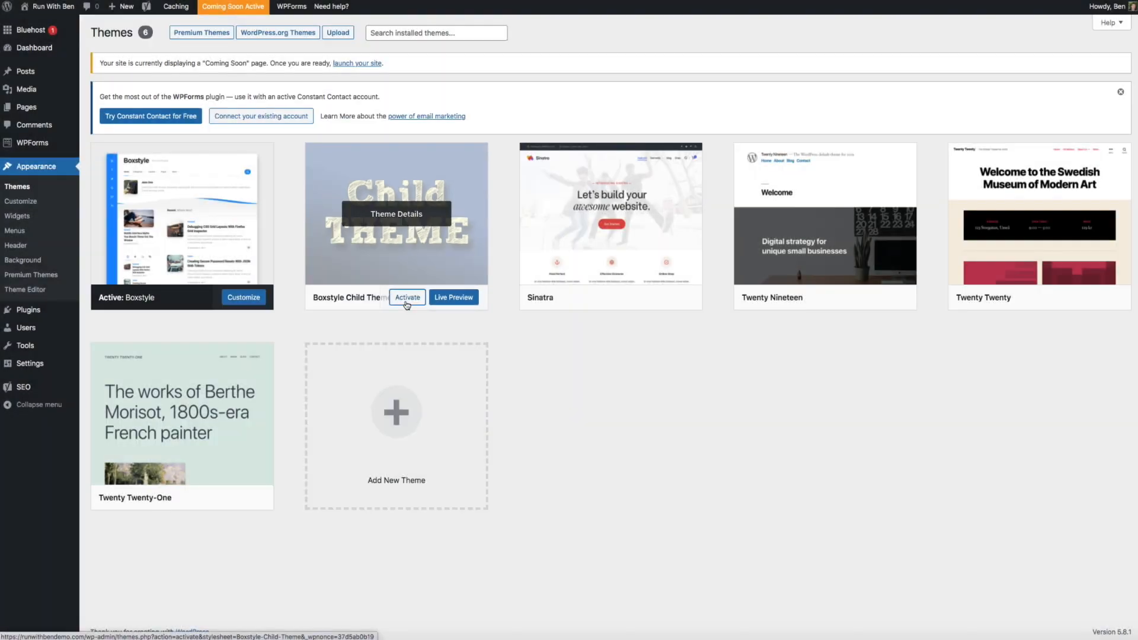
left_click(407, 298)
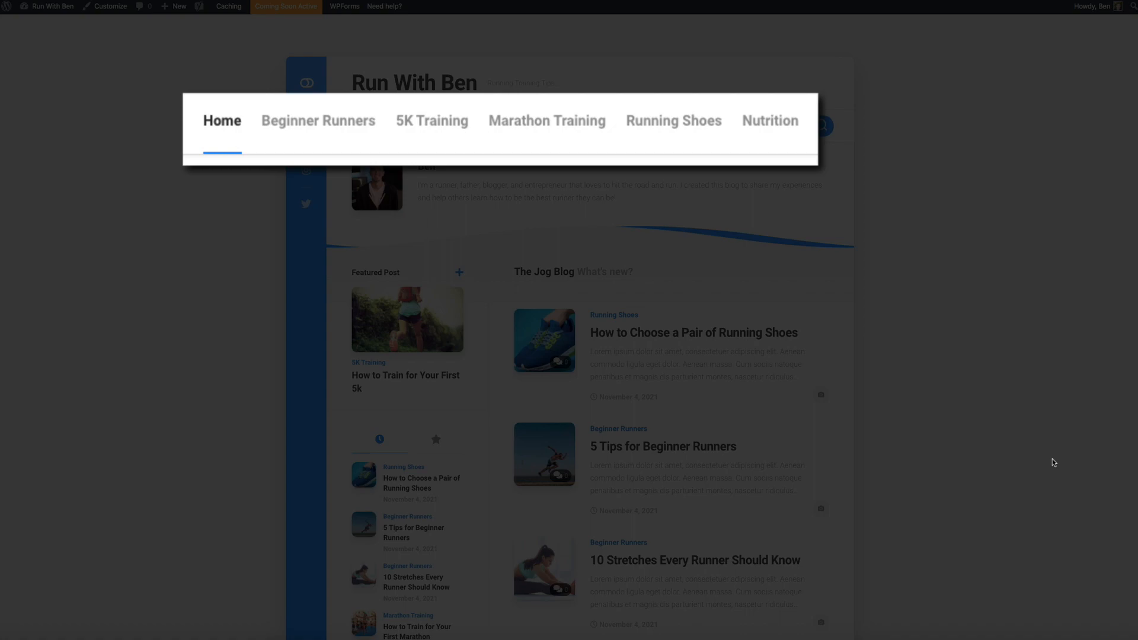
scroll(1052, 462, "down", 2)
scroll(1053, 463, "down", 6)
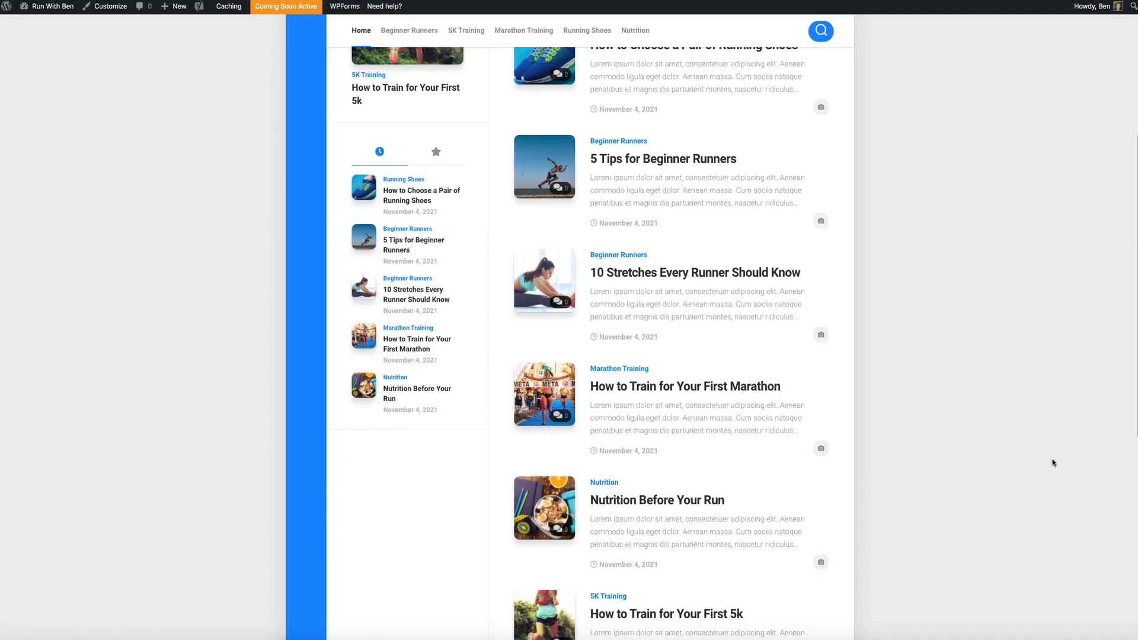
scroll(1053, 462, "down", 4)
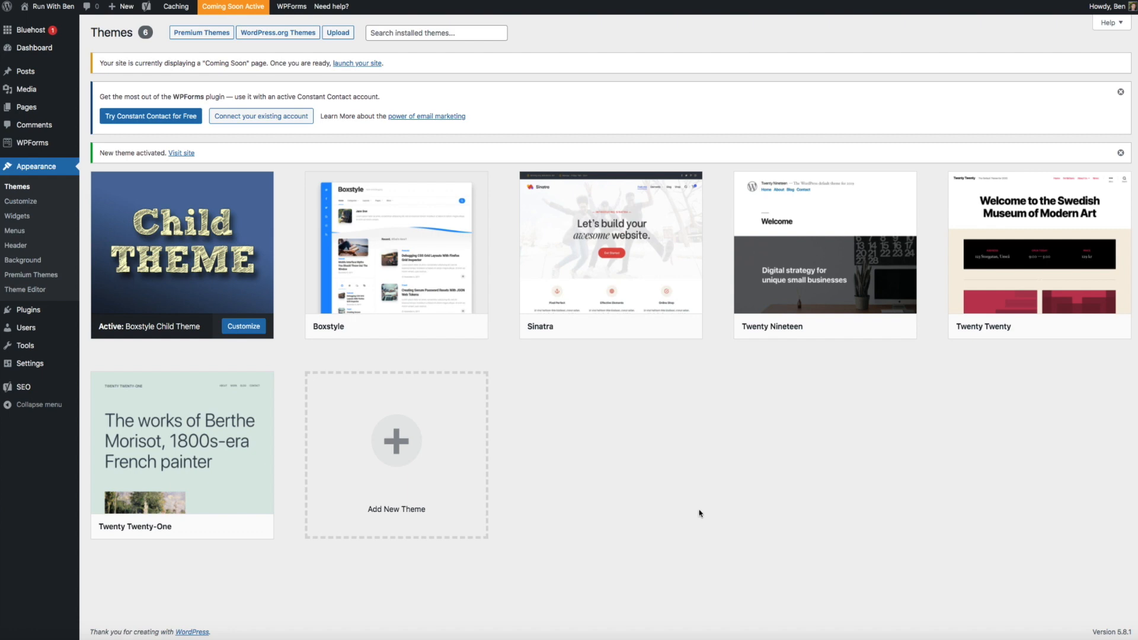
Trash the Sample Page under All Pages, then open the Privacy Policy draft for editing
mouse_move(57, 110)
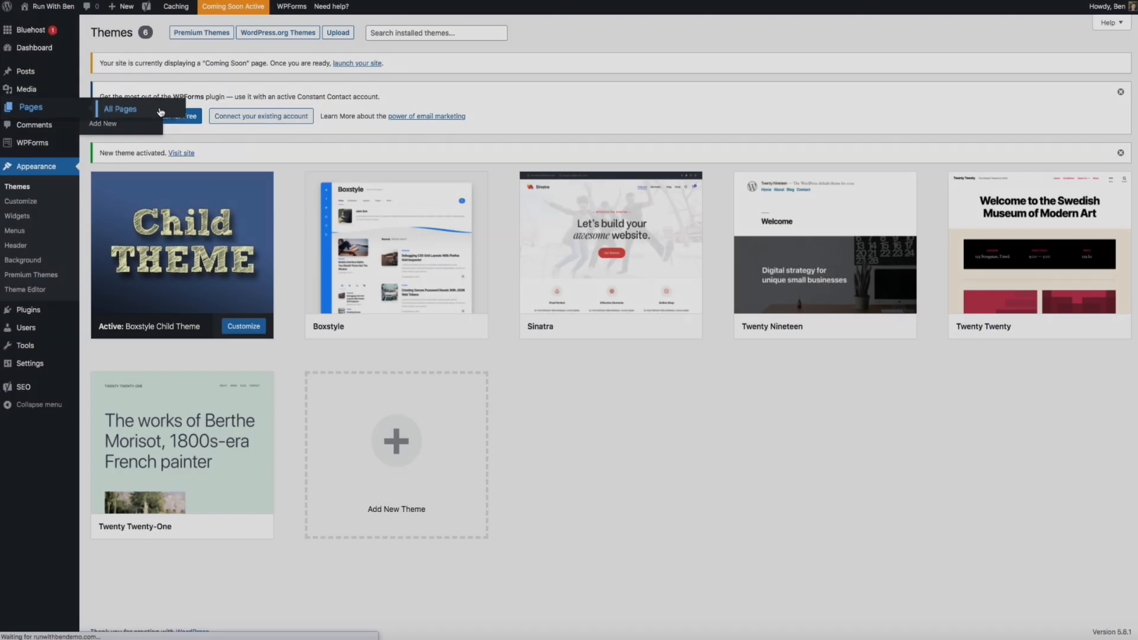
left_click(155, 110)
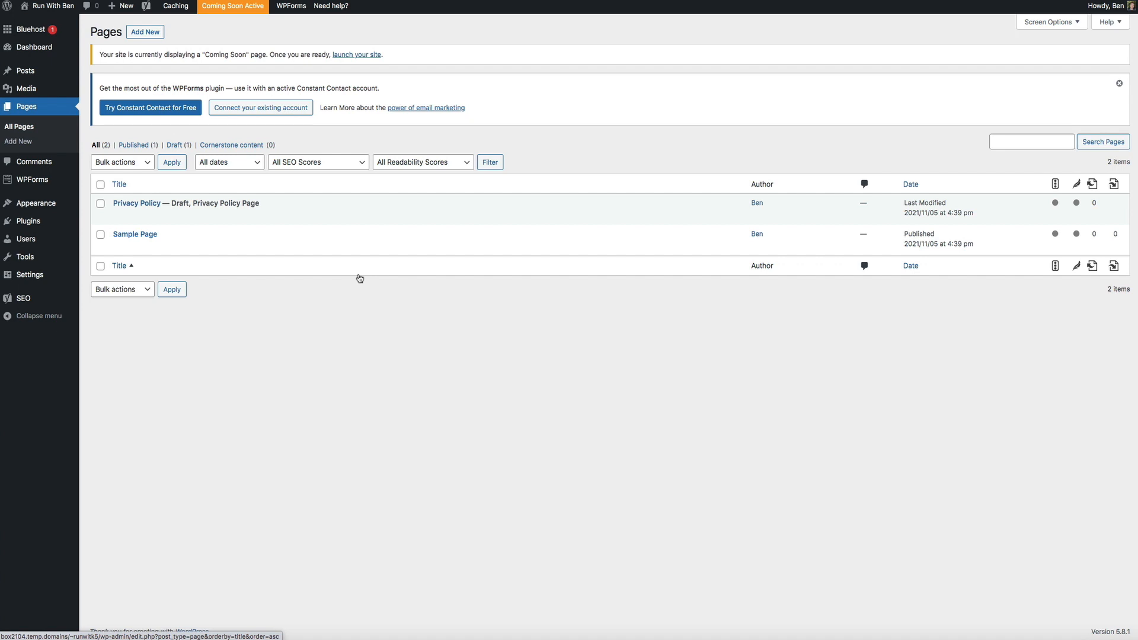
mouse_move(147, 252)
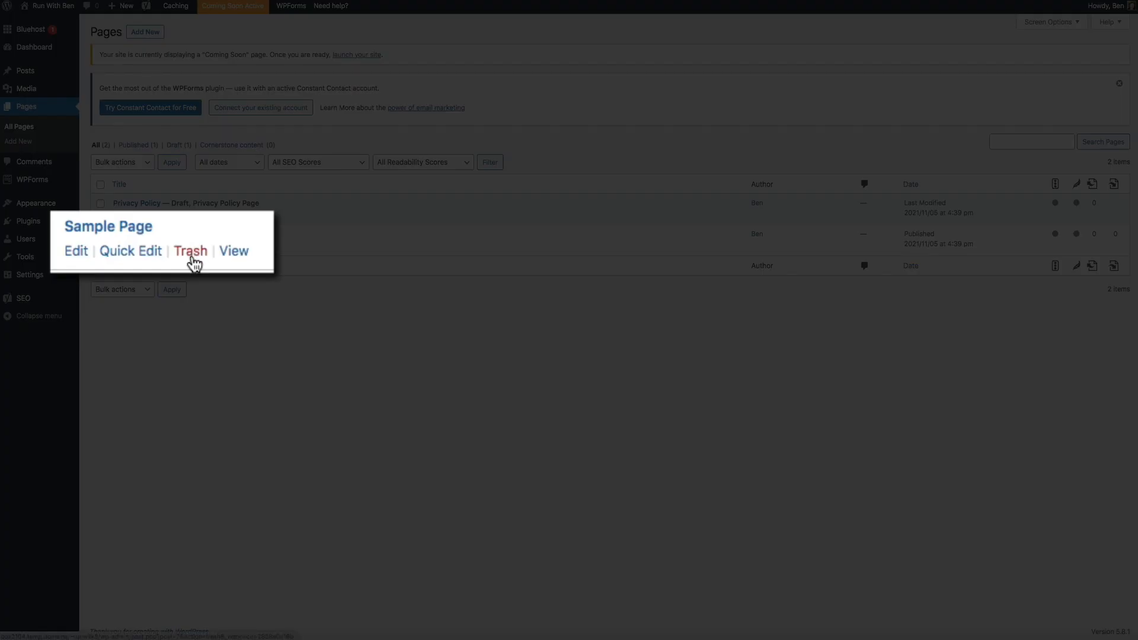
left_click(193, 257)
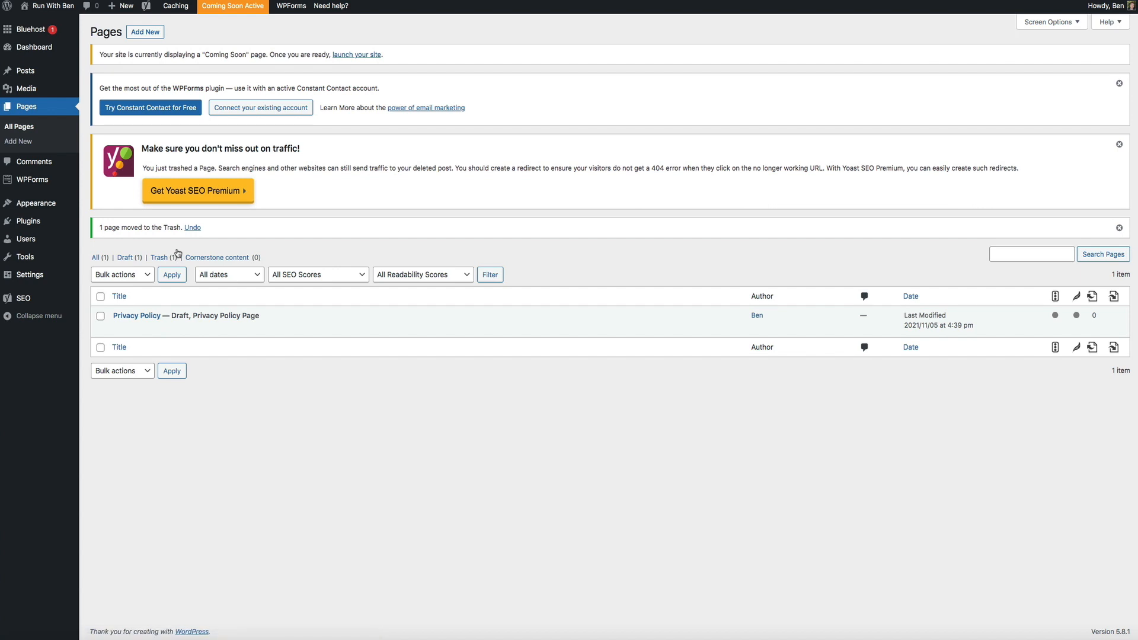
mouse_move(167, 330)
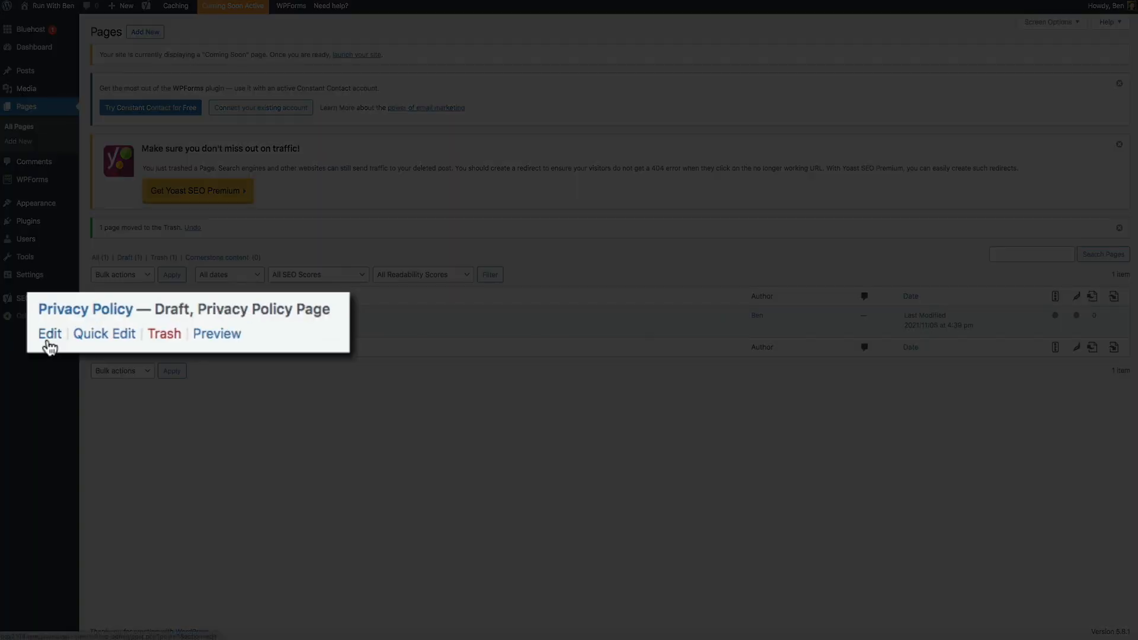
left_click(50, 334)
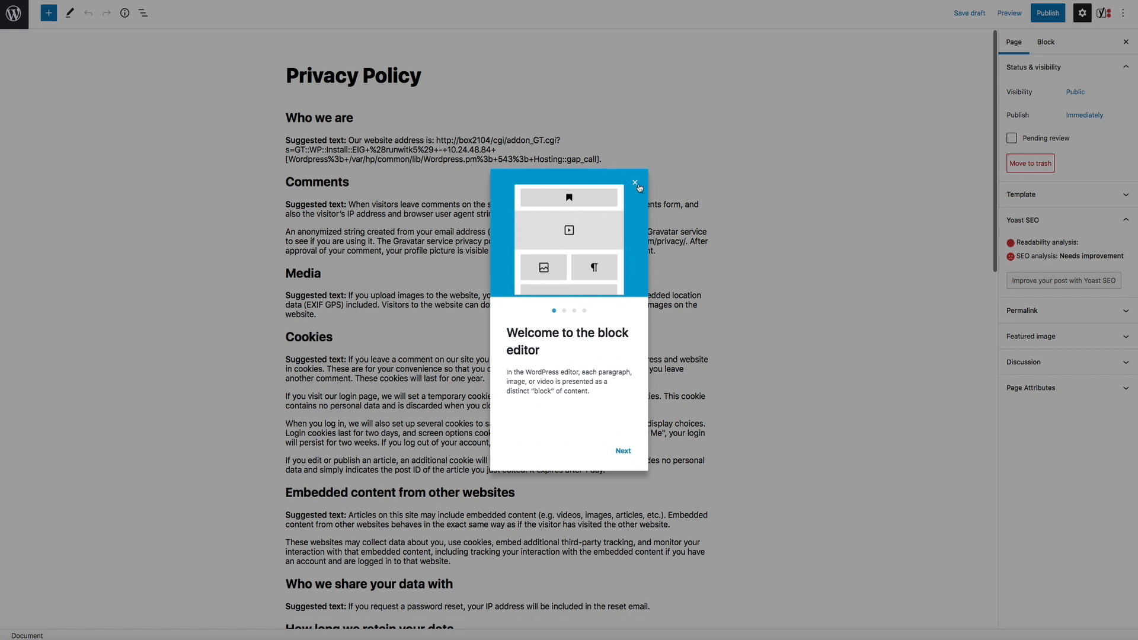
Dismiss the welcome guide, publish the Privacy Policy page, and close the post-publish summary
left_click(636, 184)
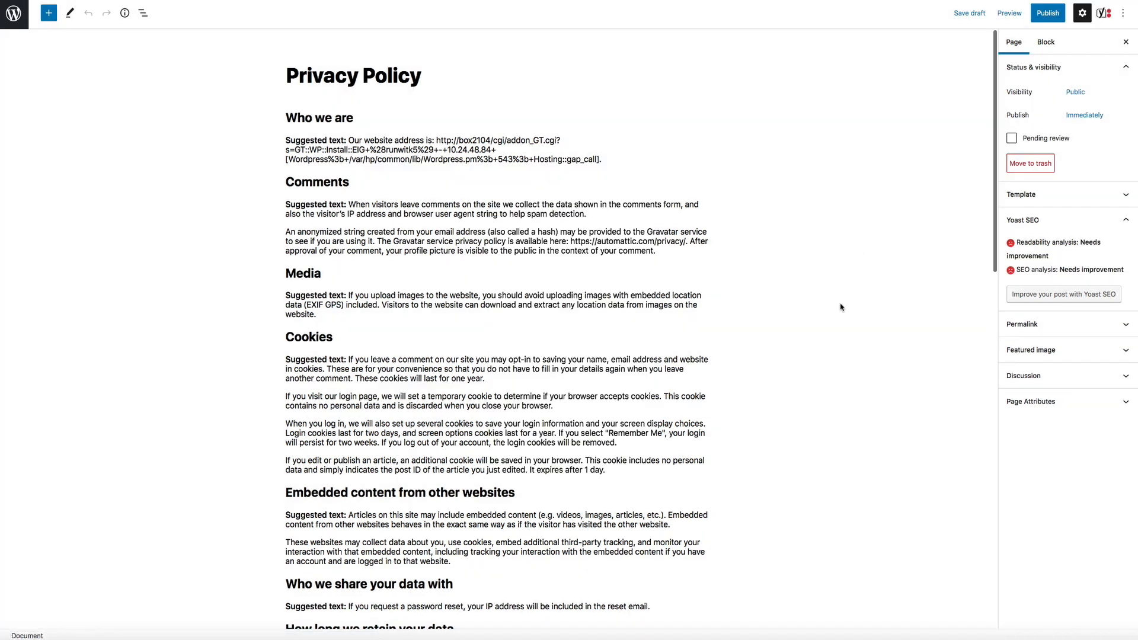
scroll(840, 307, "down", 8)
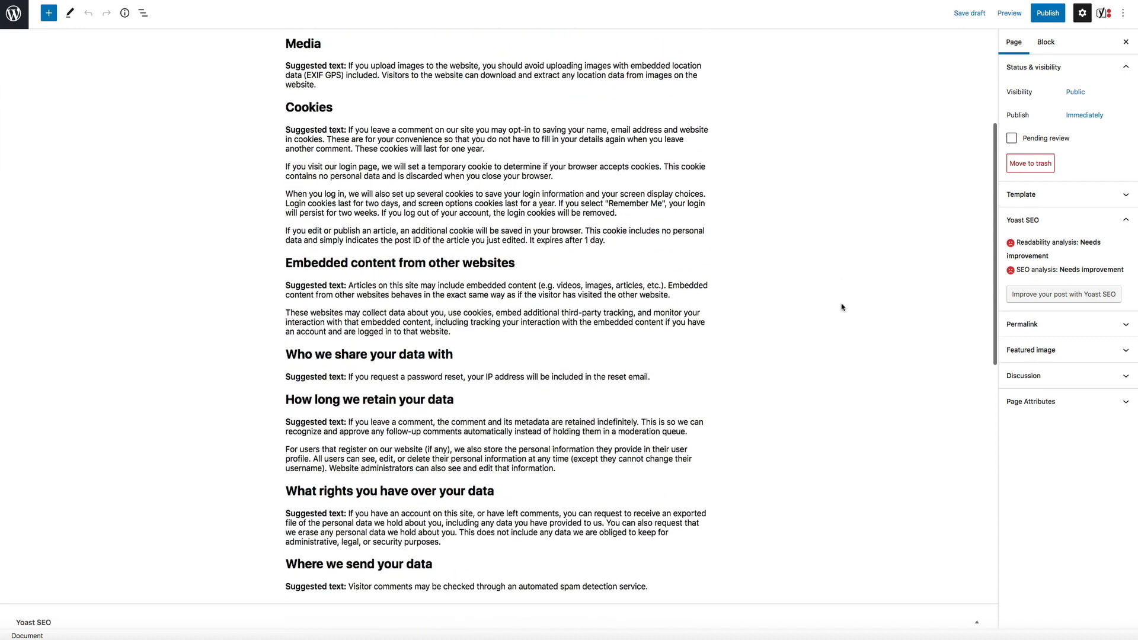
scroll(841, 307, "up", 8)
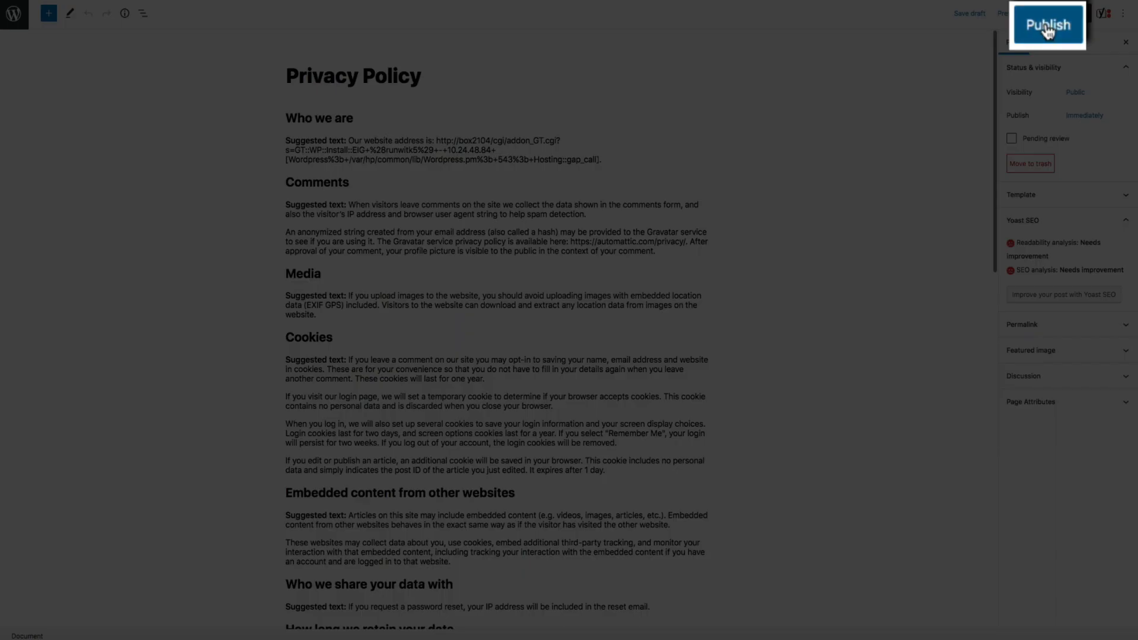
left_click(1047, 26)
left_click(1055, 21)
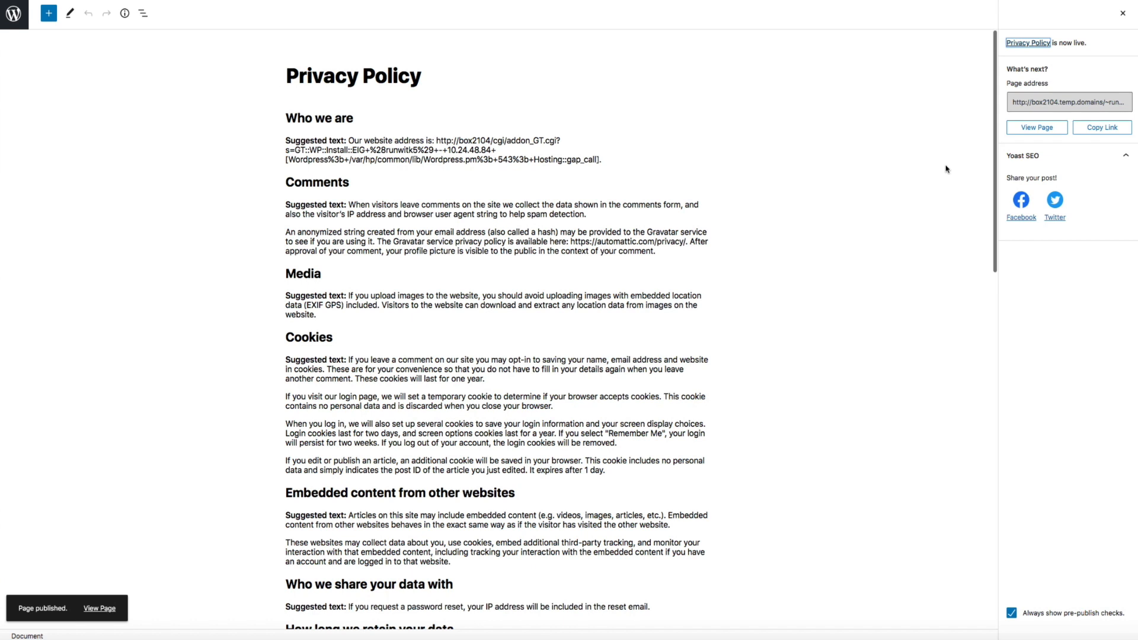
left_click(1122, 13)
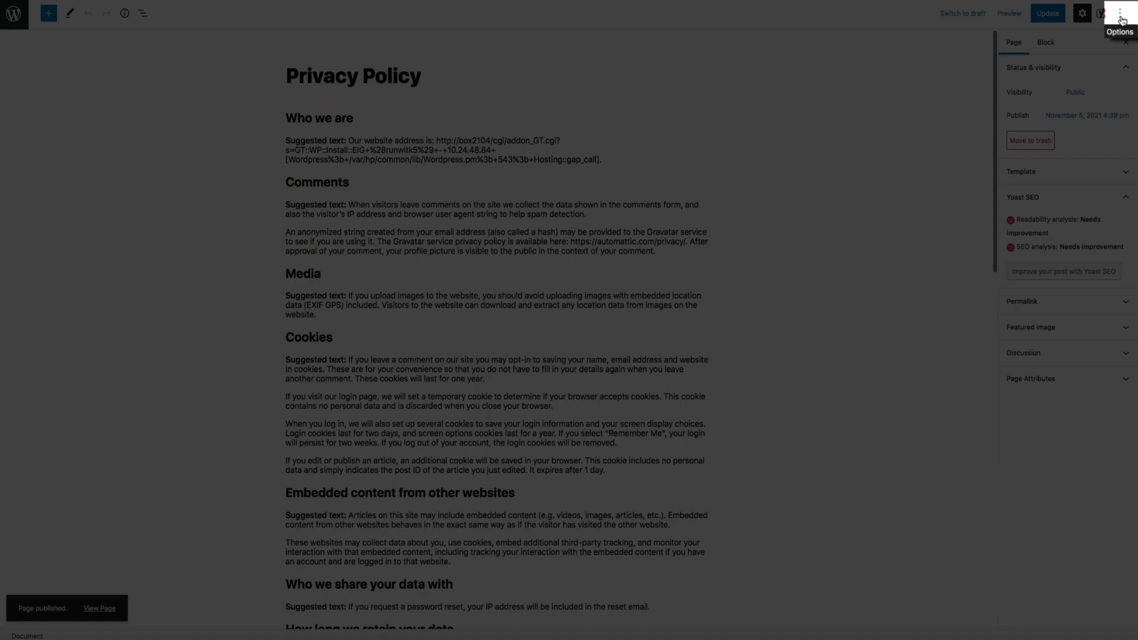
Turn off Fullscreen mode in the editor's Options menu
left_click(1122, 17)
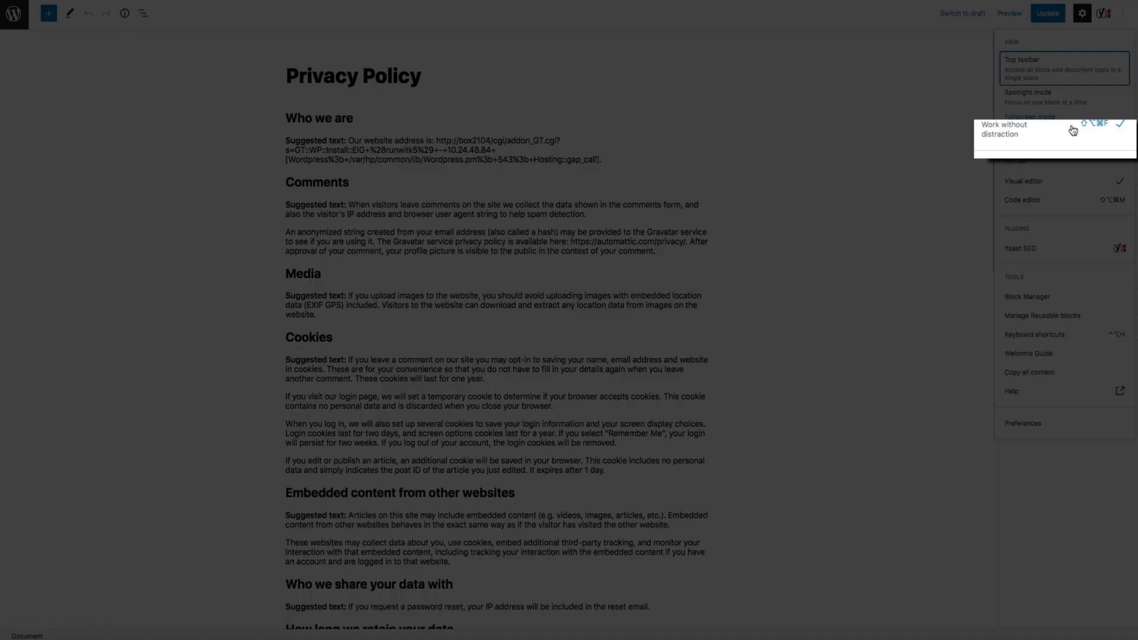
left_click(1072, 129)
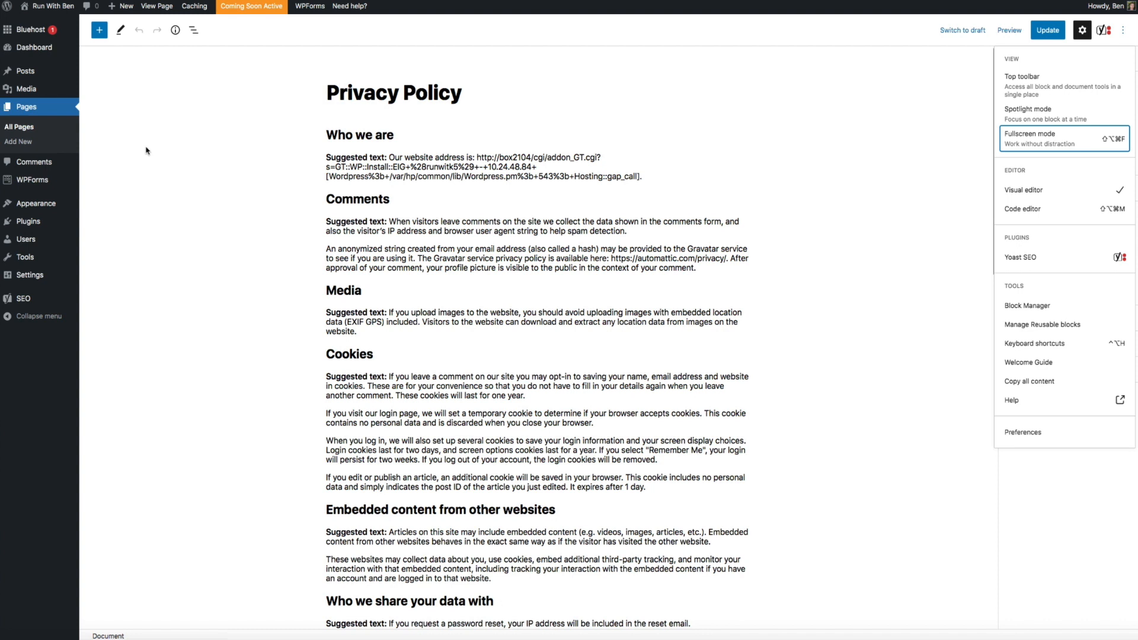
mouse_move(124, 8)
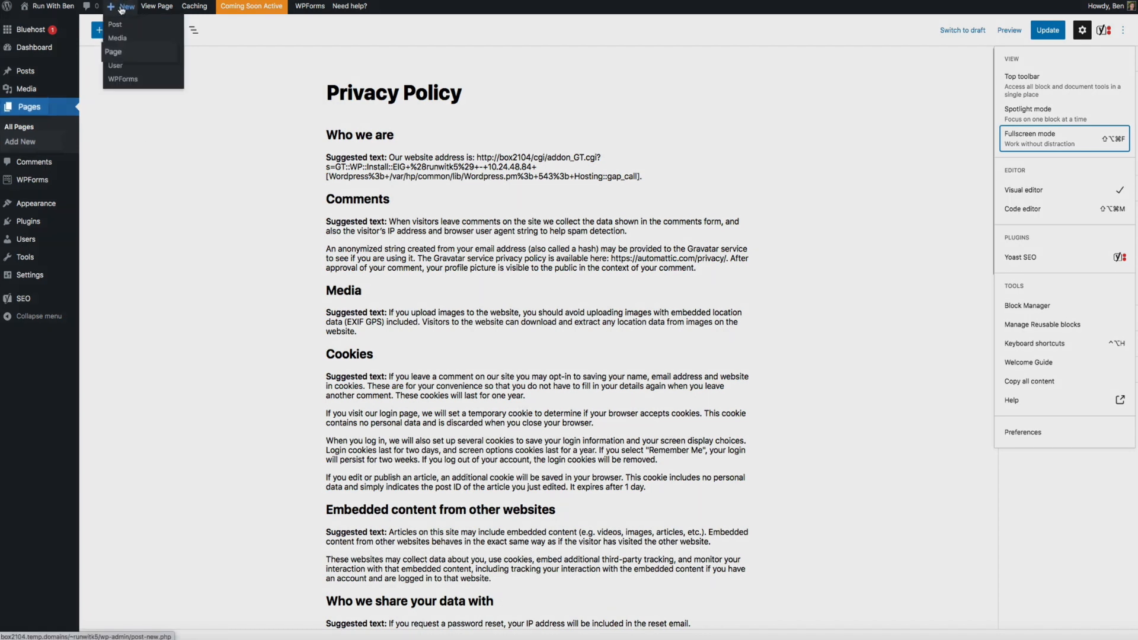
Create a new page titled 'Contact' and start publishing it
left_click(124, 55)
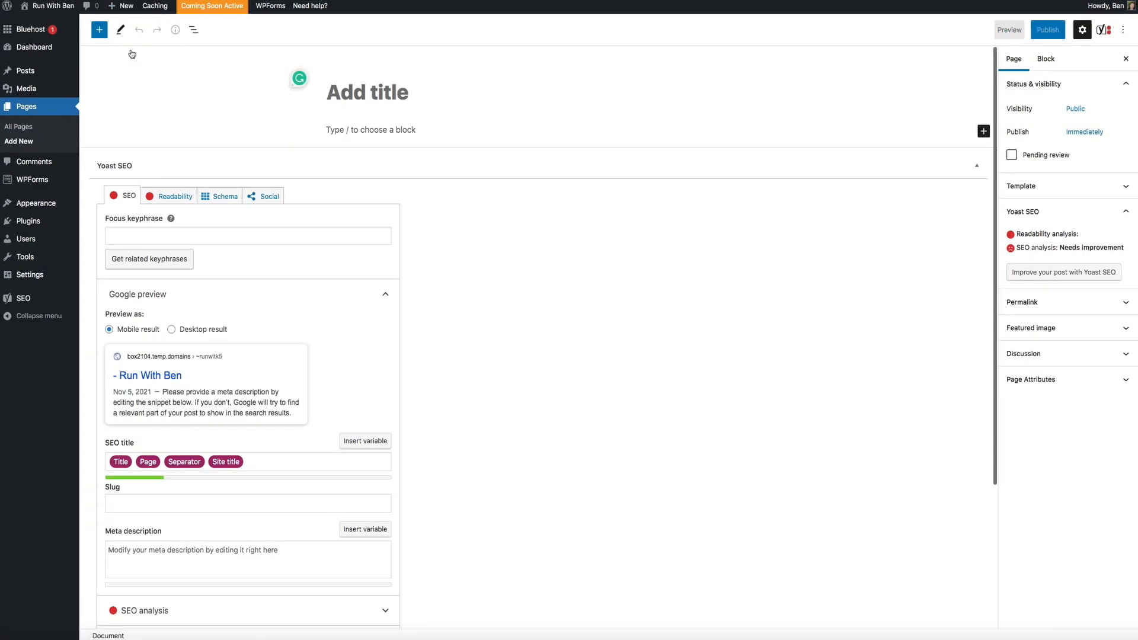
type("Contact")
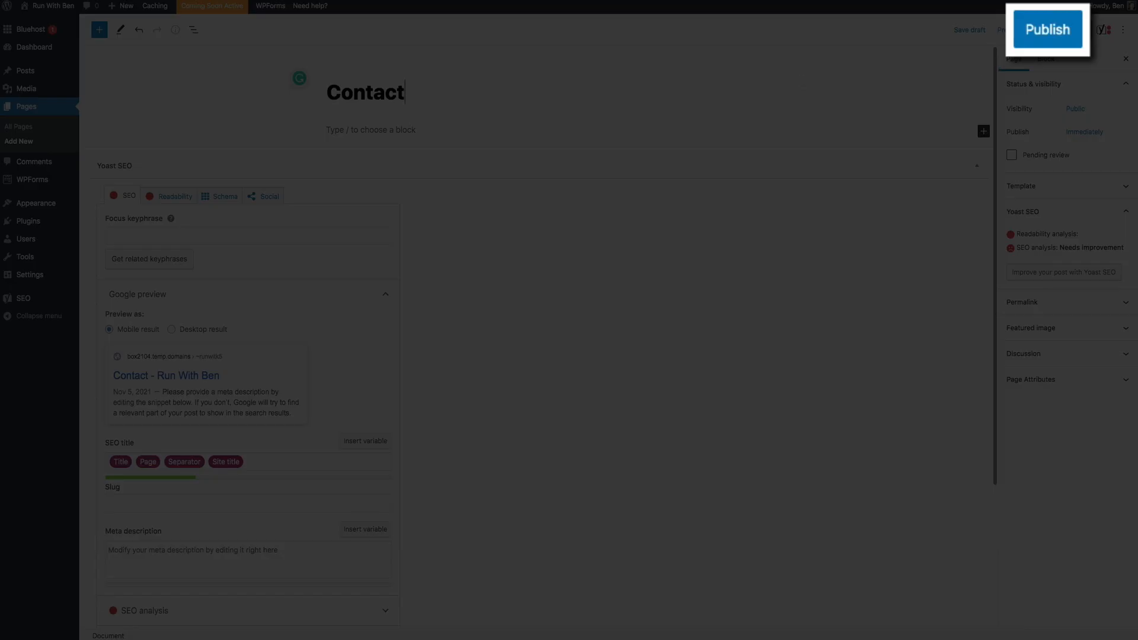
left_click(1047, 45)
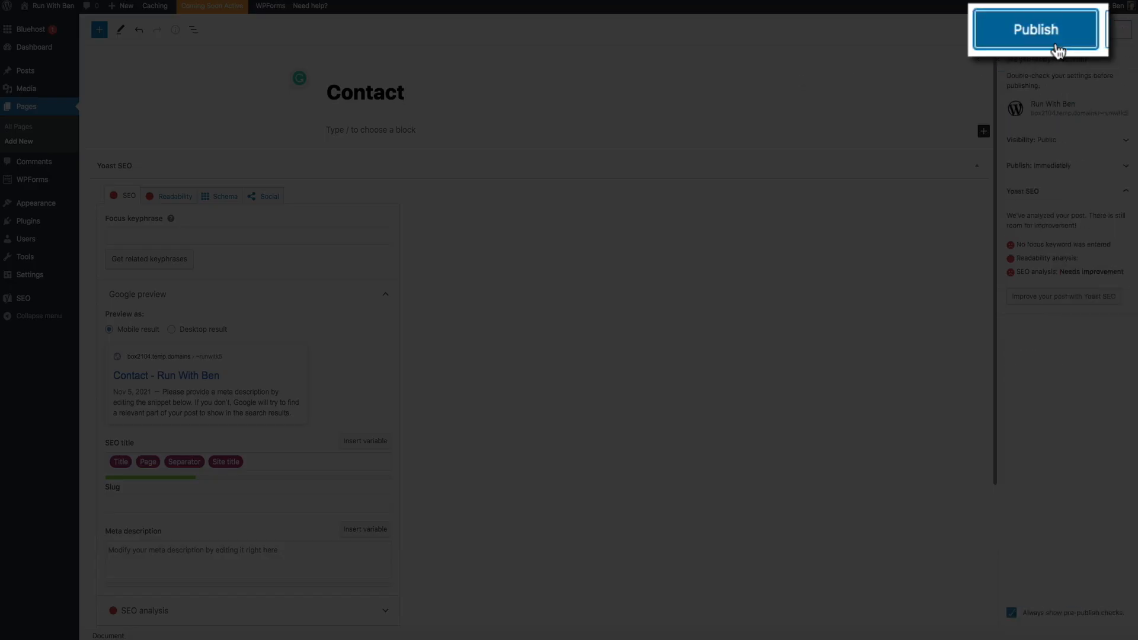
Confirm publishing the Contact page in the pre-publish panel
left_click(1055, 46)
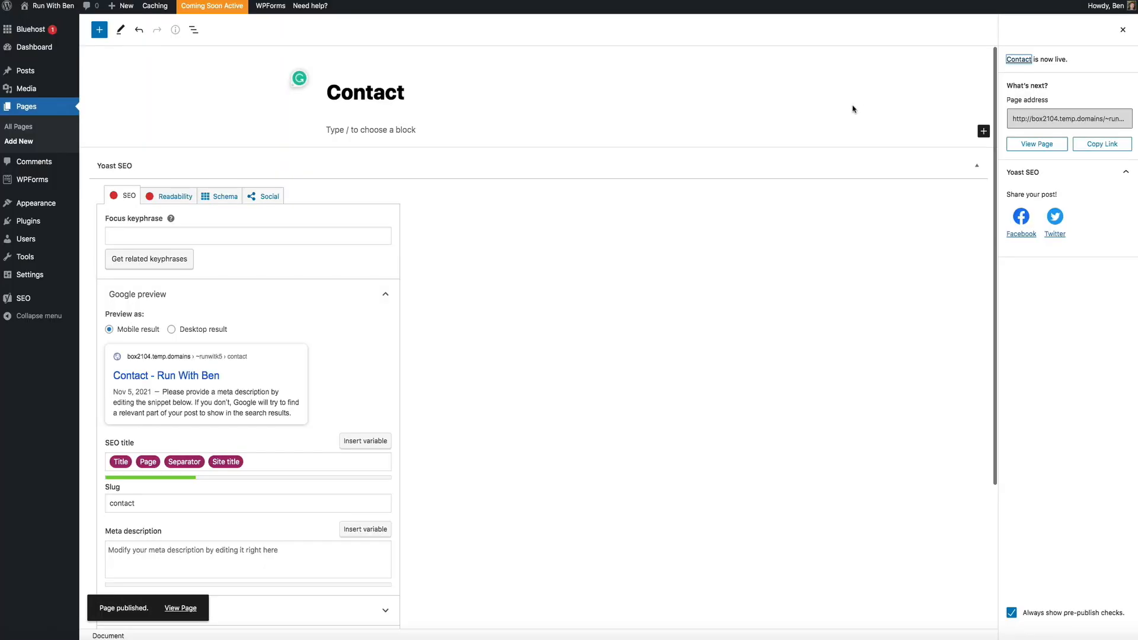
Go to Posts > Categories in the admin sidebar
mouse_move(27, 71)
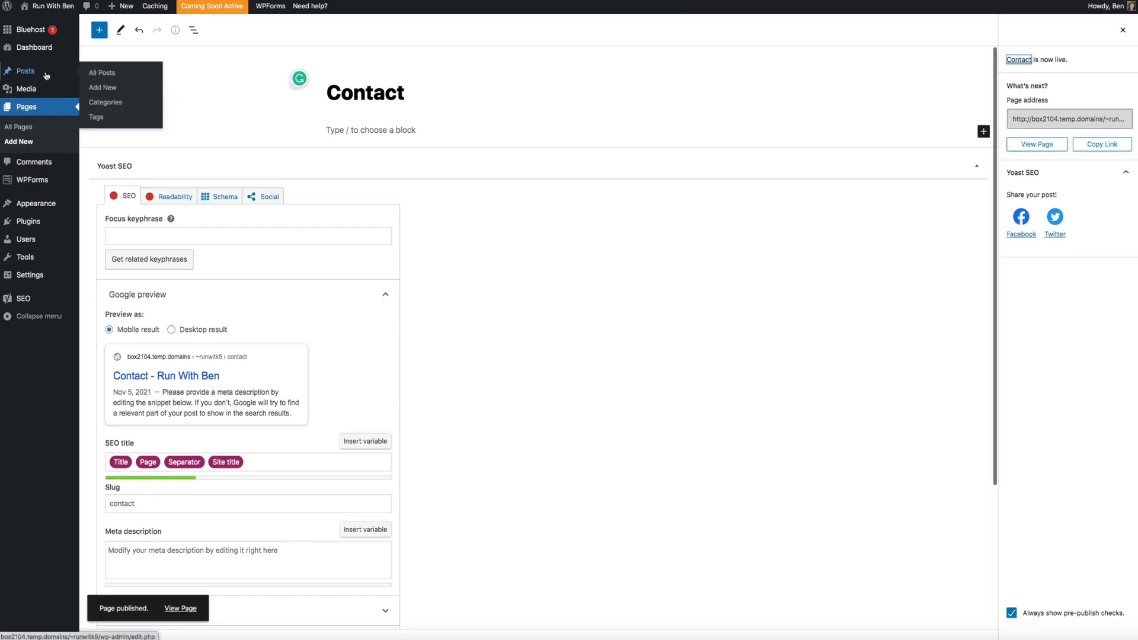
left_click(141, 109)
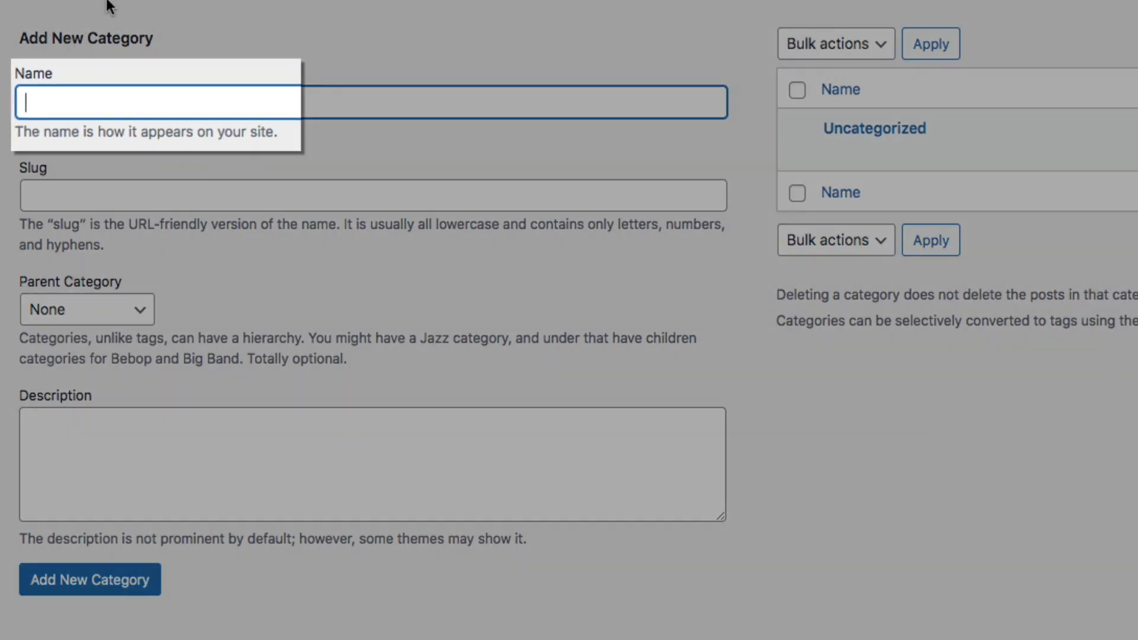
Add the Nutrition (nutrition) and 5k Training (5k-training) categories
type("Nut")
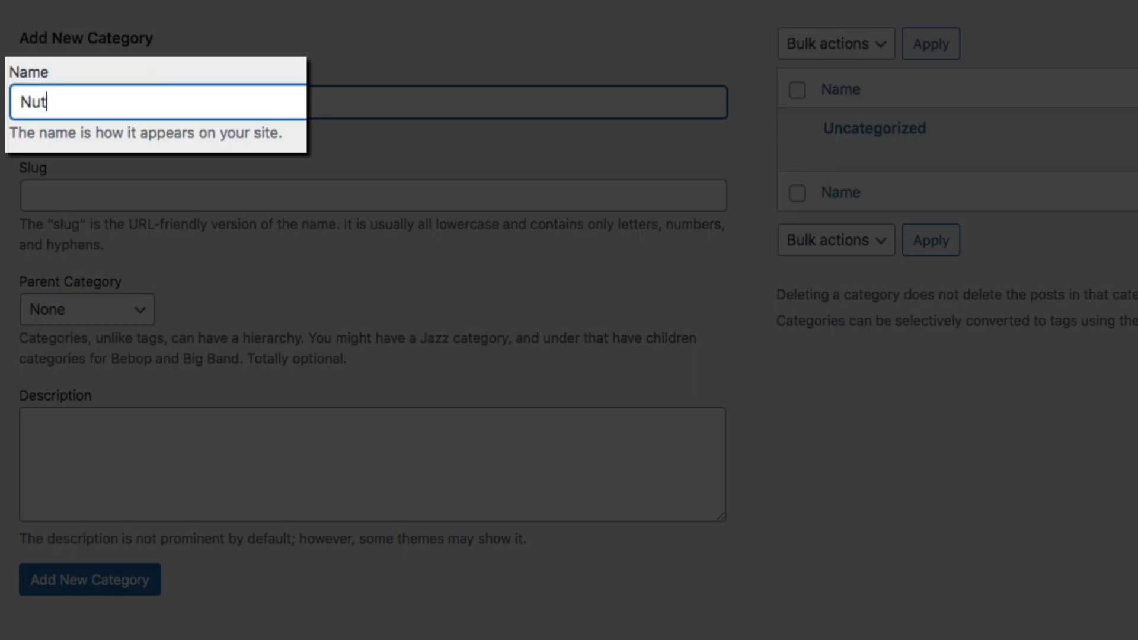
type("rition")
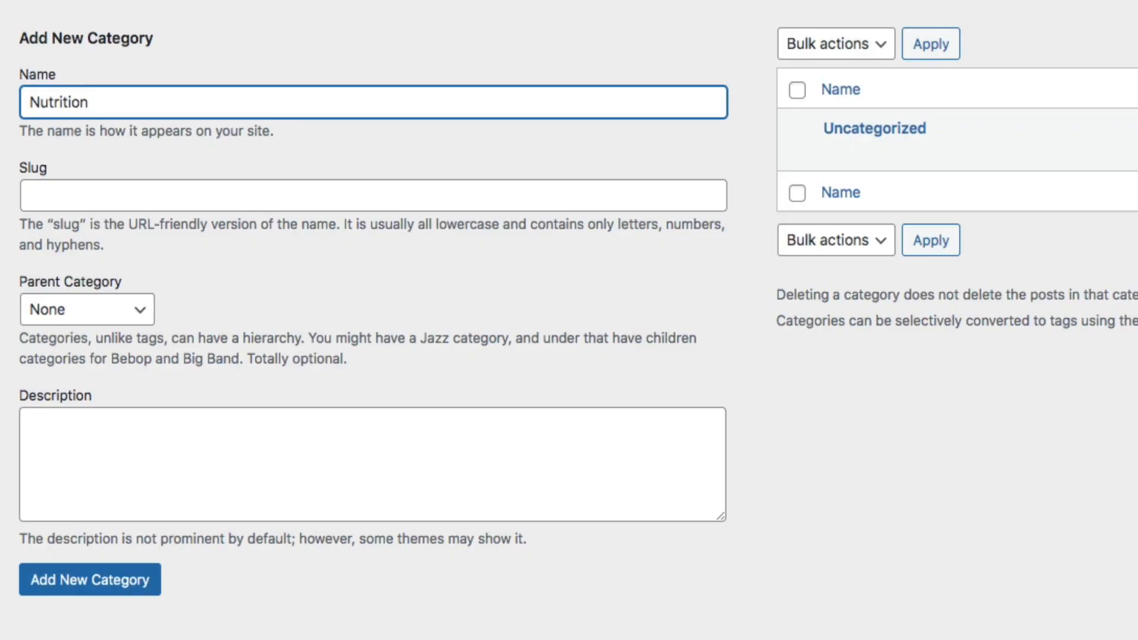
left_click(79, 193)
type("nu")
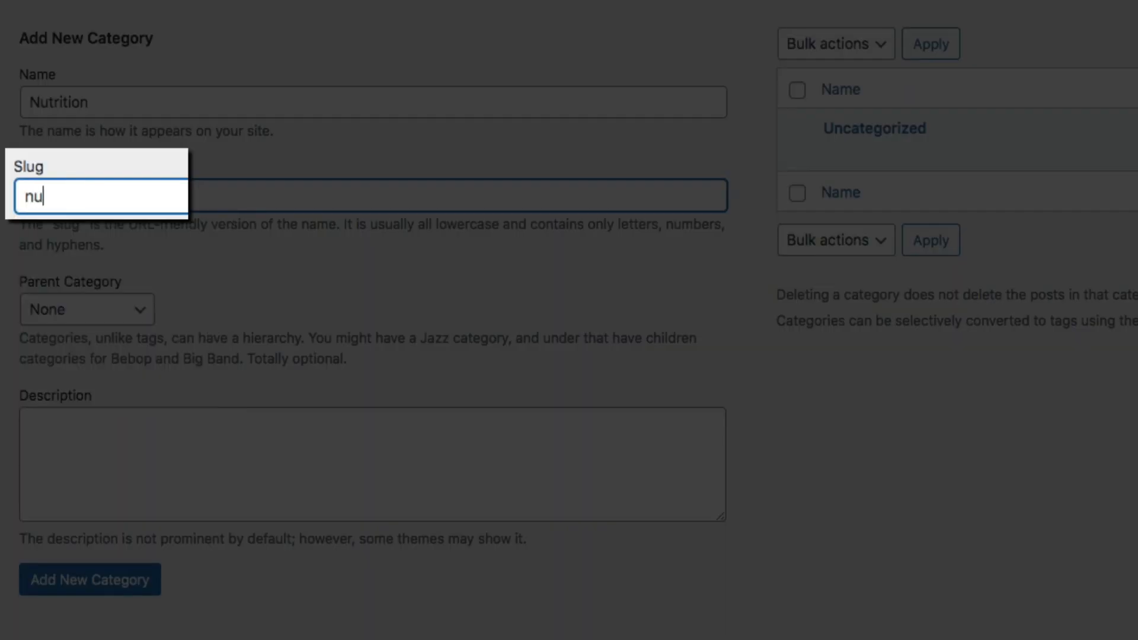
type("trition")
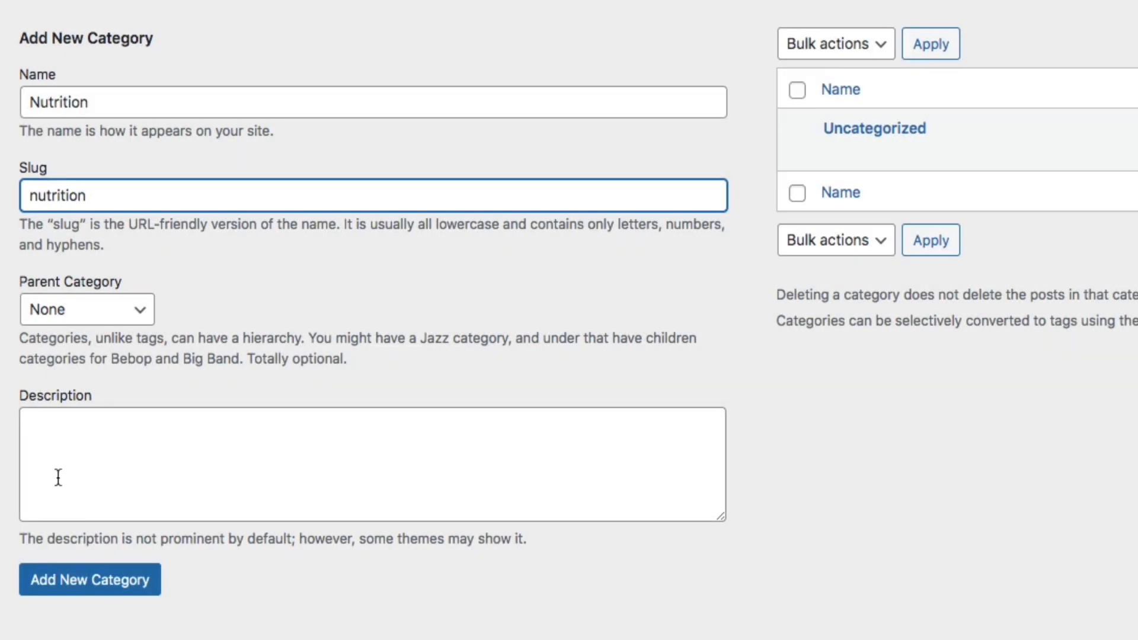
left_click(68, 588)
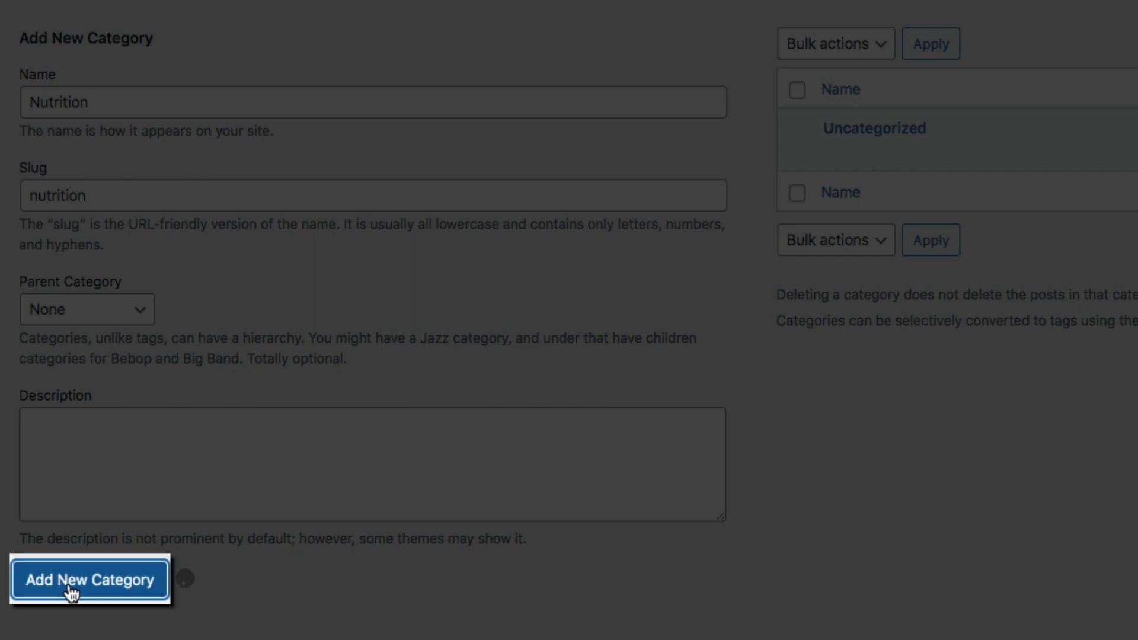
left_click(69, 99)
type("5k Training")
left_click(51, 194)
type("5k-training")
left_click(113, 584)
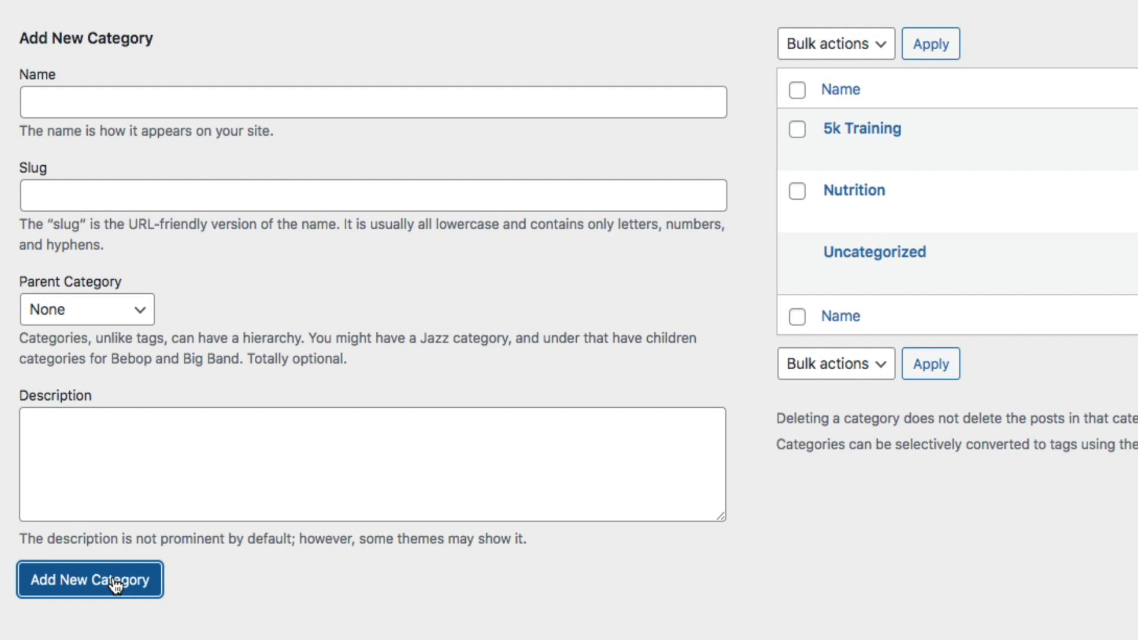
Add the Marathon Training category with slug marathon-training
left_click(64, 90)
type("Marathon Training")
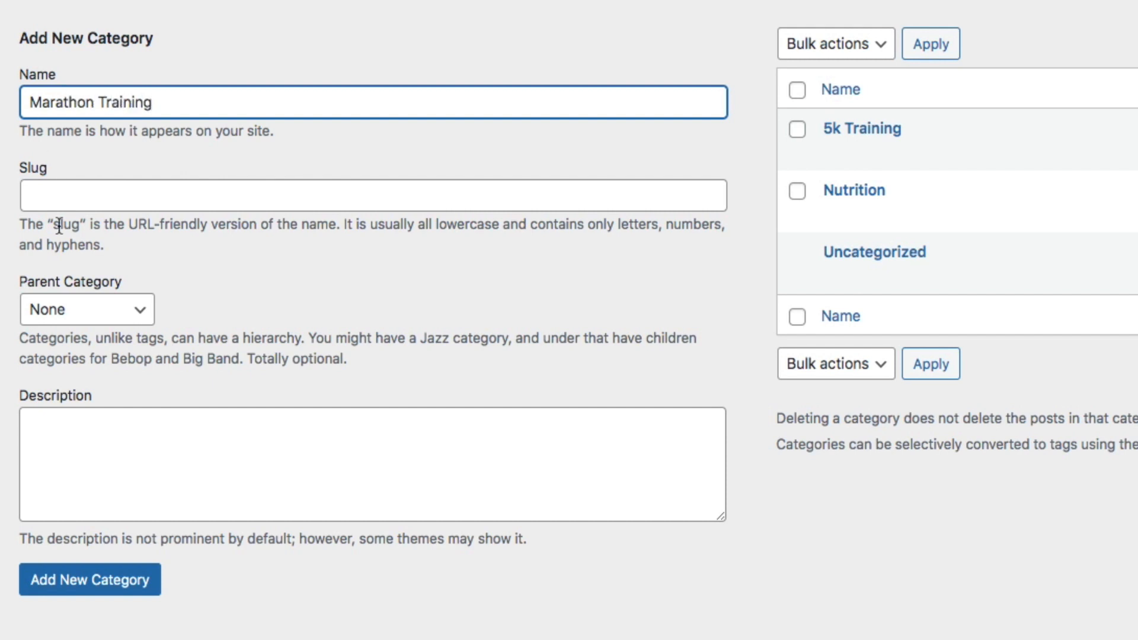
left_click(63, 190)
type("ma")
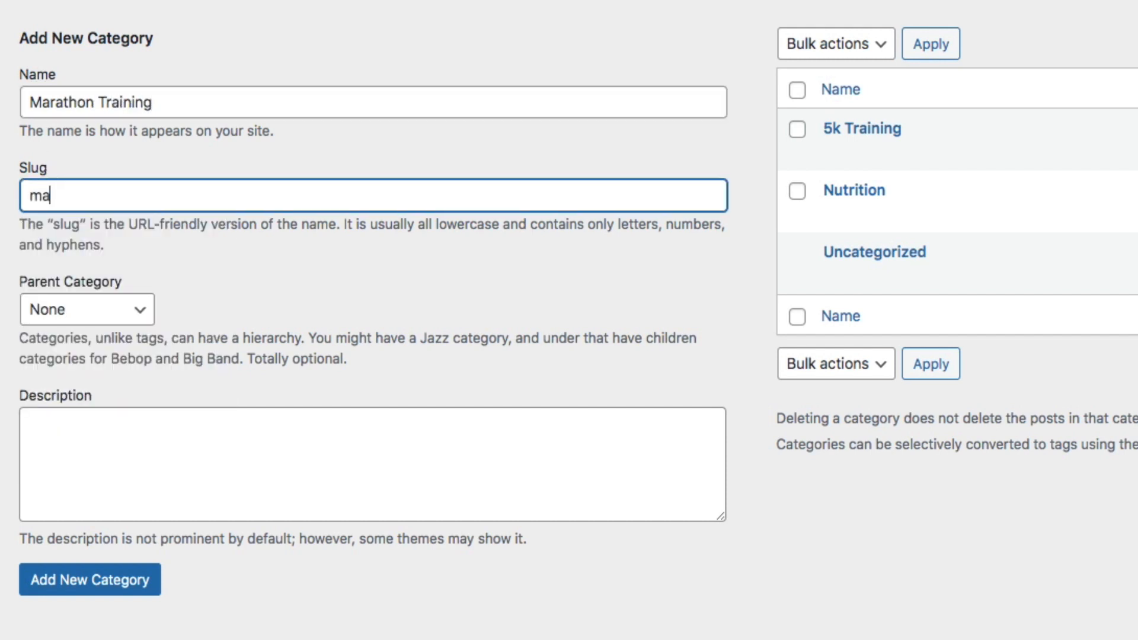
type("rathon-training")
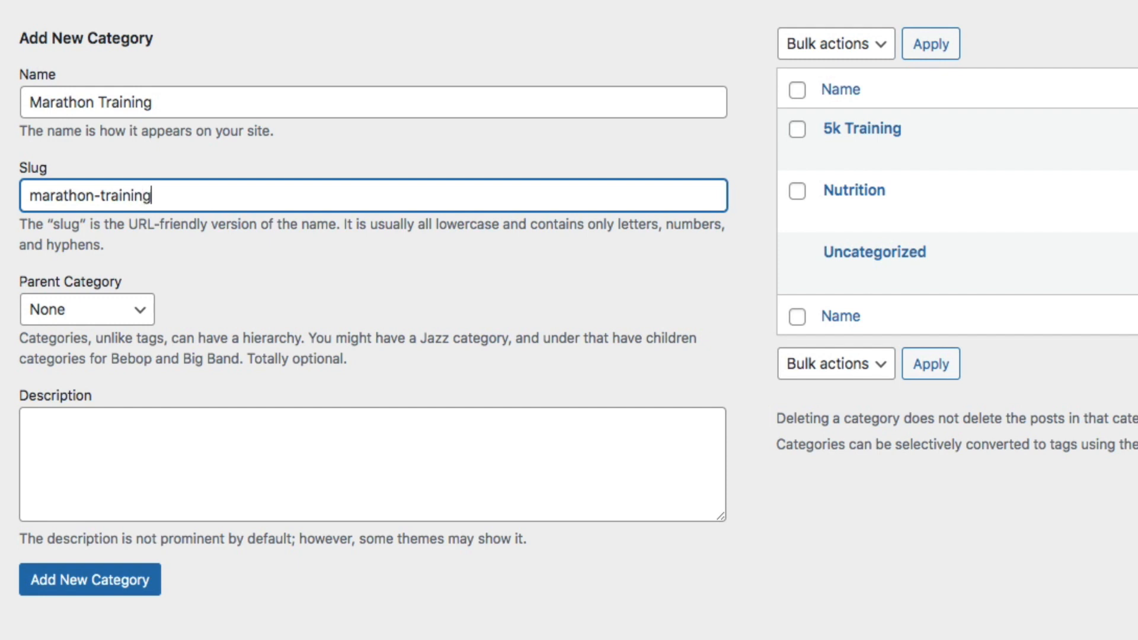
left_click(96, 594)
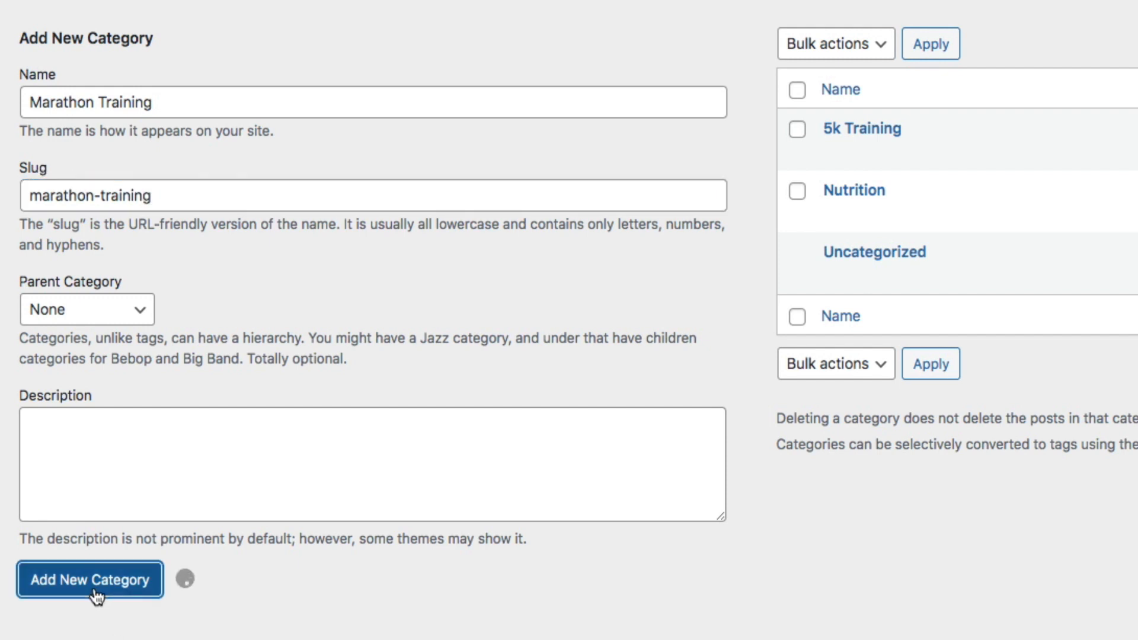
Add the Beginner Runners (beginner-runners) and Running Shoes (running-shoes) categories
left_click(84, 102)
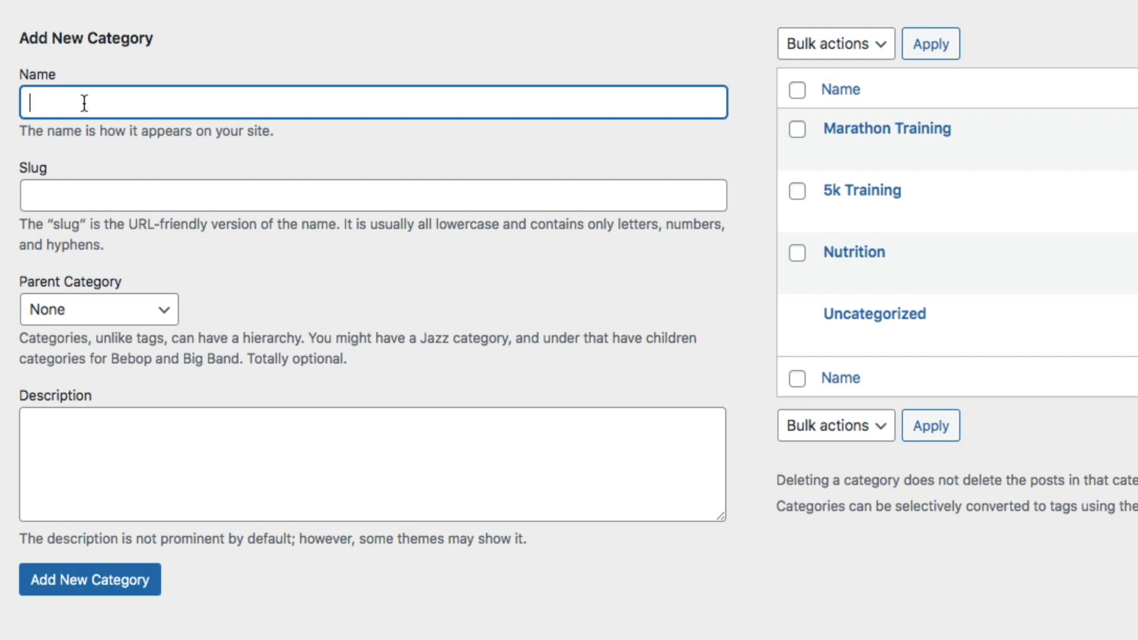
type("Beginner Runners")
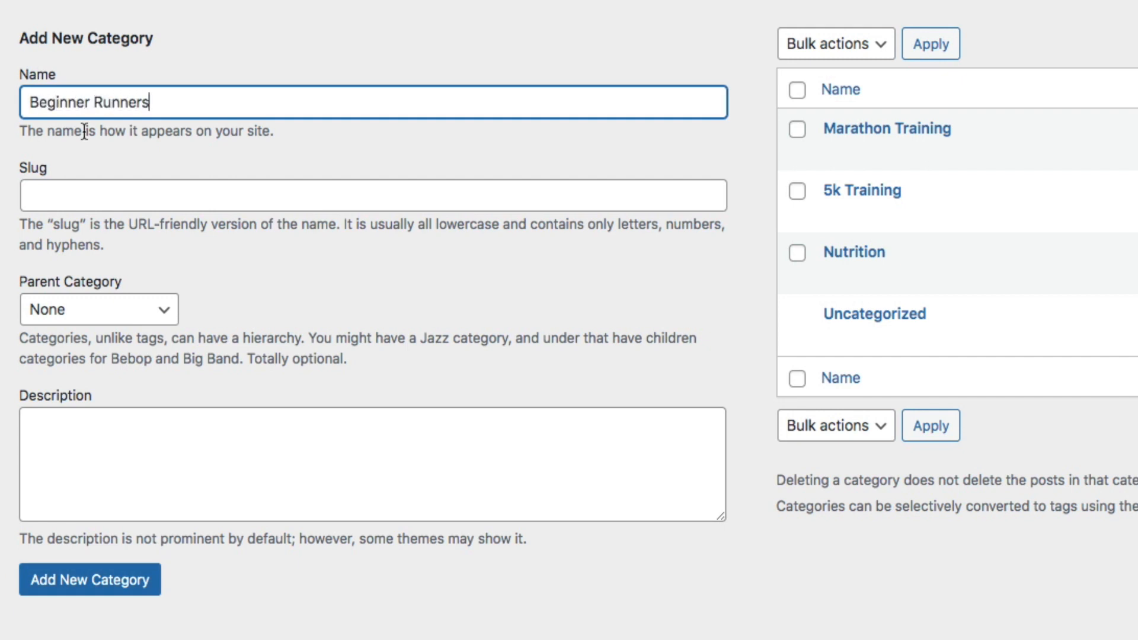
left_click(56, 184)
type("begin")
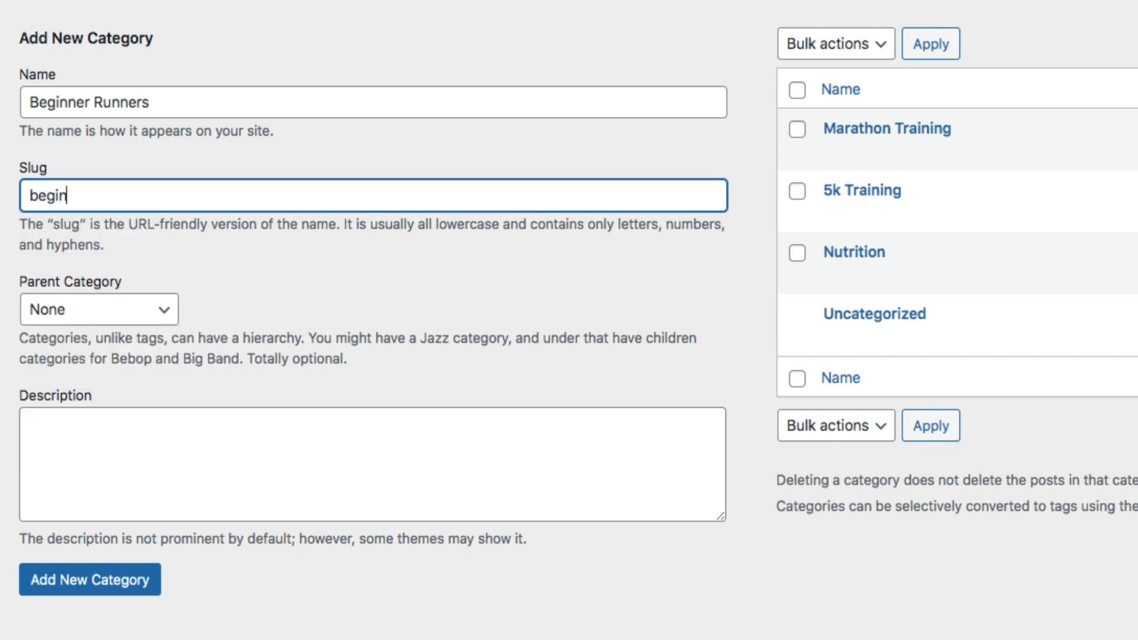
type("ner-runners")
left_click(104, 598)
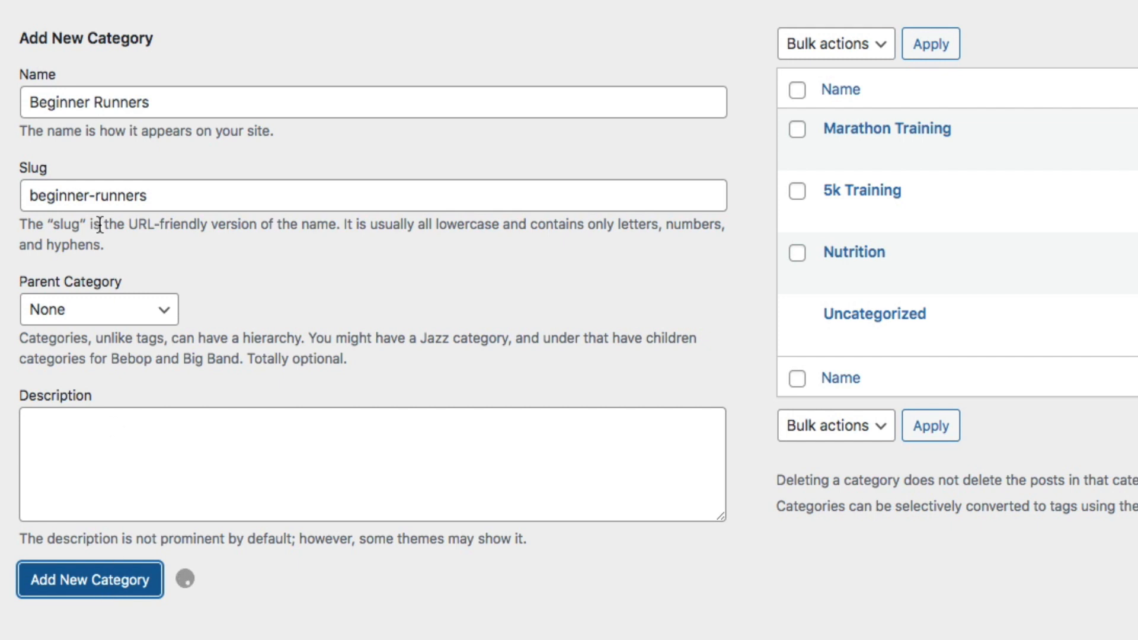
left_click(89, 108)
type("Running Shoes")
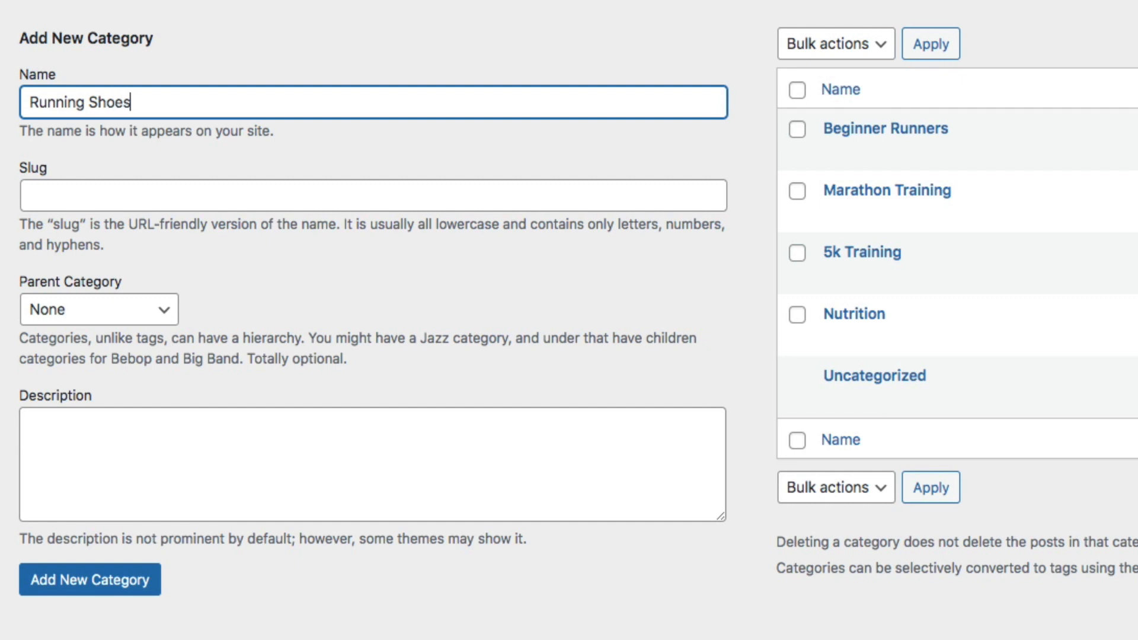
left_click(76, 188)
type("runnings")
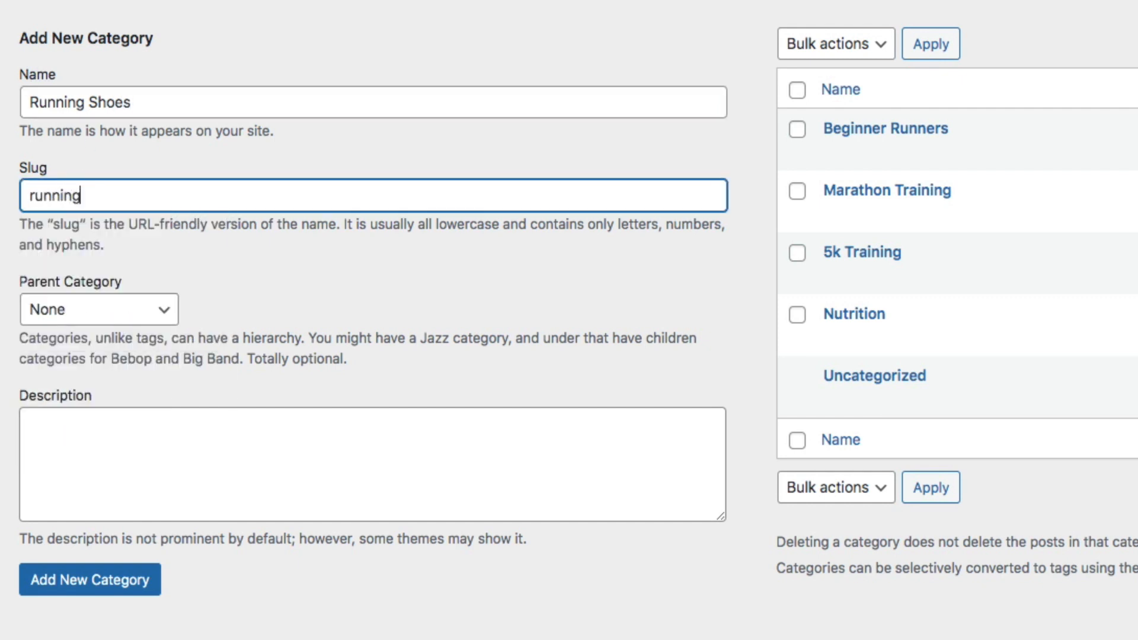
type("-")
key("BackSpace")
key("BackSpace")
type("-shoes")
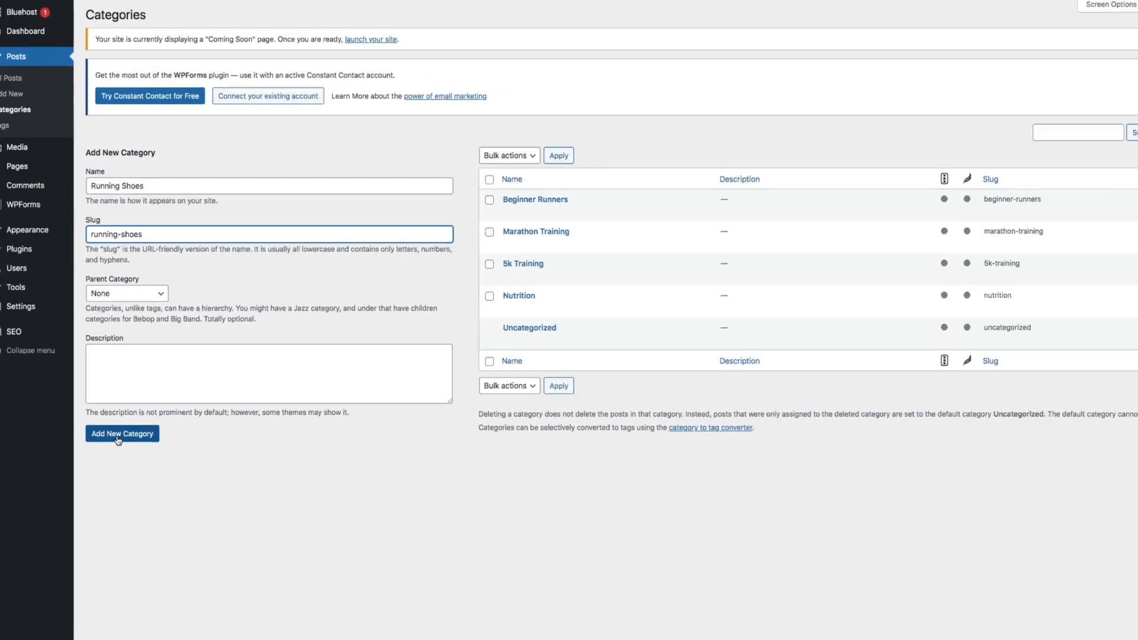
left_click(118, 439)
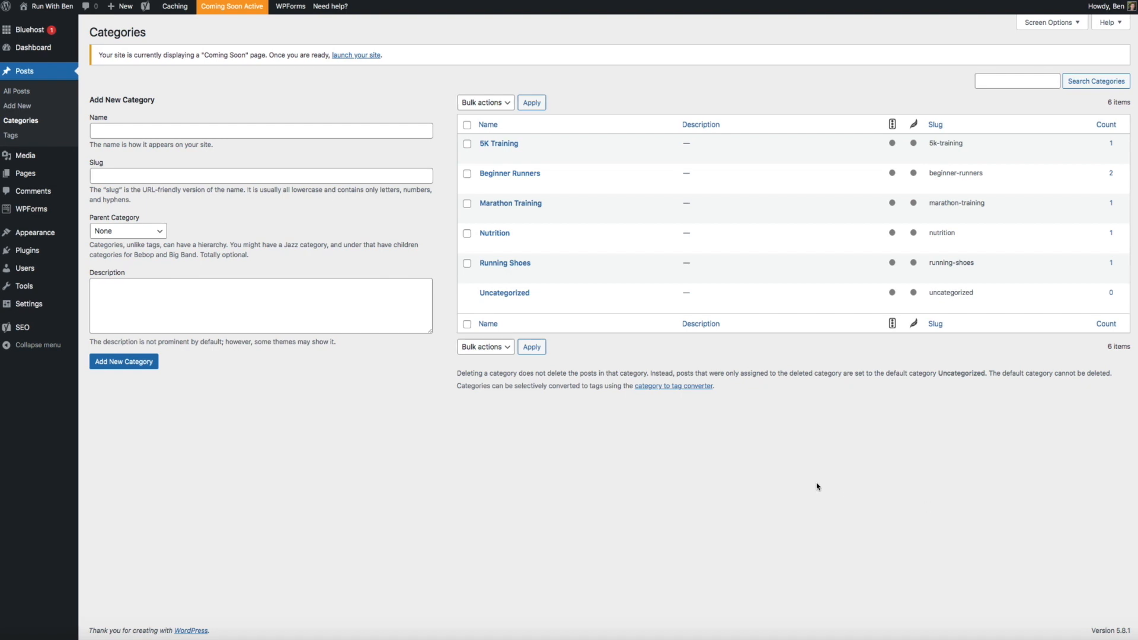
Visit the public site from the site-name menu in the admin bar
mouse_move(57, 9)
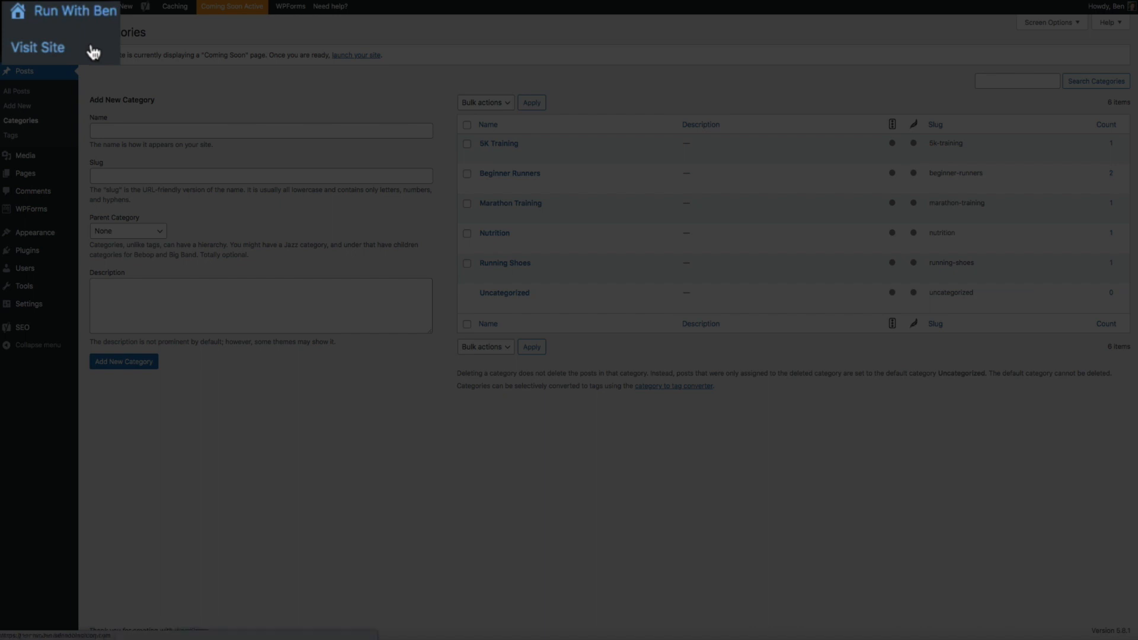
left_click(46, 25)
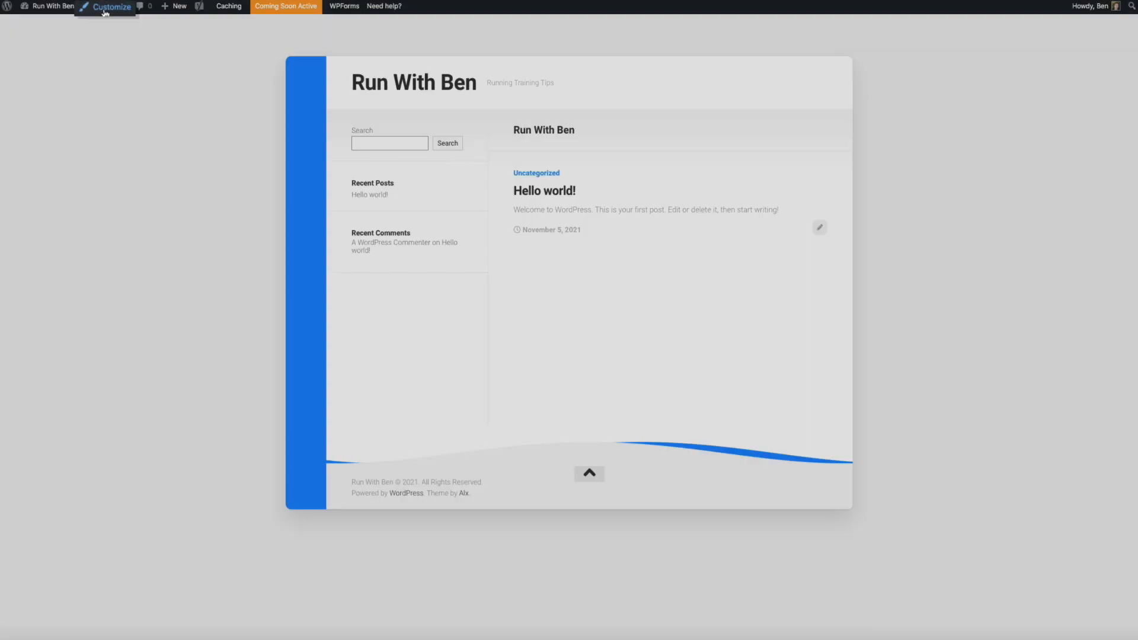
Open the Customizer and go to its Site Identity section
left_click(104, 8)
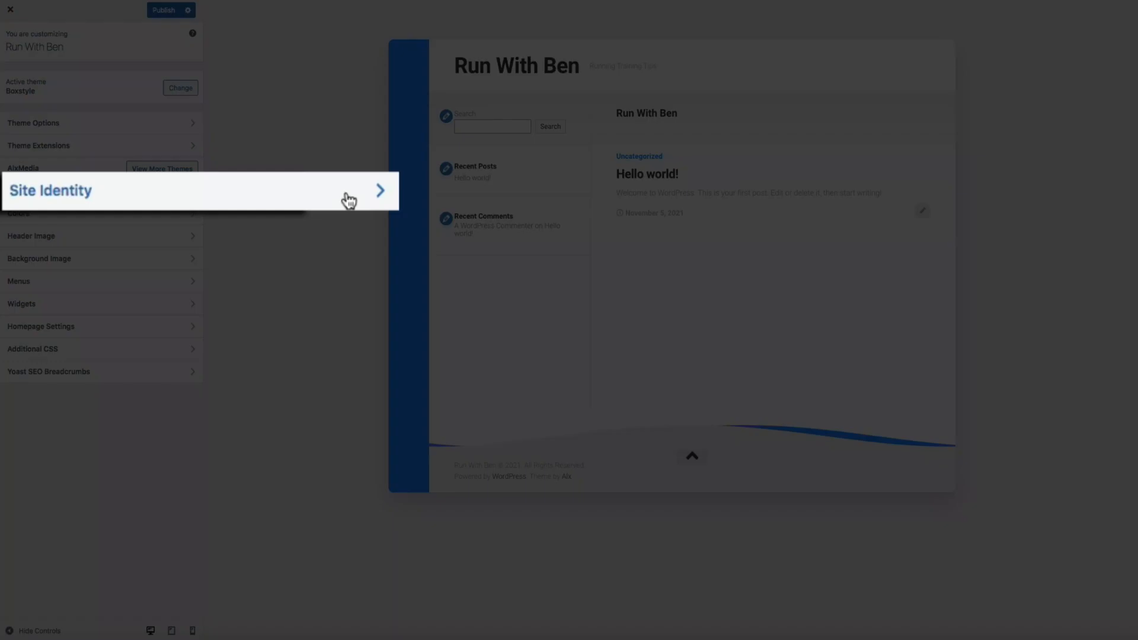
left_click(178, 193)
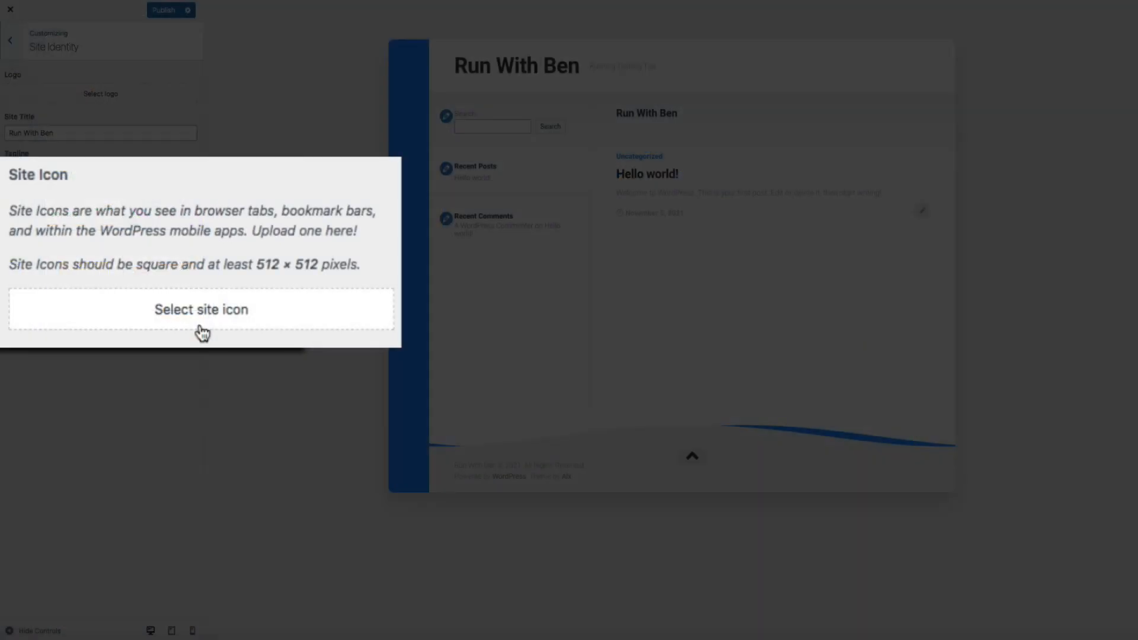
Upload 'Running Blog Favicon.jpg' from the Desktop's Running Blog folder as site icon, then publish
left_click(100, 292)
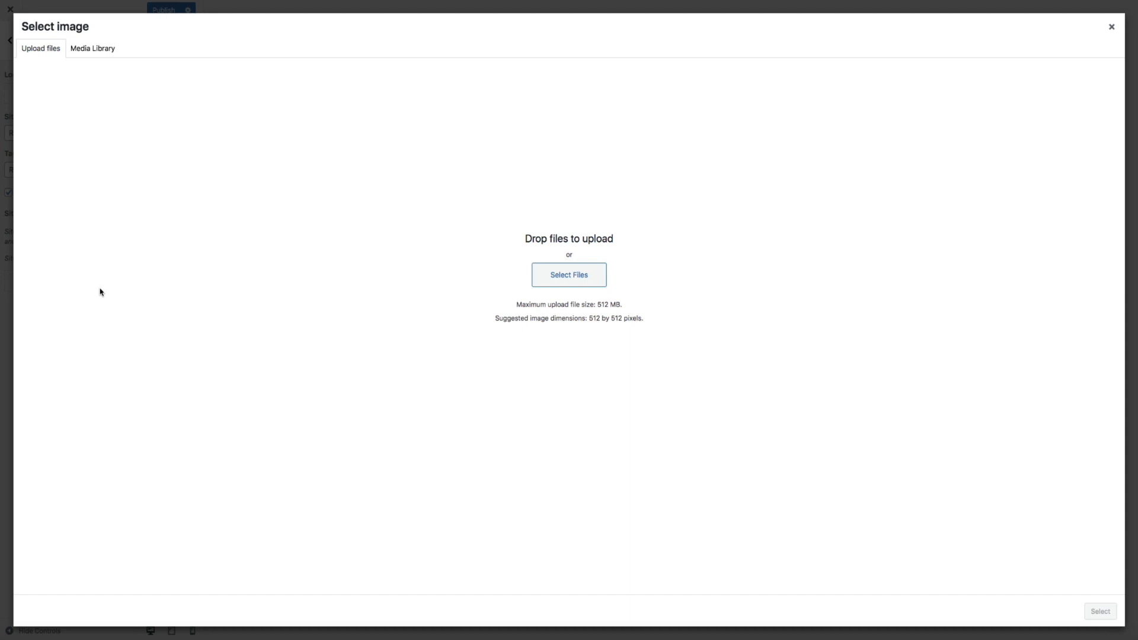
left_click(566, 283)
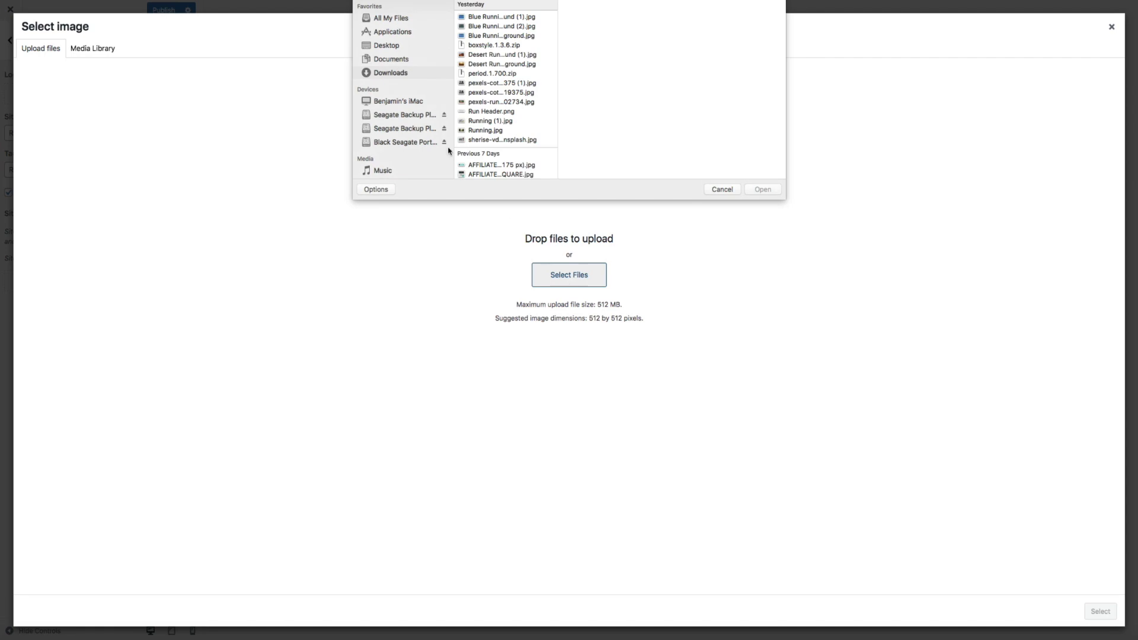
left_click(394, 45)
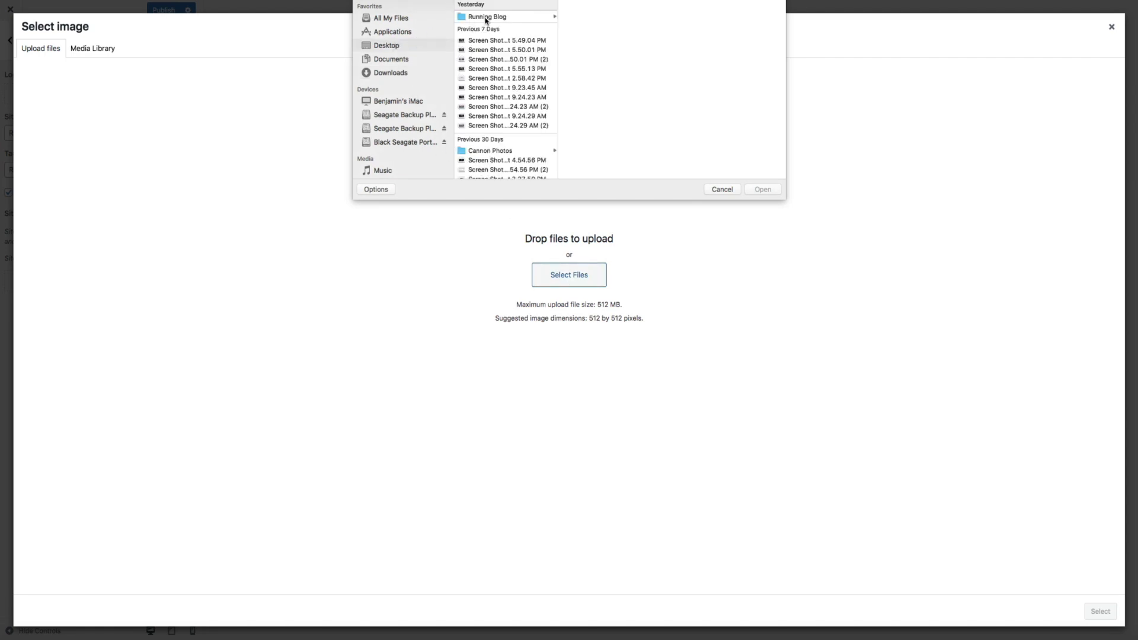
left_click(488, 18)
left_click(581, 160)
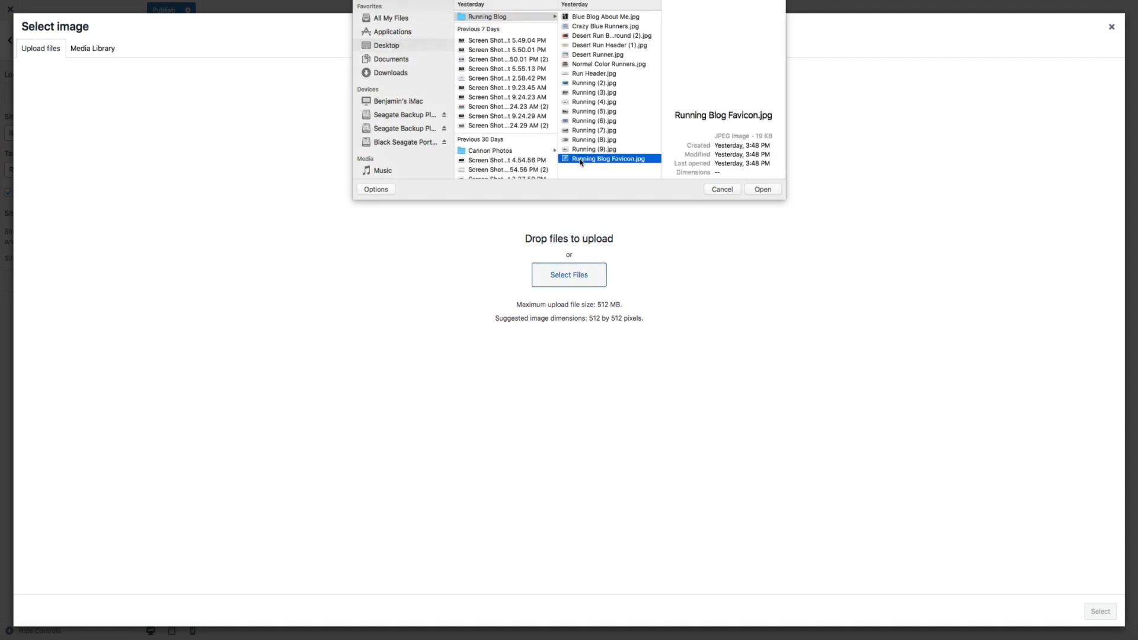
left_click(763, 190)
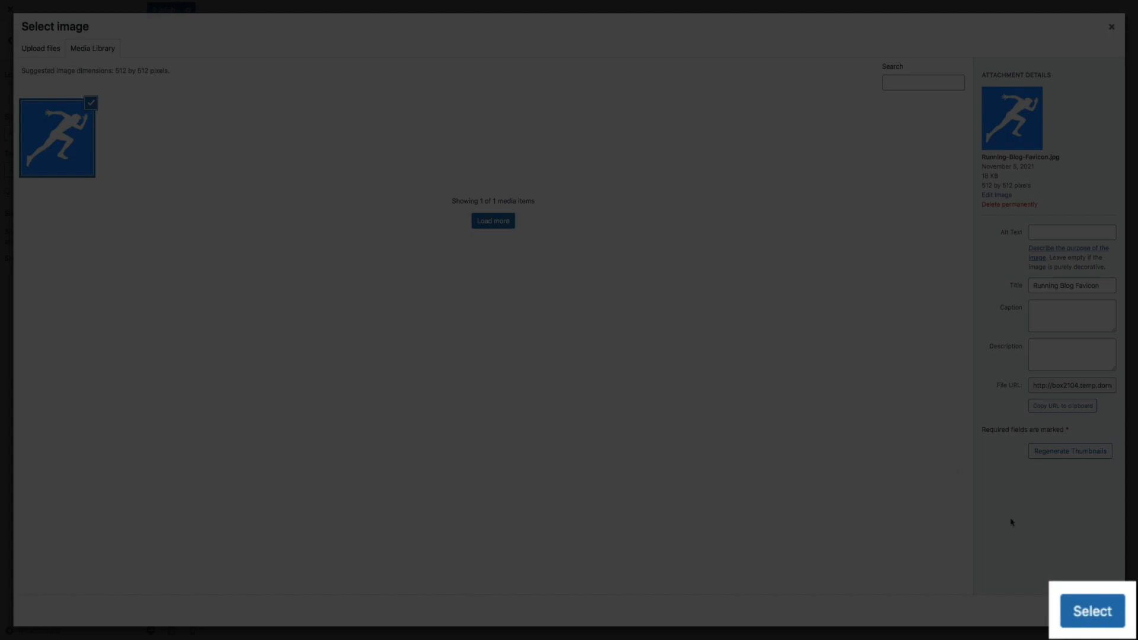
left_click(1089, 617)
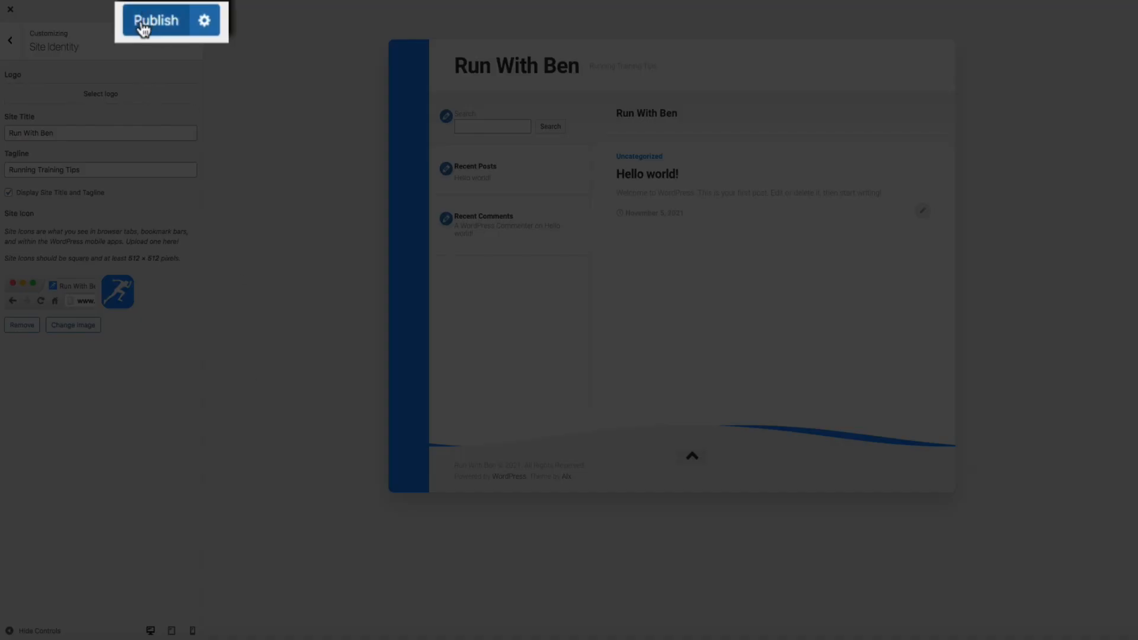
left_click(157, 11)
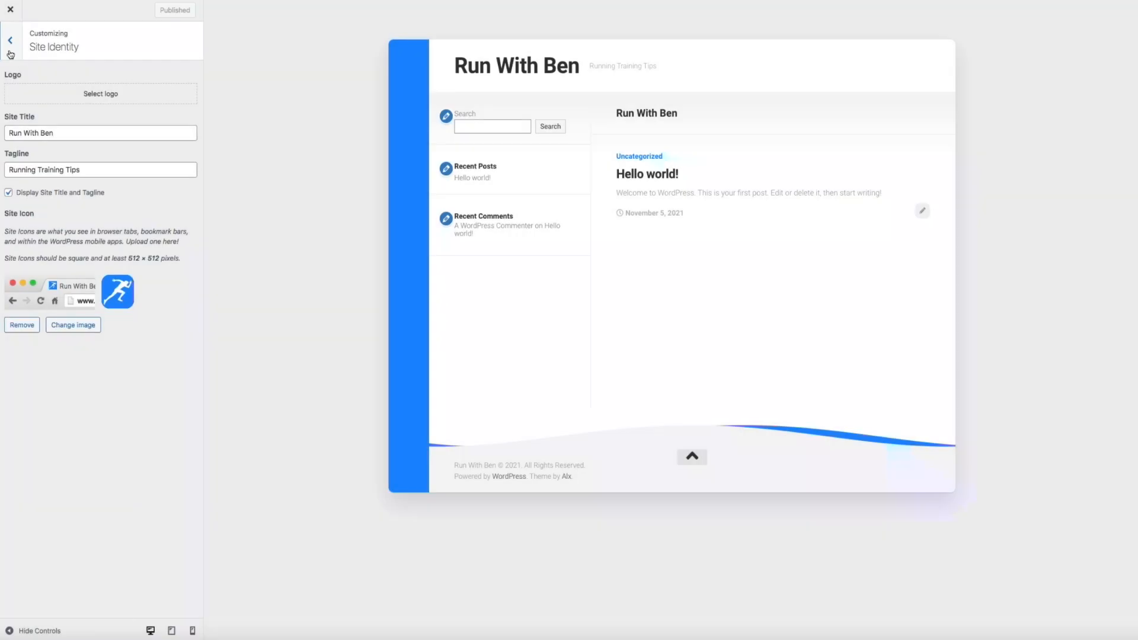
Go to Theme Options > Header and start choosing a Profile Image from uploaded files
left_click(10, 52)
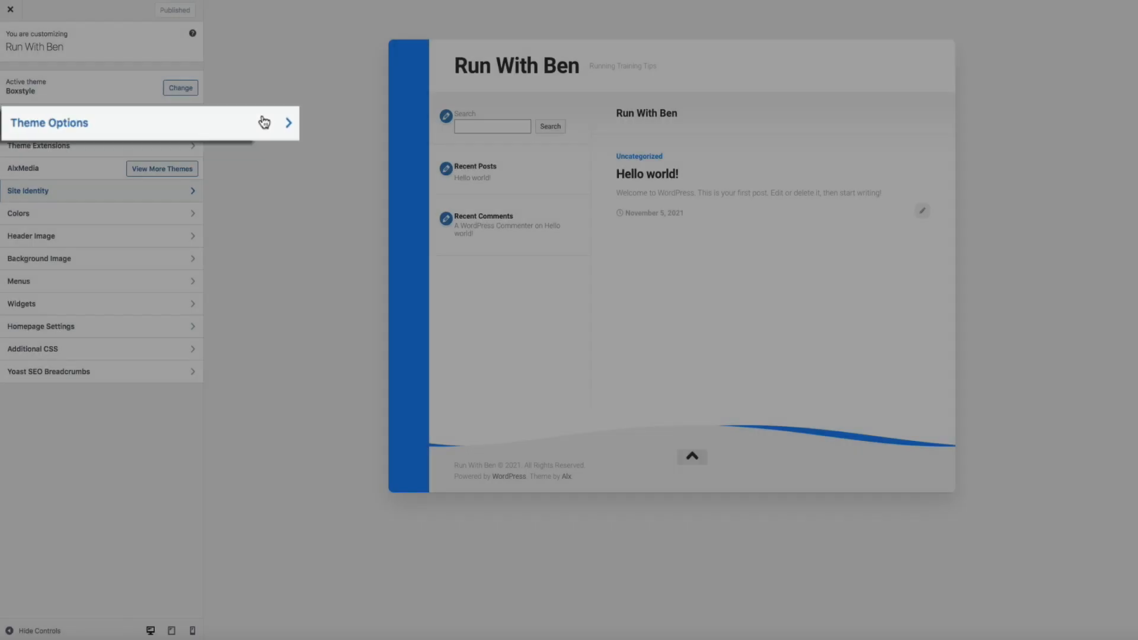
left_click(133, 122)
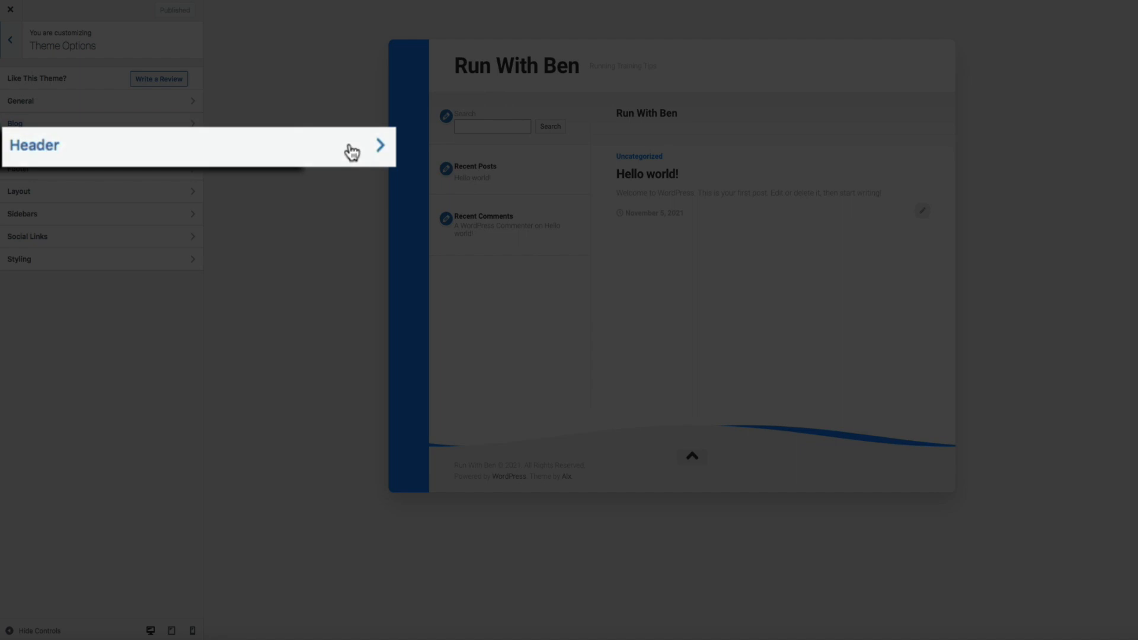
left_click(183, 147)
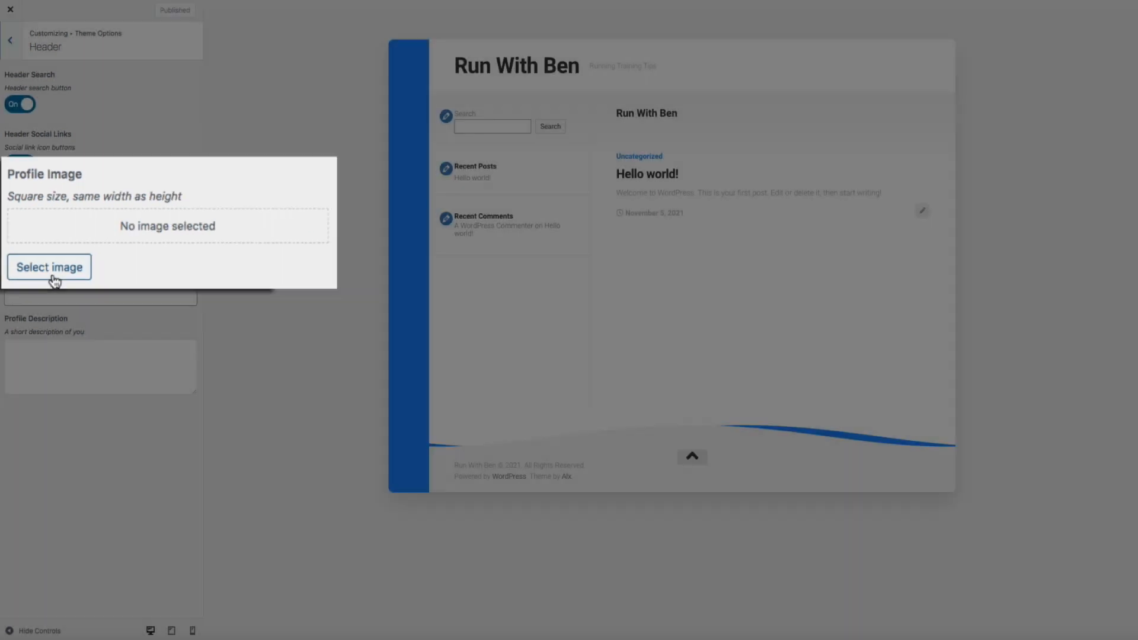
left_click(64, 290)
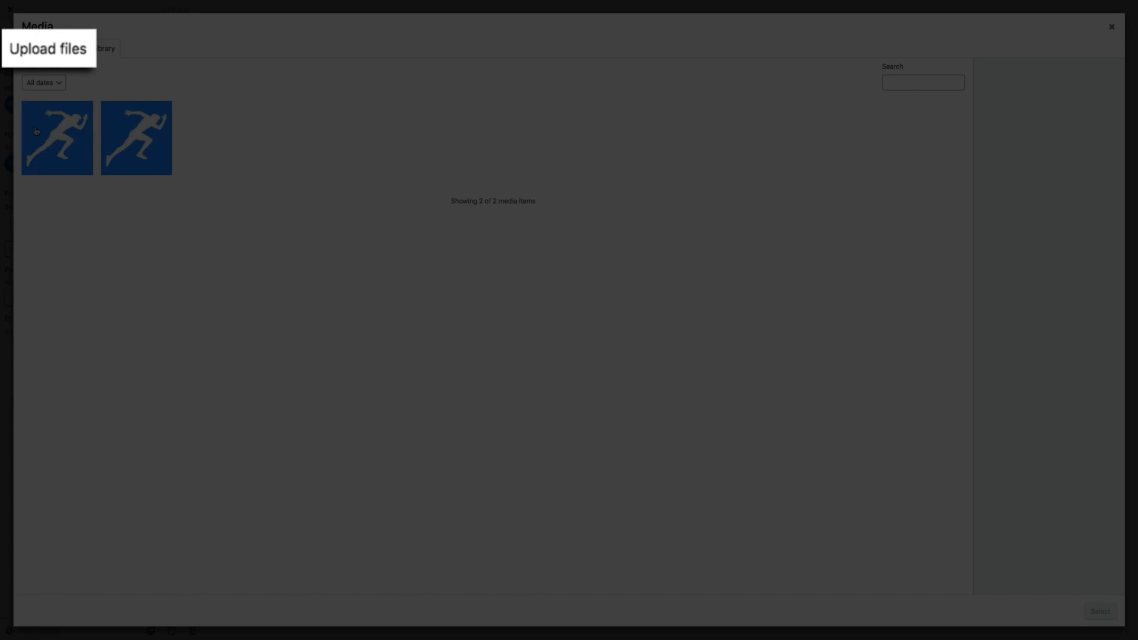
left_click(51, 59)
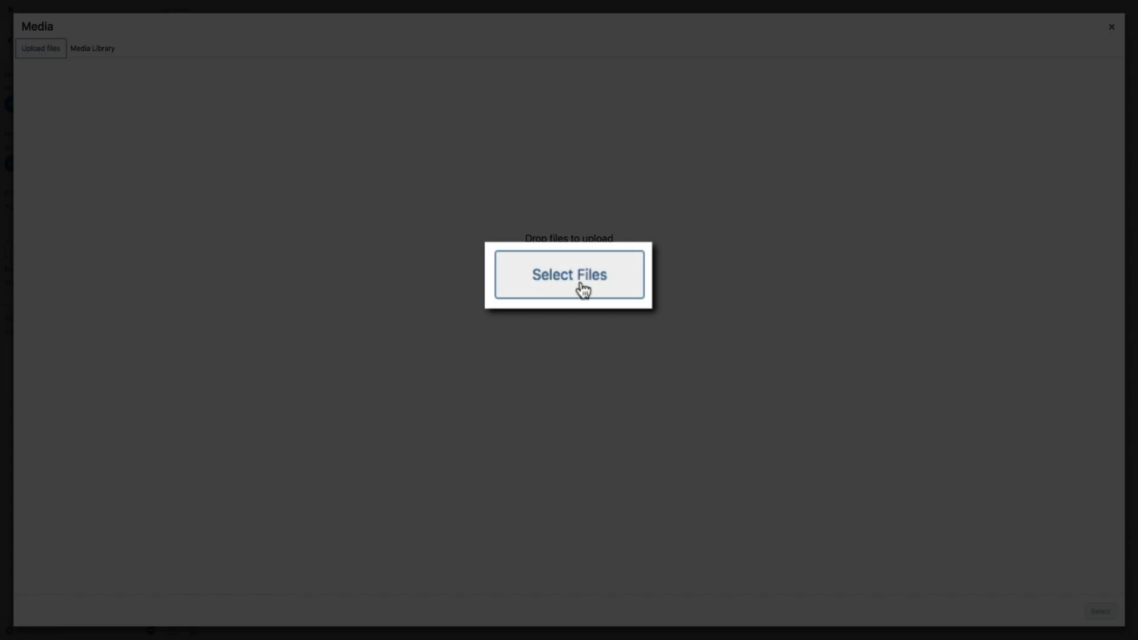
Upload the Blue Blog About Me.jpg photo to the media library
left_click(575, 284)
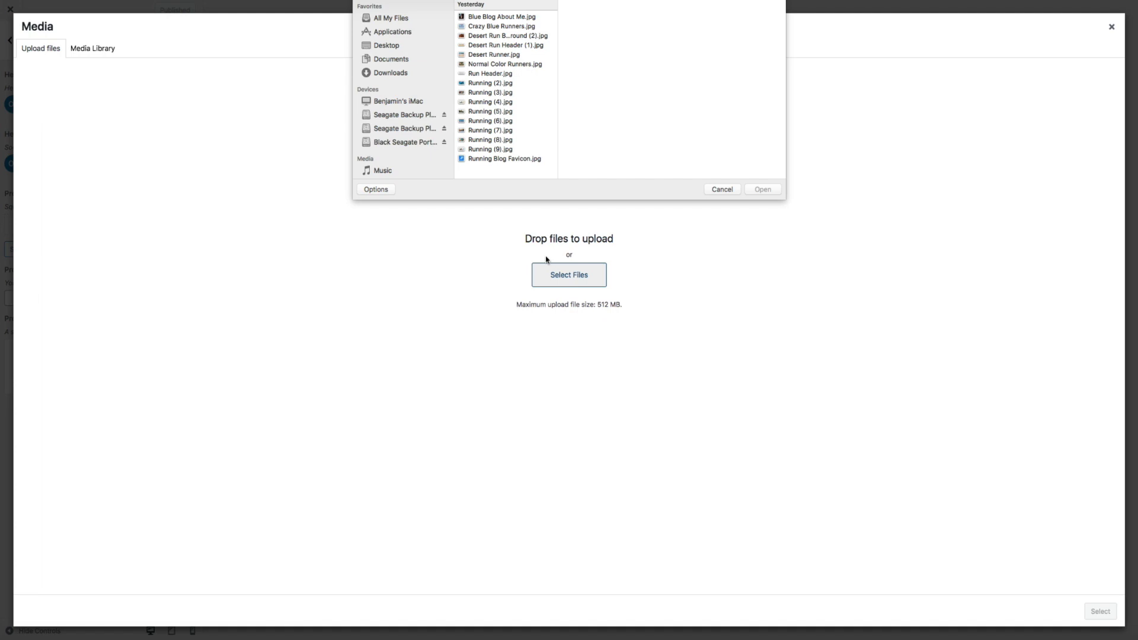
left_click(486, 17)
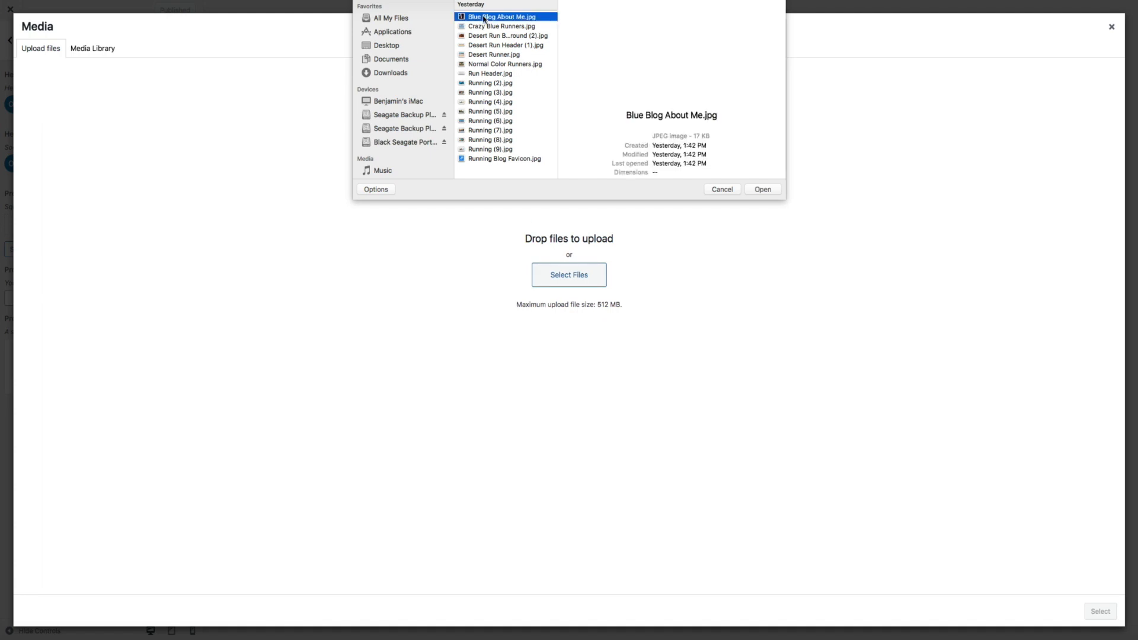
left_click(762, 189)
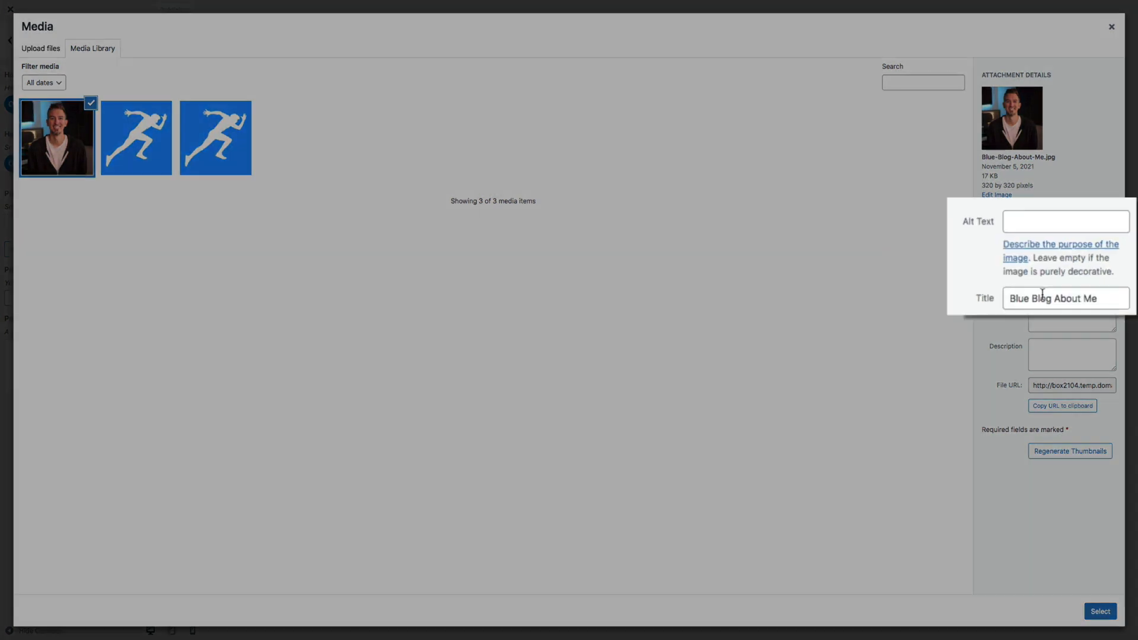
Title the photo 'About Me - Run With Ben', add the person's name as alt text, and use it as the profile image
triple_click(1056, 287)
type("A")
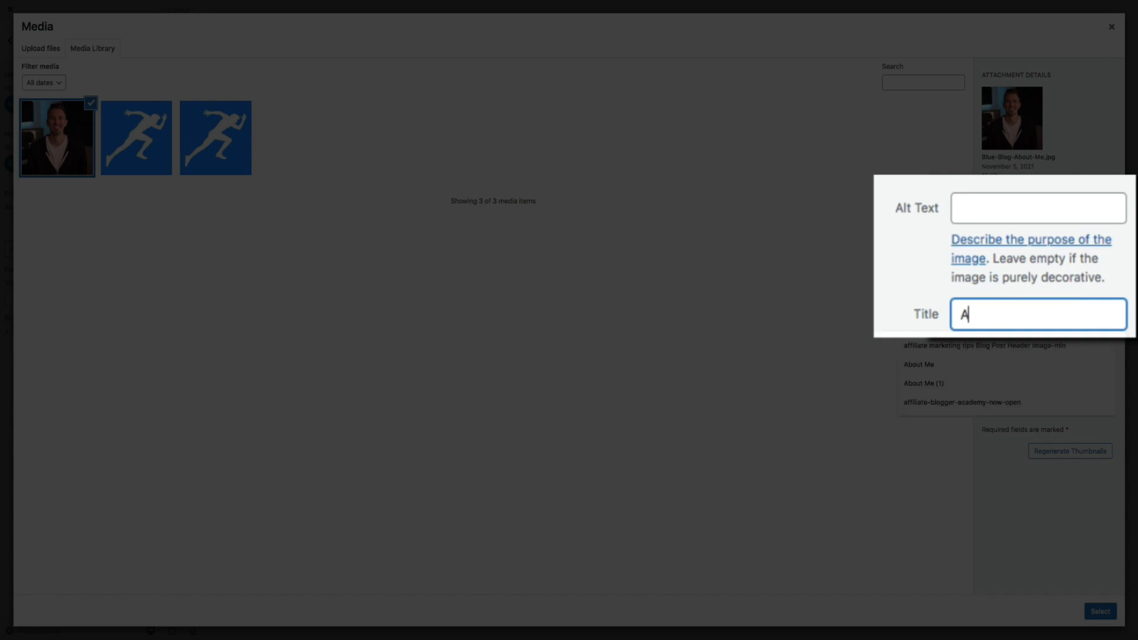
type("bout Me - R")
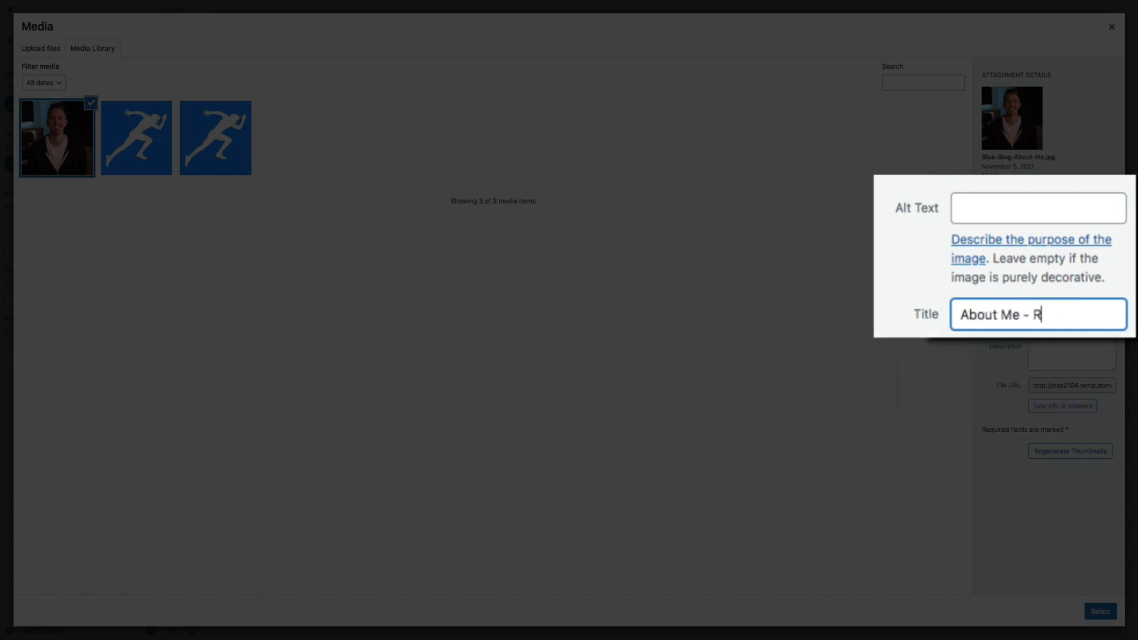
type("un With Ben")
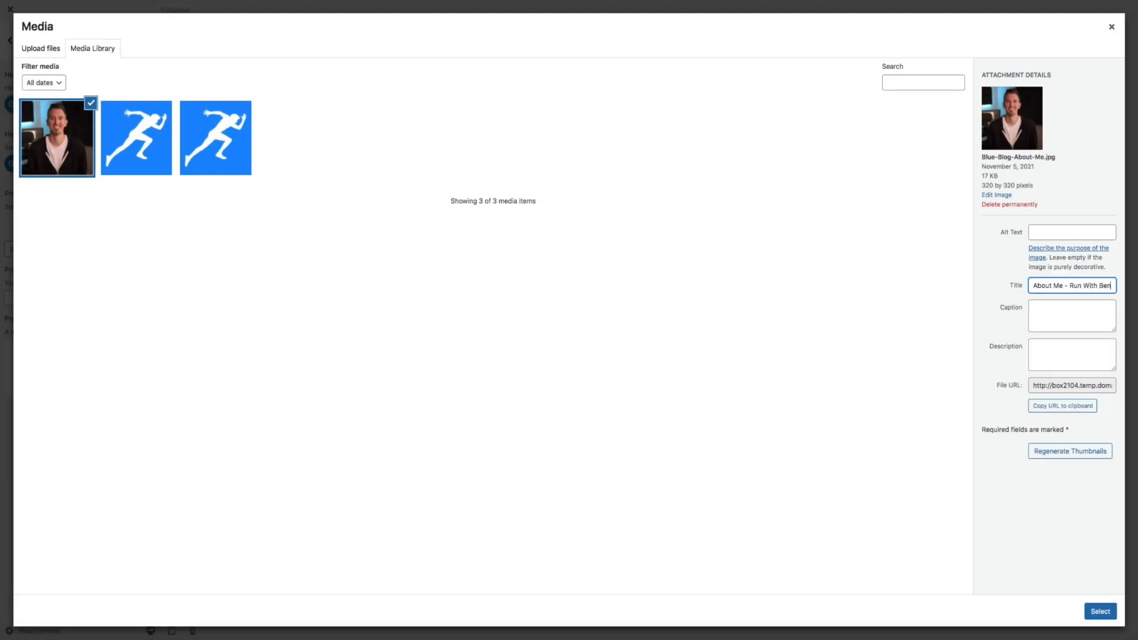
left_click(1043, 230)
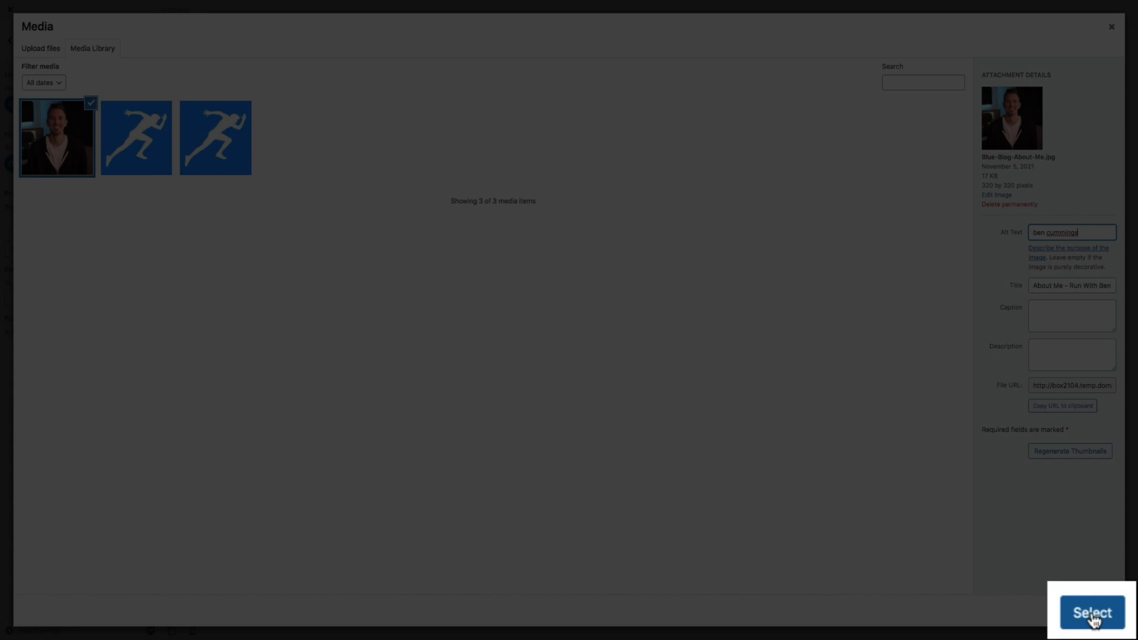
left_click(1093, 616)
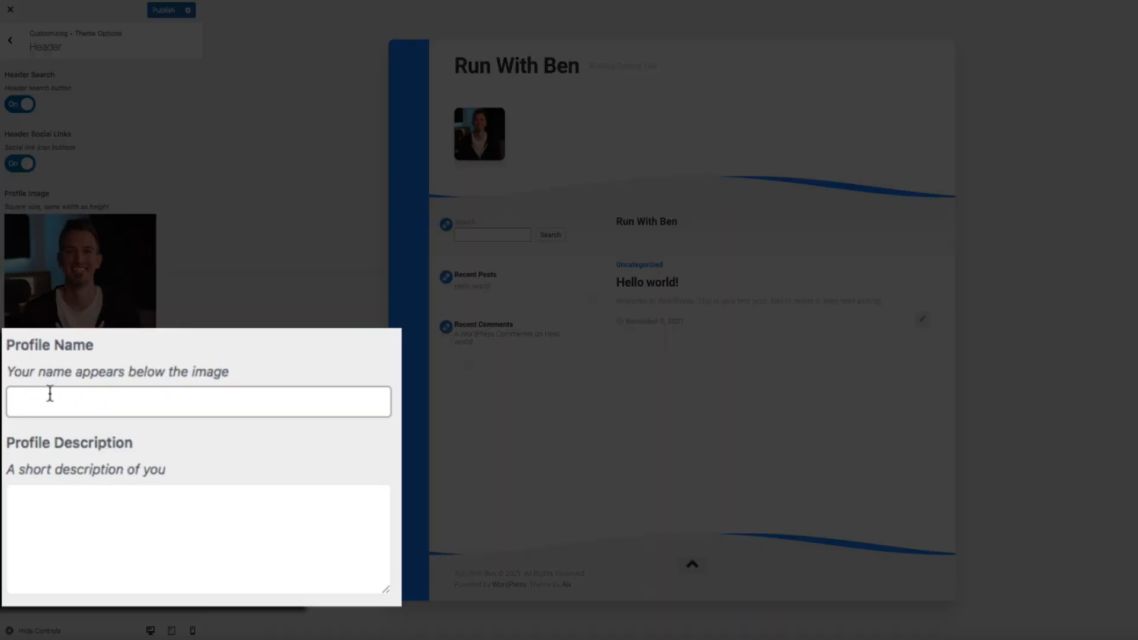
Enter a 'Hi, I'm …' greeting with the blogger's first name as Profile Name, paste the runner bio as description, and publish
left_click(18, 432)
type("H")
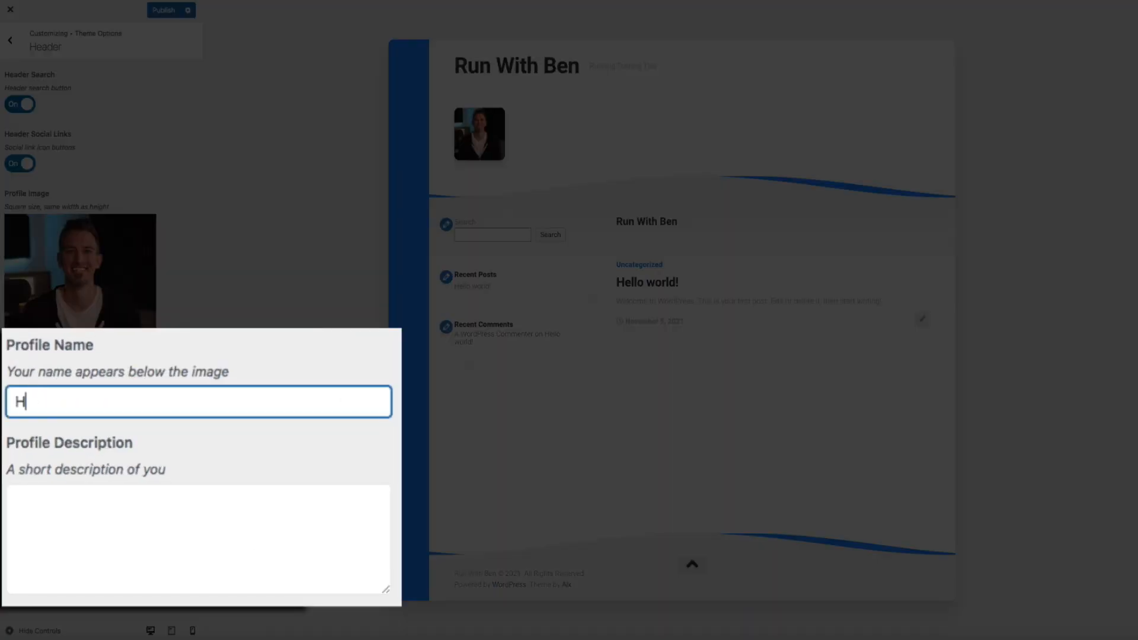
type("i, I'm Ben!")
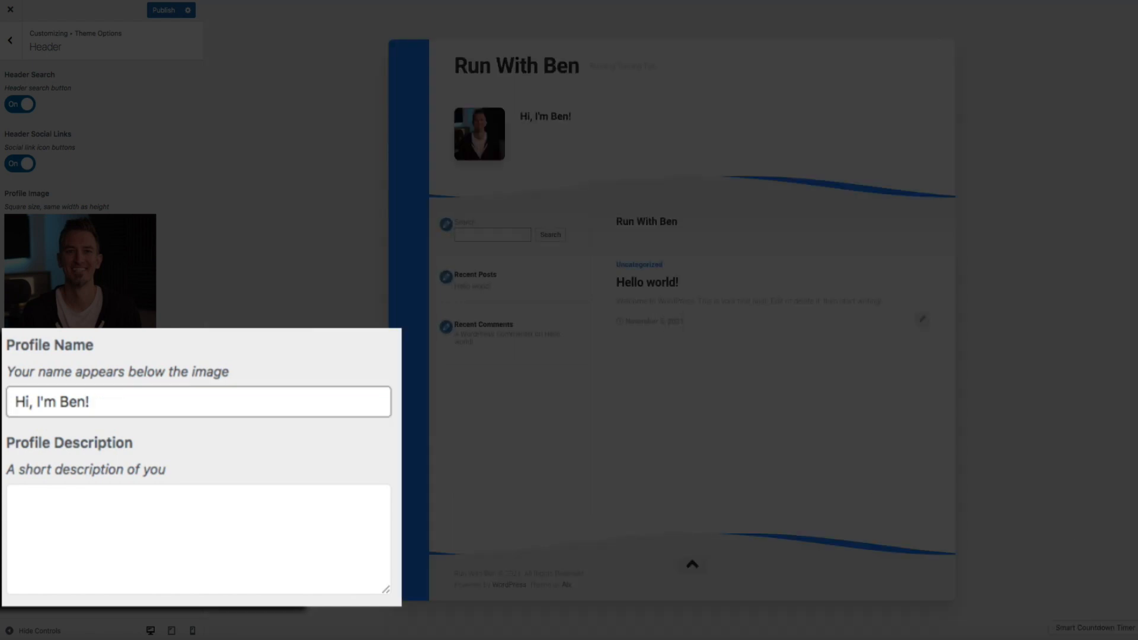
left_click(71, 520)
type("I'm a runner, father, blogger, and entrepreneur that loves to hit the road and run. I created this blog to share my experiences and help others learn how to be the best runner they can be!")
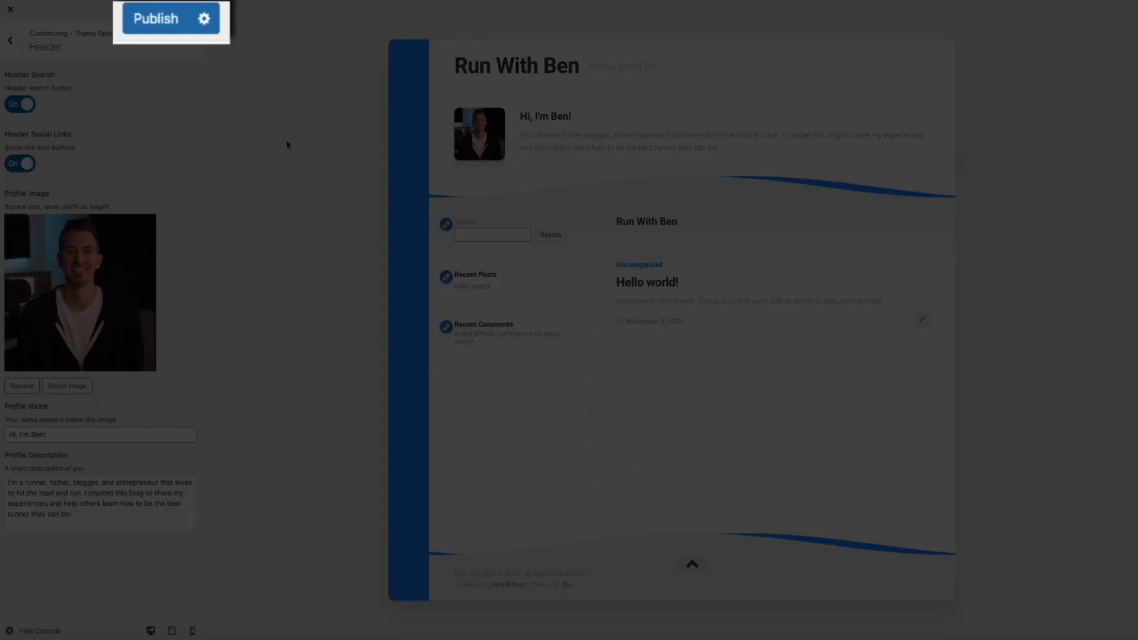
left_click(161, 13)
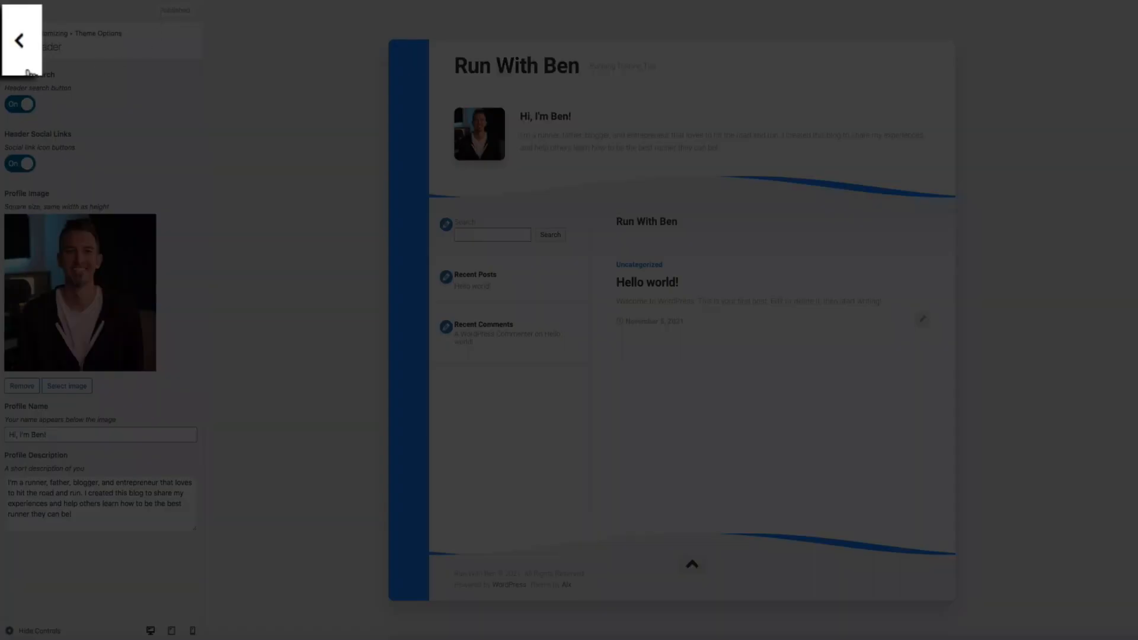
In Theme Options > Blog, set heading 'The Jog Blog' and subheading 'What's New?', then publish
left_click(11, 52)
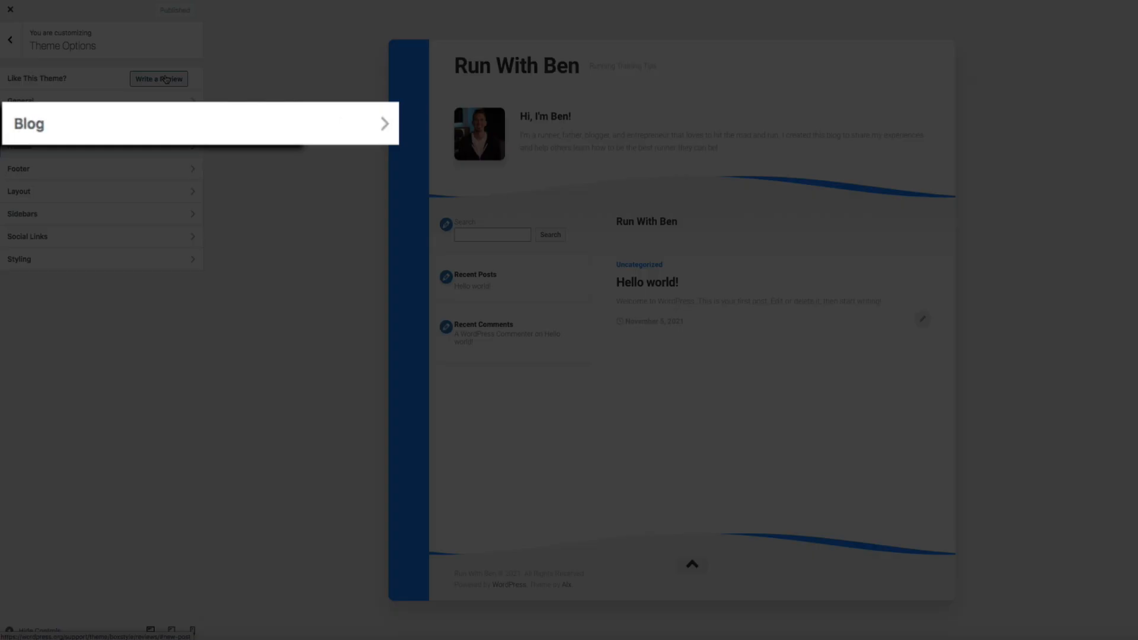
left_click(335, 123)
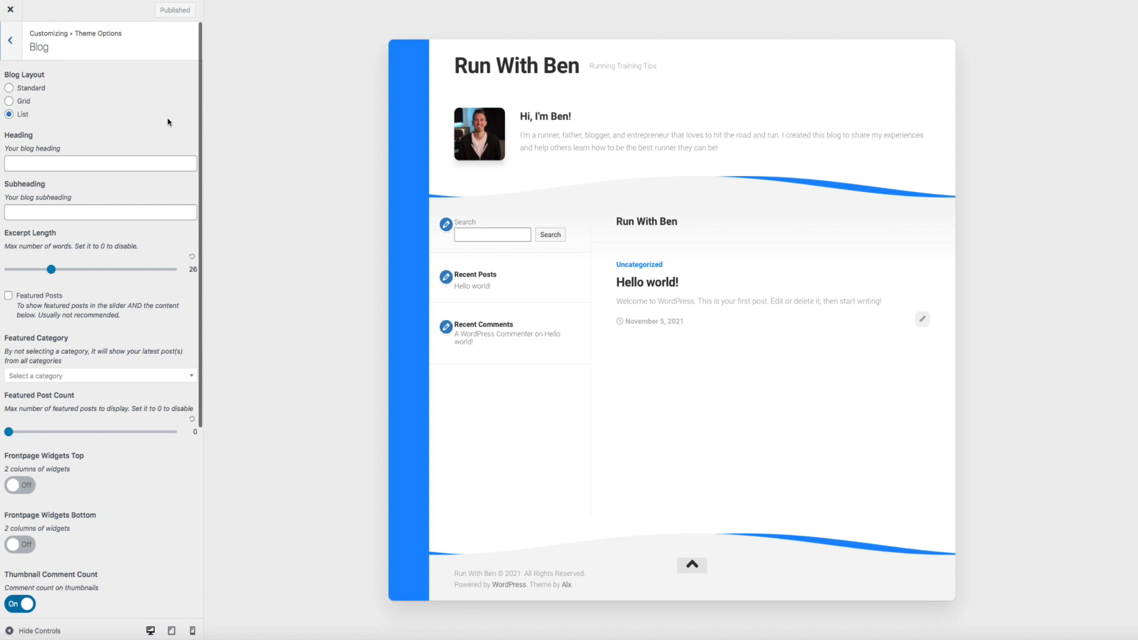
left_click(35, 164)
type("The Jog Blog")
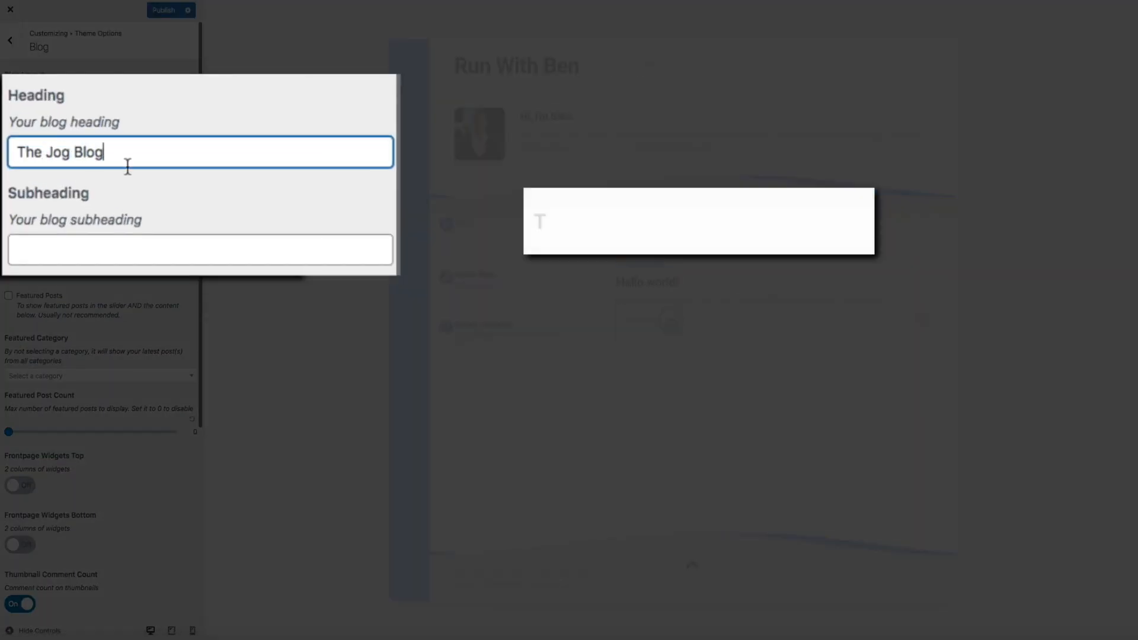
left_click(45, 248)
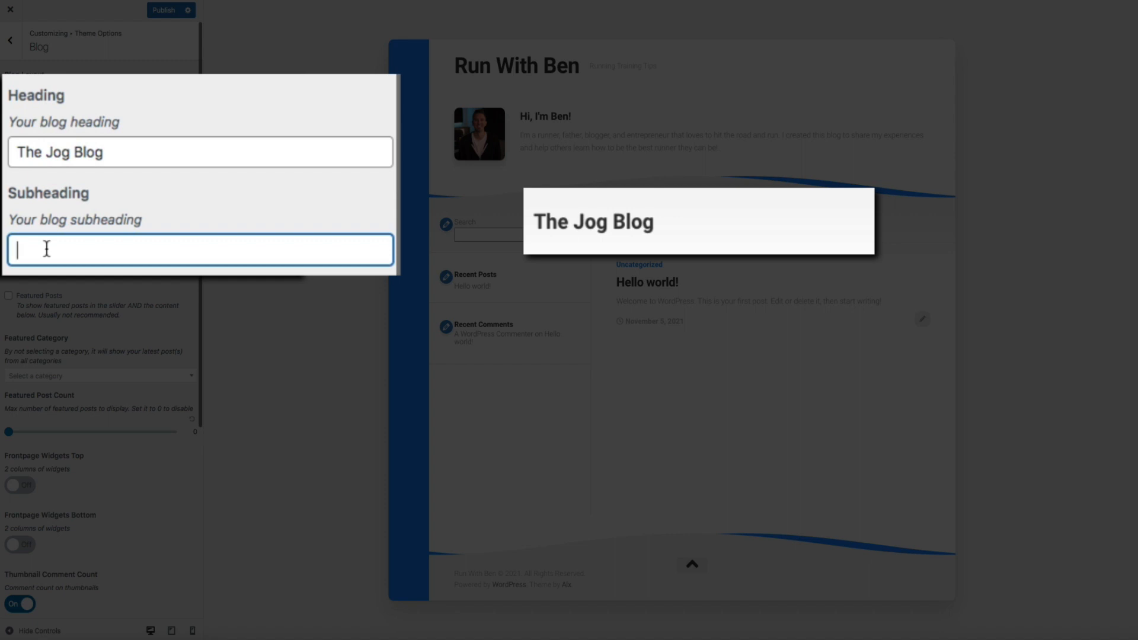
type("What's N")
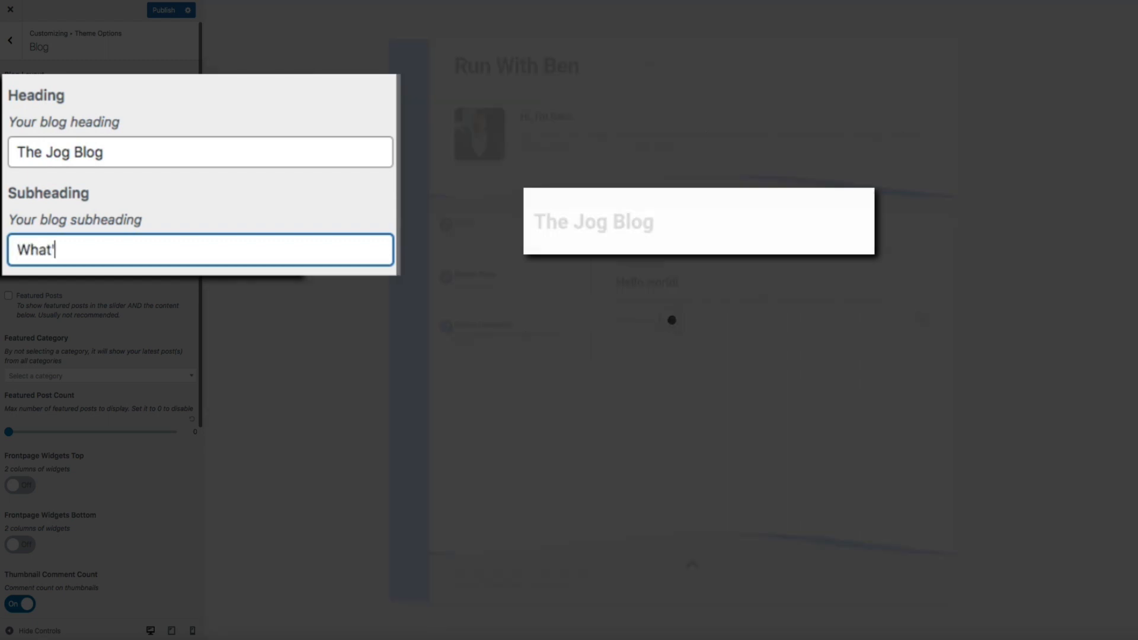
type("ew?")
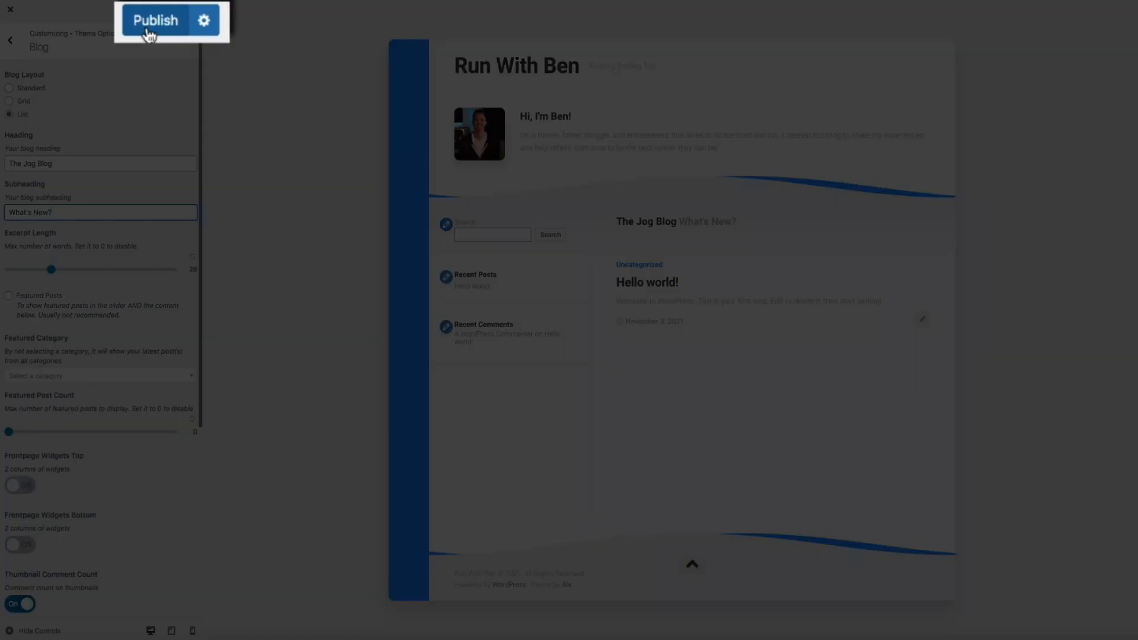
left_click(147, 29)
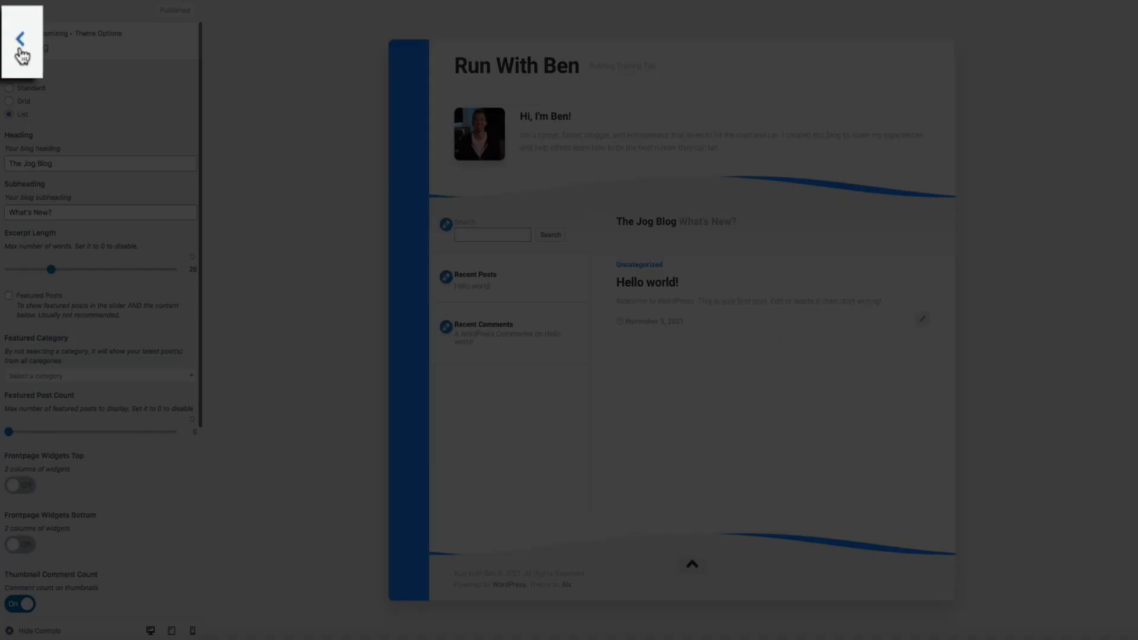
left_click(22, 56)
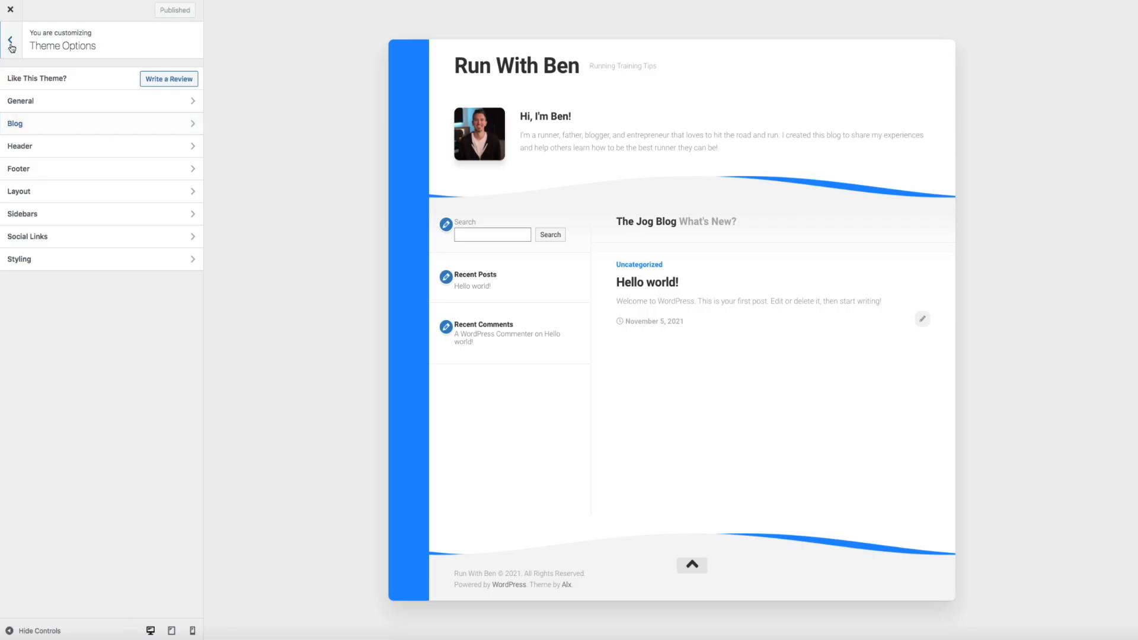
Under Menus, create a new menu 'Primary Nav' with the Header location ticked
left_click(20, 48)
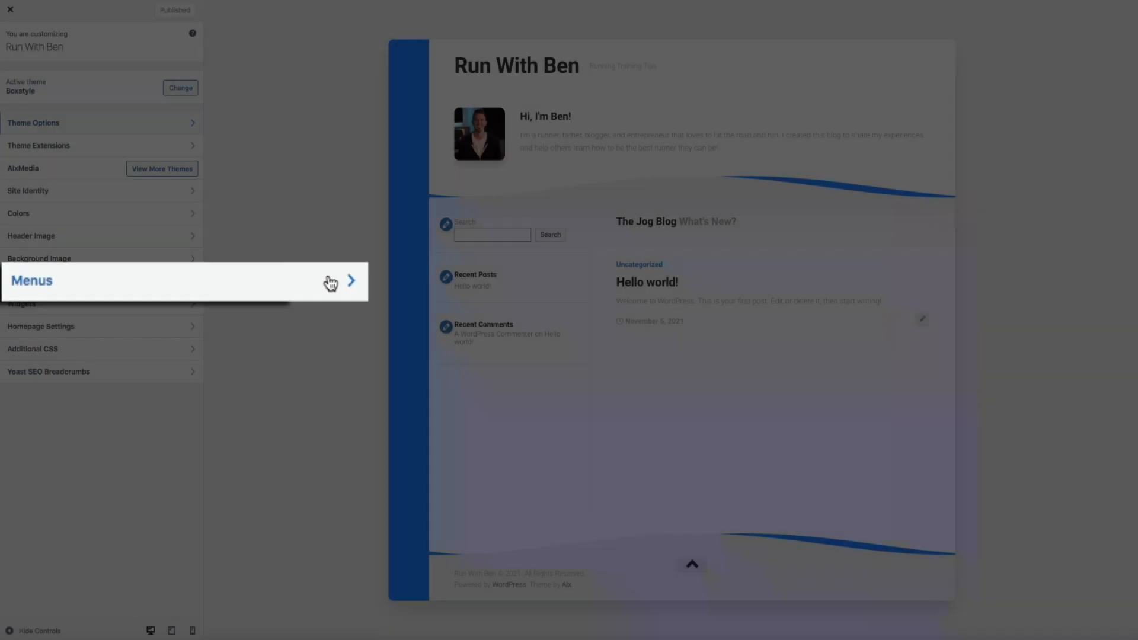
left_click(181, 281)
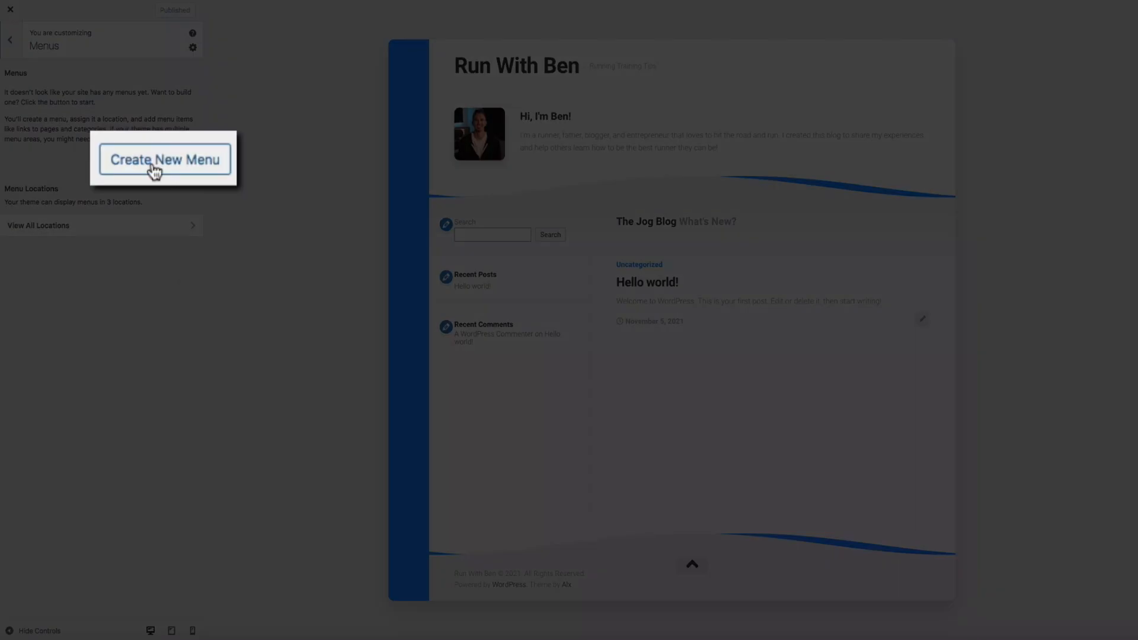
left_click(155, 170)
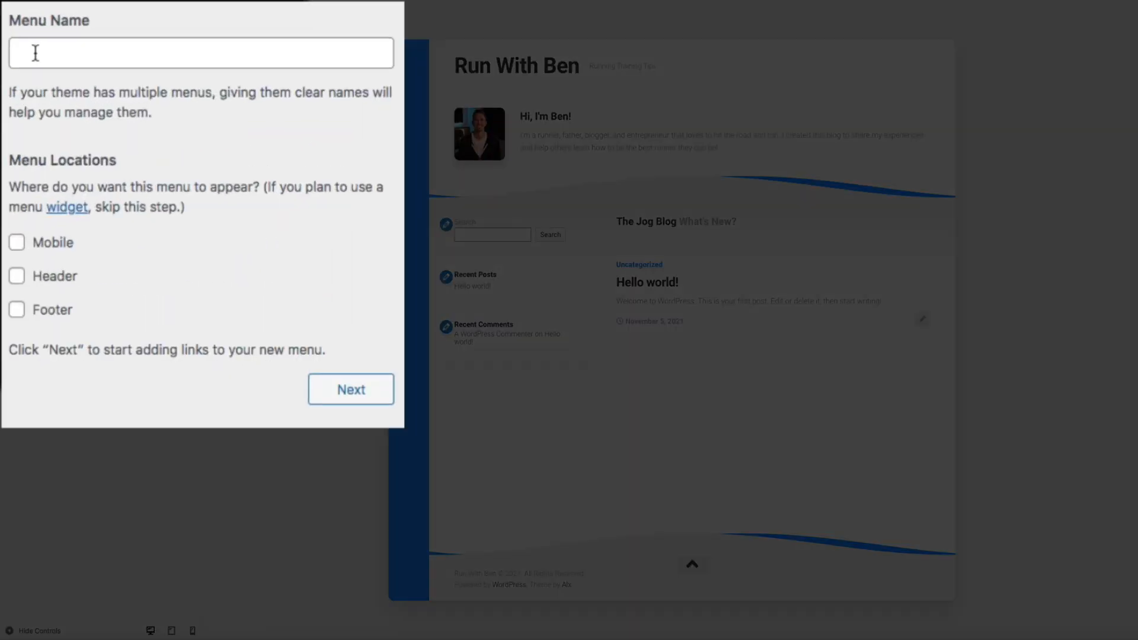
left_click(18, 89)
type("Pri")
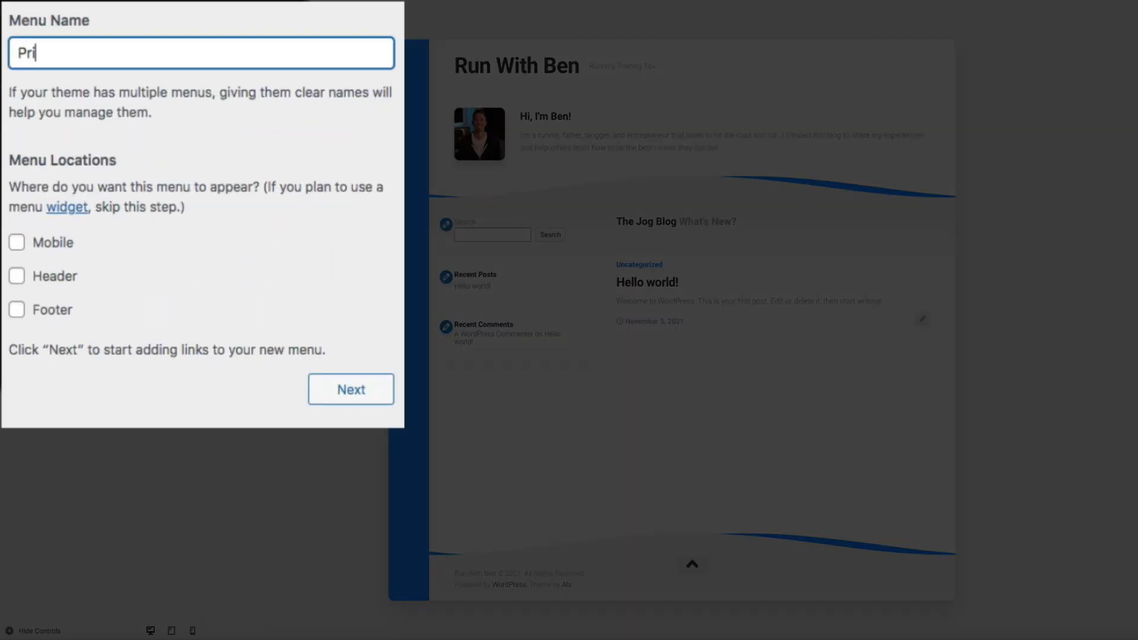
type("mary Nav")
left_click(18, 279)
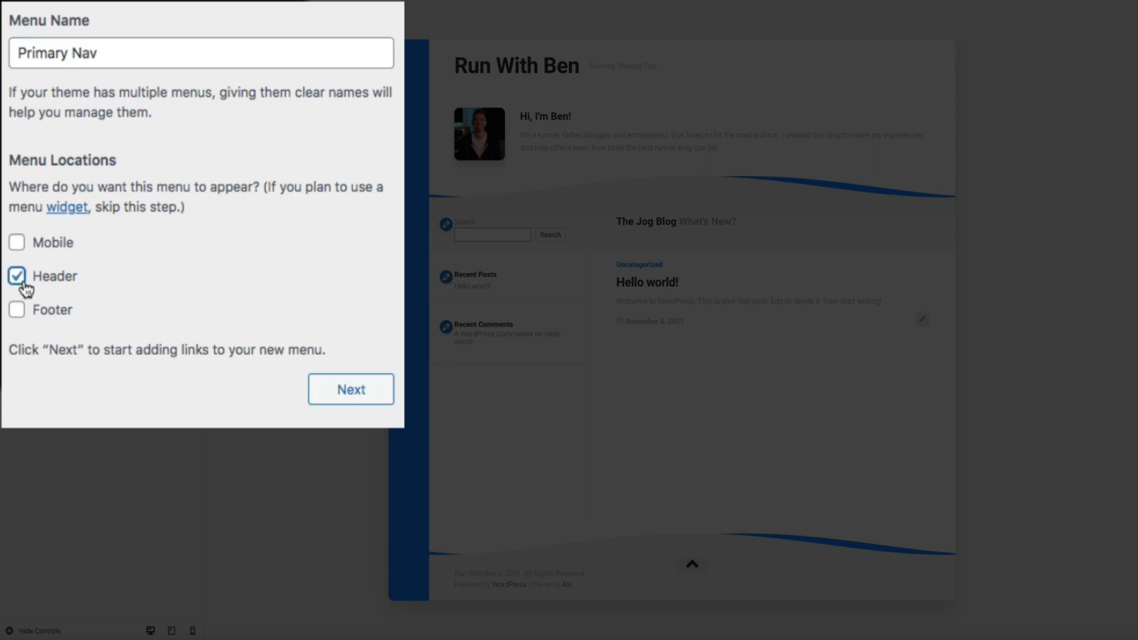
left_click(350, 403)
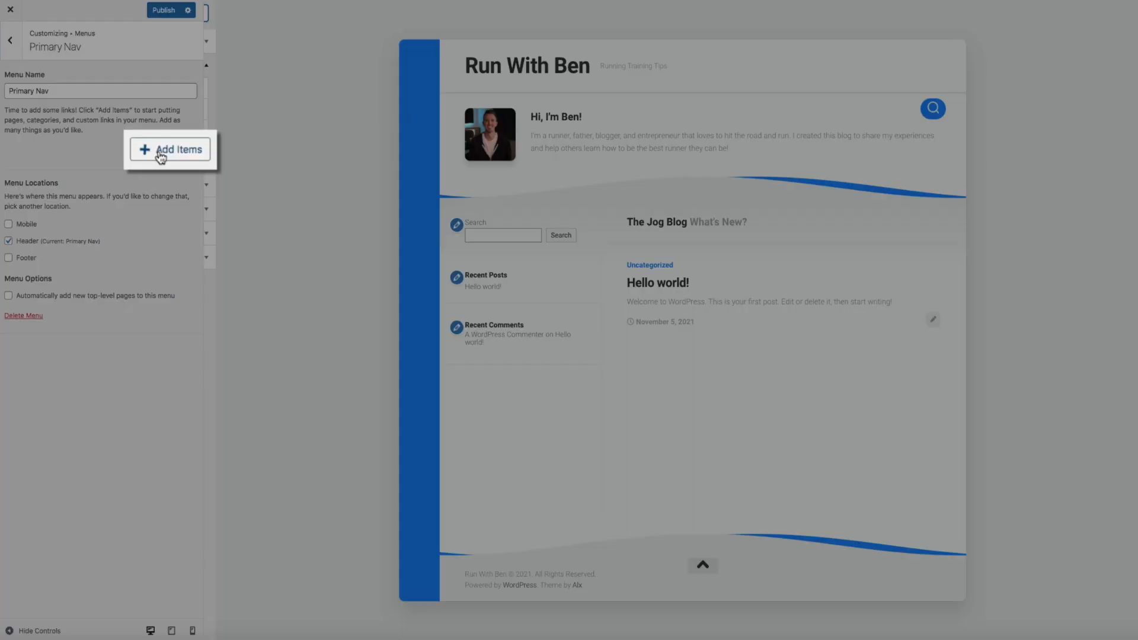
Add Home, 5k Training, Marathon Training, Beginner Runners, Running Shoes and Nutrition, move Nutrition last, and publish
left_click(165, 151)
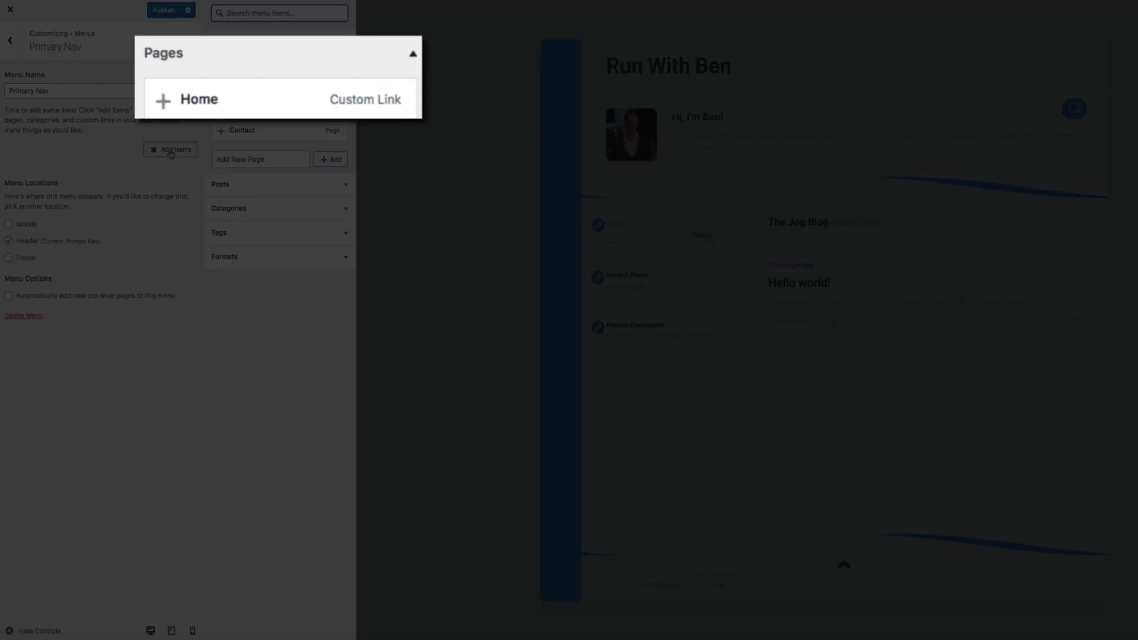
left_click(271, 88)
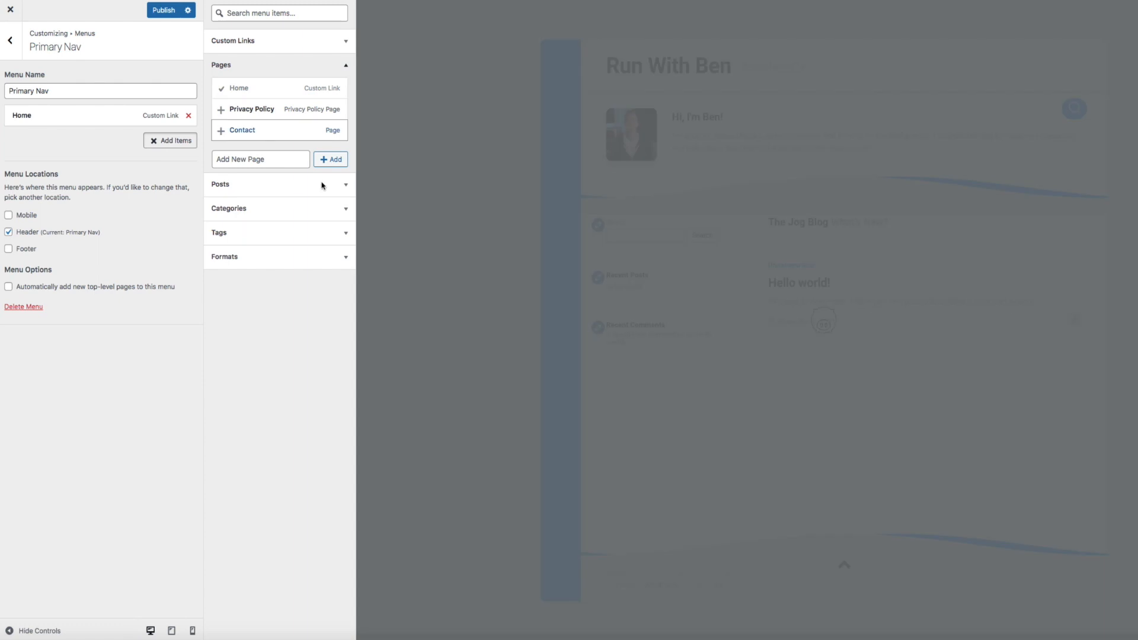
left_click(345, 210)
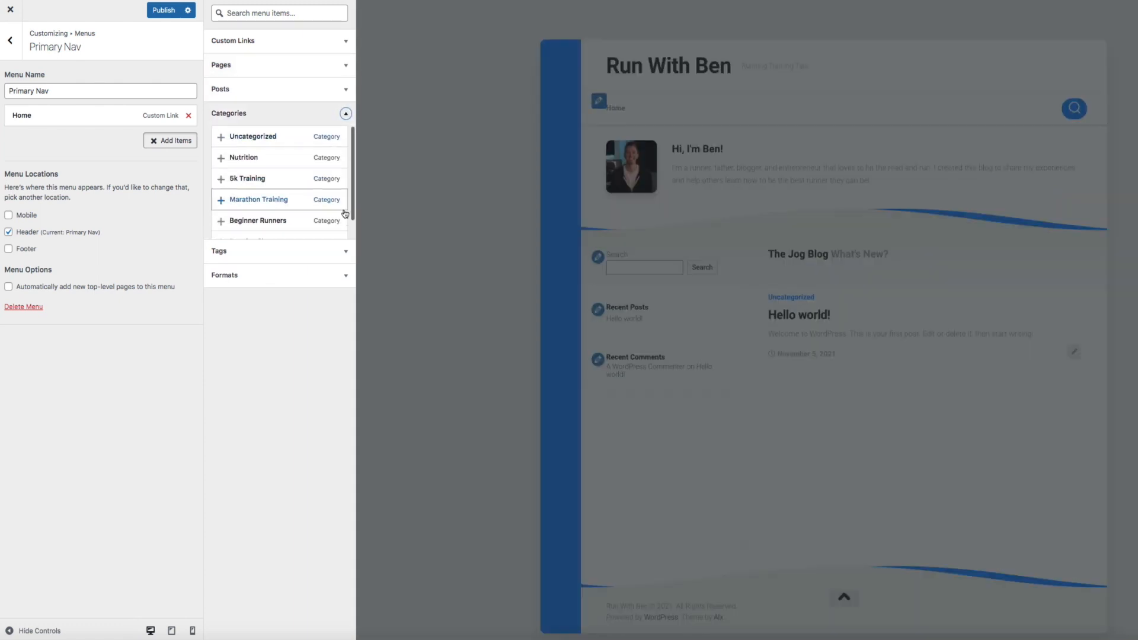
scroll(275, 211, "down", 1)
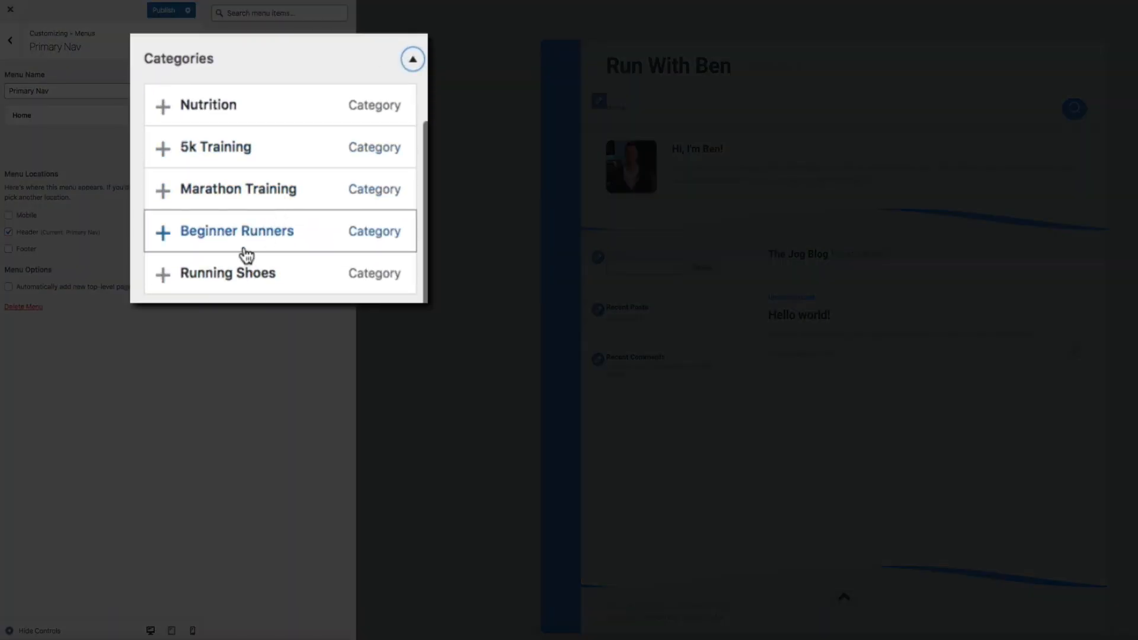
left_click(231, 160)
left_click(233, 111)
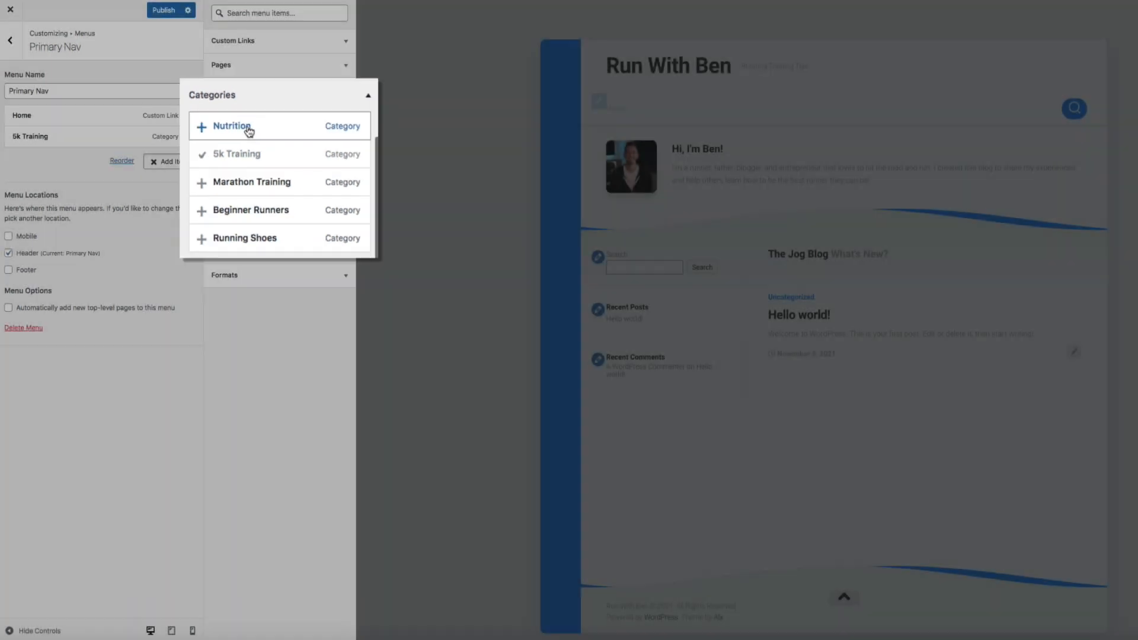
left_click(255, 179)
left_click(256, 200)
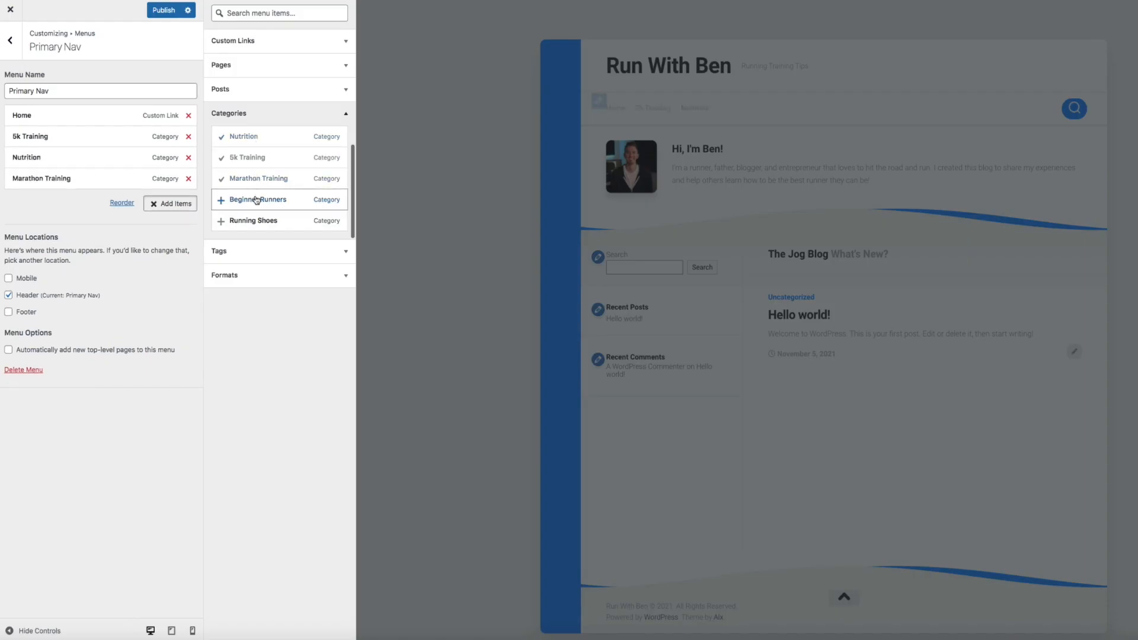
left_click(254, 220)
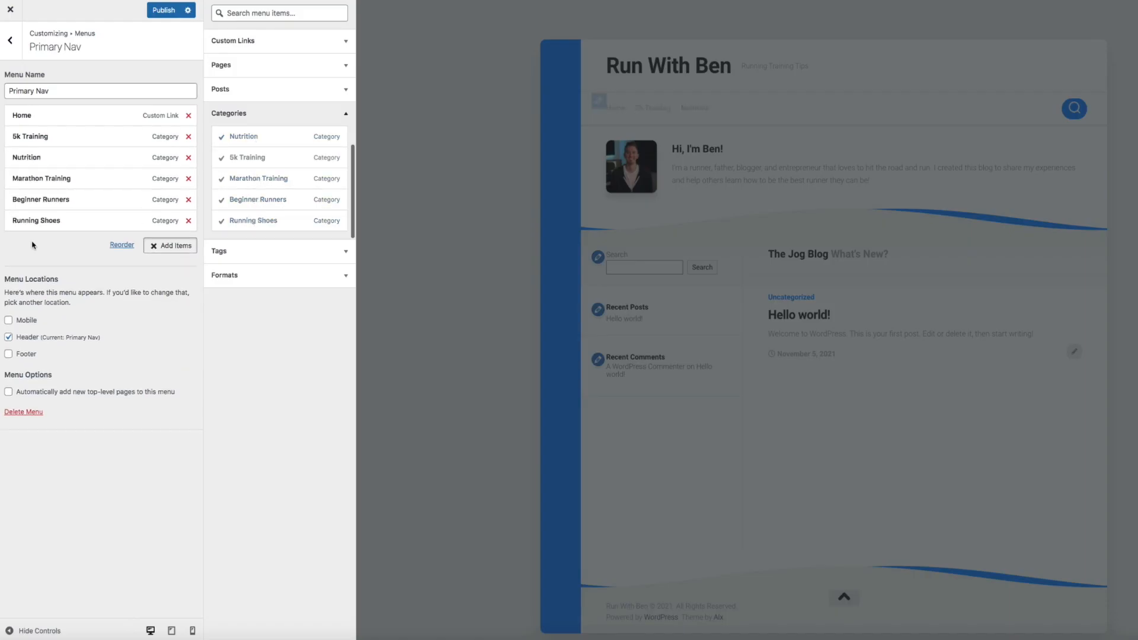
left_click_drag(69, 158, 64, 220)
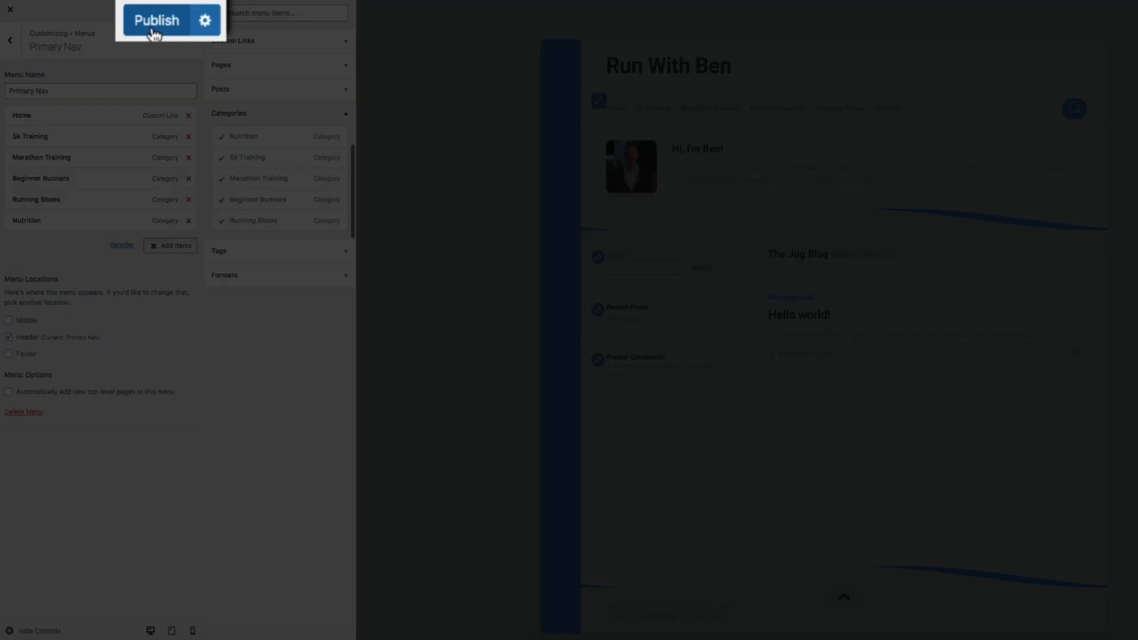
left_click(153, 29)
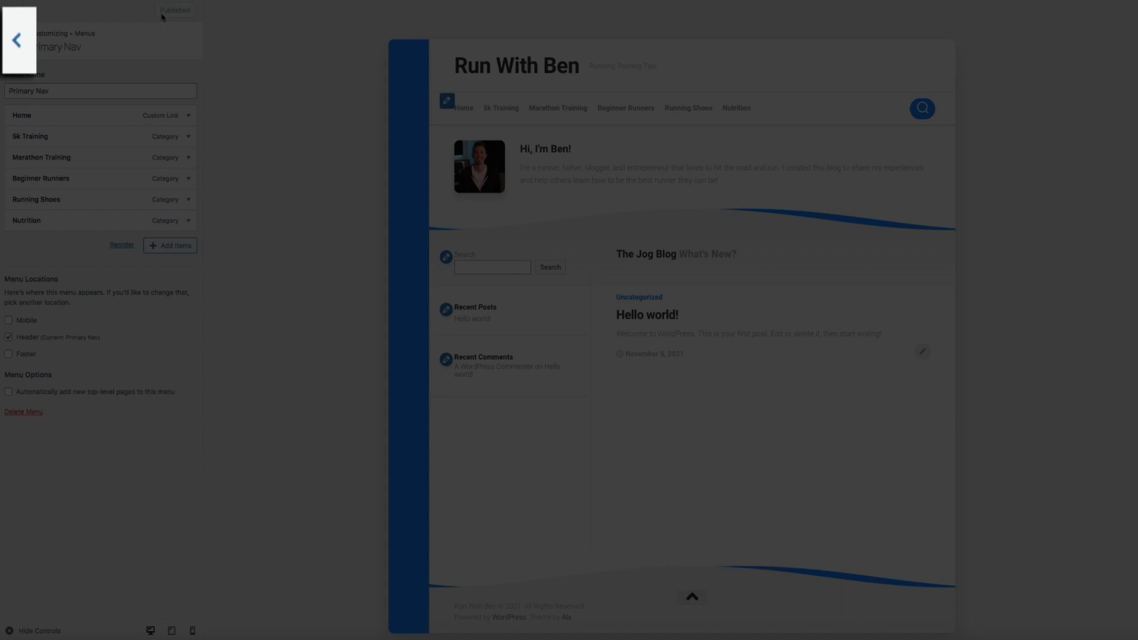
Create a second menu named 'Footer Nav' assigned to the Footer location
left_click(15, 54)
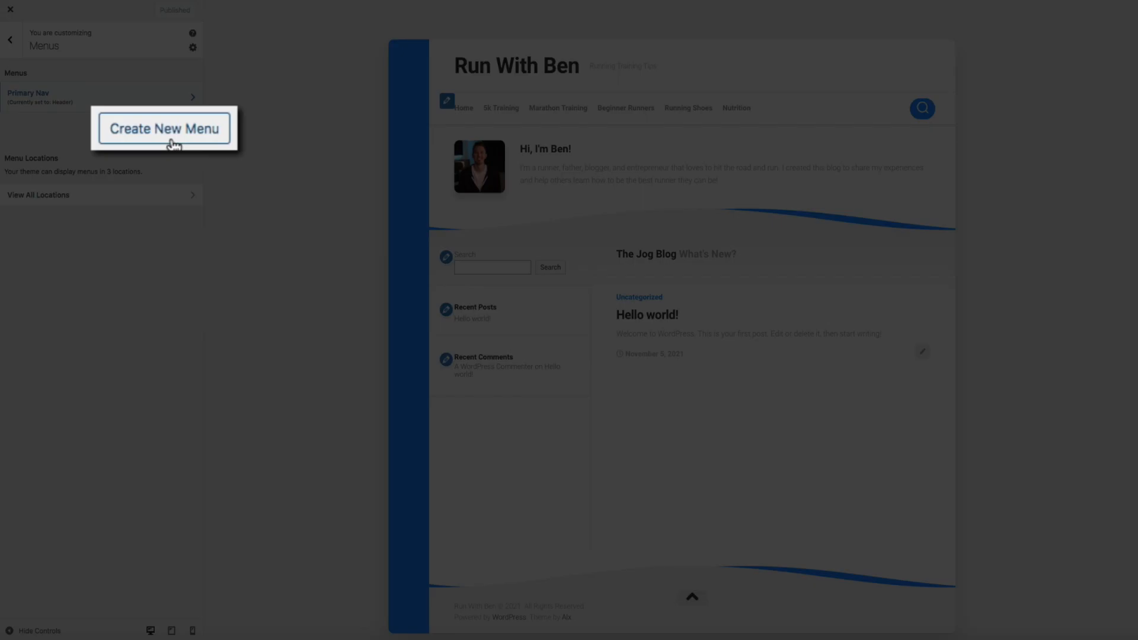
left_click(173, 144)
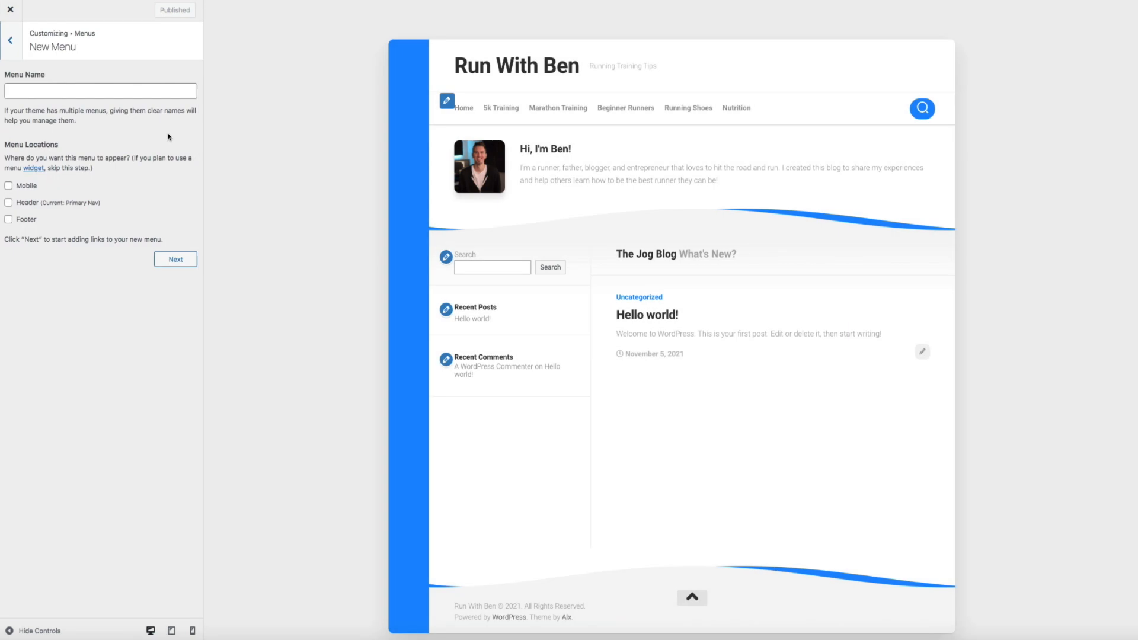
left_click(78, 89)
type("Footer Nav")
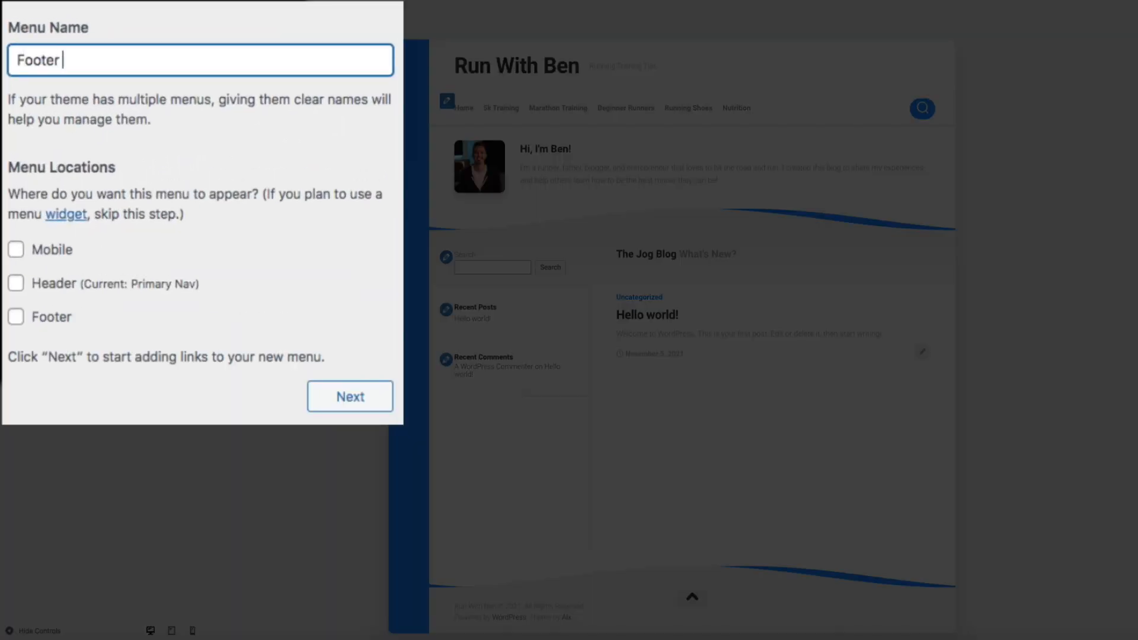
left_click(16, 320)
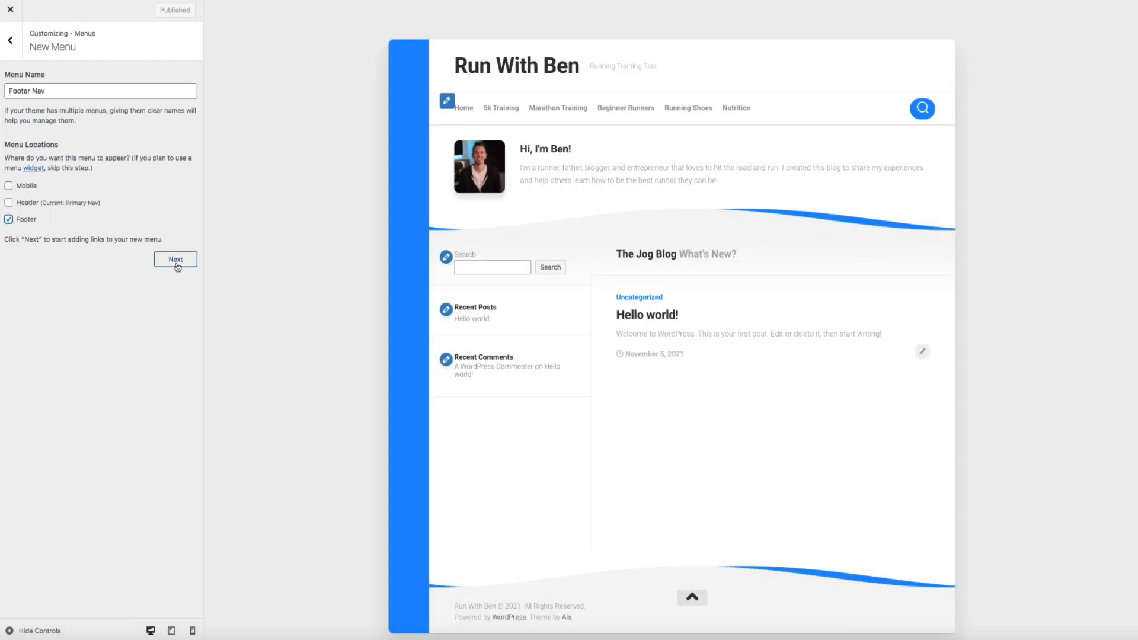
left_click(176, 260)
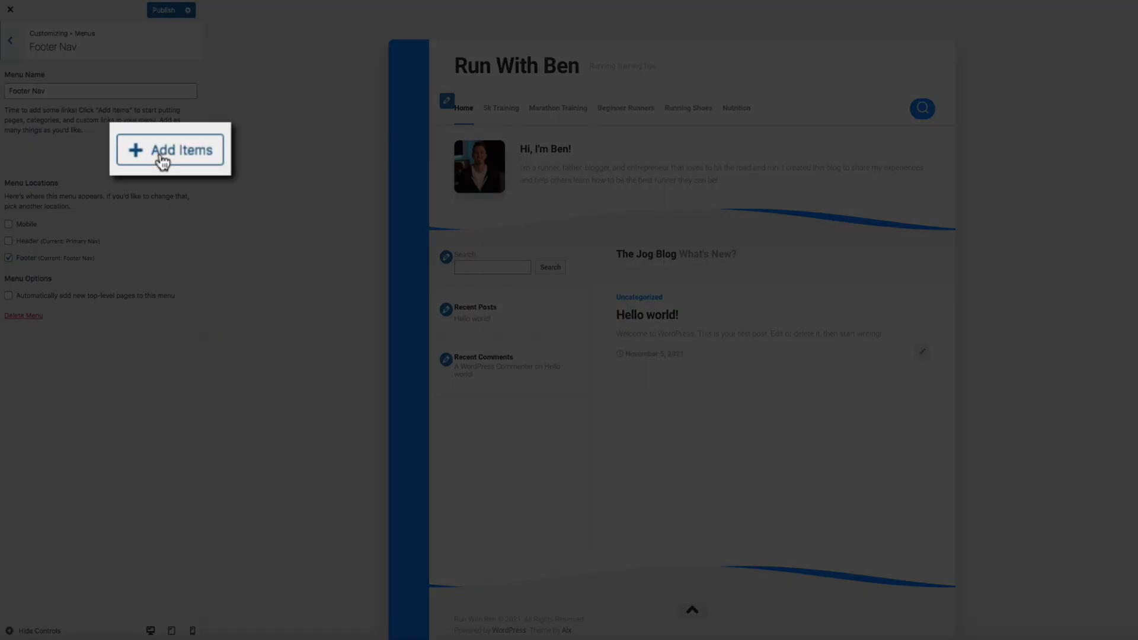
Add the Privacy Policy and Contact pages to Footer Nav and publish
left_click(166, 152)
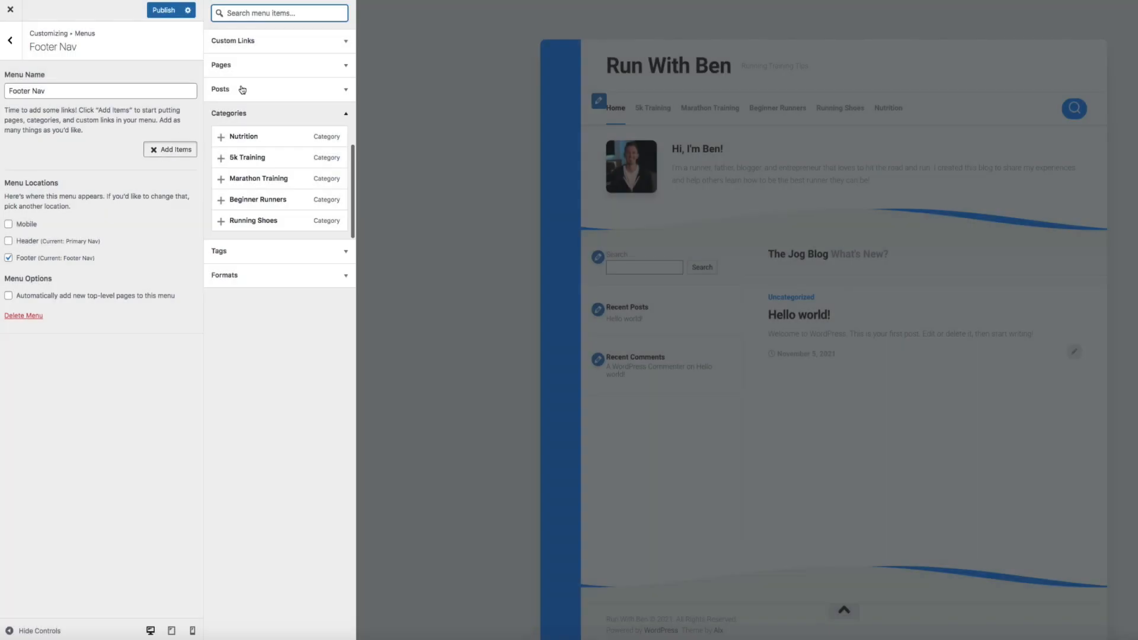
left_click(337, 65)
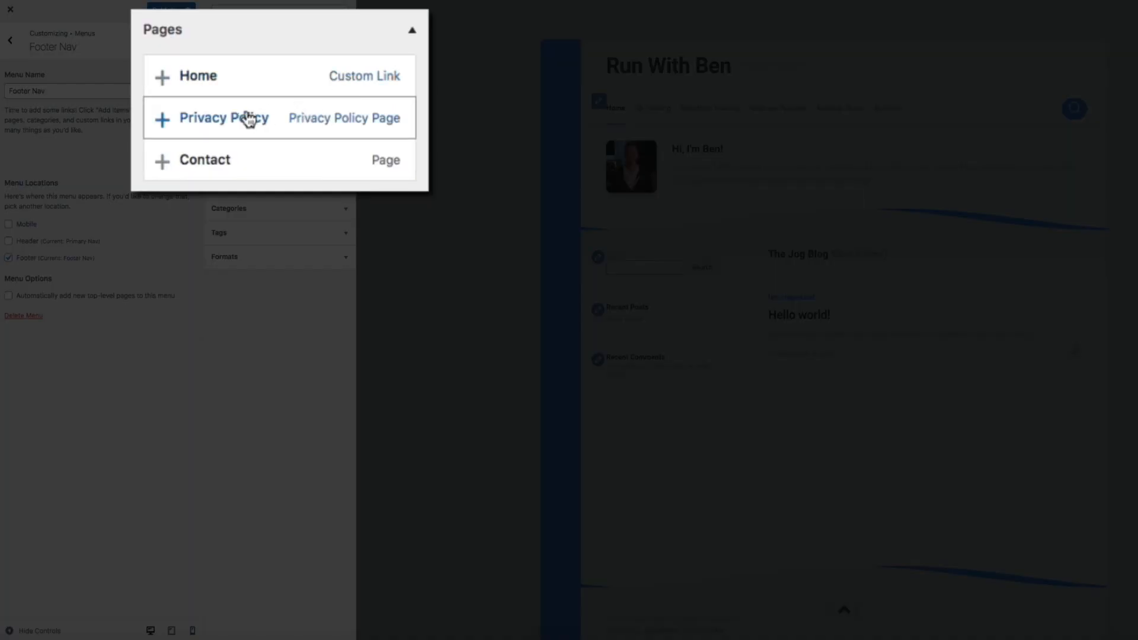
left_click(247, 118)
left_click(282, 172)
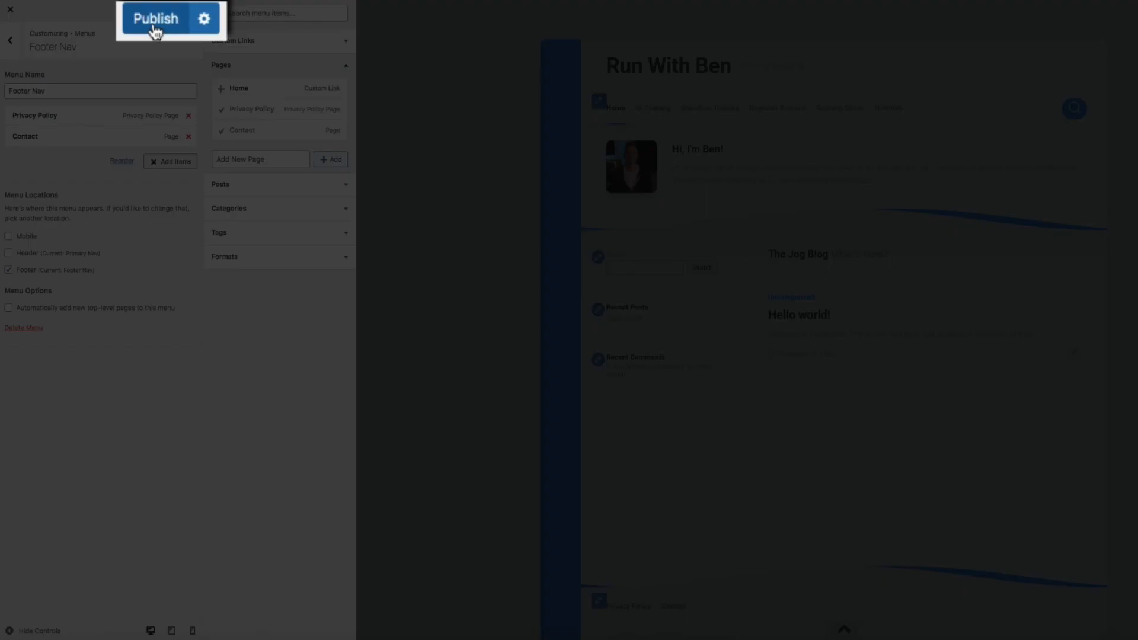
left_click(155, 30)
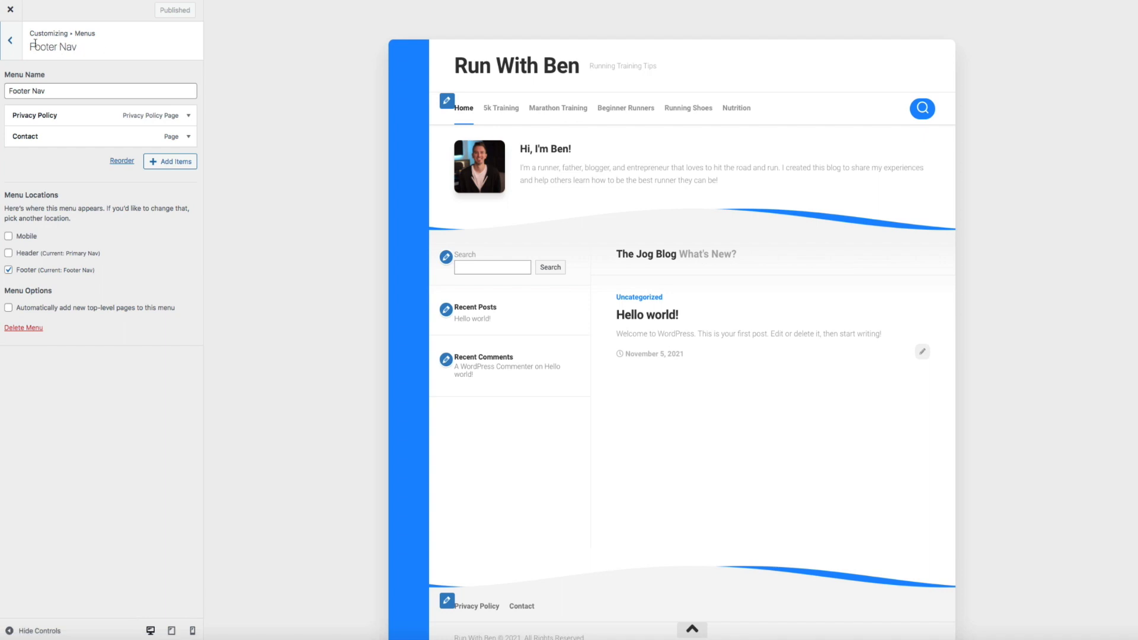
Close the Customizer and go to the Dashboard from the Run With Ben admin-bar menu
left_click(11, 11)
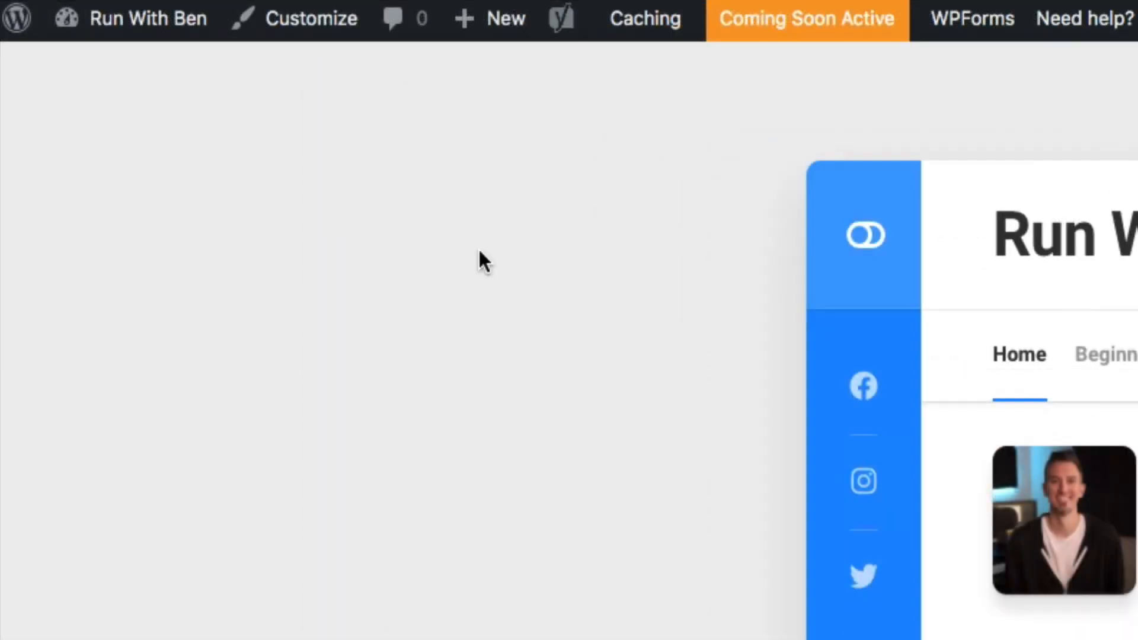
mouse_move(181, 26)
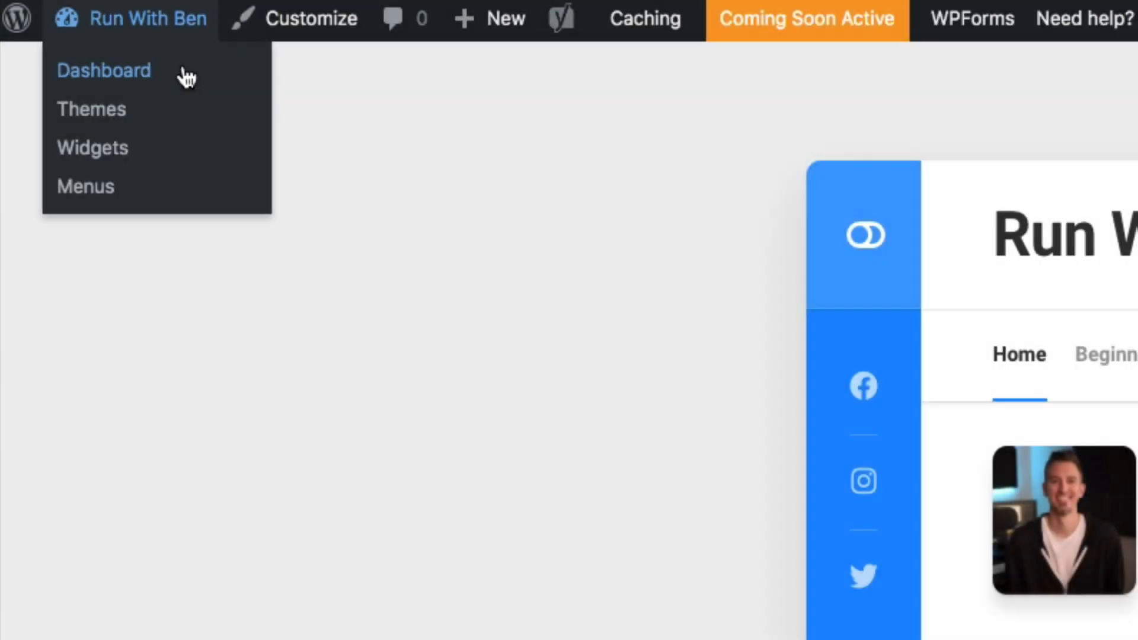
left_click(184, 74)
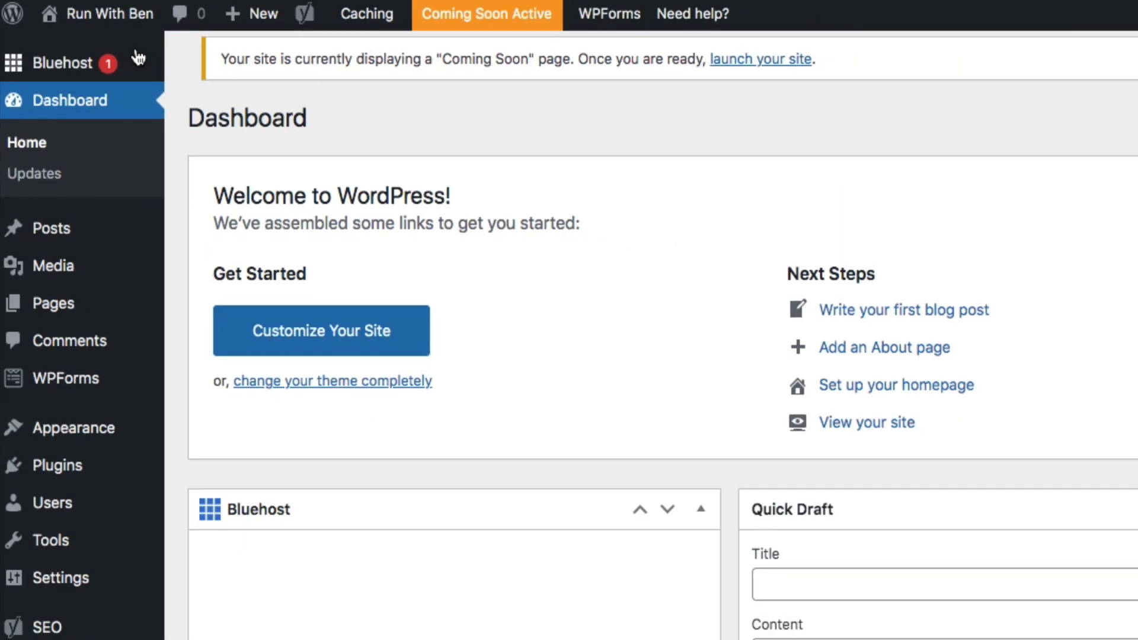
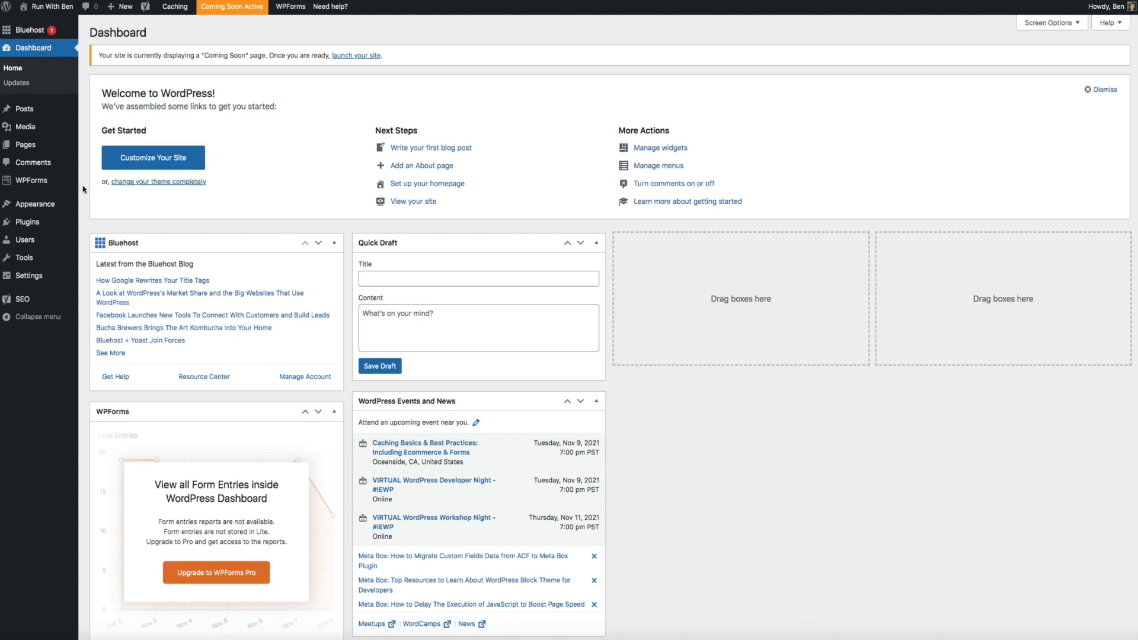
Tick GDPR Enhancements in WPForms Settings and save the settings
mouse_move(53, 180)
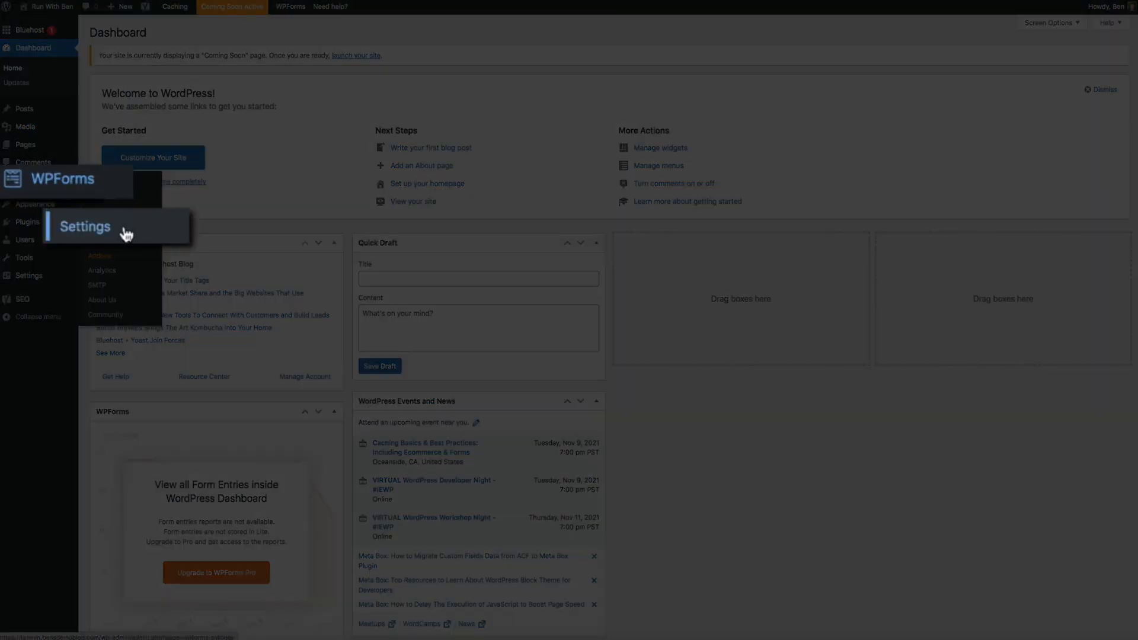
left_click(121, 230)
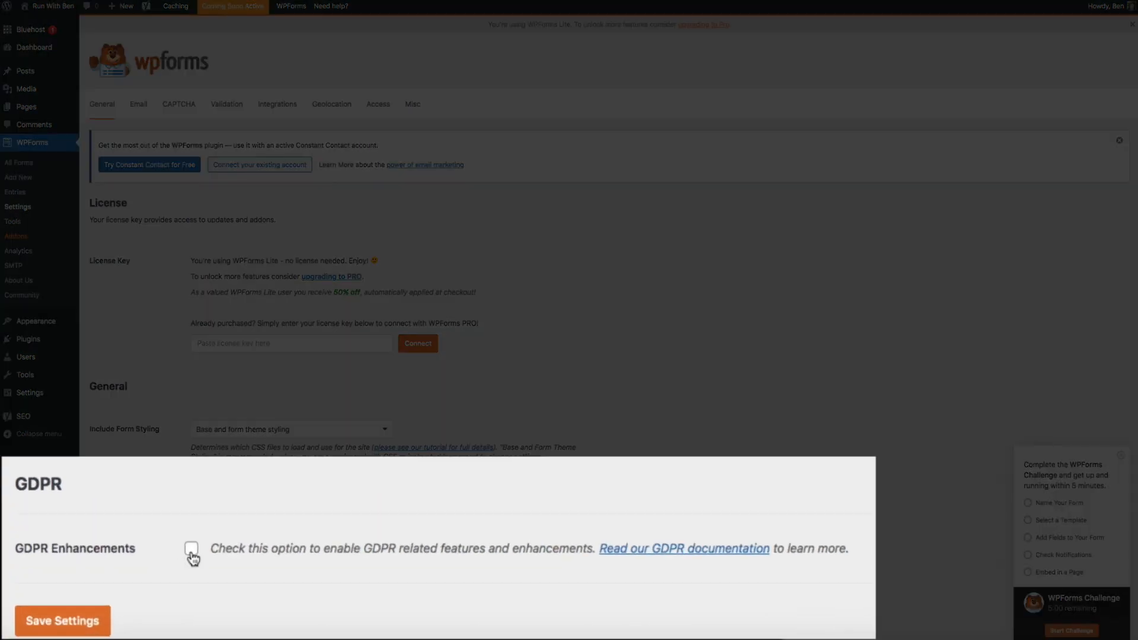
left_click(192, 548)
left_click(62, 629)
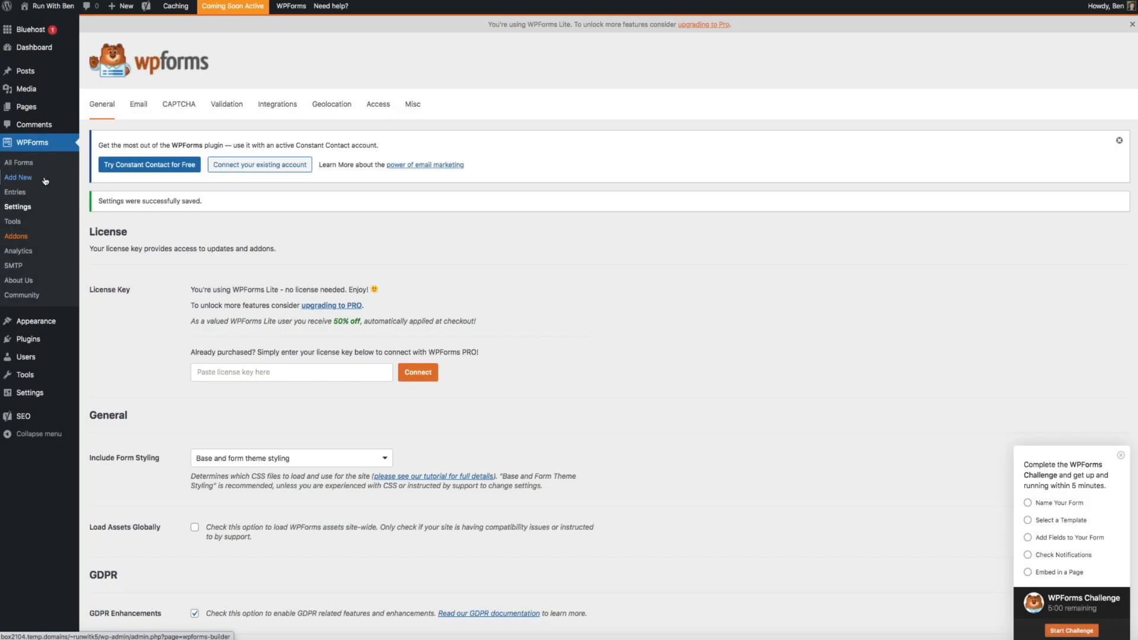
left_click(45, 181)
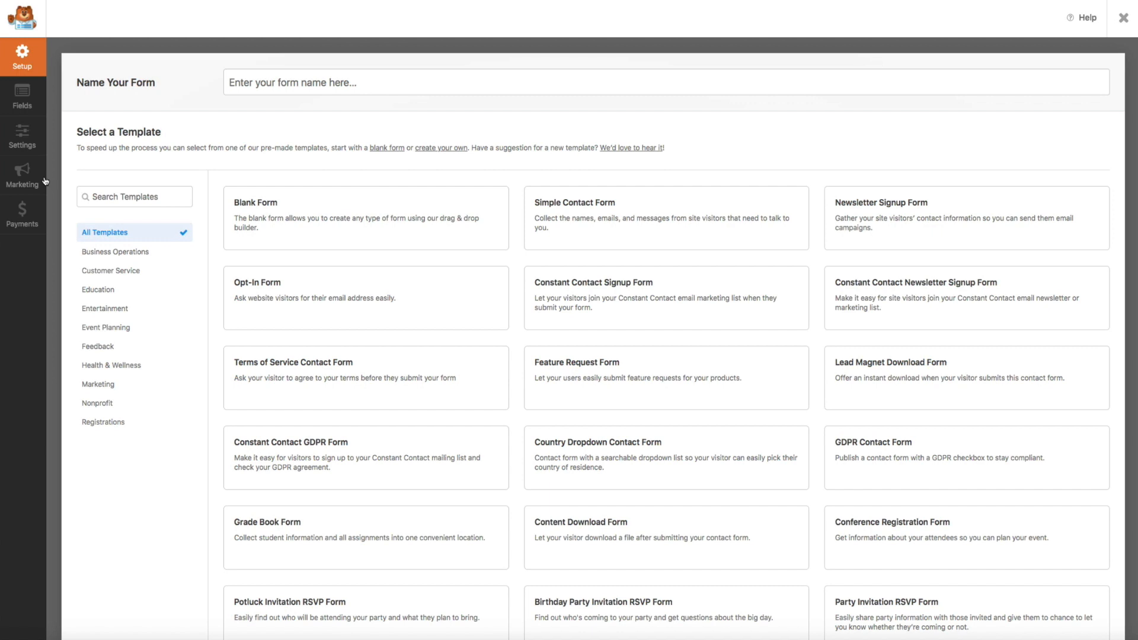
Build 'Contact Form' from the GDPR Contact Form template, save it, and exit the builder
left_click(244, 83)
type("Contact Form")
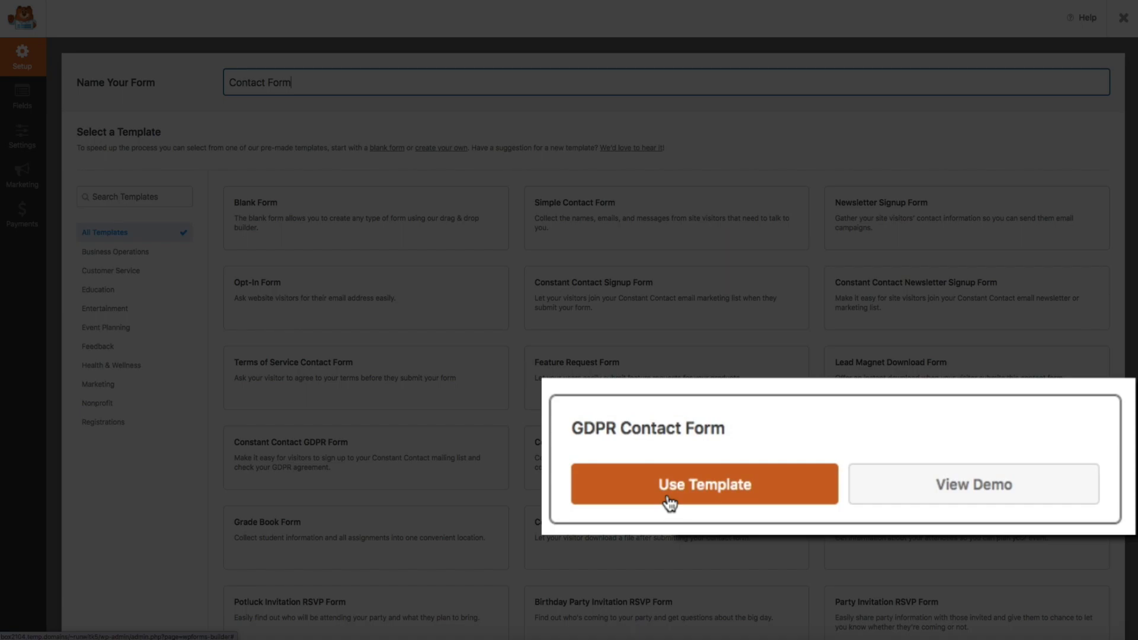
left_click(670, 501)
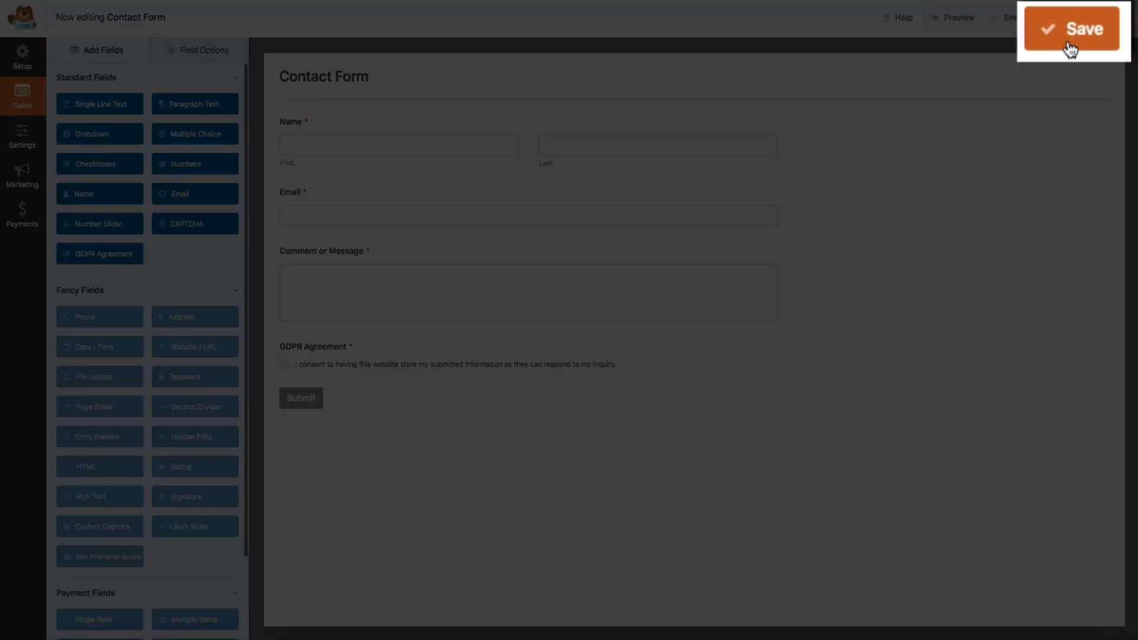
left_click(1071, 46)
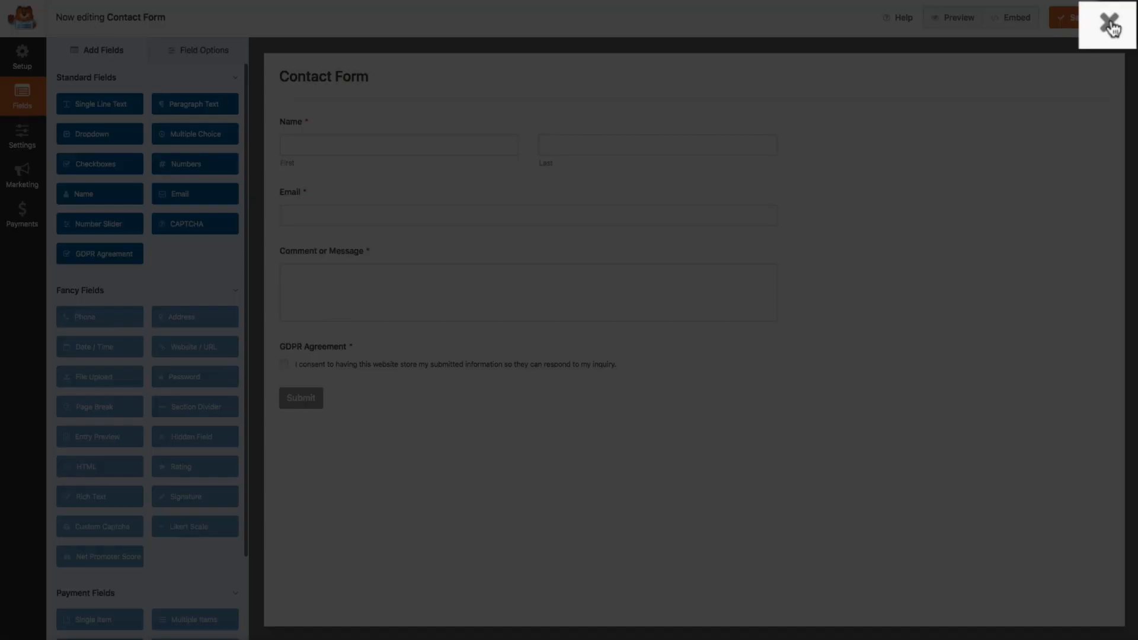
left_click(1111, 26)
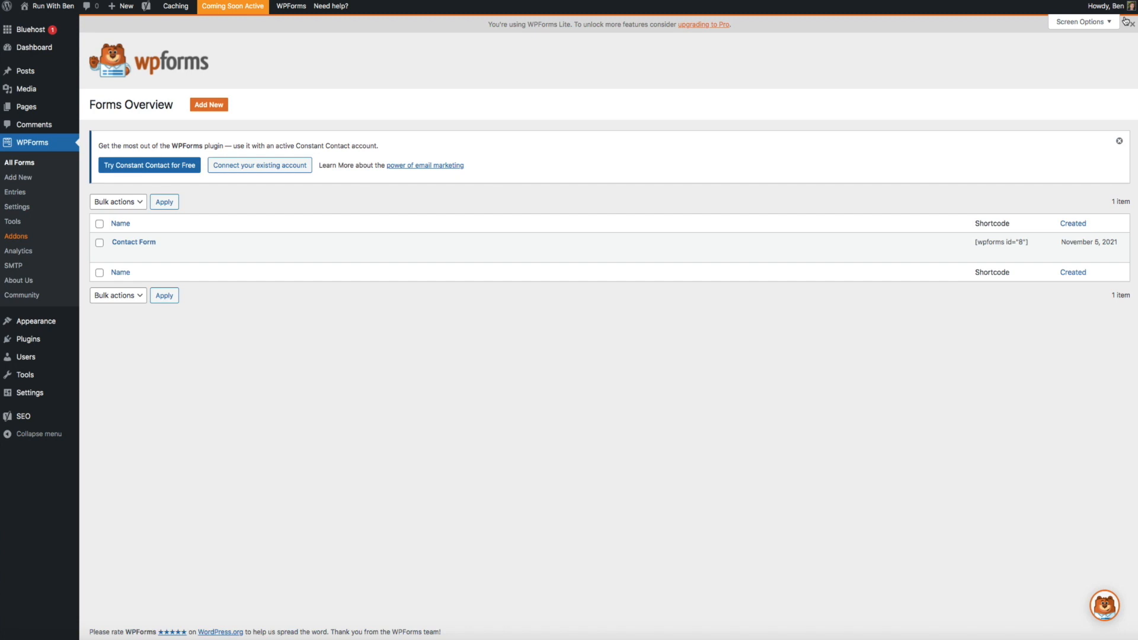
Visit the site, follow the footer Contact link, and edit that page
mouse_move(64, 13)
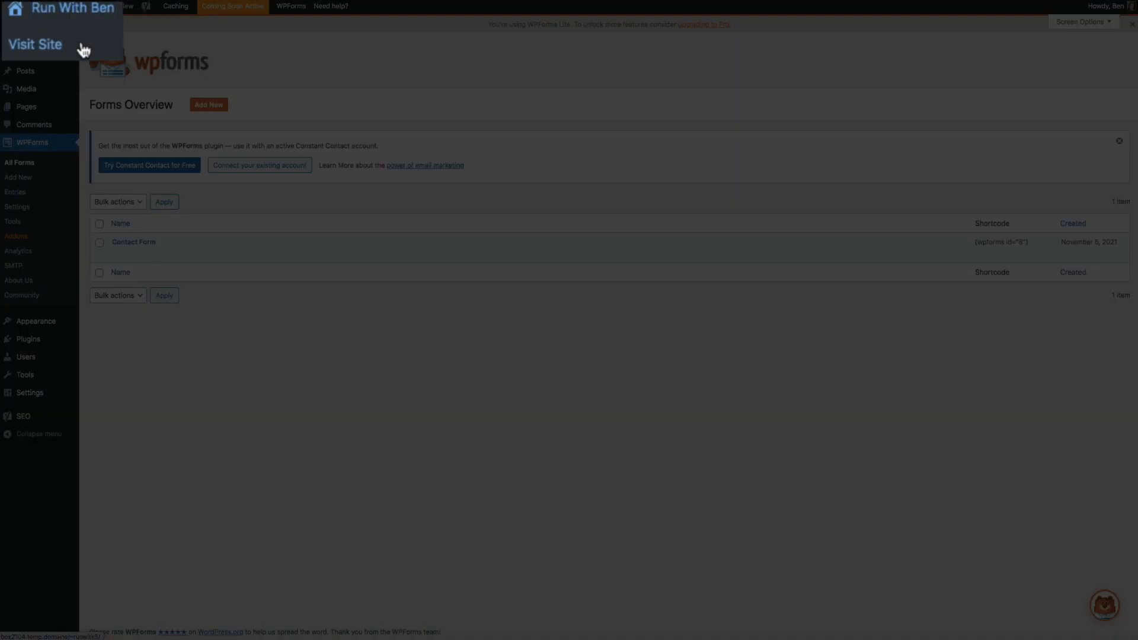
left_click(83, 50)
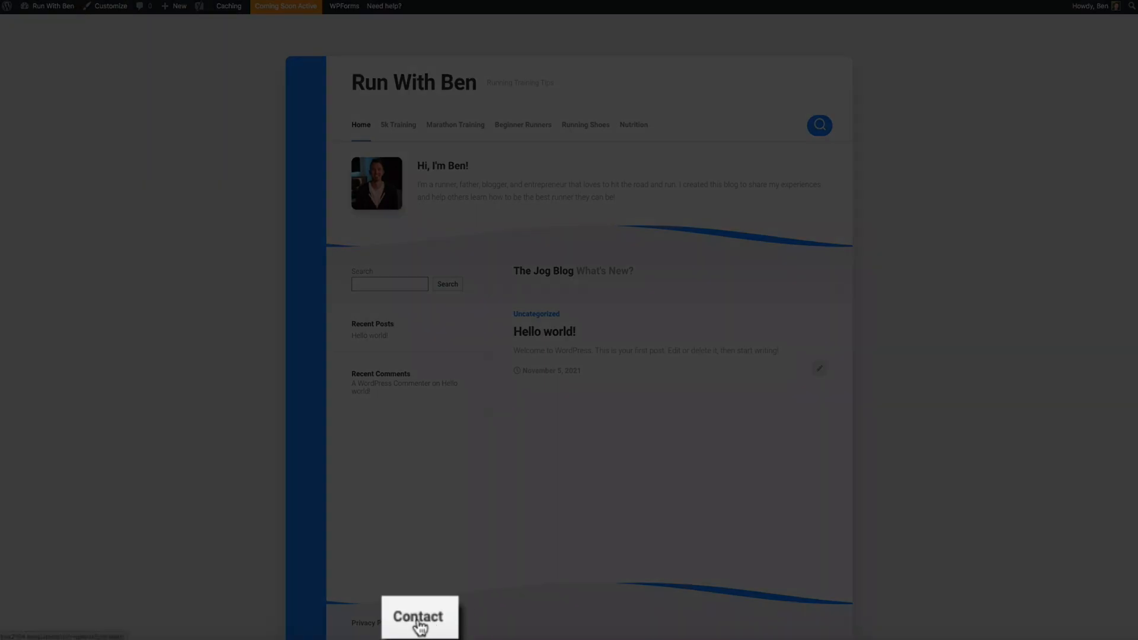
left_click(419, 627)
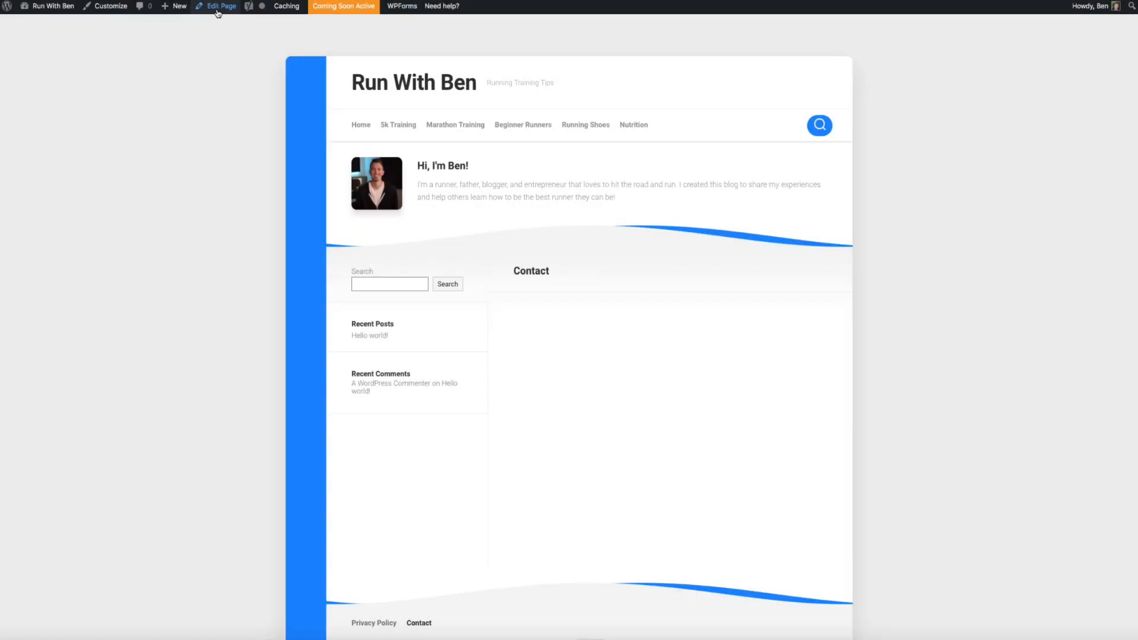
left_click(218, 13)
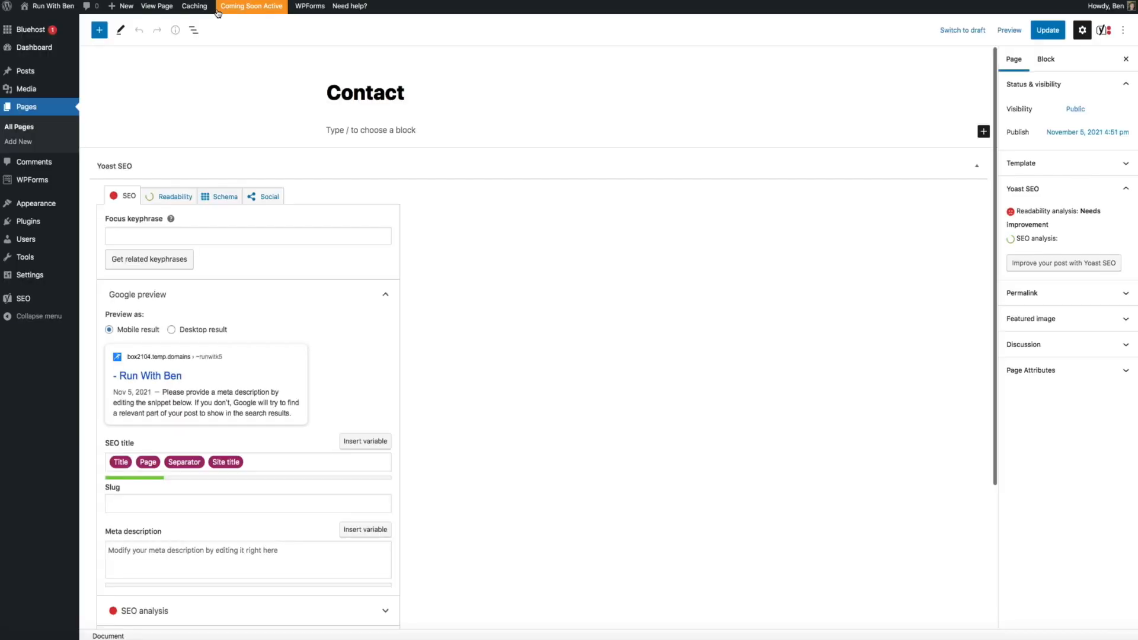
left_click(360, 130)
Add a Lorem ipsum paragraph and a WPForms block showing Contact Form, then update the page
type("Lorem ipsum dolor sit amet, consectetuer adipiscing elit. Aenean commodo ligula eget dolor. Aenean massa. Cum sociis natoque penatibus et magnis dis parturient montes, nascetur ridiculus mus.")
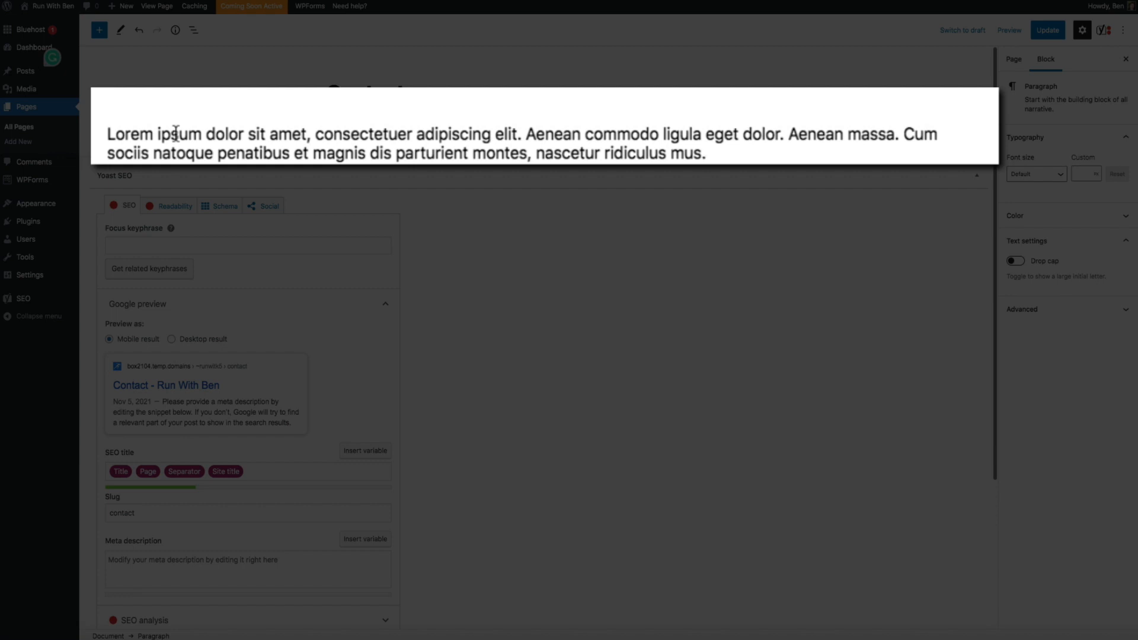
key("Return")
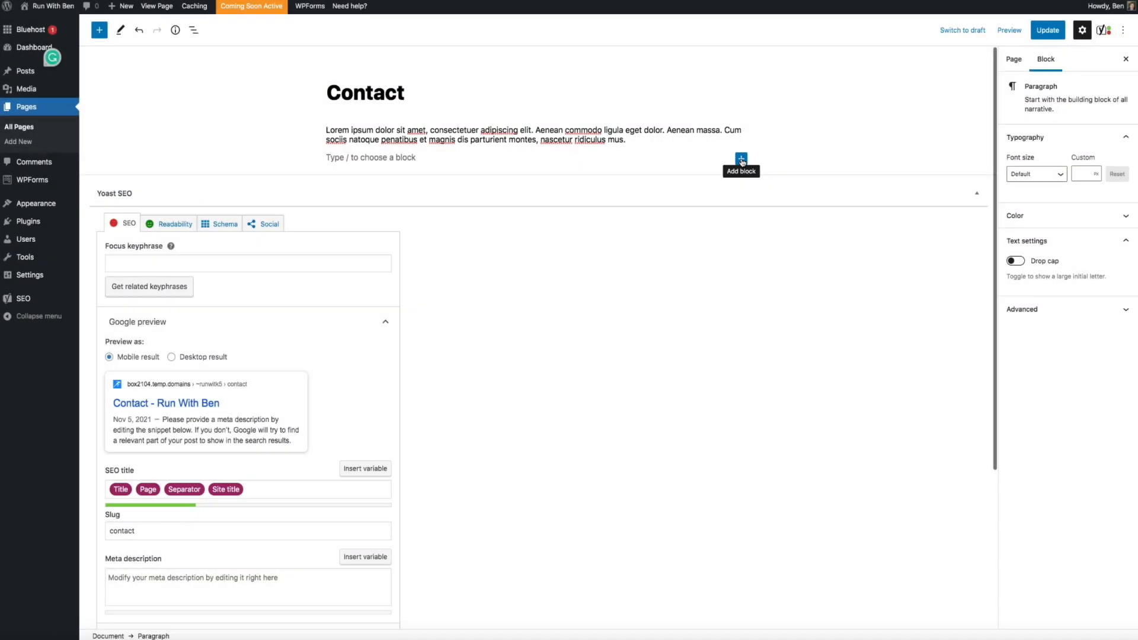
left_click(740, 159)
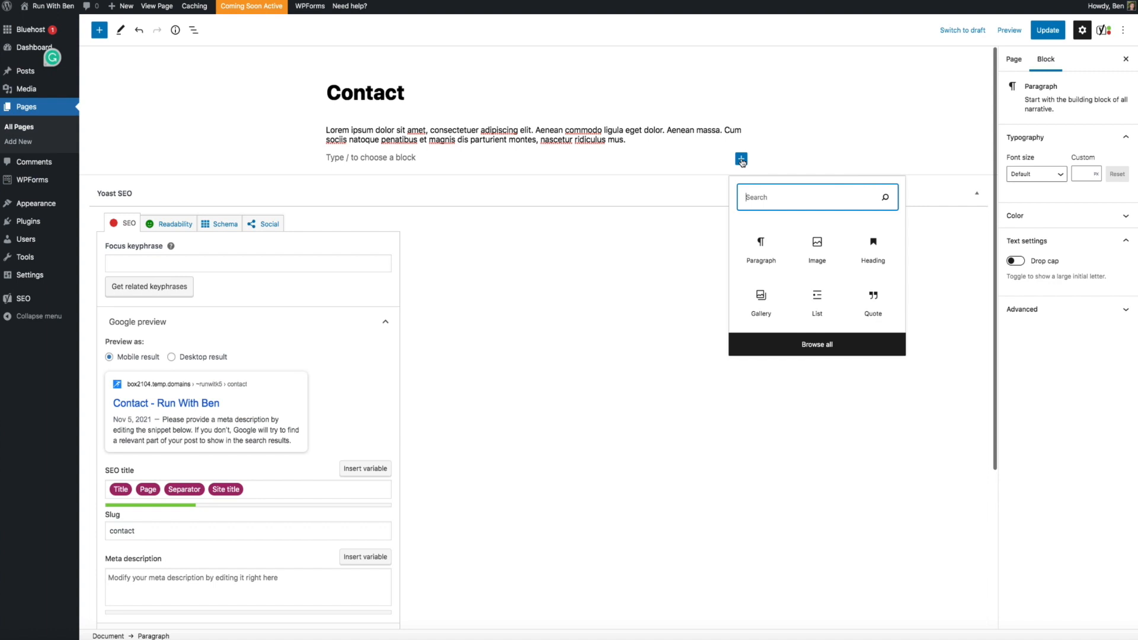
type("wp")
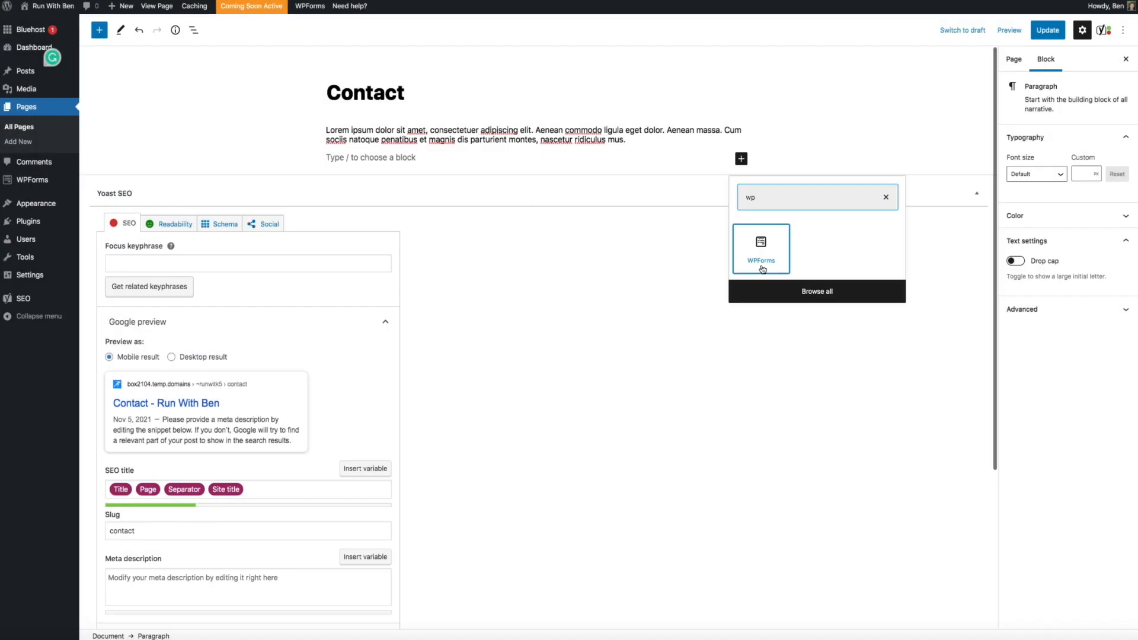
left_click(762, 268)
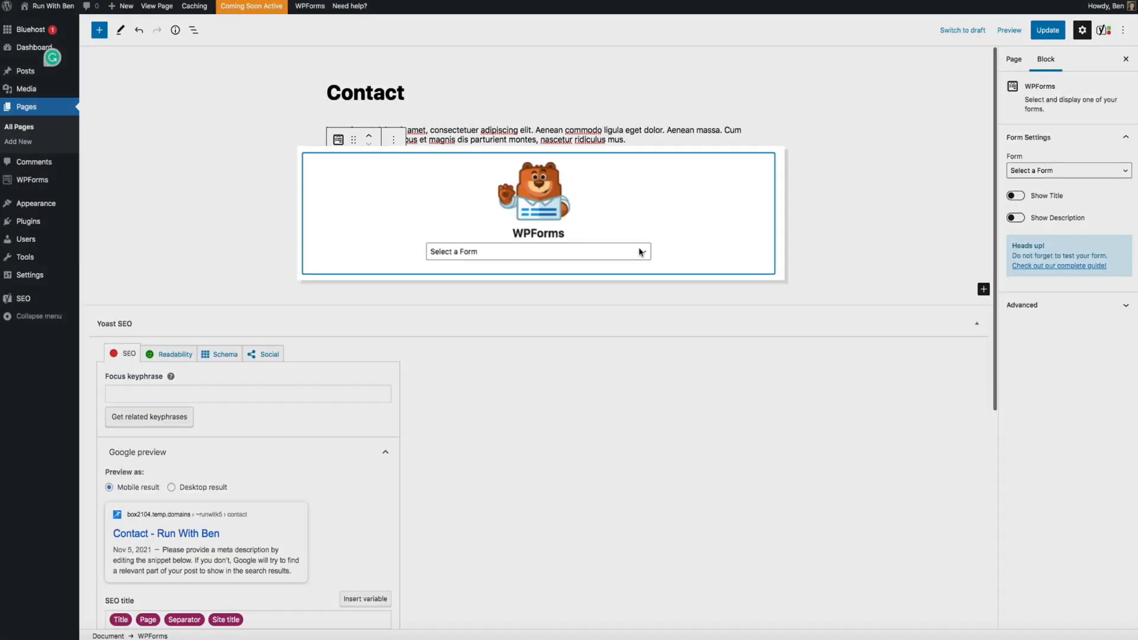
left_click(640, 252)
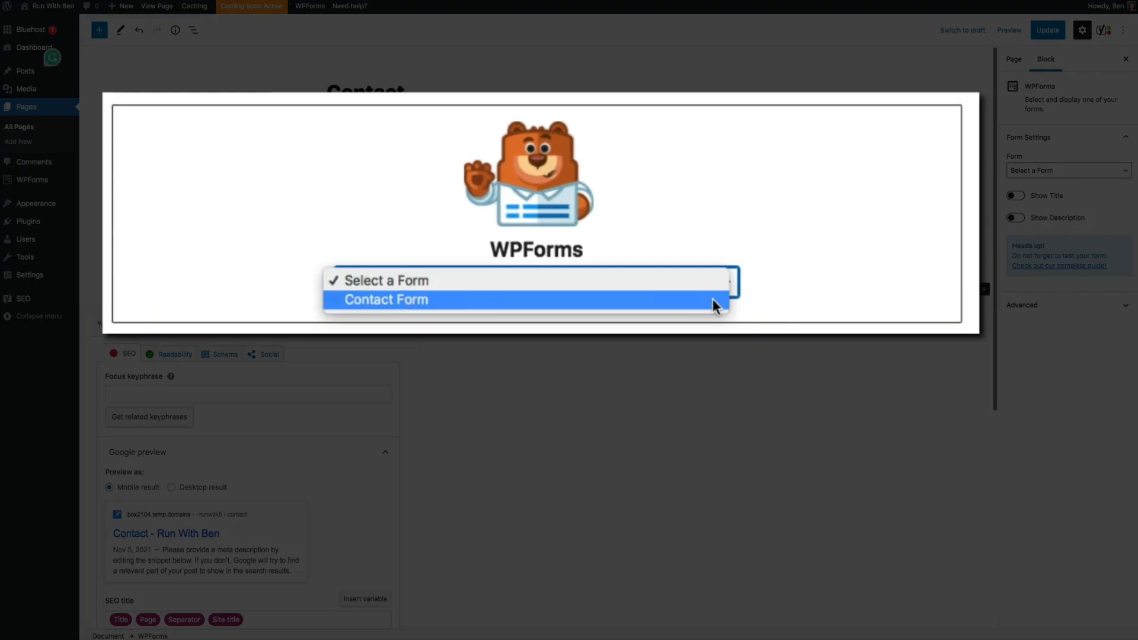
left_click(712, 299)
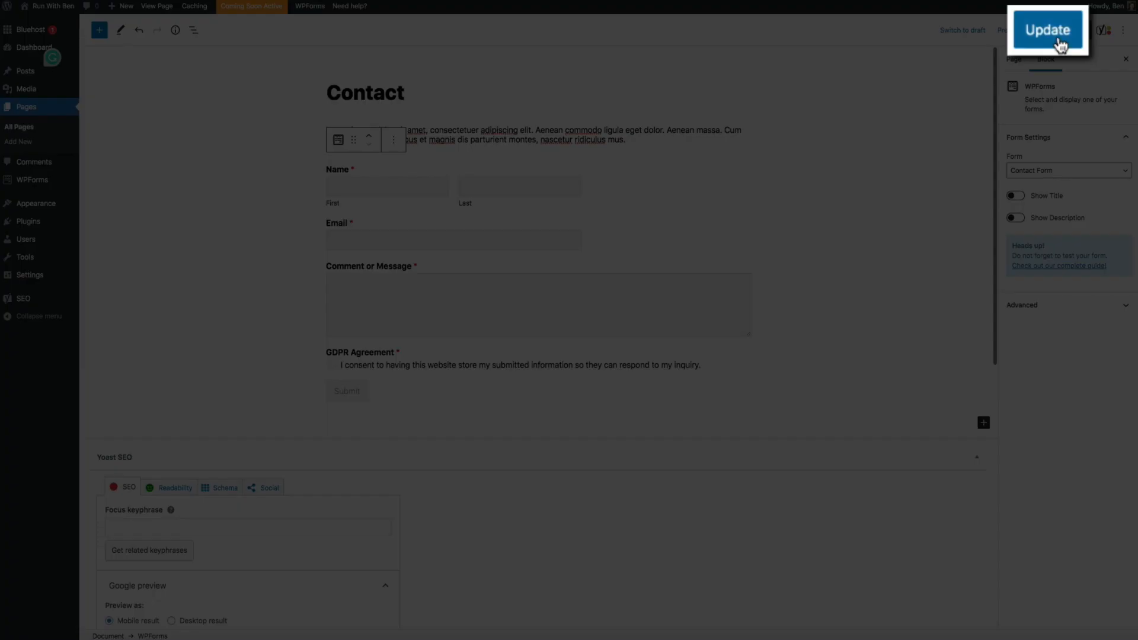
left_click(1055, 39)
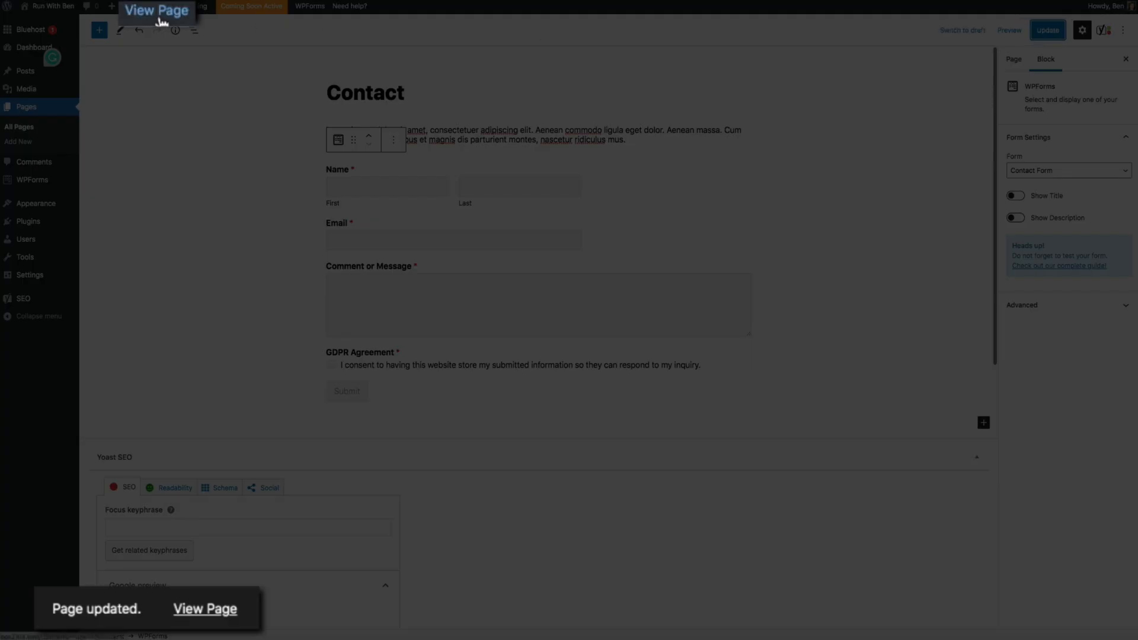
Open the updated Contact page on the live site
left_click(160, 22)
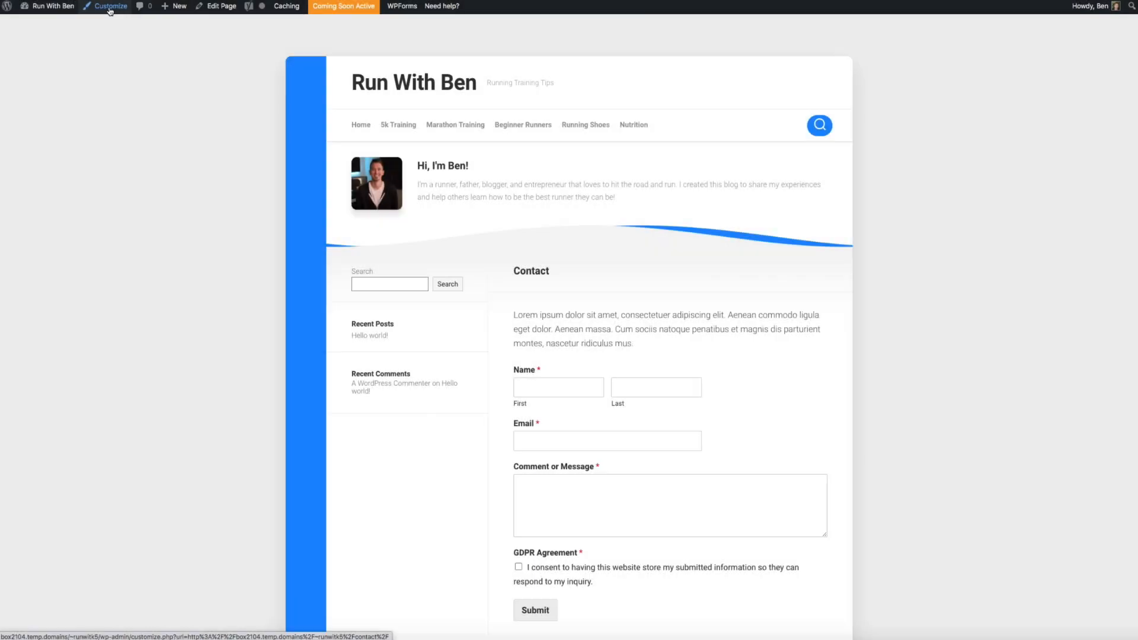
In Theme Options > Social Links, add a link titled Facebook with the facebook icon
left_click(110, 8)
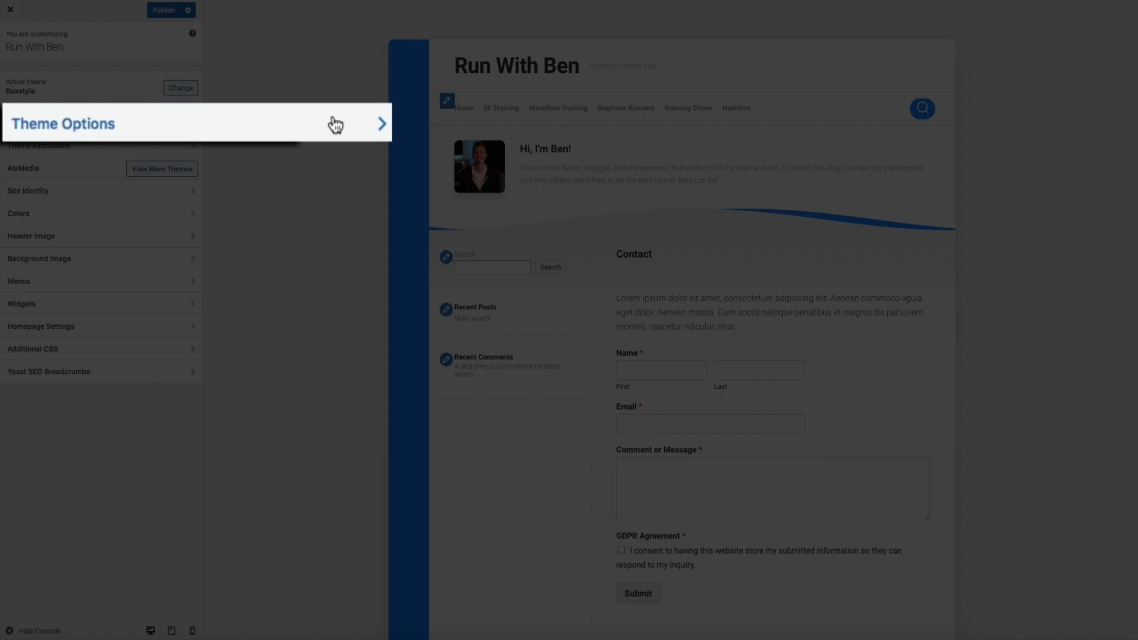
left_click(335, 125)
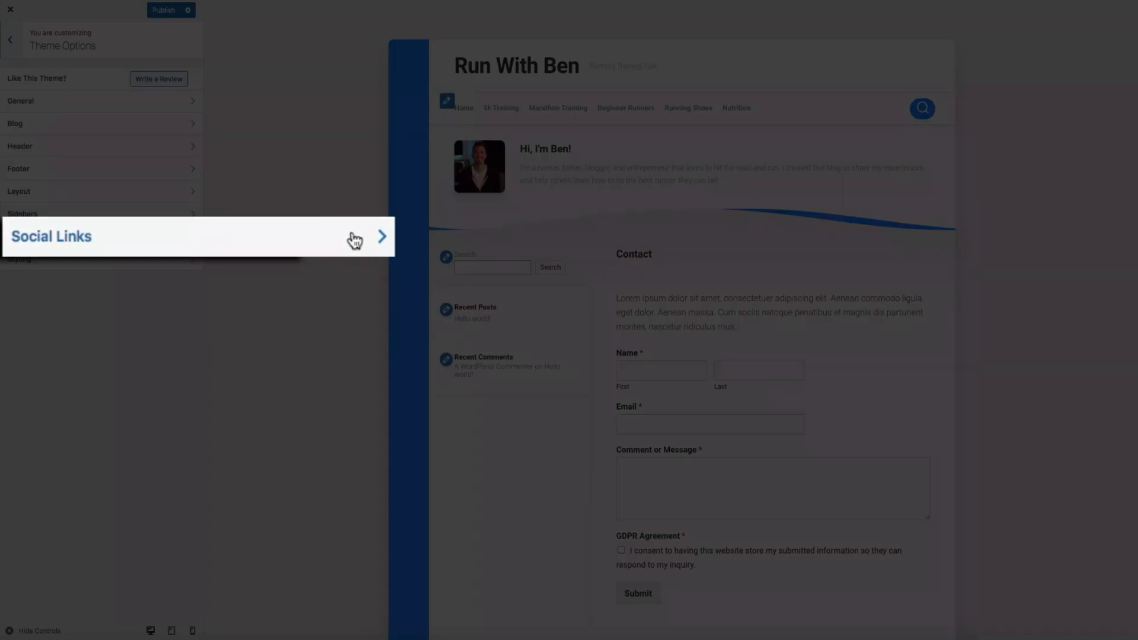
left_click(178, 237)
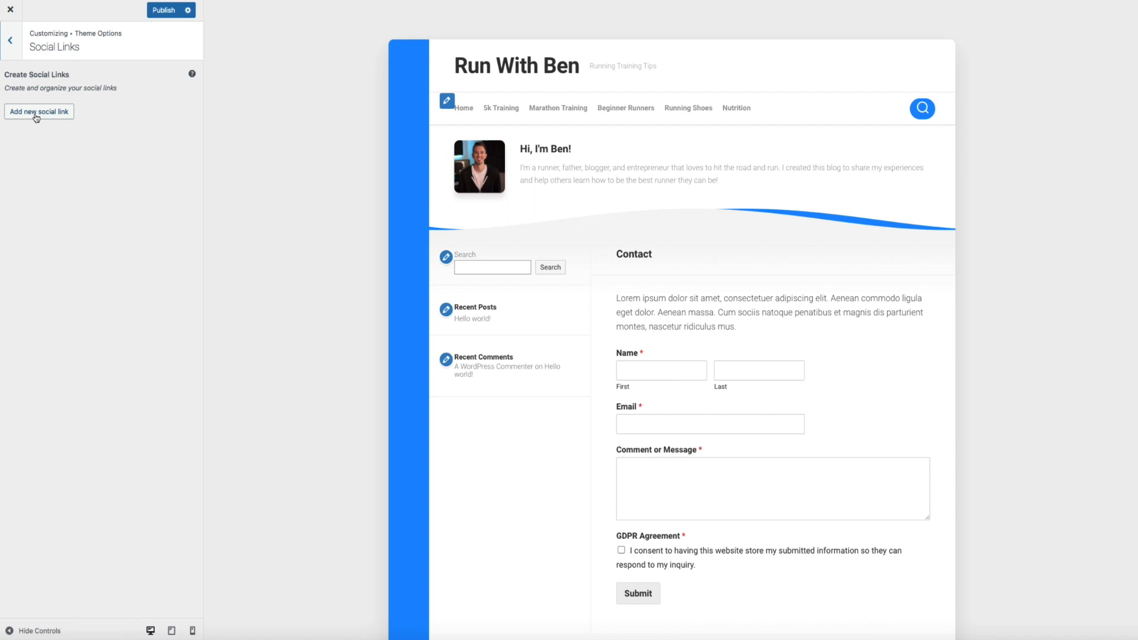
left_click(37, 114)
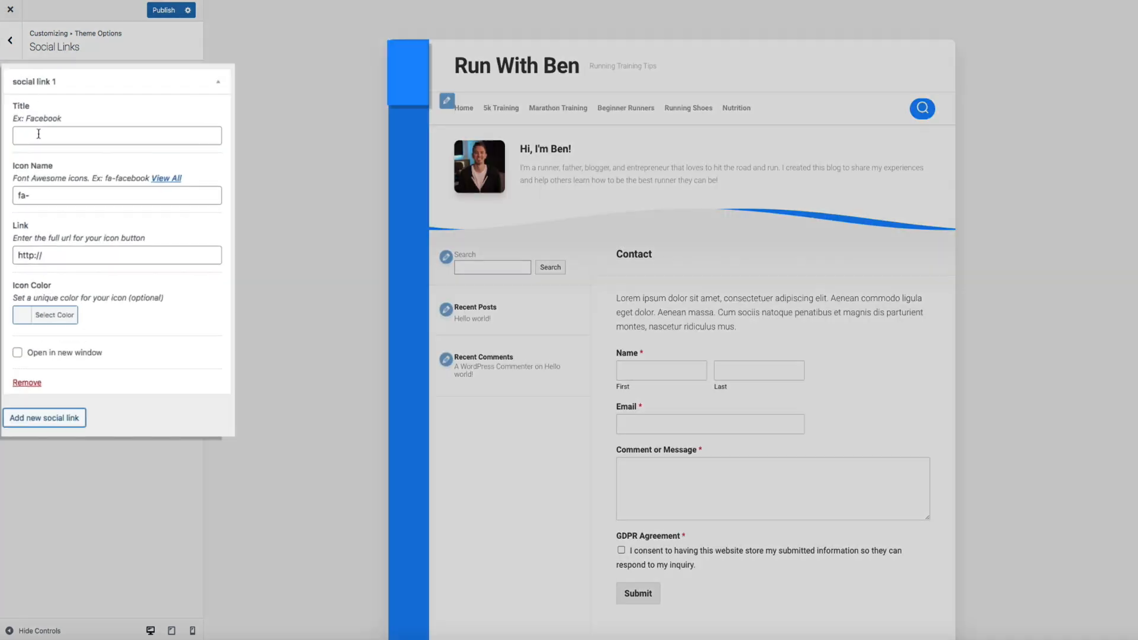
left_click(39, 134)
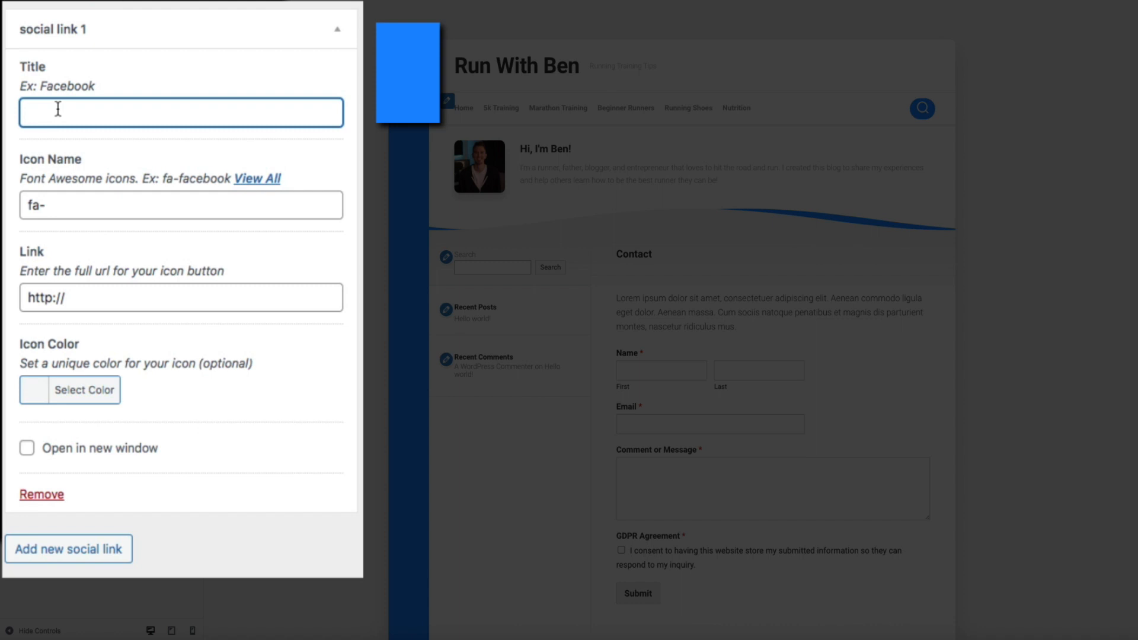
type("Facebook")
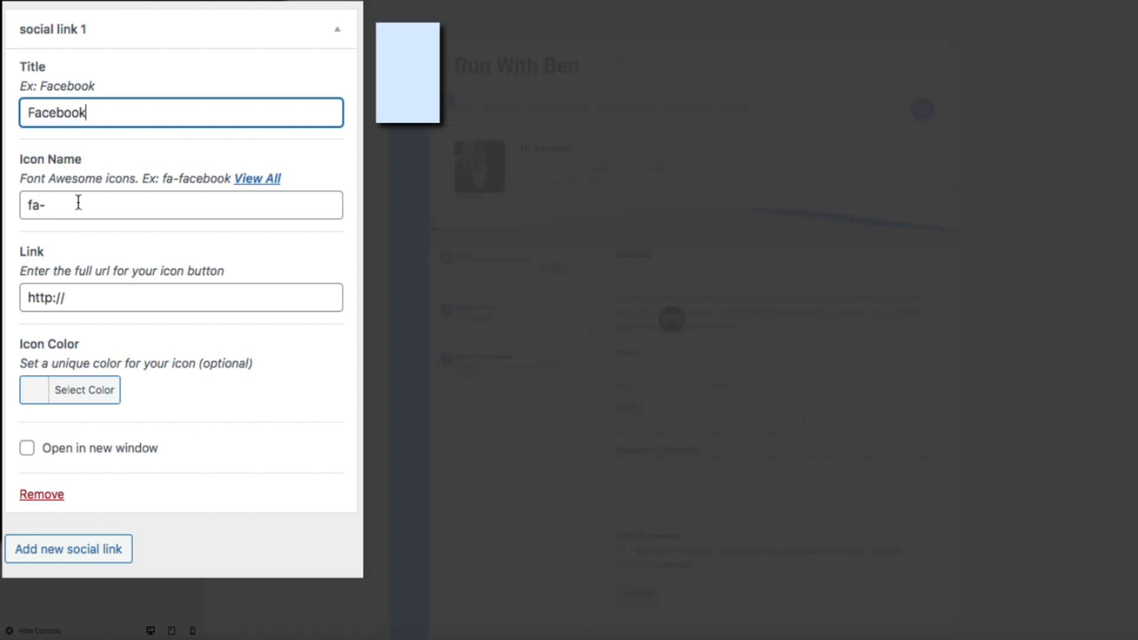
left_click(82, 203)
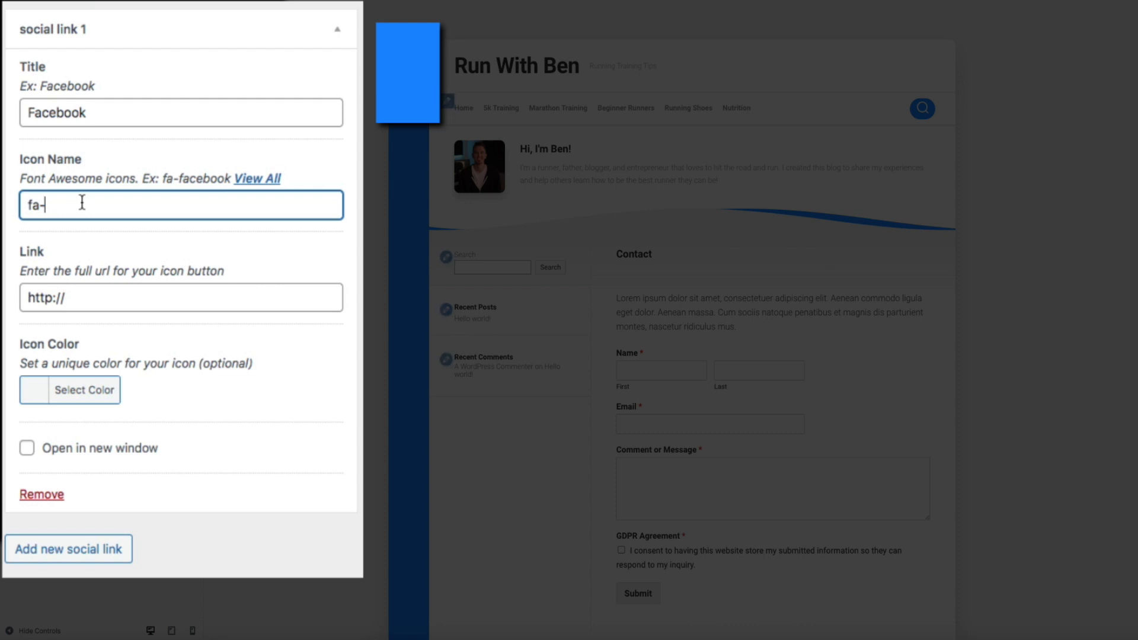
type("facebook")
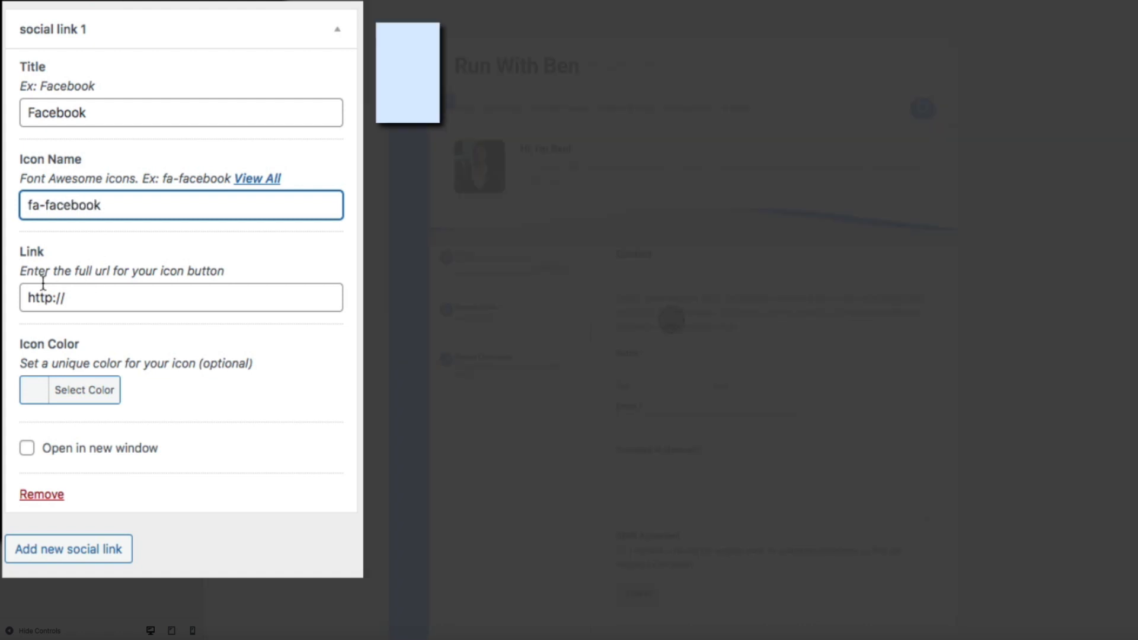
left_click(54, 297)
type("s")
left_click(101, 297)
type("www.facebook.com")
type("/blo")
key("BackSpace")
type("logwithben")
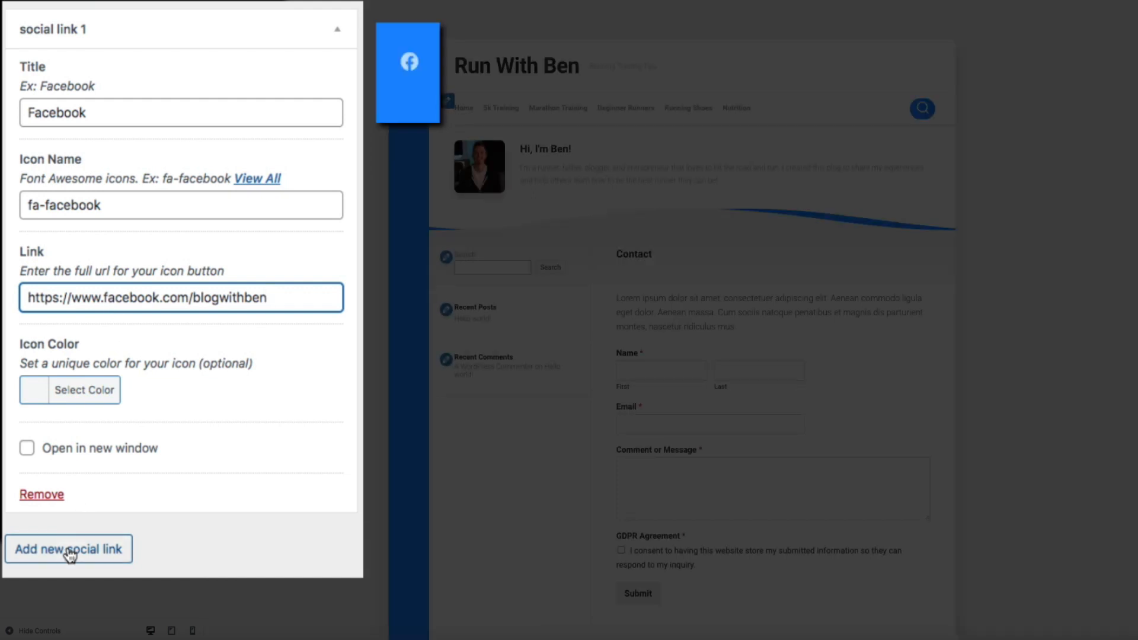
left_click(69, 553)
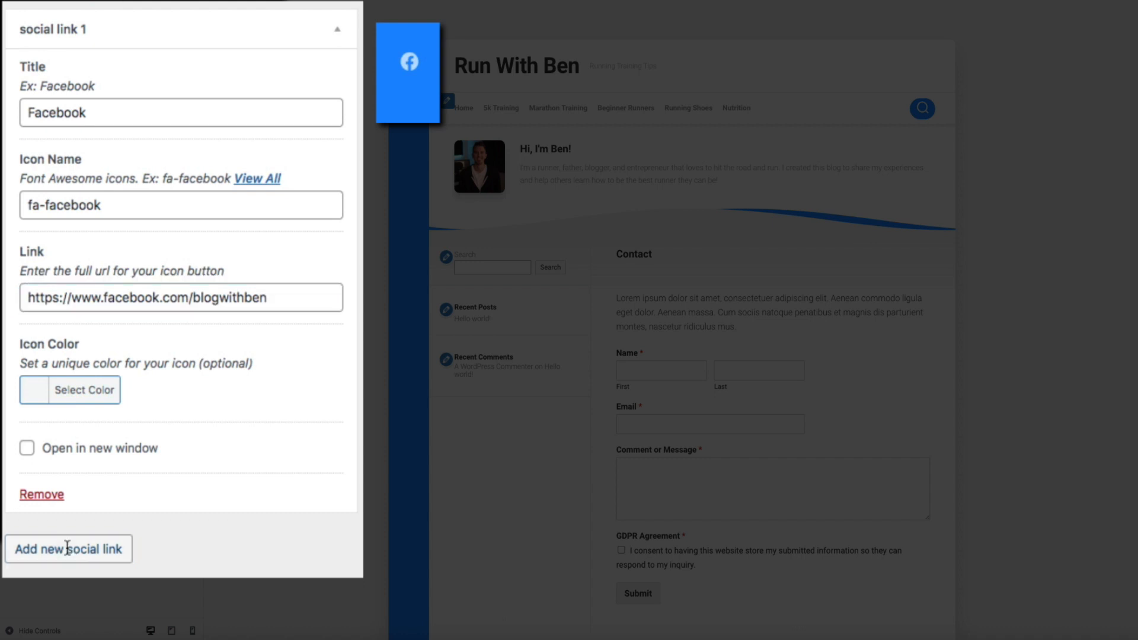
left_click(65, 429)
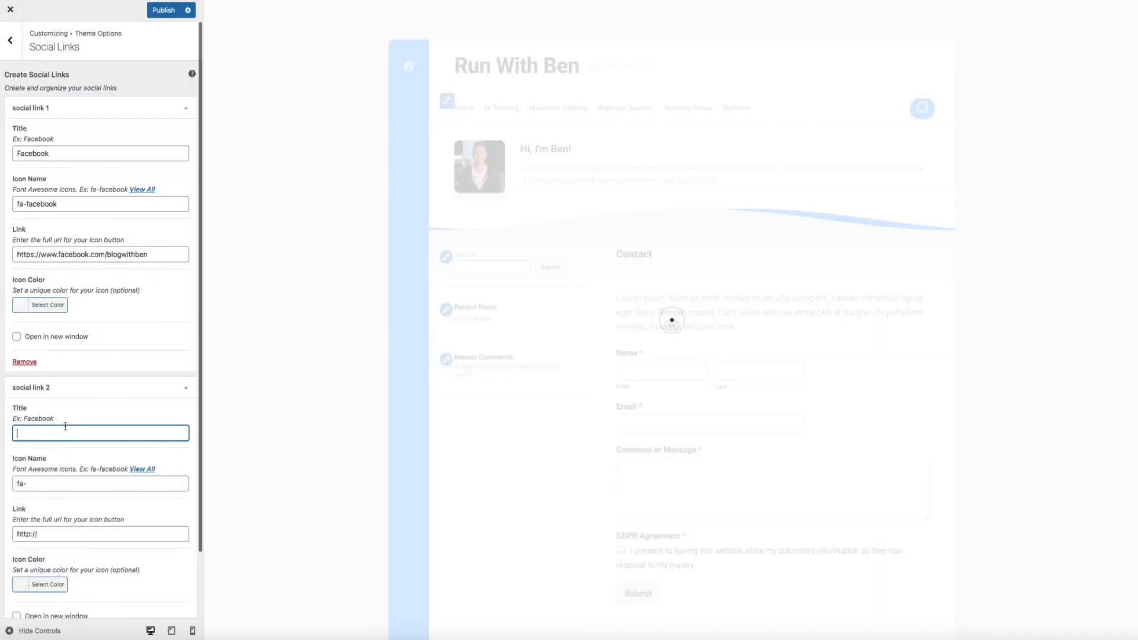
type("Instagram")
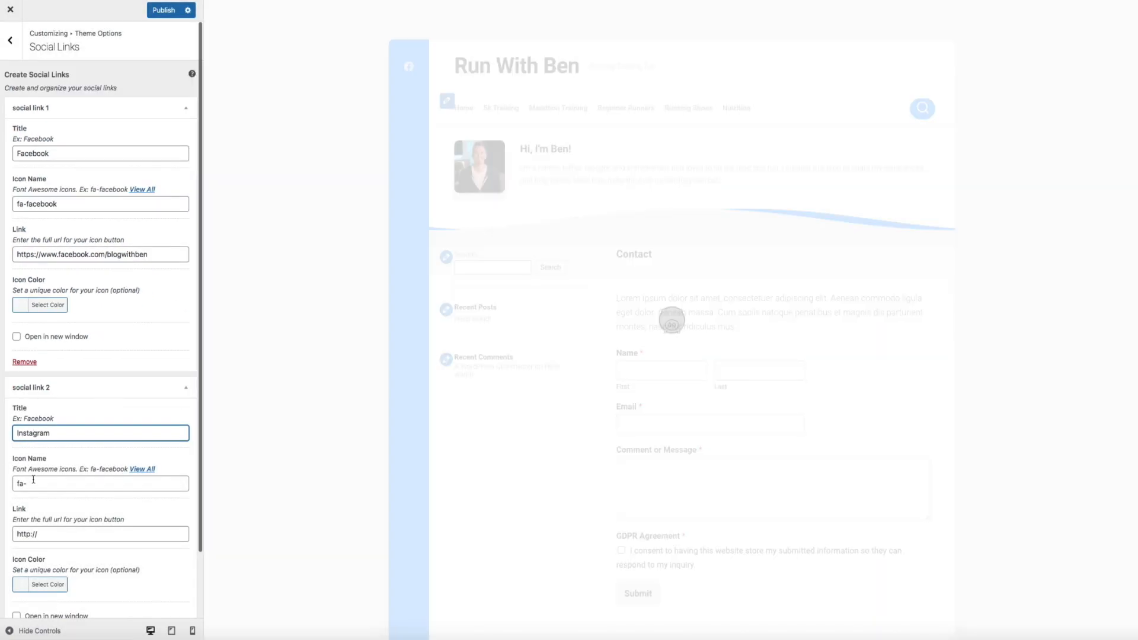
key("Tab")
type("instagram")
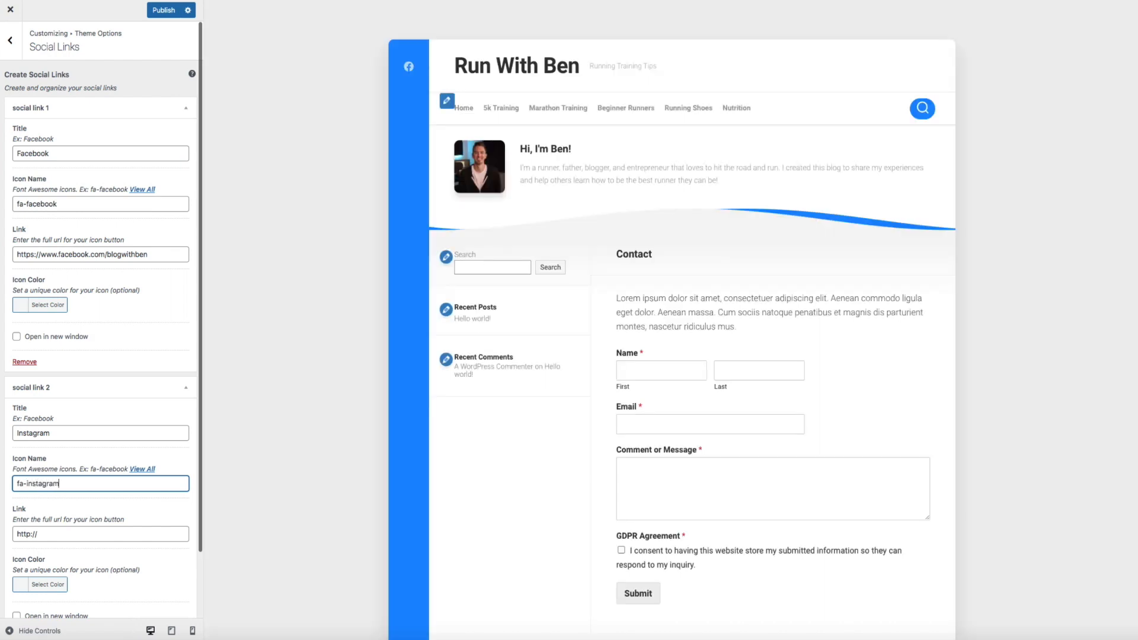
left_click(30, 534)
type("https://www.")
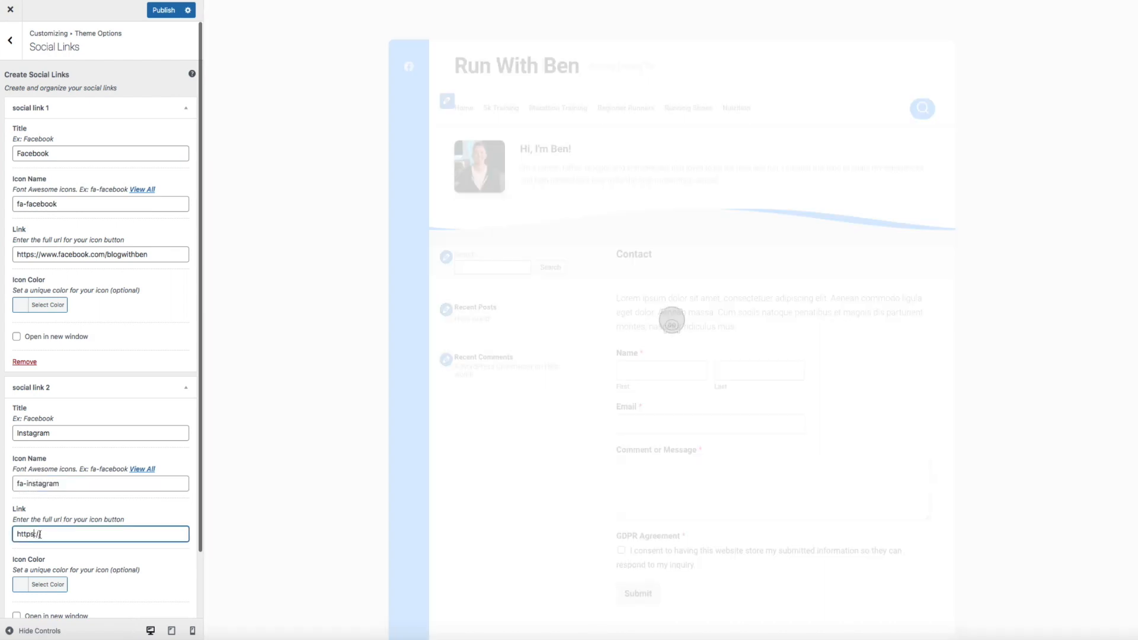
type("instagram.com/")
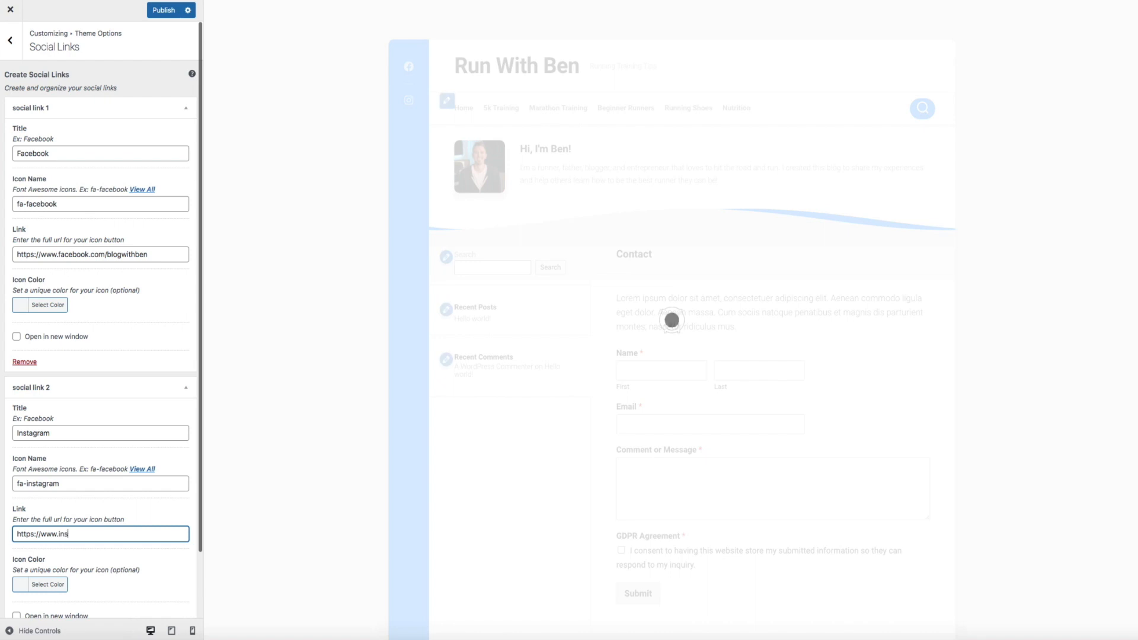
type("blogwithben")
scroll(135, 497, "down", 2)
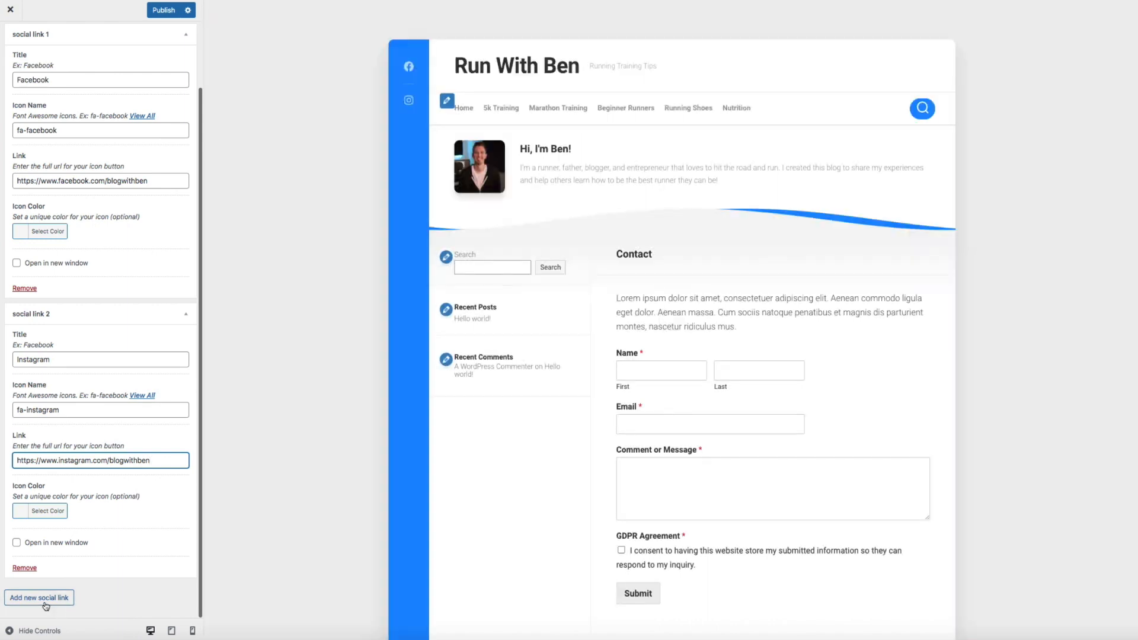
left_click(48, 597)
scroll(89, 560, "down", 5)
scroll(124, 566, "down", 1)
left_click(57, 357)
type("Twitter")
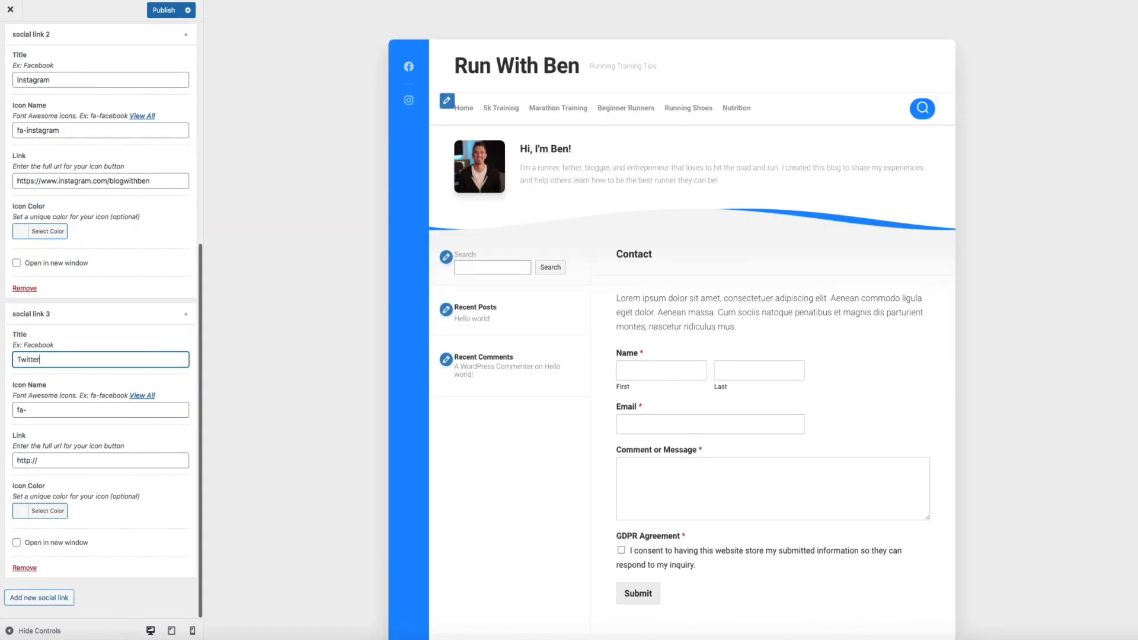
left_click(62, 415)
type("twitter")
left_click(28, 460)
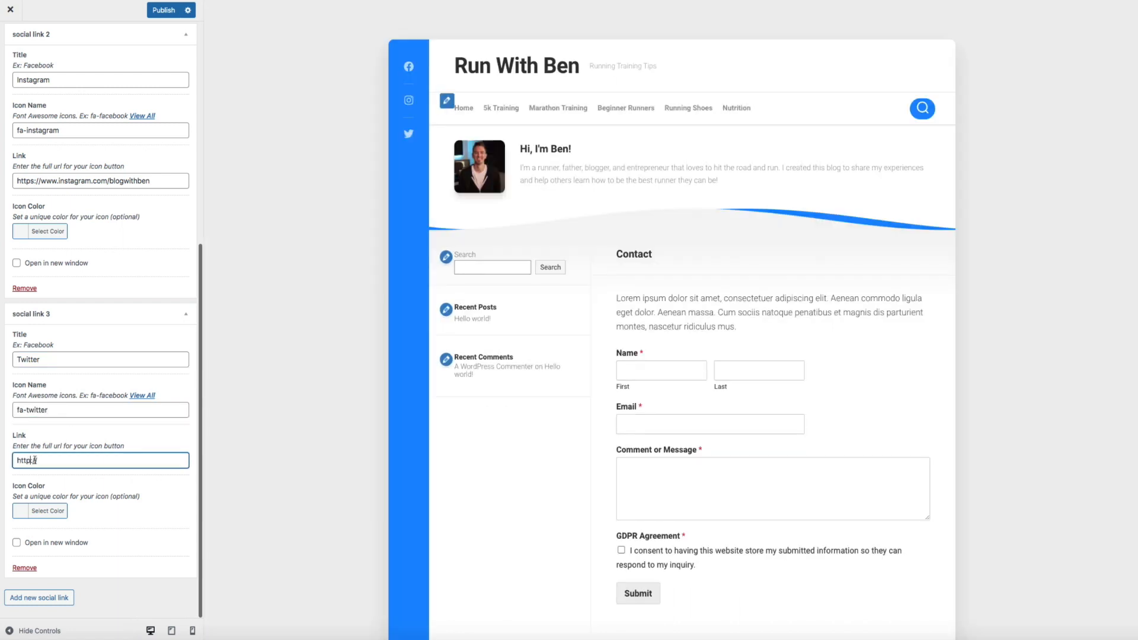
type("s://www.blogwithben.com/twit")
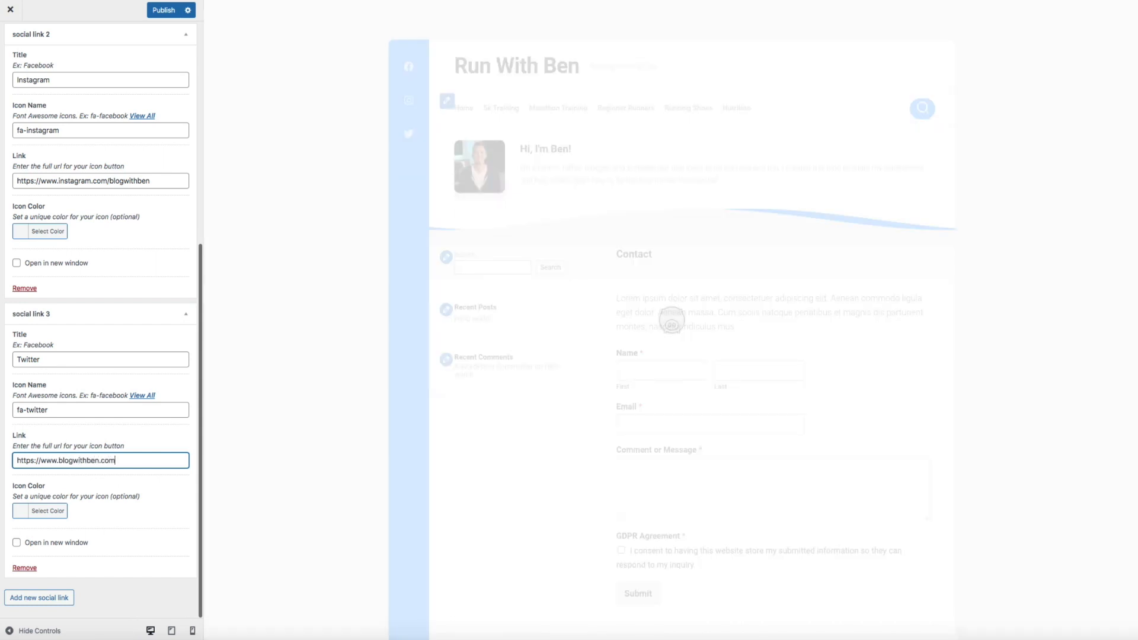
type("ter")
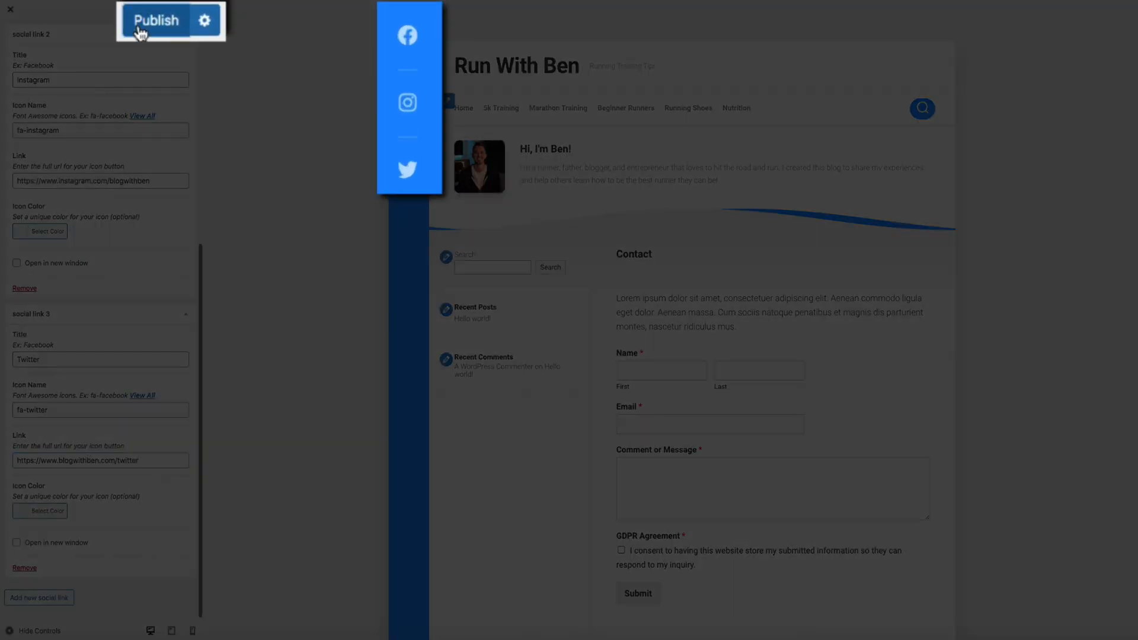
left_click(140, 28)
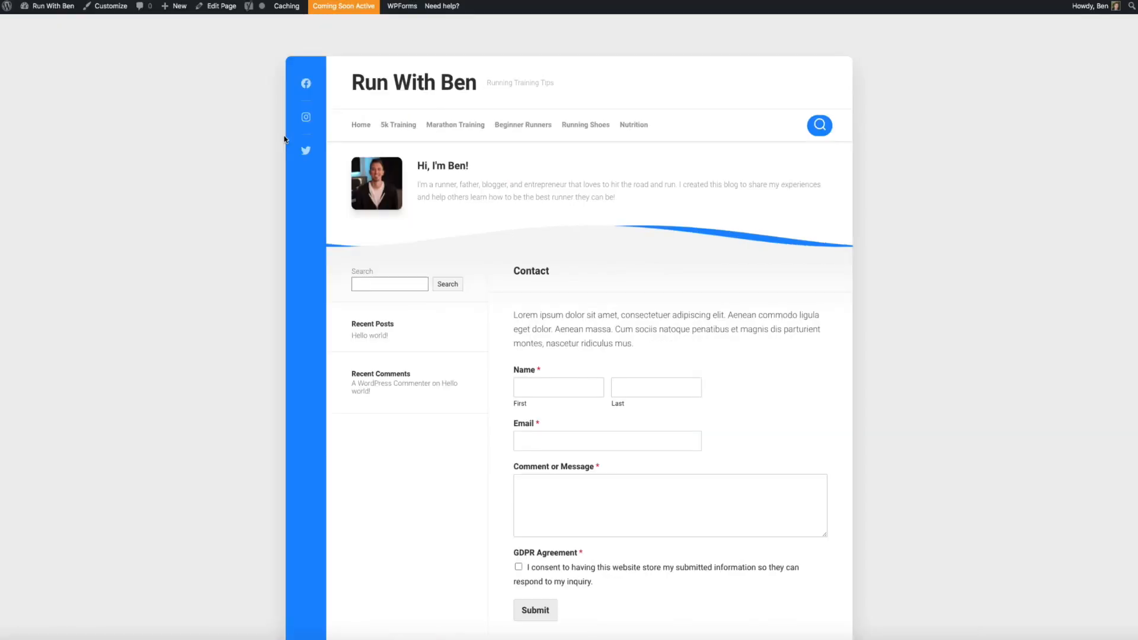
View the live home page with the Hello world! post, then return to the admin Dashboard
left_click(361, 124)
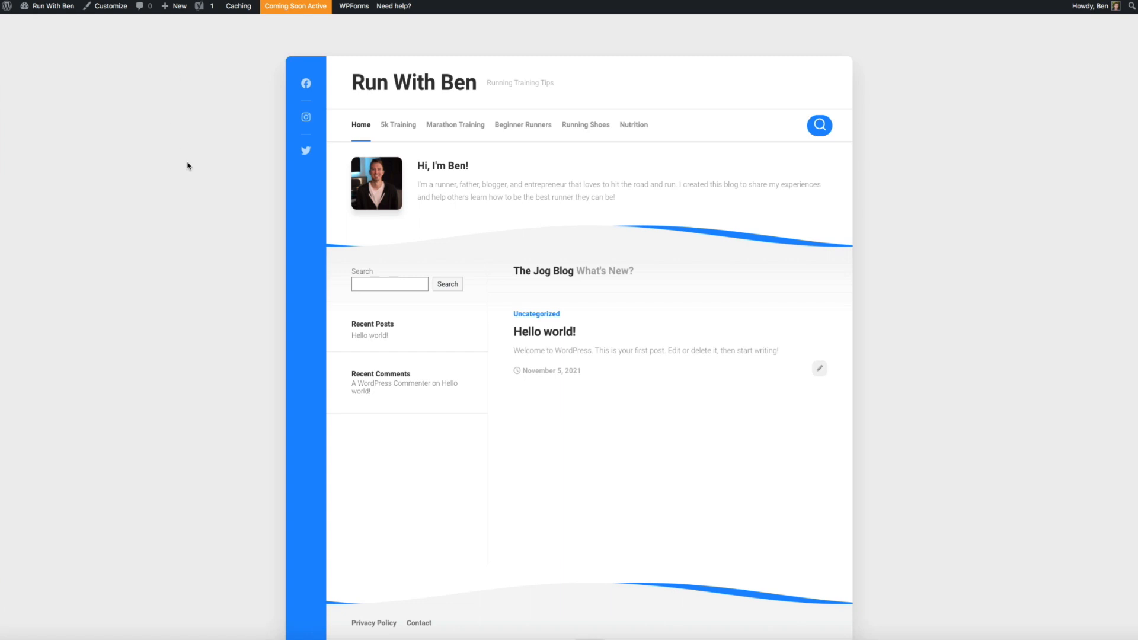
mouse_move(54, 7)
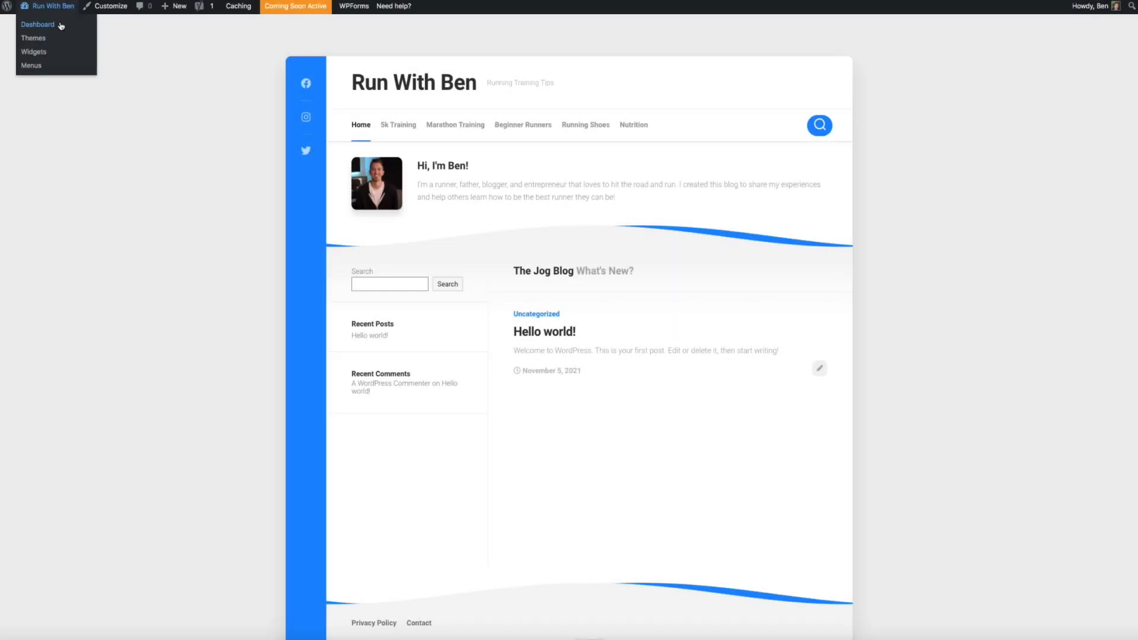
left_click(38, 24)
Trash the Hello world! post from All Posts and open a blank new post
mouse_move(36, 108)
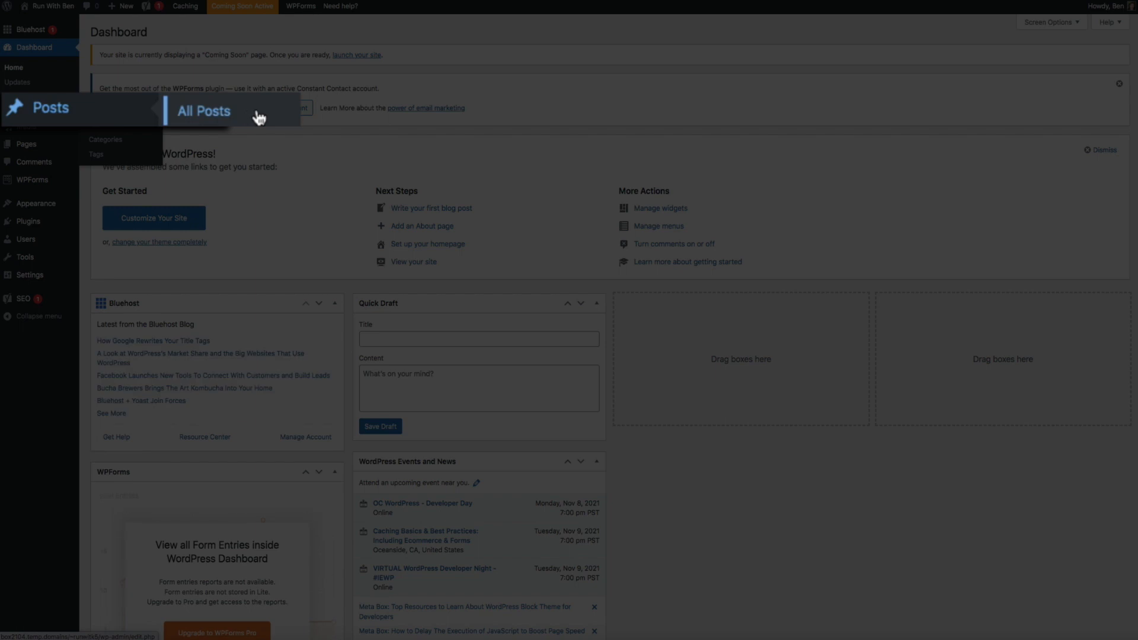
left_click(259, 116)
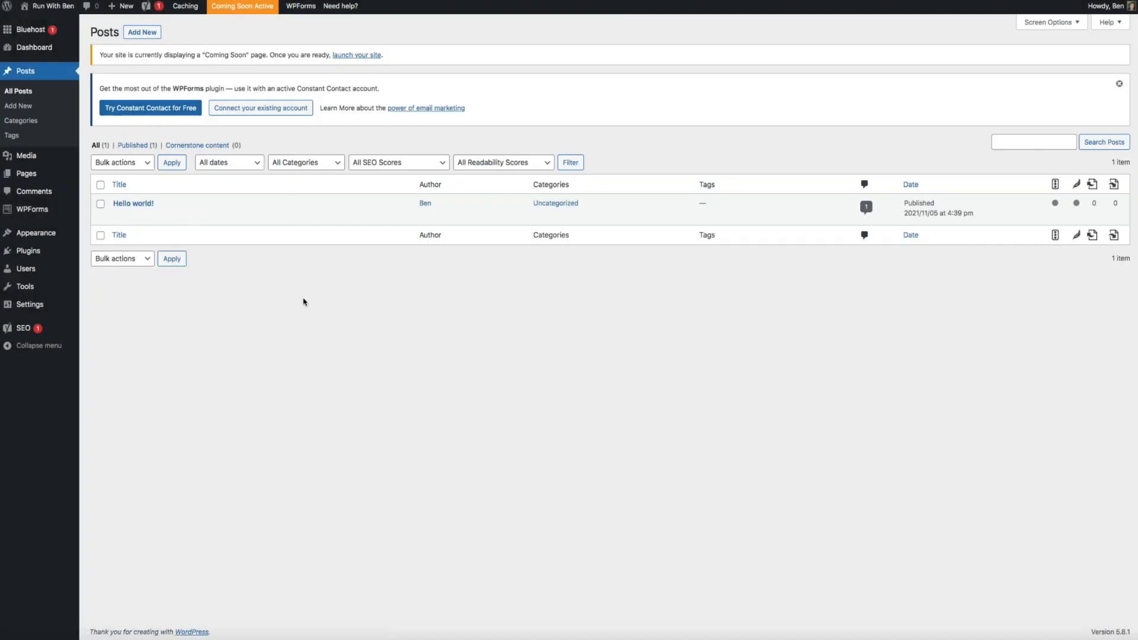
mouse_move(178, 224)
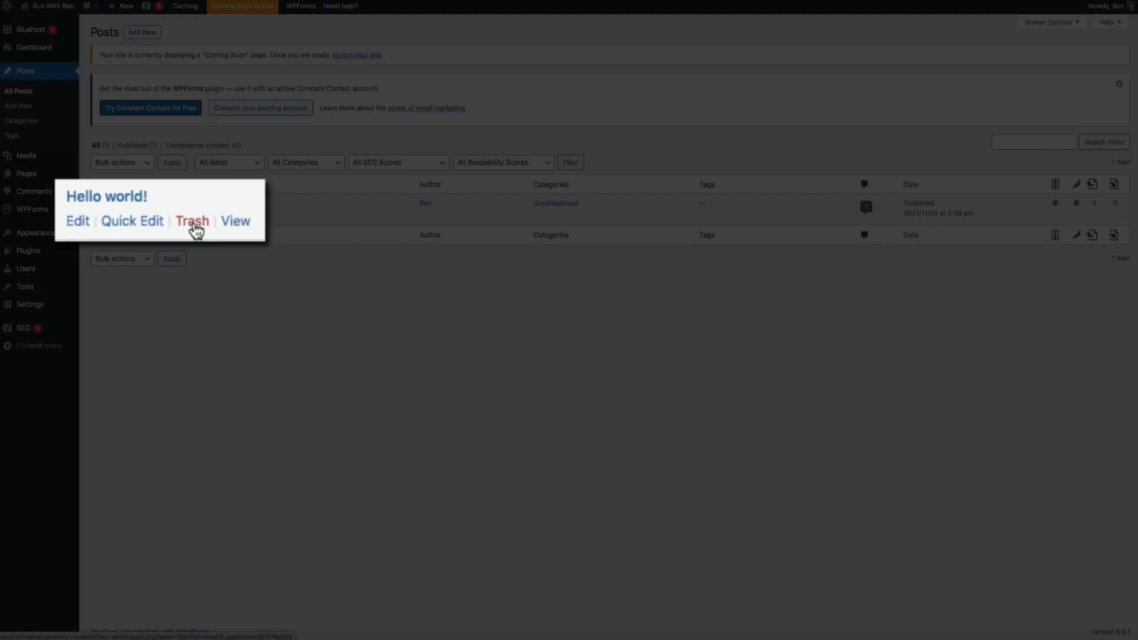
left_click(195, 227)
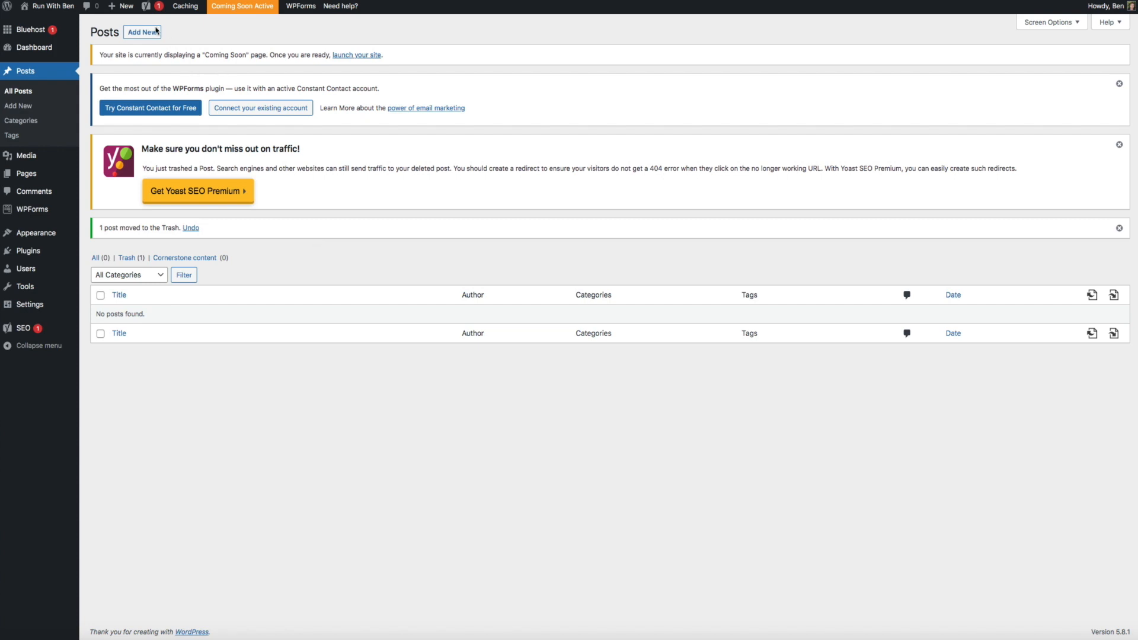
mouse_move(126, 7)
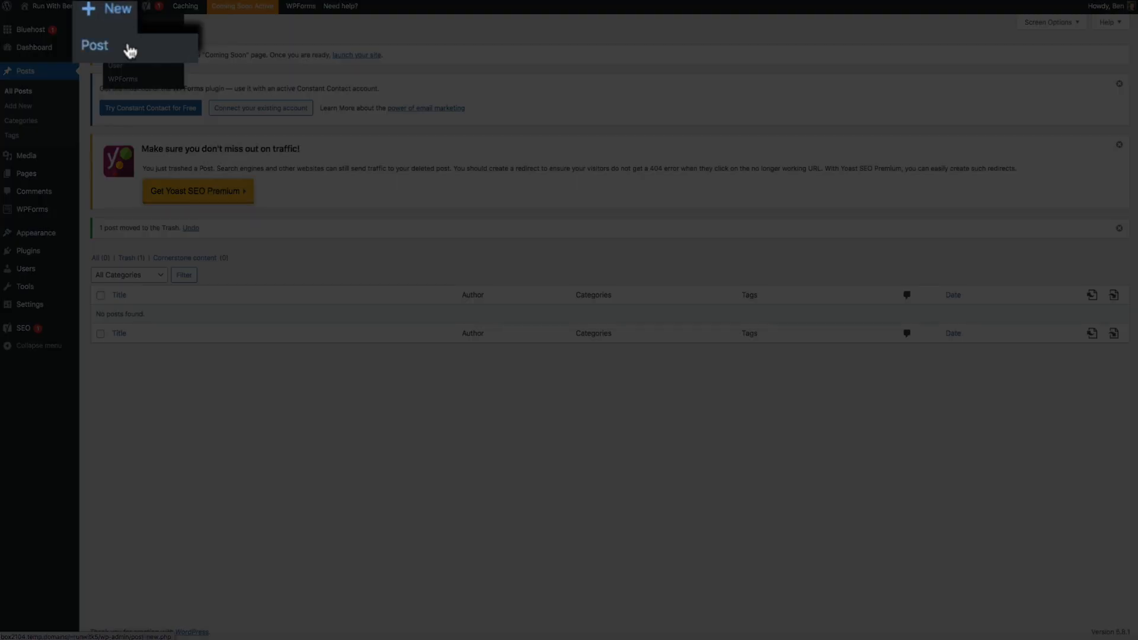
left_click(128, 51)
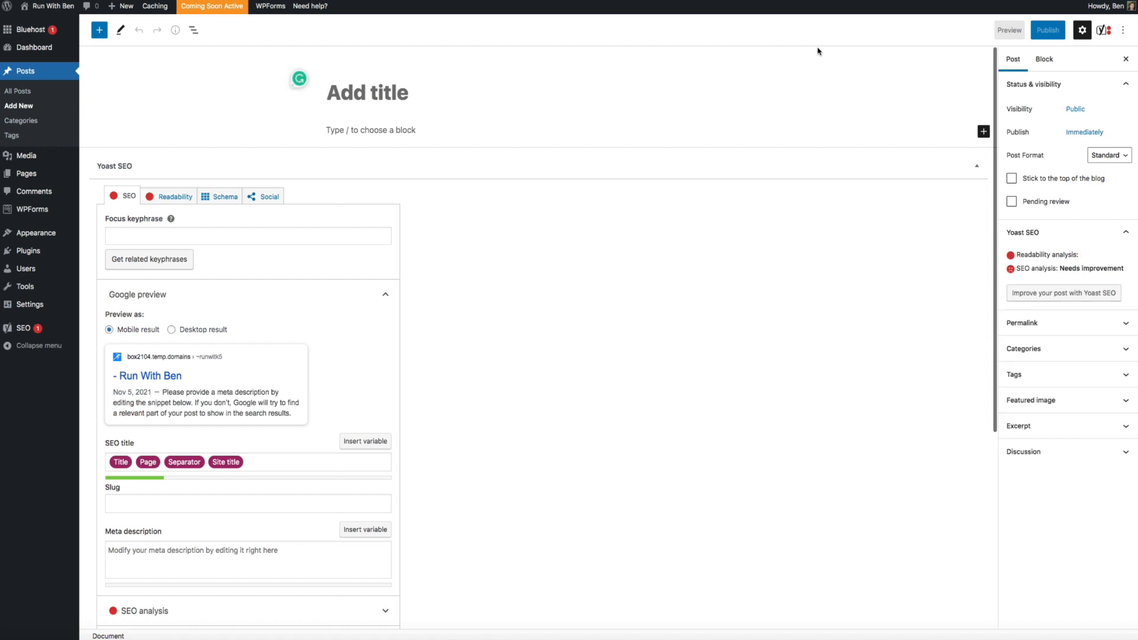
Title the post 'How to Train for Your First 5k' and paste the Monday–Friday training log
type("How to Train")
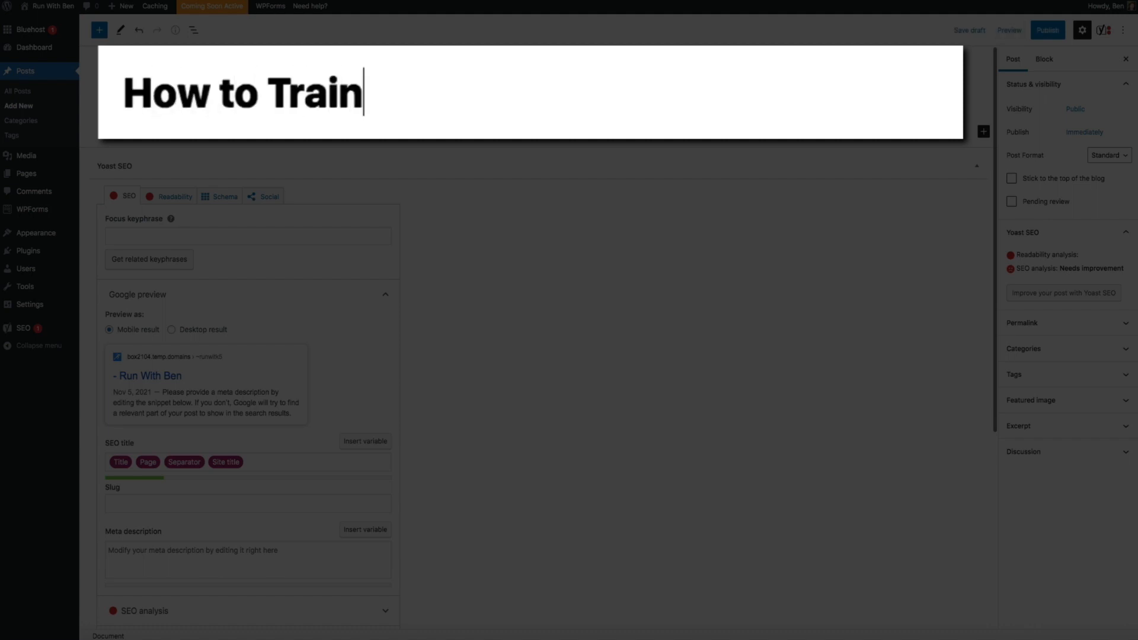
type(" for Your ")
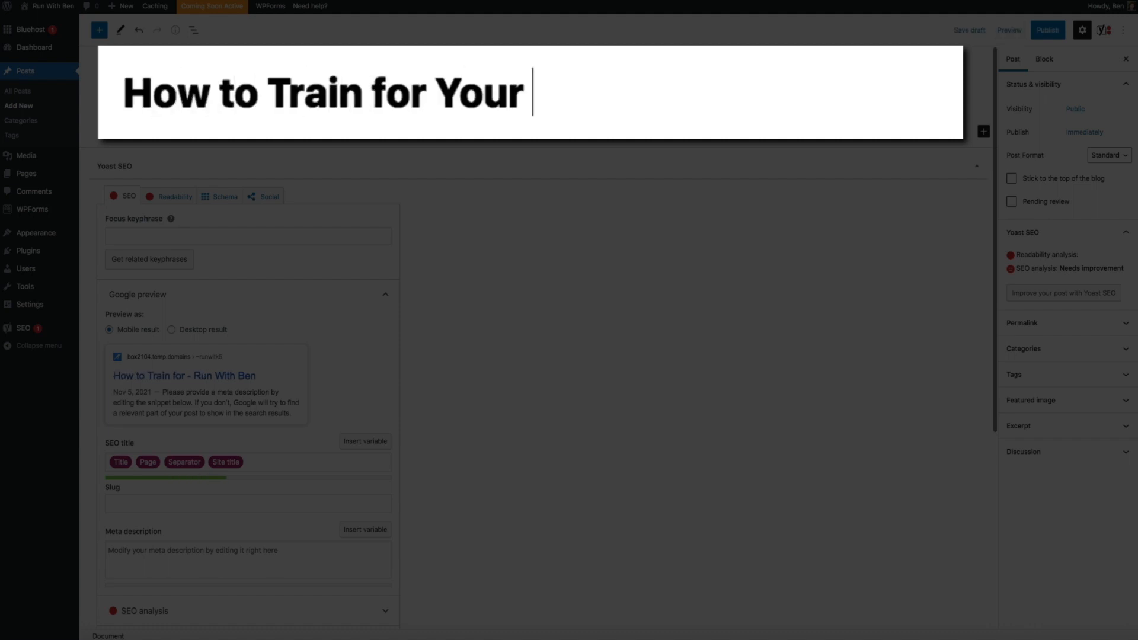
type("First 5")
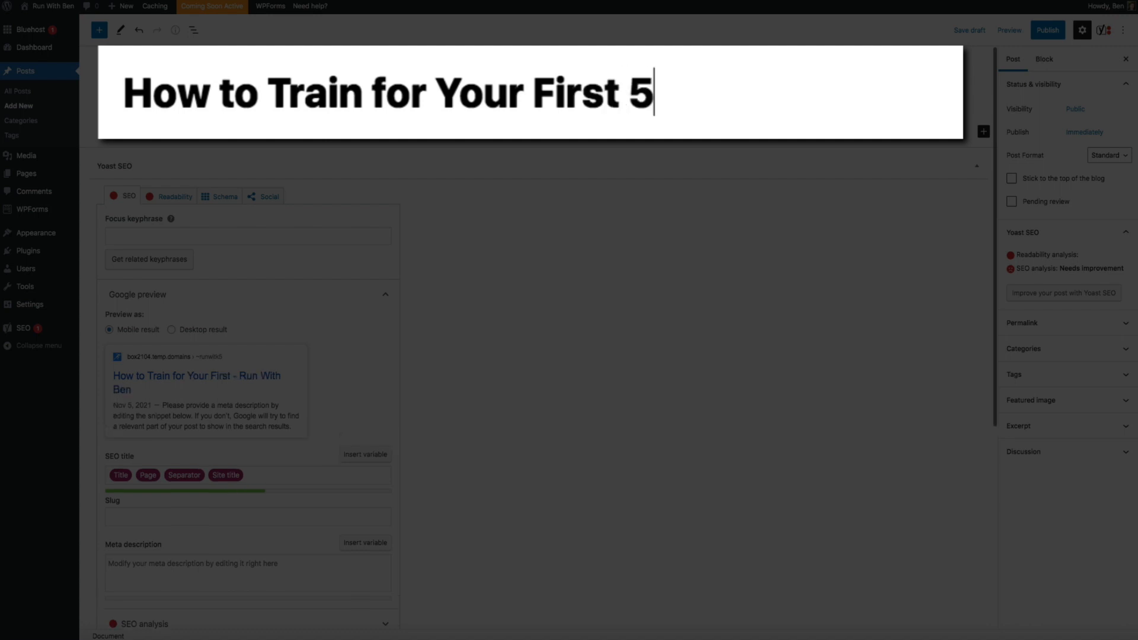
type("k")
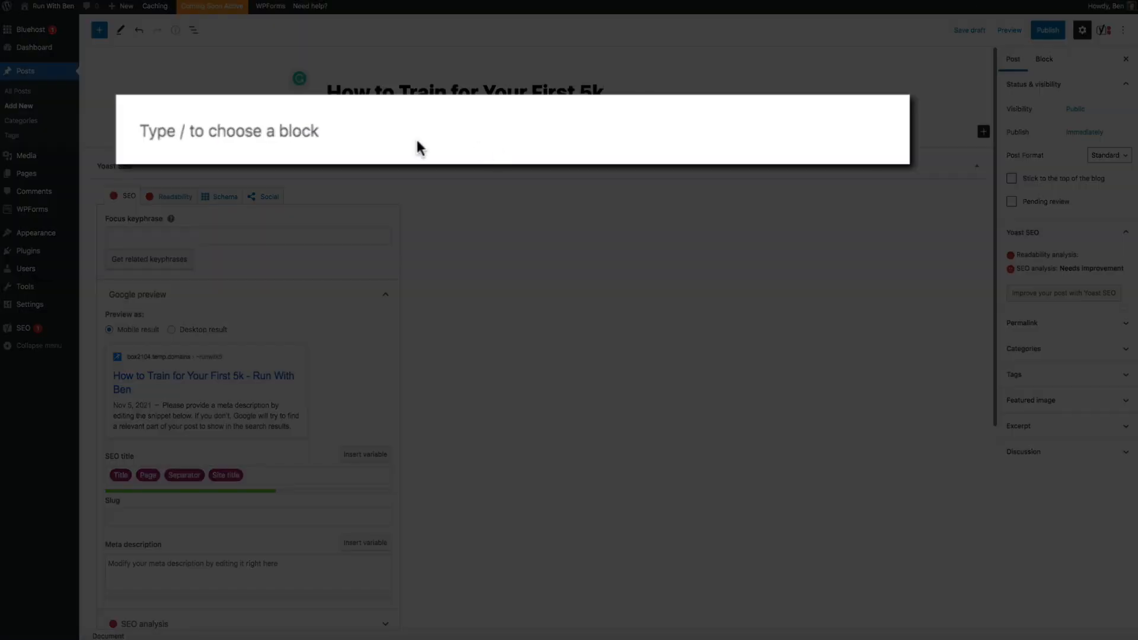
left_click(187, 131)
key("ctrl+v")
scroll(808, 177, "up", 3)
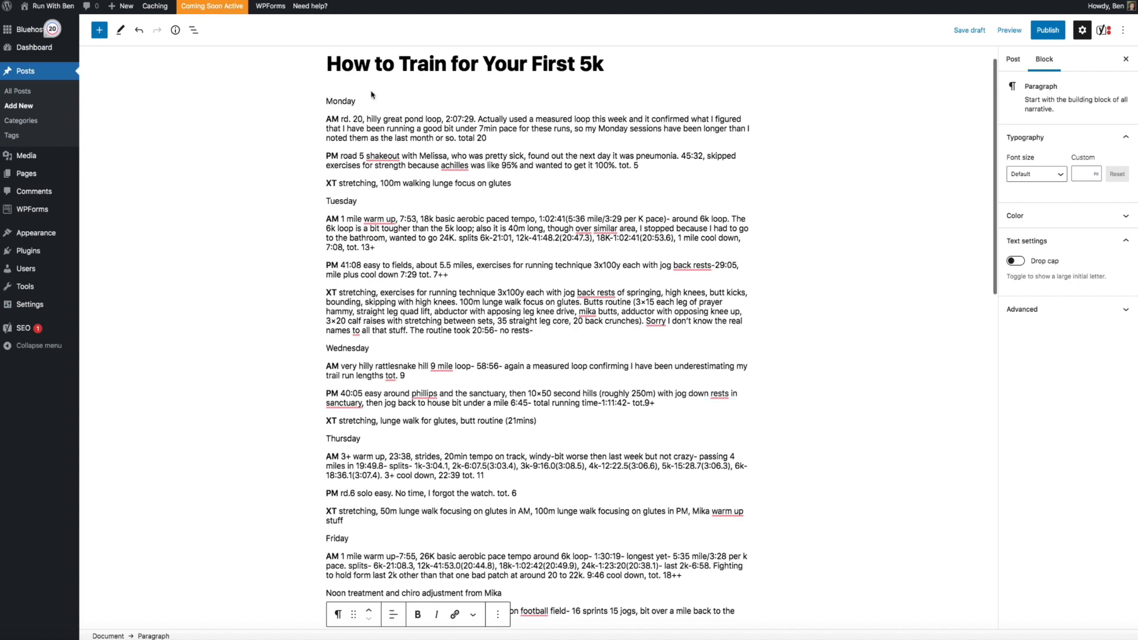
Convert the Monday, Tuesday and Wednesday day lines into headings
double_click(336, 101)
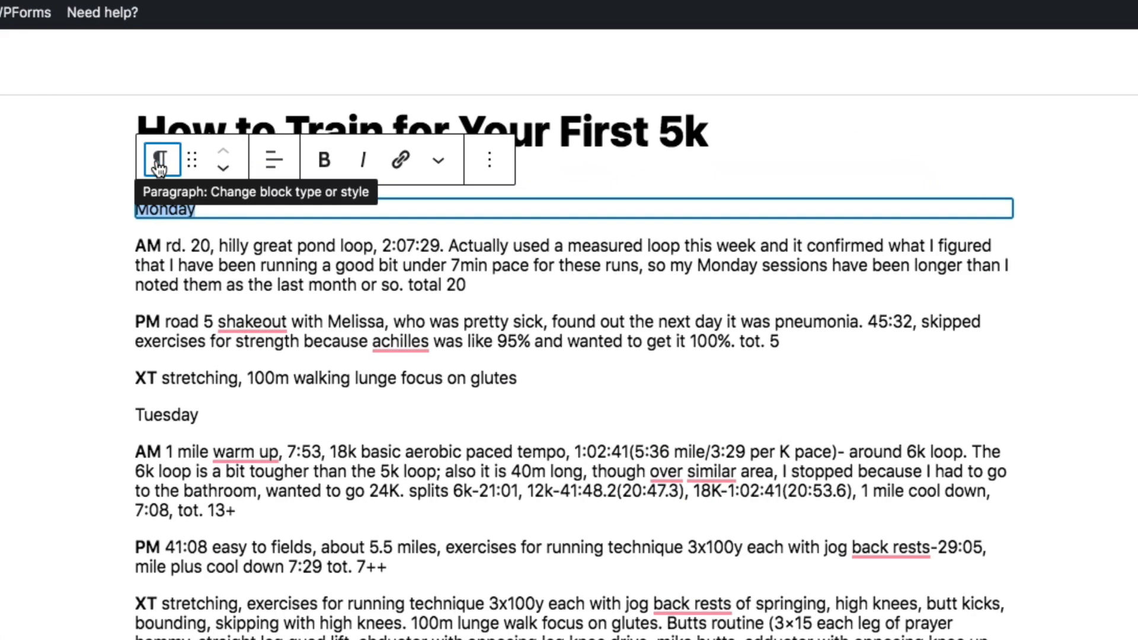
left_click(338, 77)
left_click(305, 277)
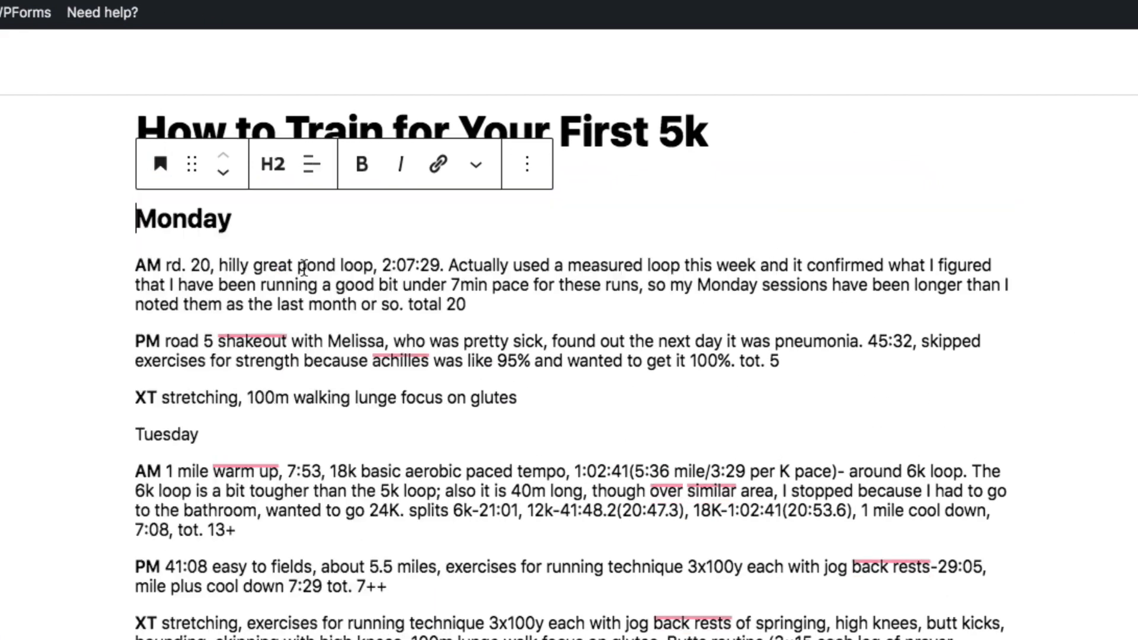
double_click(179, 435)
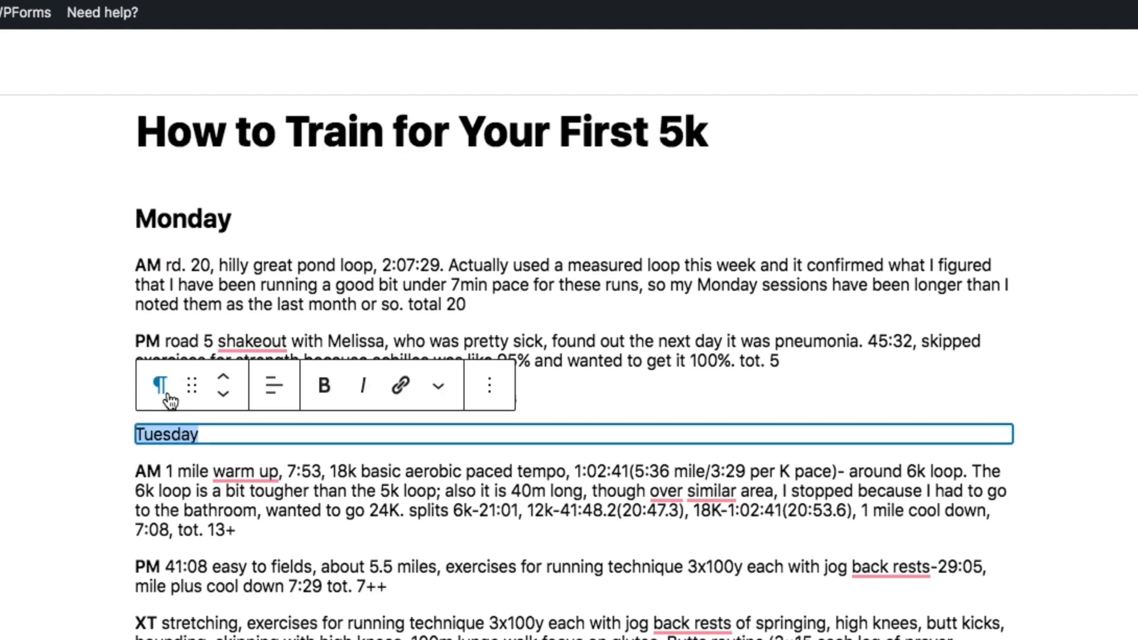
left_click(166, 391)
left_click(264, 468)
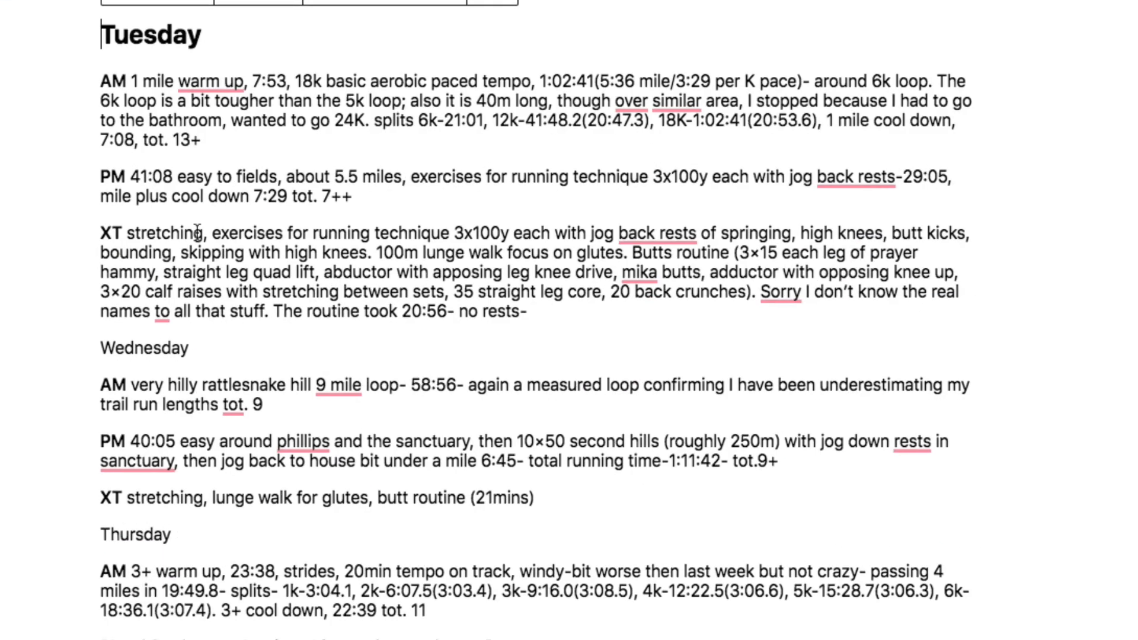
double_click(152, 349)
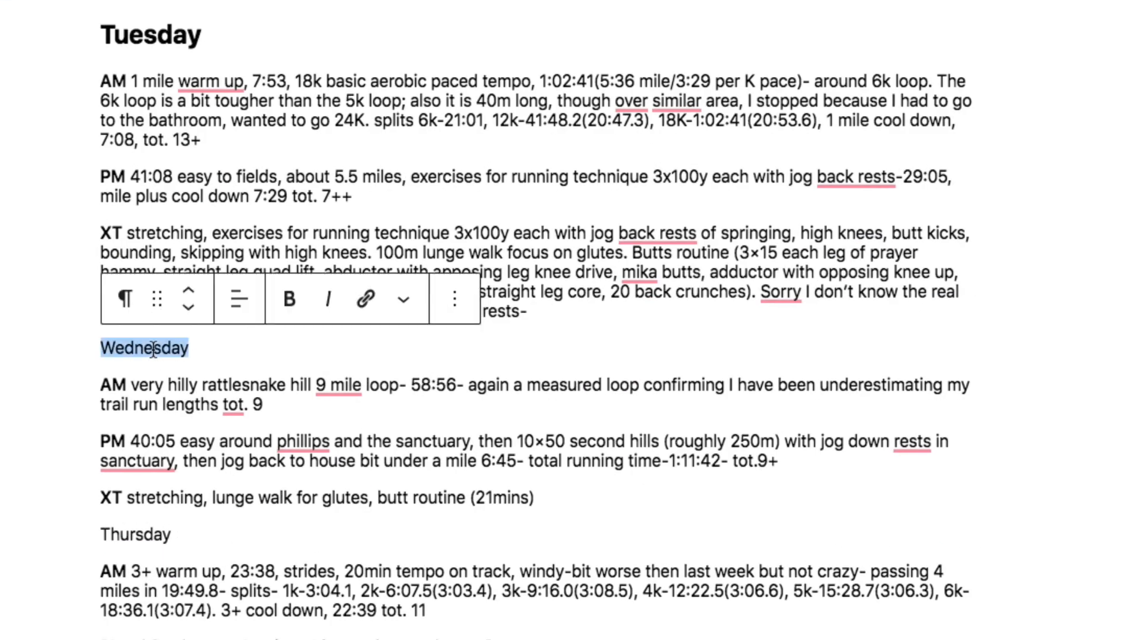
left_click(125, 298)
left_click(206, 405)
Convert the Thursday and Friday lines into headings, then expand the Featured image settings
scroll(239, 347, "down", 5)
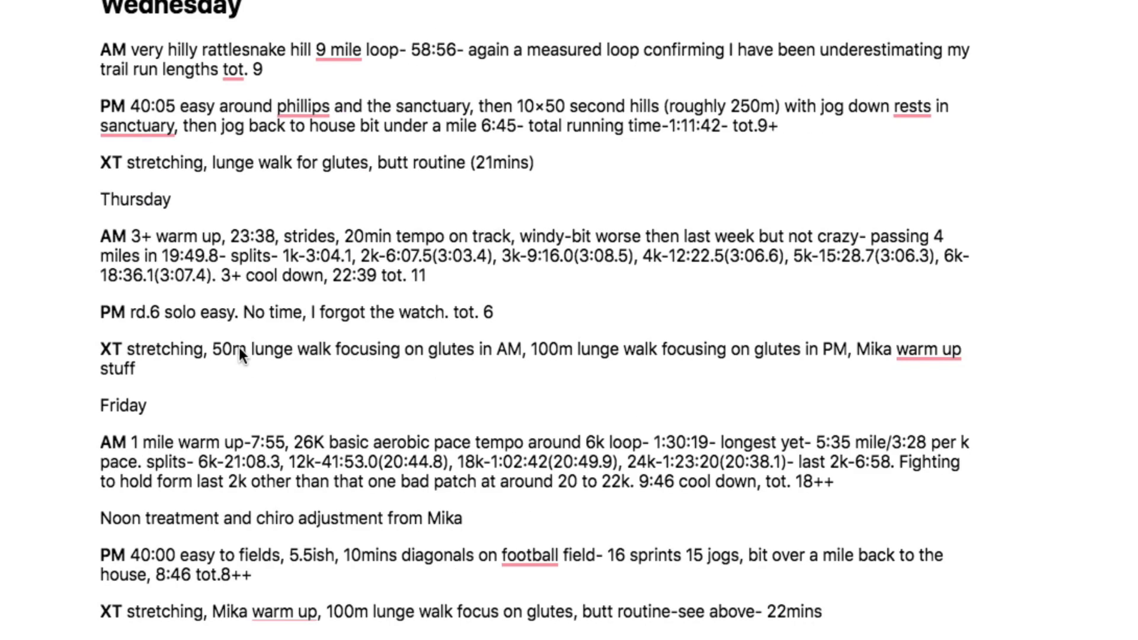
double_click(144, 200)
left_click(125, 150)
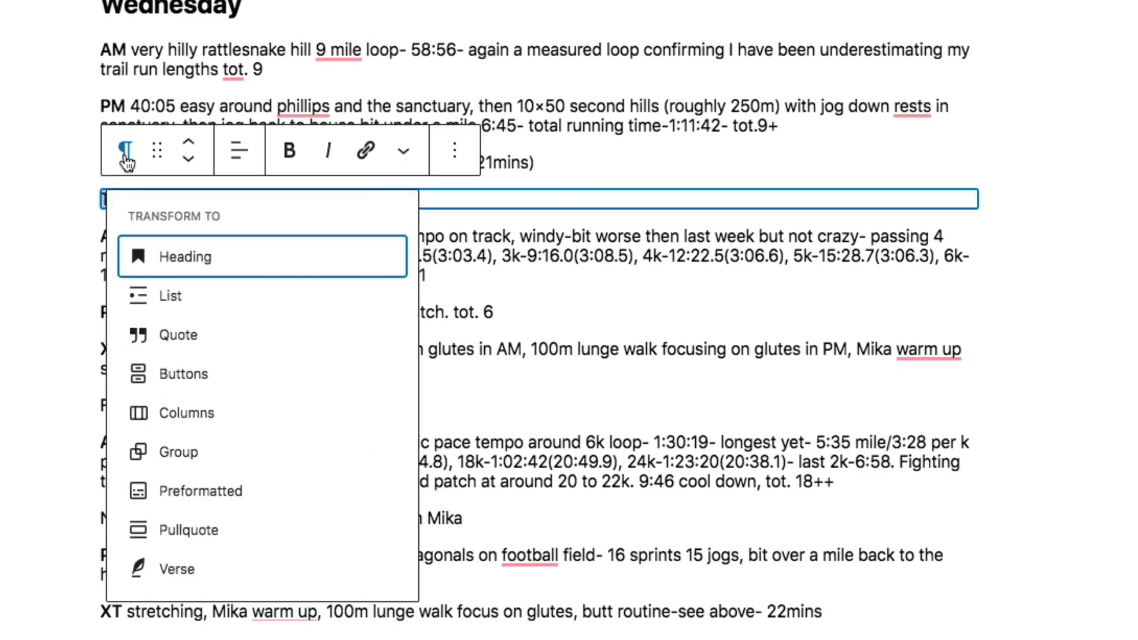
left_click(224, 259)
double_click(126, 424)
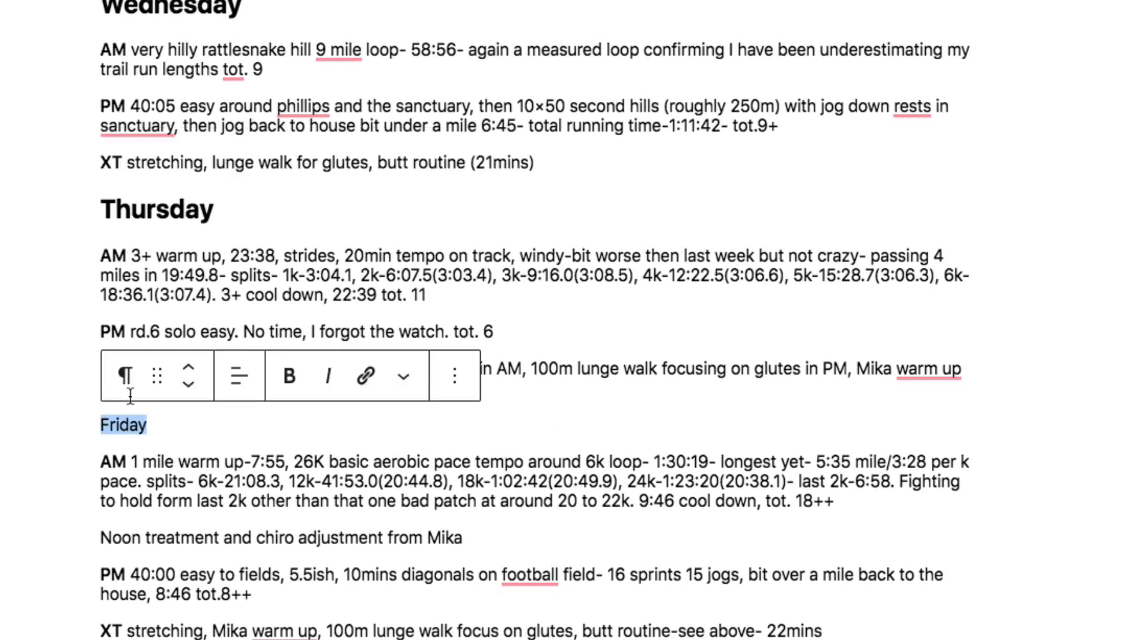
left_click(123, 377)
left_click(316, 480)
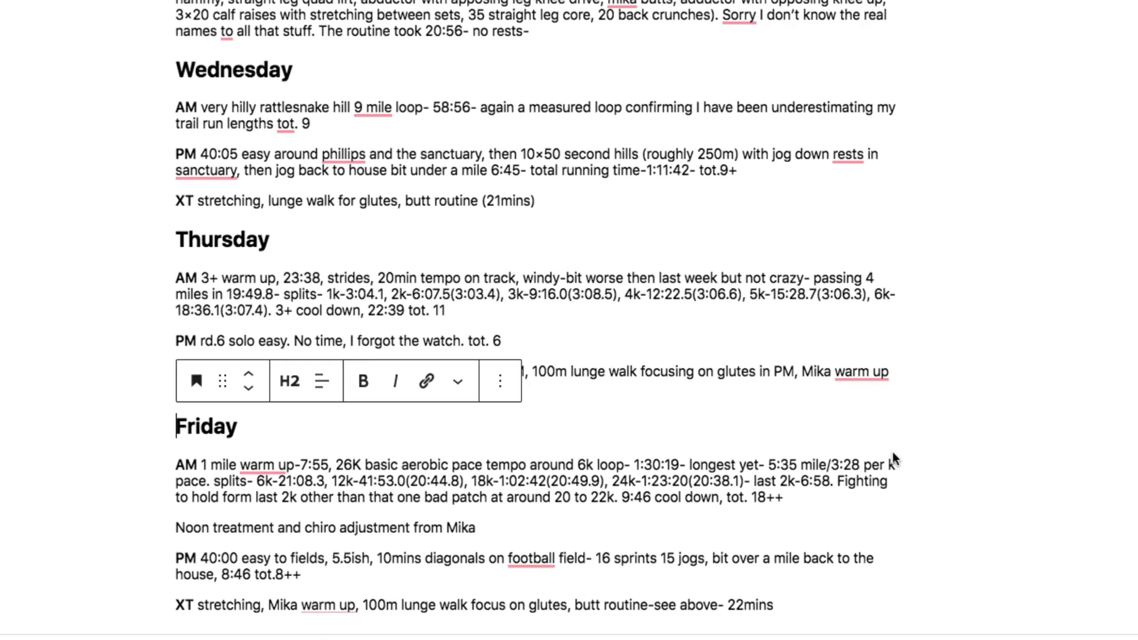
scroll(776, 426, "up", 4)
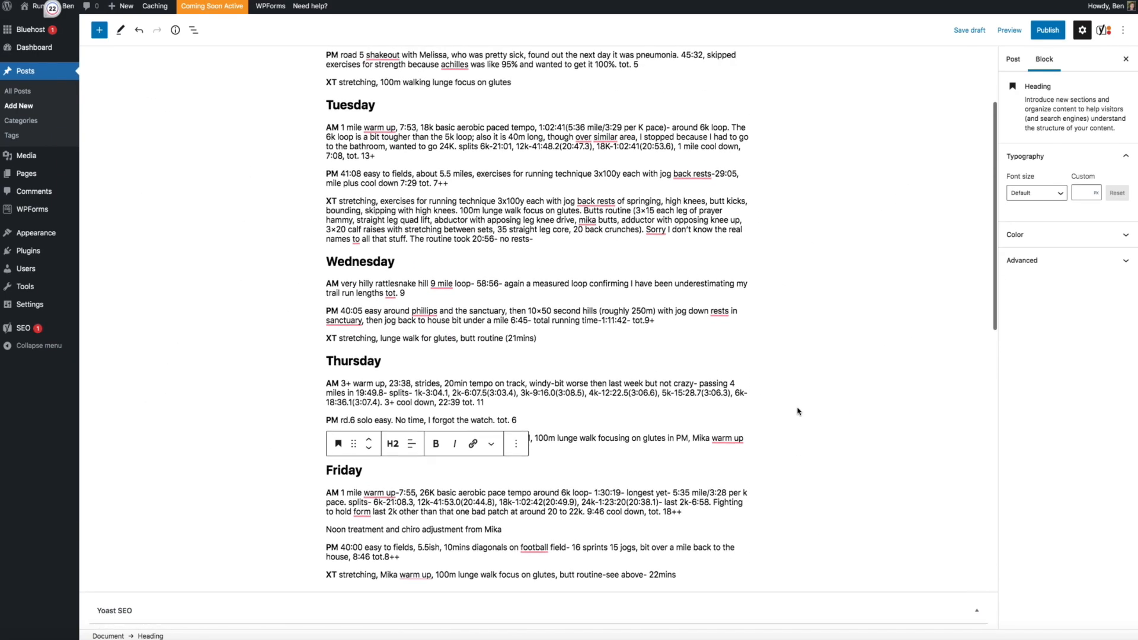
scroll(798, 411, "up", 2)
left_click(815, 410)
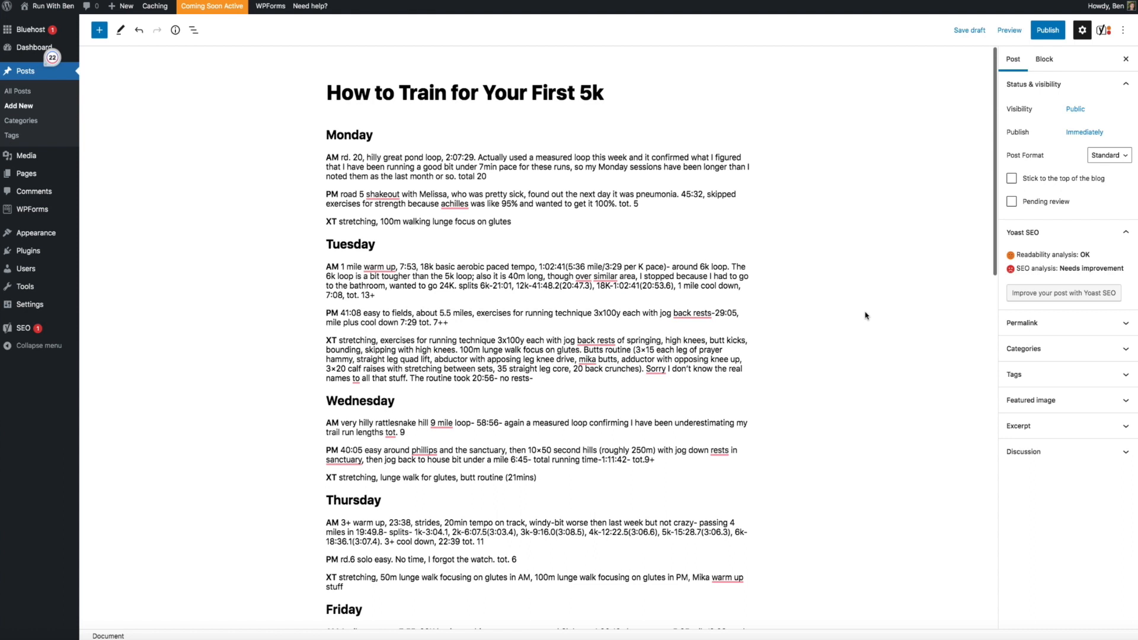
left_click(1109, 405)
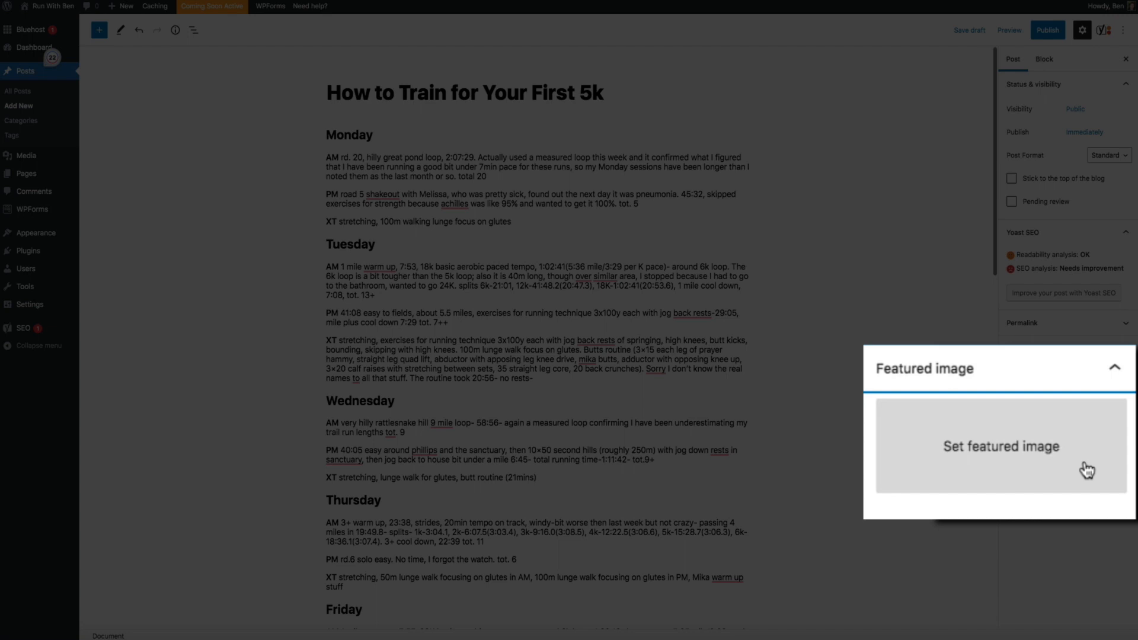
Upload the Running (5).jpg trail-runner photo as a new featured image
left_click(1111, 450)
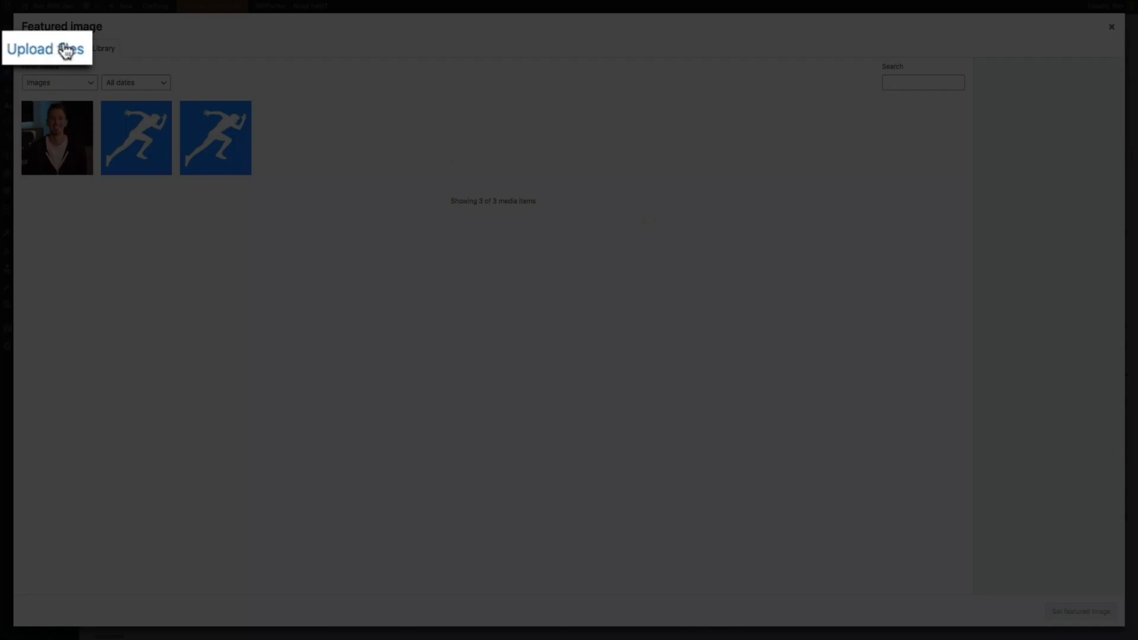
left_click(38, 51)
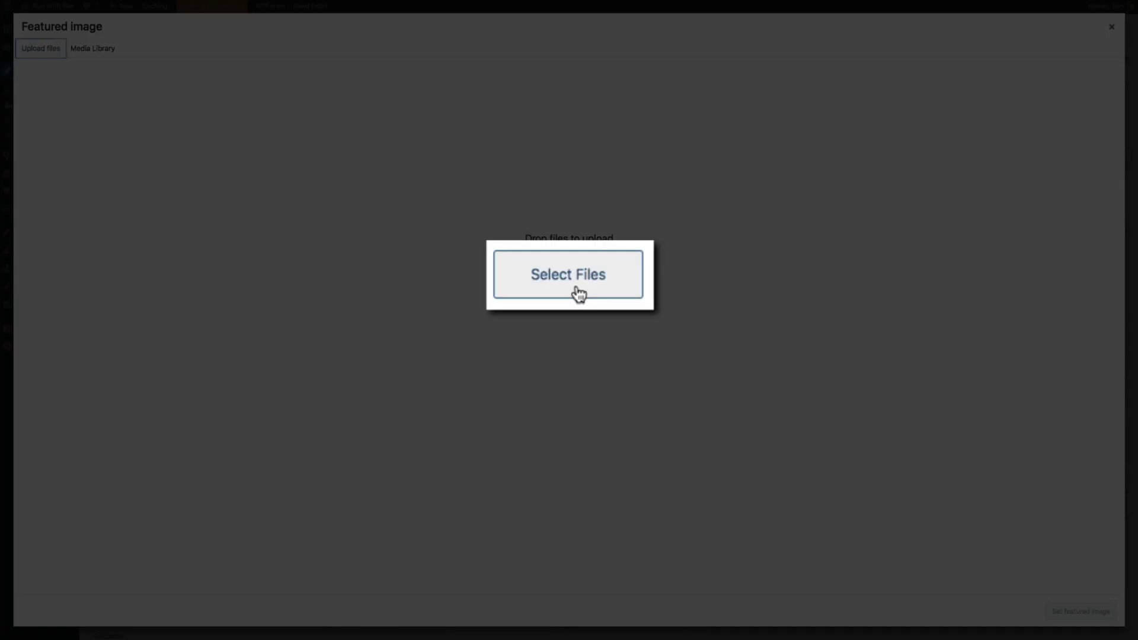
left_click(576, 290)
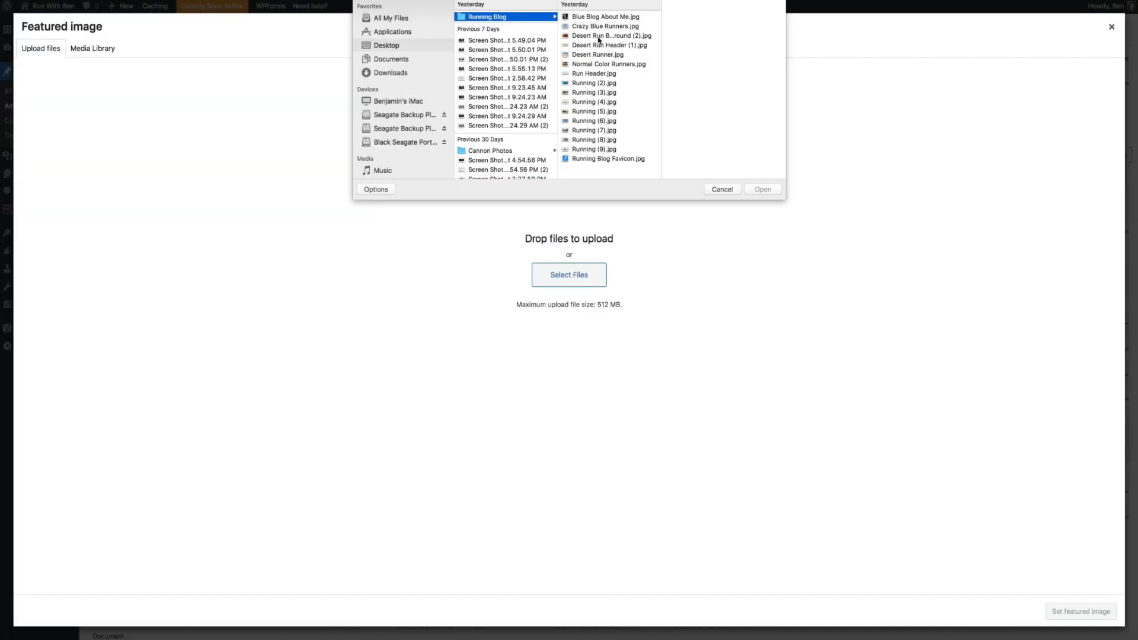
left_click(587, 130)
left_click(589, 140)
left_click(590, 130)
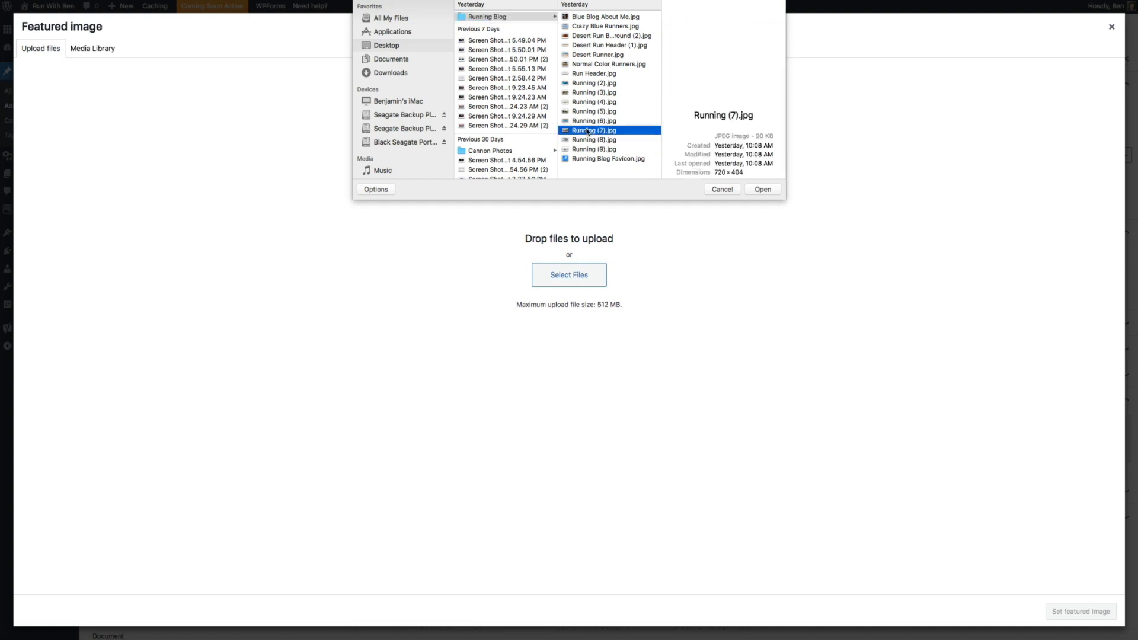
left_click(585, 122)
left_click(584, 111)
left_click(584, 102)
left_click(584, 111)
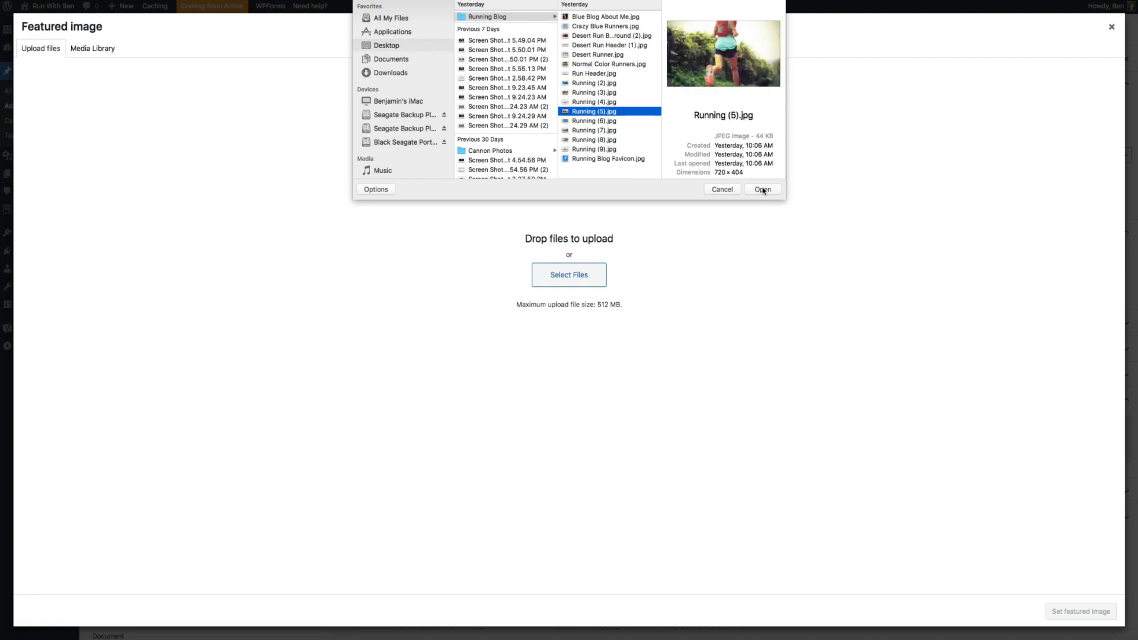
left_click(763, 190)
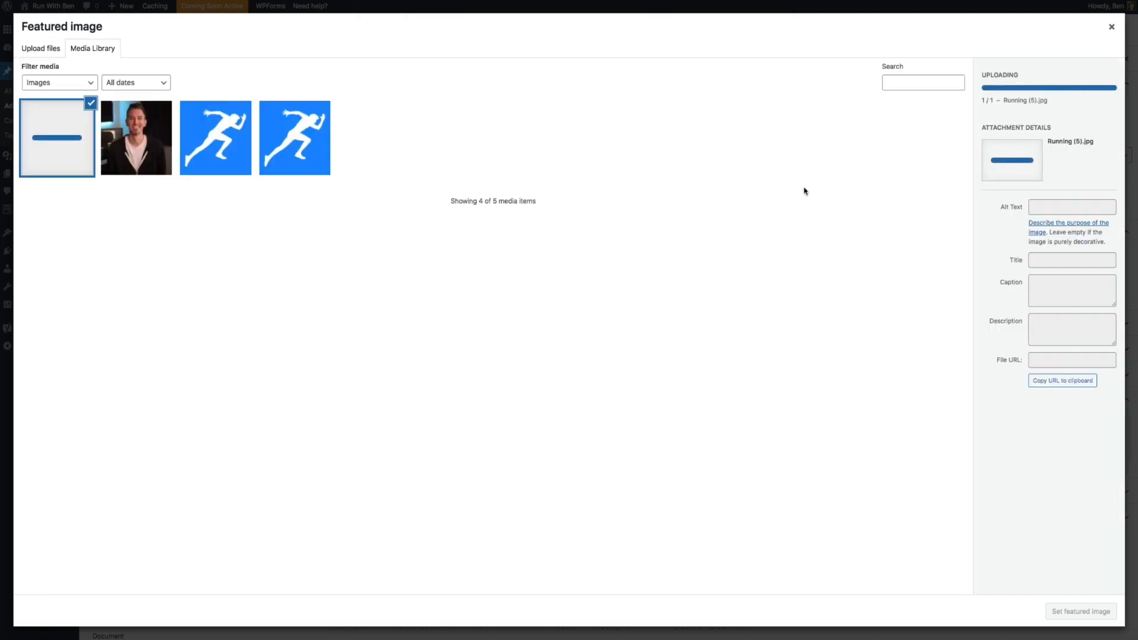
Title the image 'How to Train for Your First 5k', add alt text 'runner training for race', and set it as featured
left_click(1056, 217)
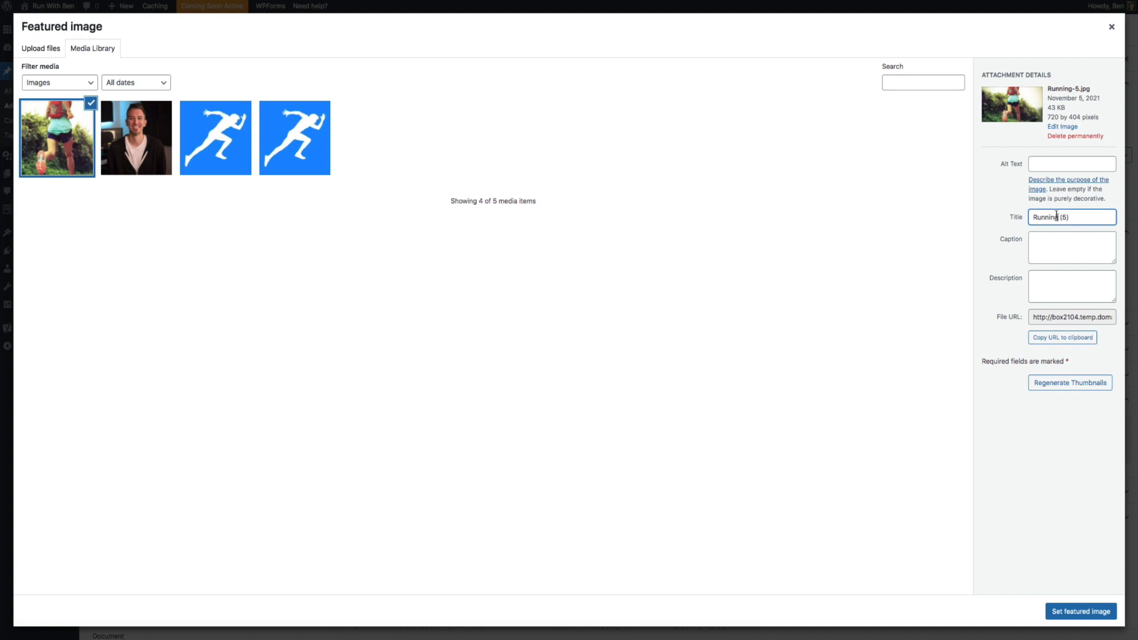
triple_click(1056, 217)
type("How to Train for Your ")
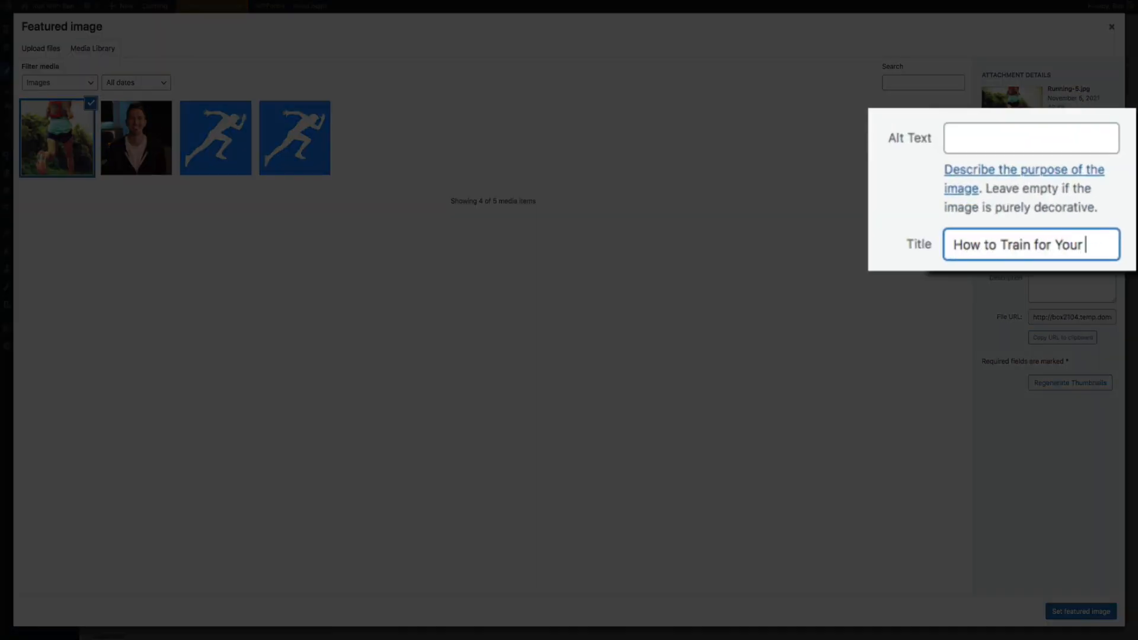
type("First 5k")
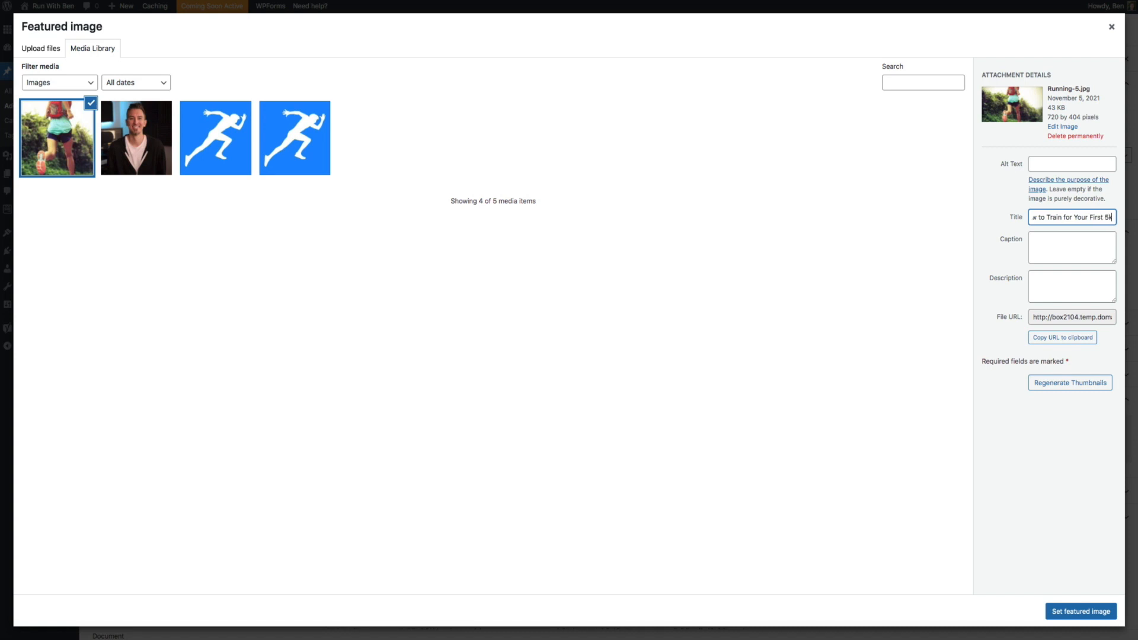
left_click(1052, 164)
type("ru")
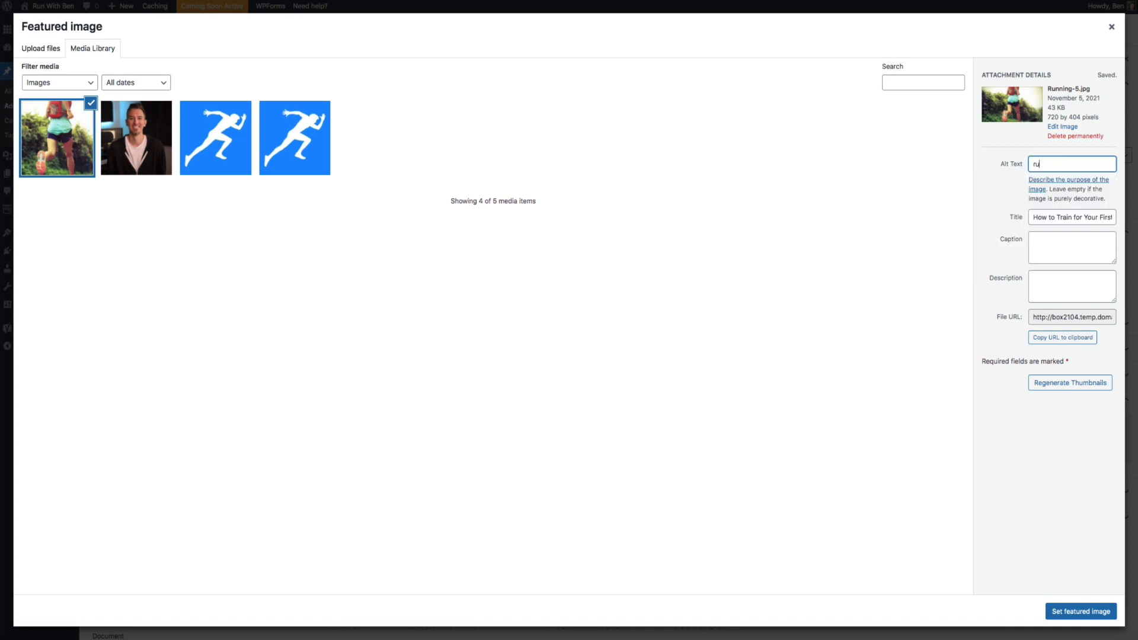
type("nner training for re")
type("ce")
left_click(1050, 616)
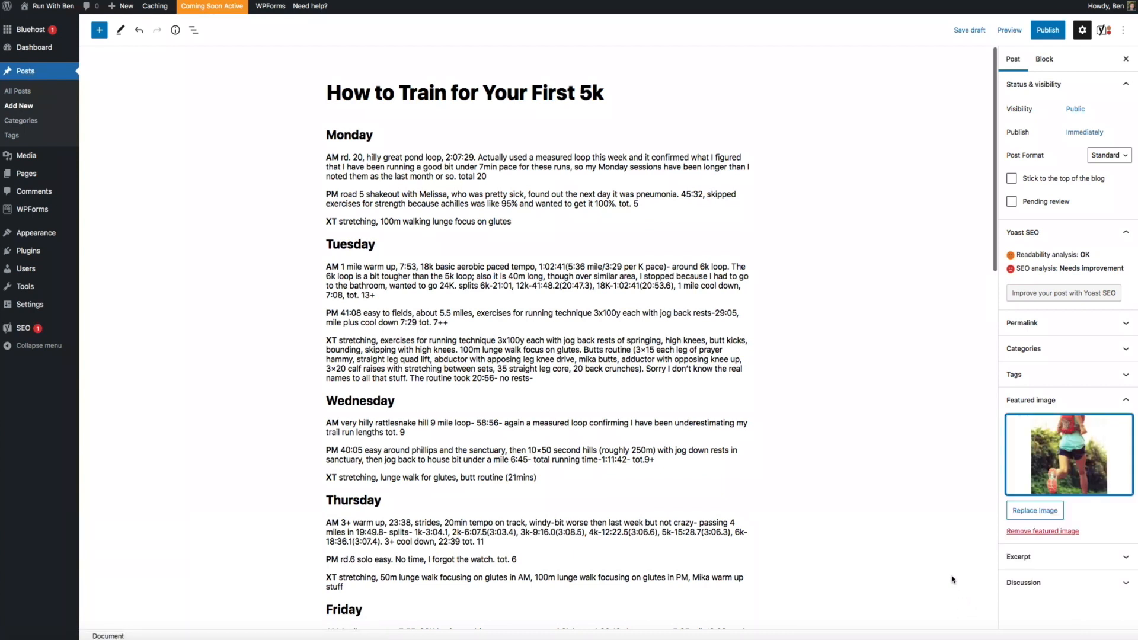
Review the Yoast Google preview, then change the Post Format from Standard to Image
scroll(944, 549, "down", 10)
scroll(944, 549, "down", 4)
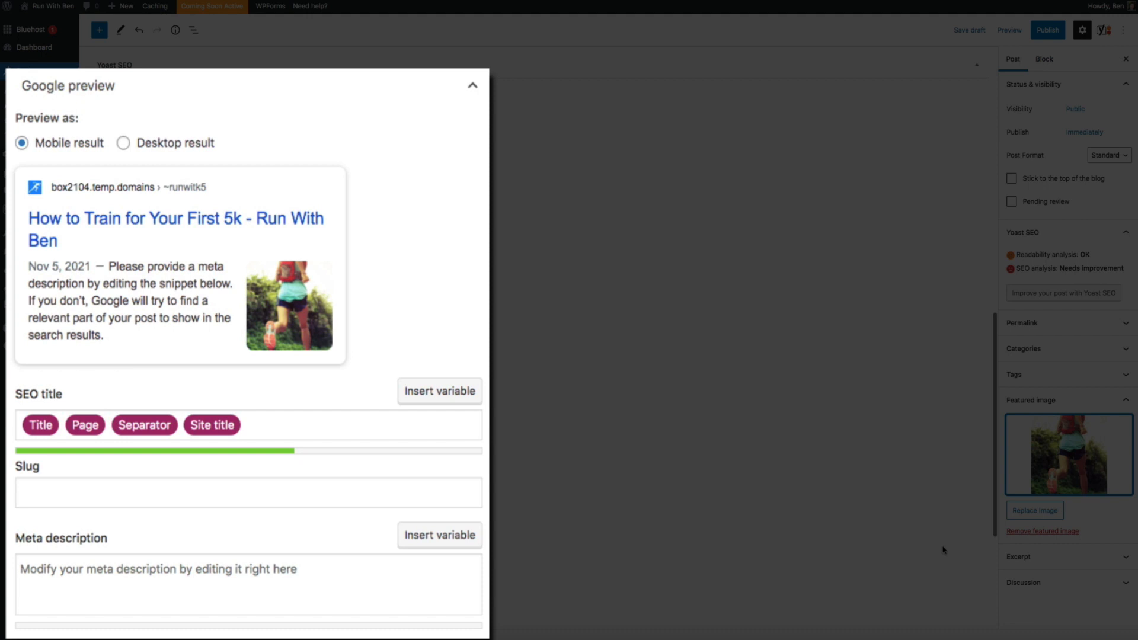
scroll(941, 548, "up", 15)
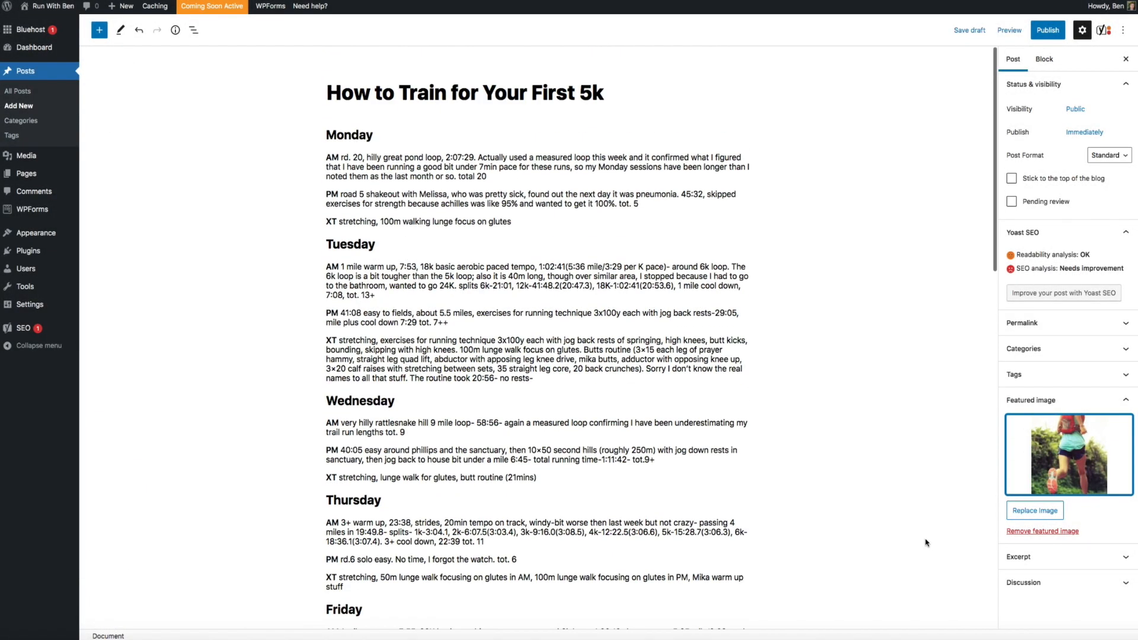
left_click(1119, 156)
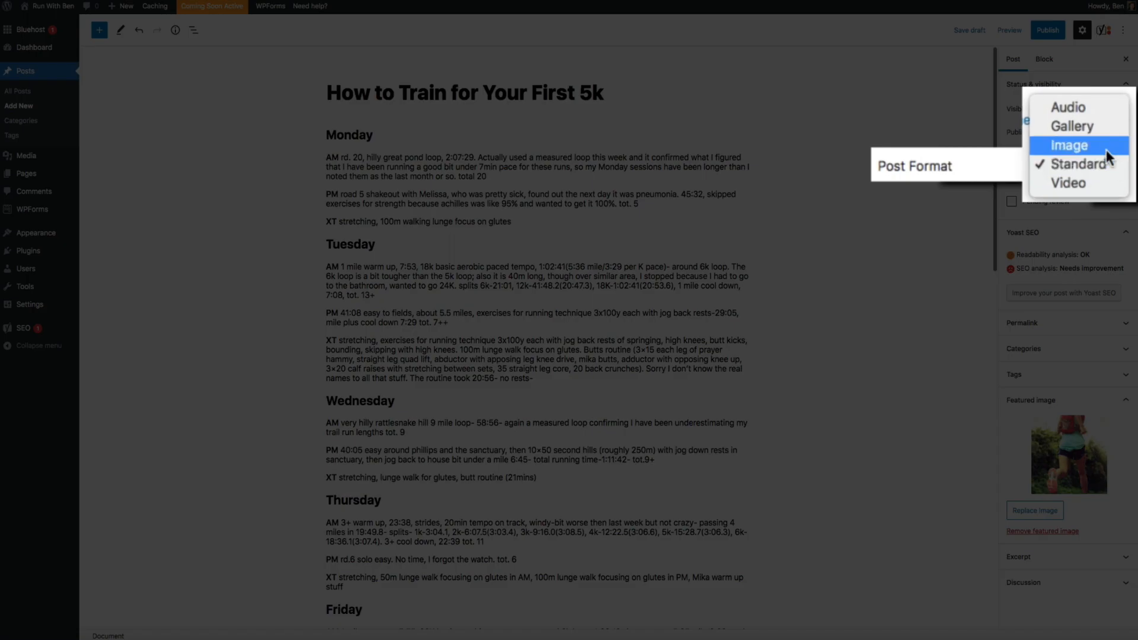
left_click(1107, 148)
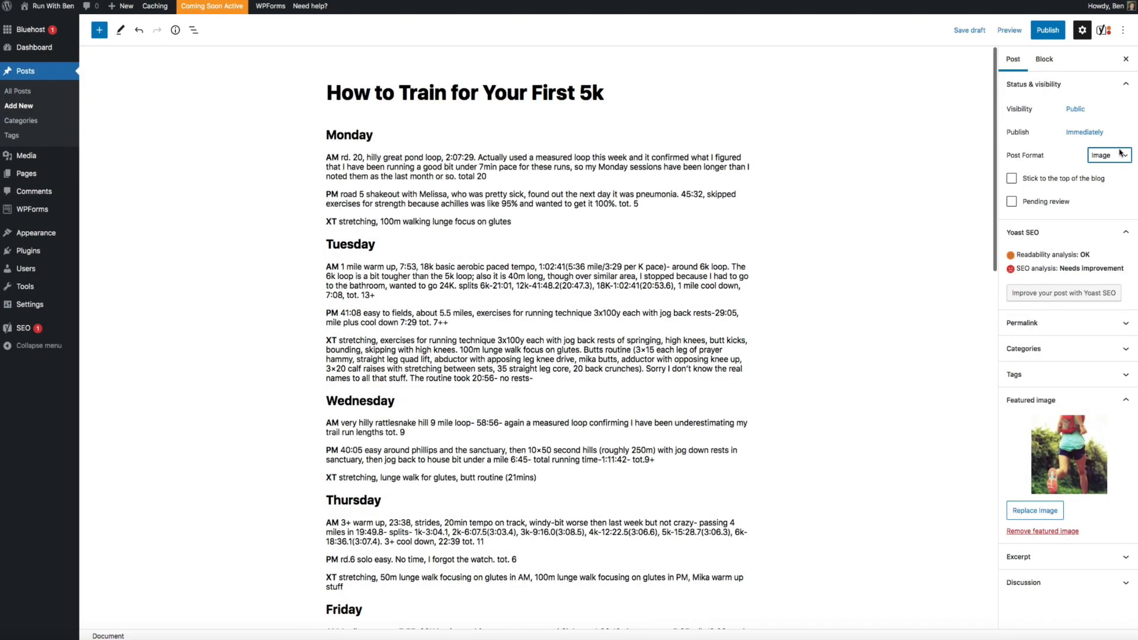
Publish the 5k training post, confirming in the pre-publish checks
left_click(1058, 35)
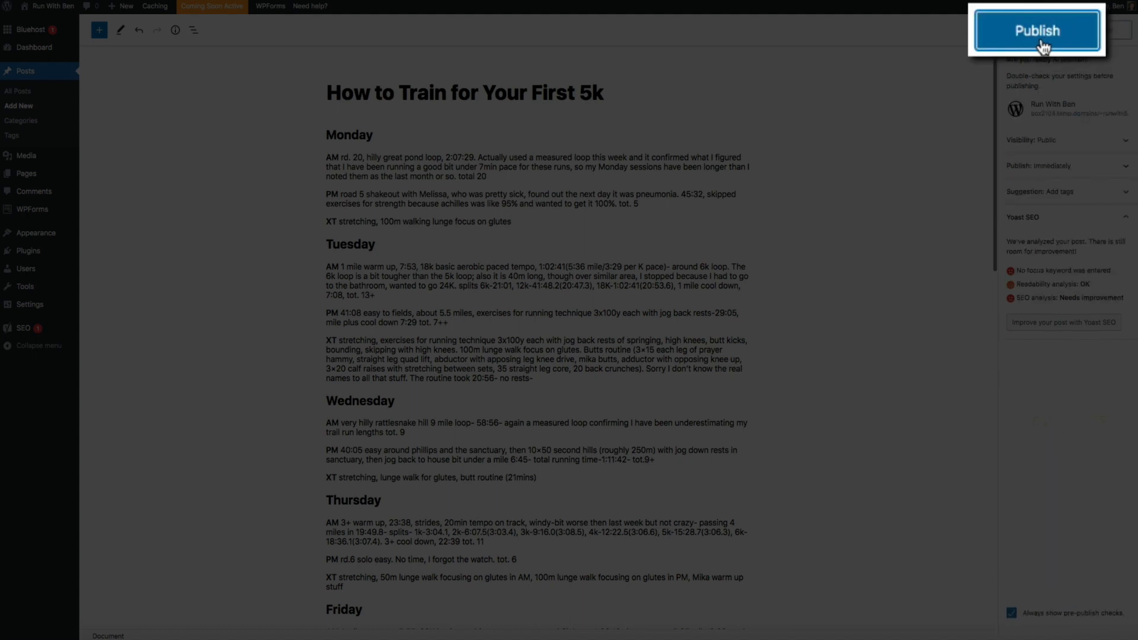
left_click(1042, 44)
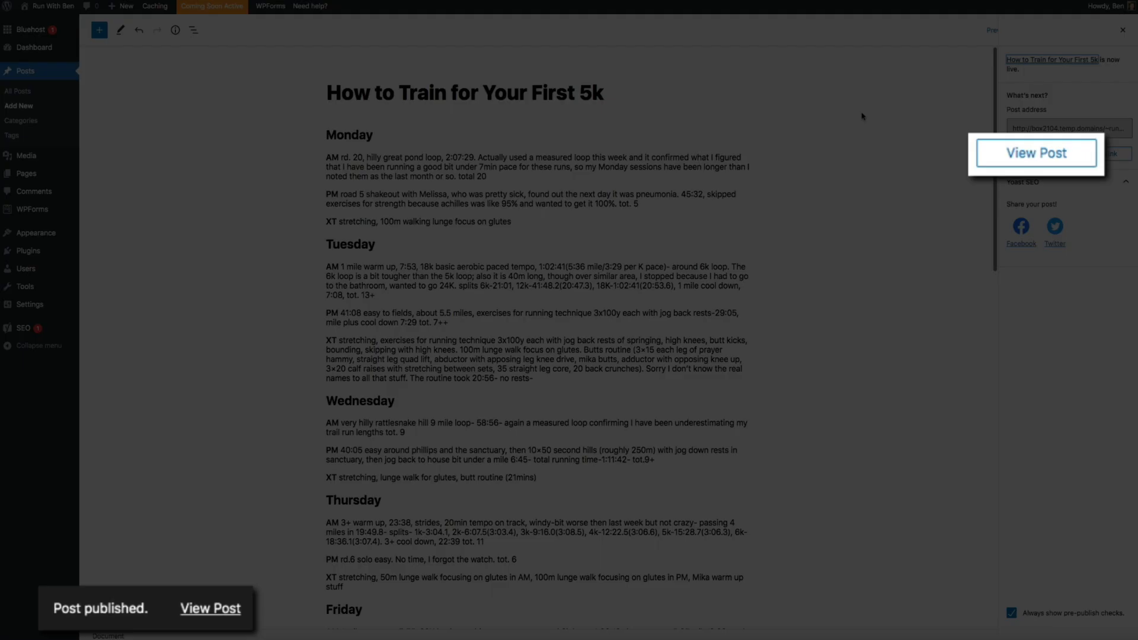
Look through the live 5k post, then go to the blog home page and open the Customizer
left_click(1029, 164)
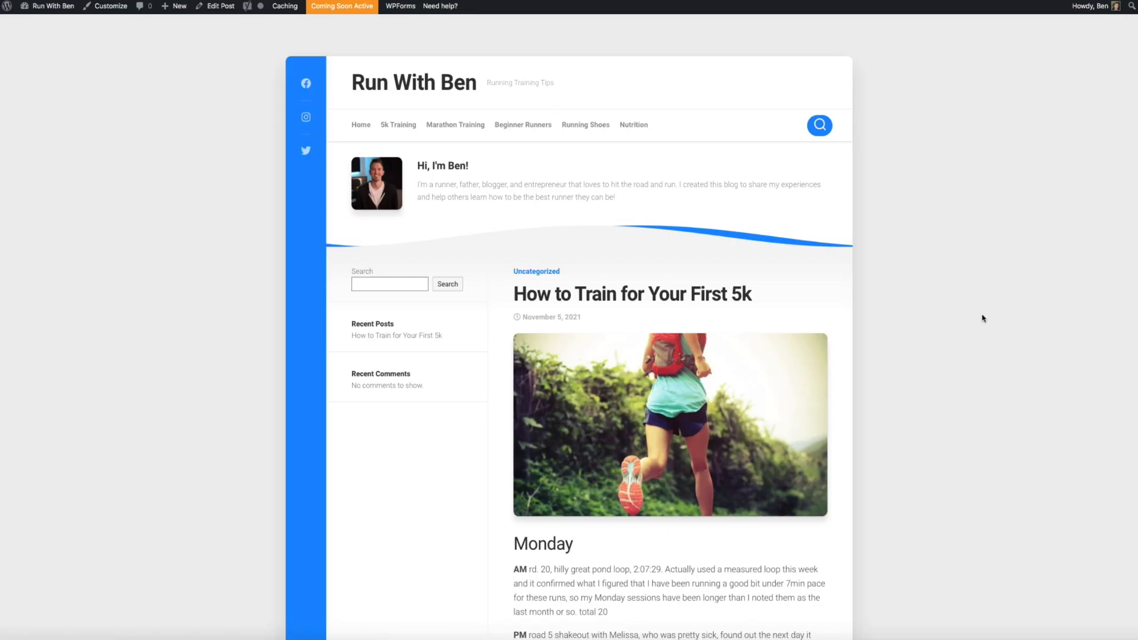
scroll(982, 318, "down", 7)
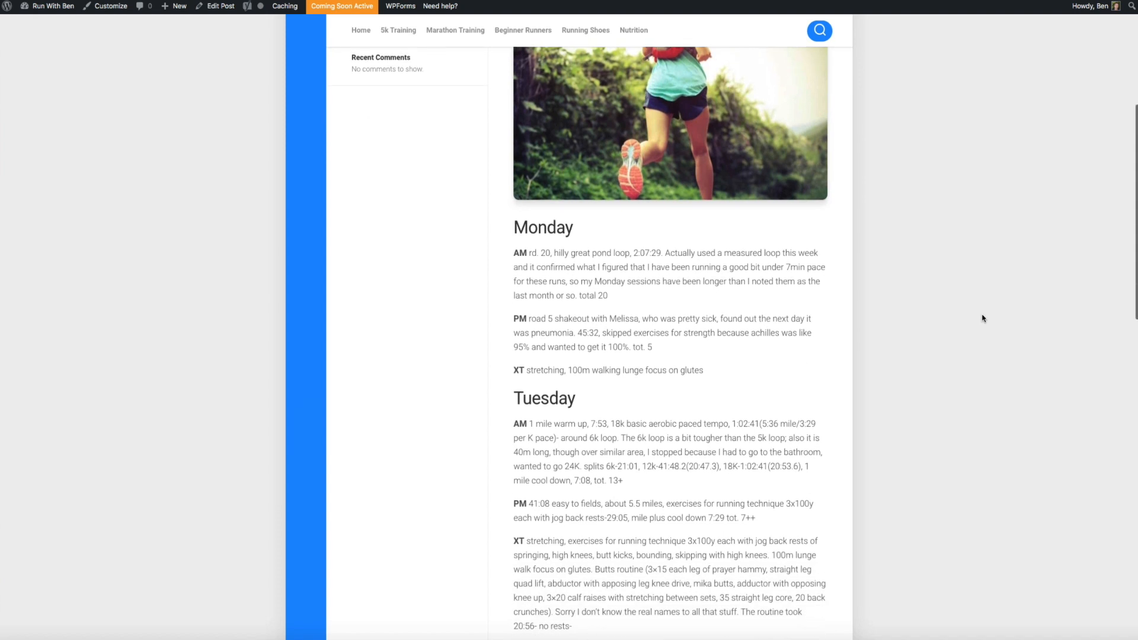
scroll(982, 318, "down", 10)
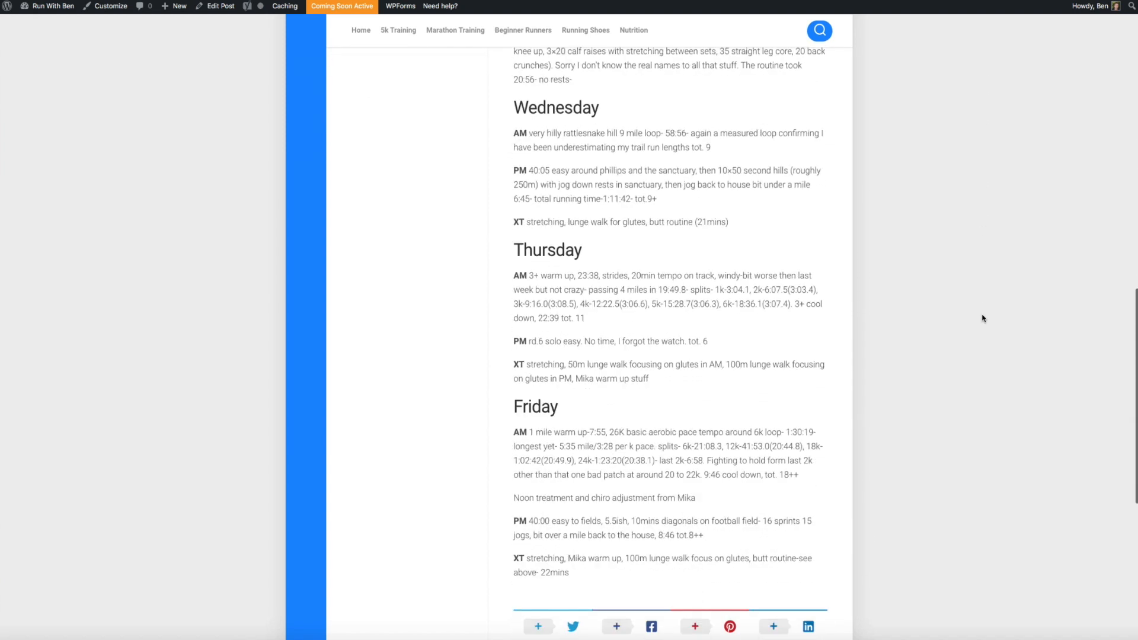
scroll(982, 318, "down", 4)
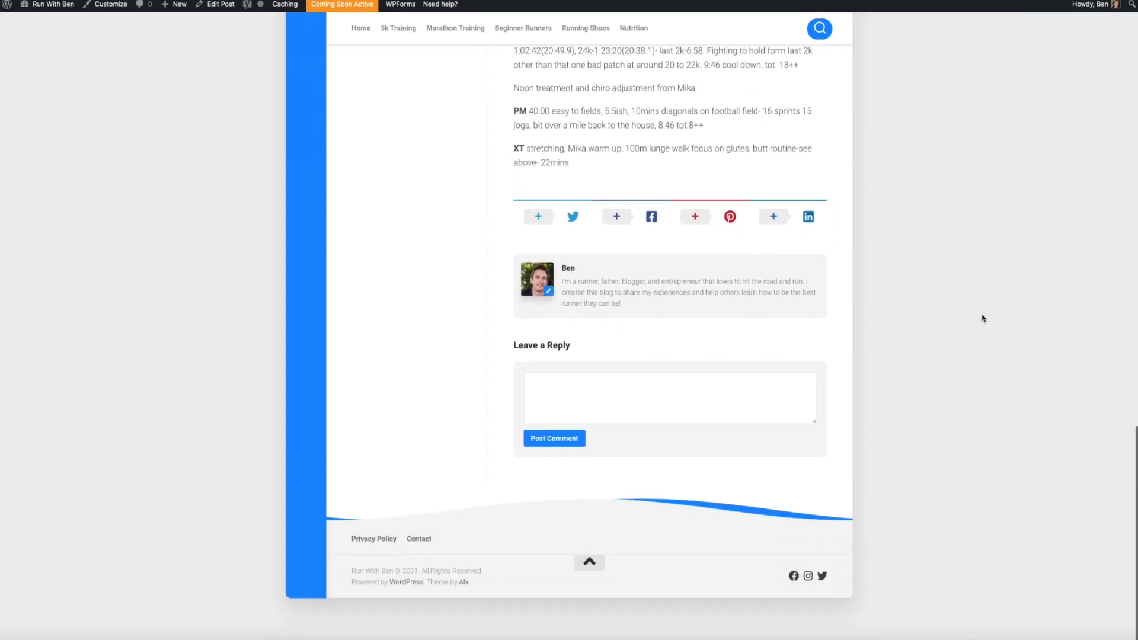
scroll(983, 308, "up", 7)
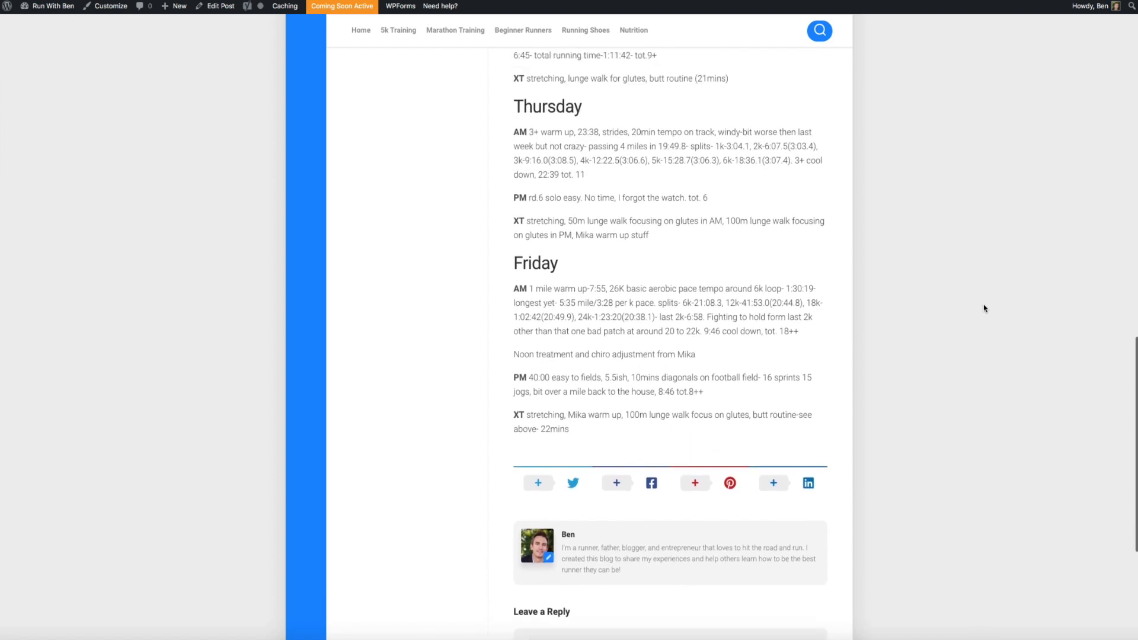
scroll(984, 308, "up", 11)
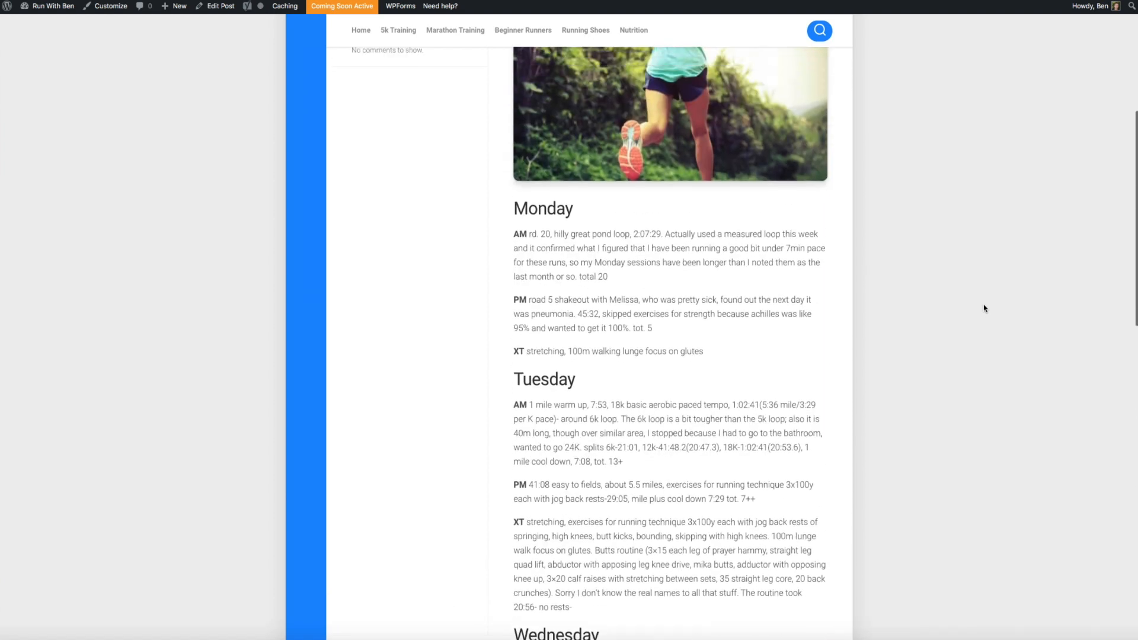
scroll(984, 308, "up", 5)
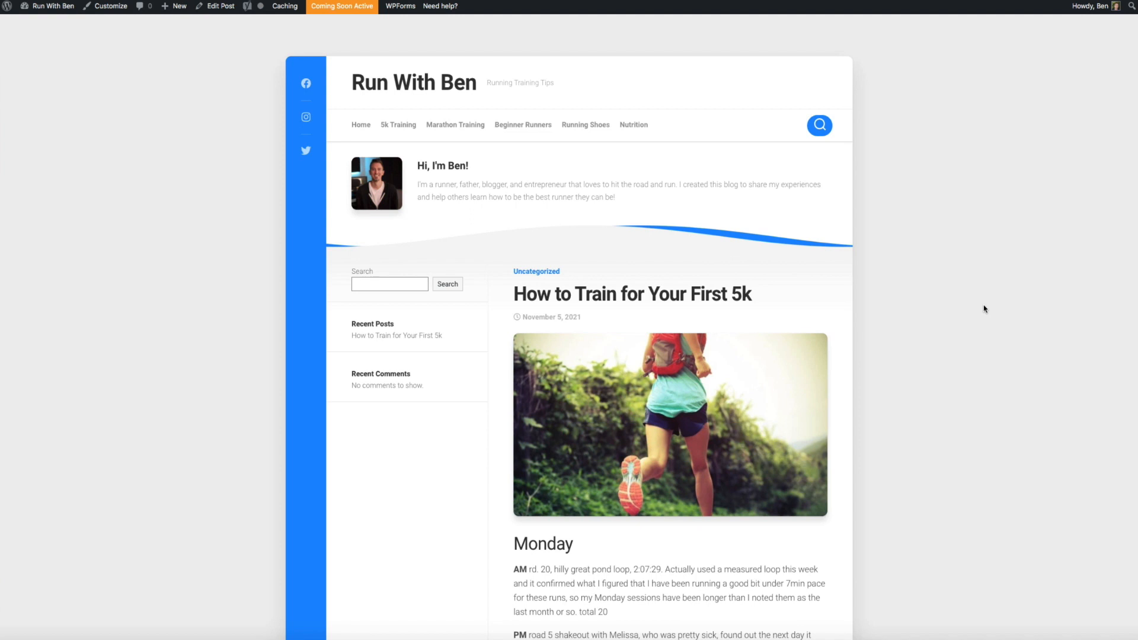
left_click(362, 126)
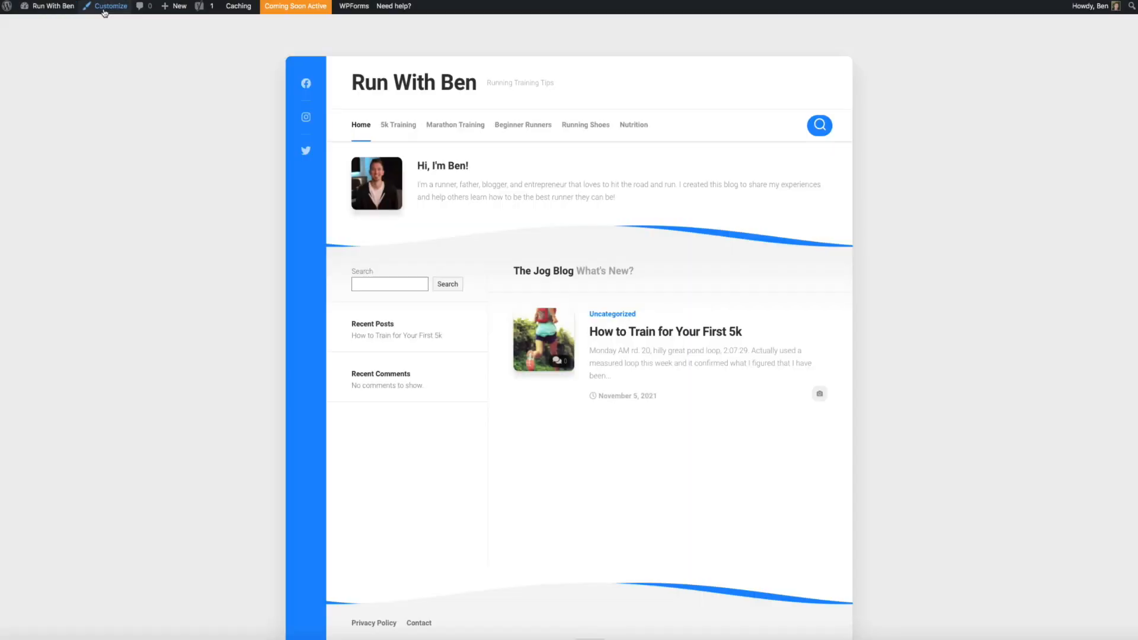
left_click(105, 7)
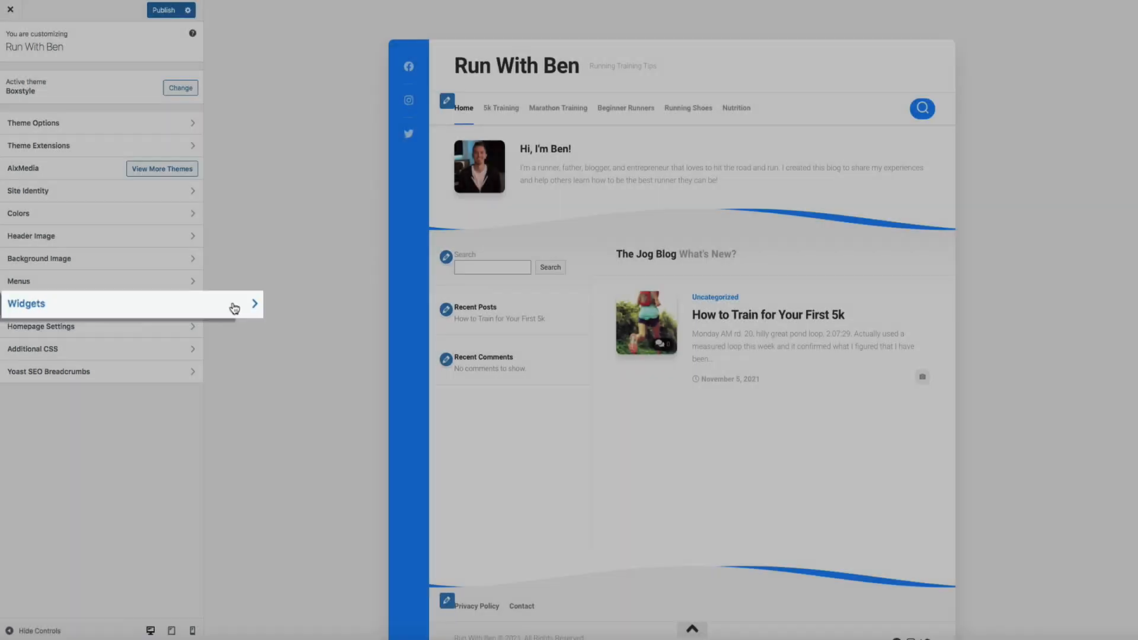
Remove the Recent Comments, Recent Posts and Search blocks from the Primary sidebar
left_click(231, 305)
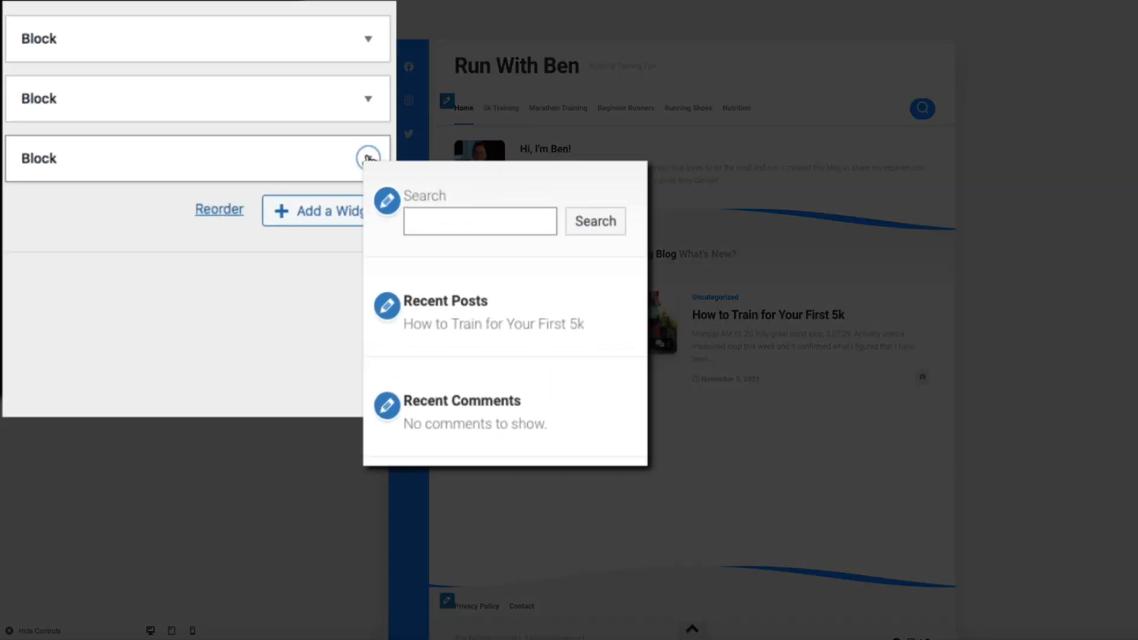
left_click(186, 161)
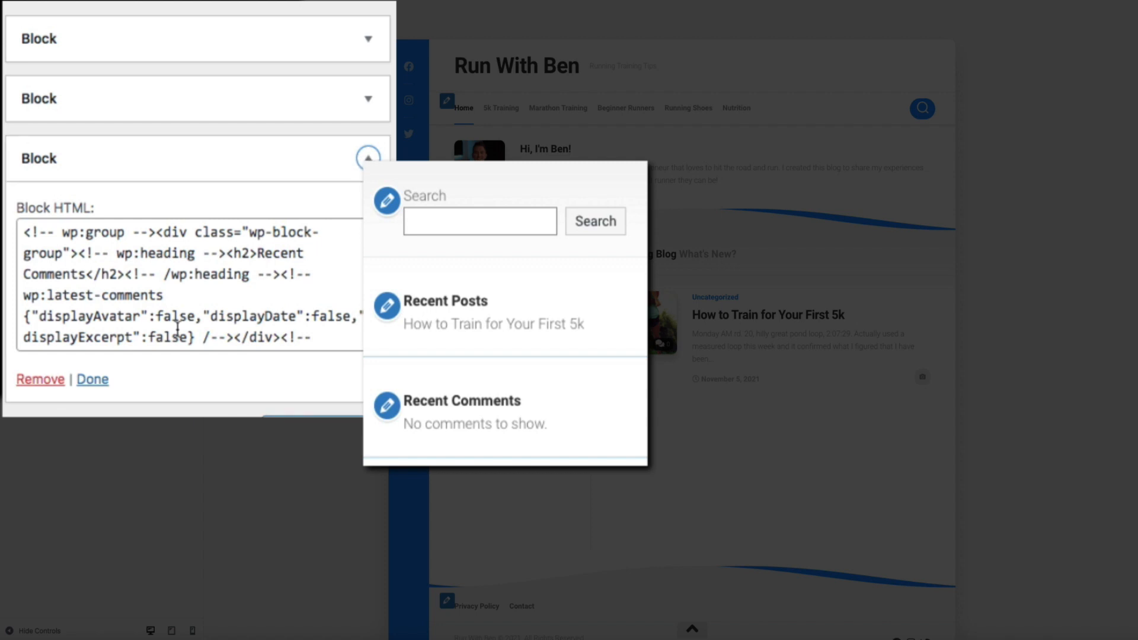
left_click(52, 382)
left_click(368, 98)
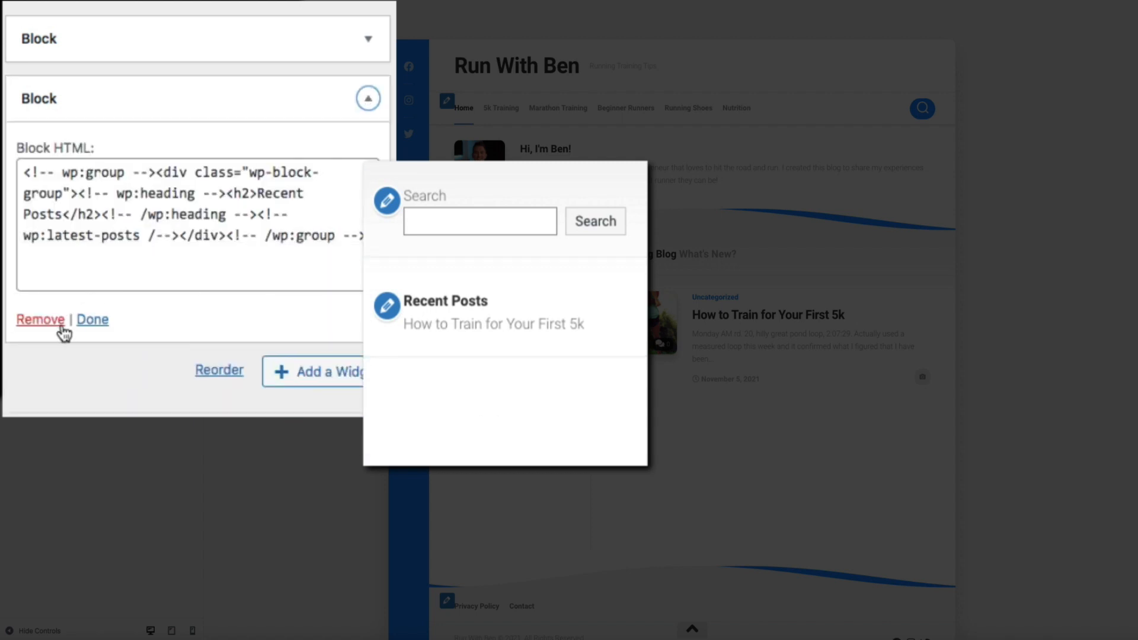
left_click(41, 326)
left_click(368, 43)
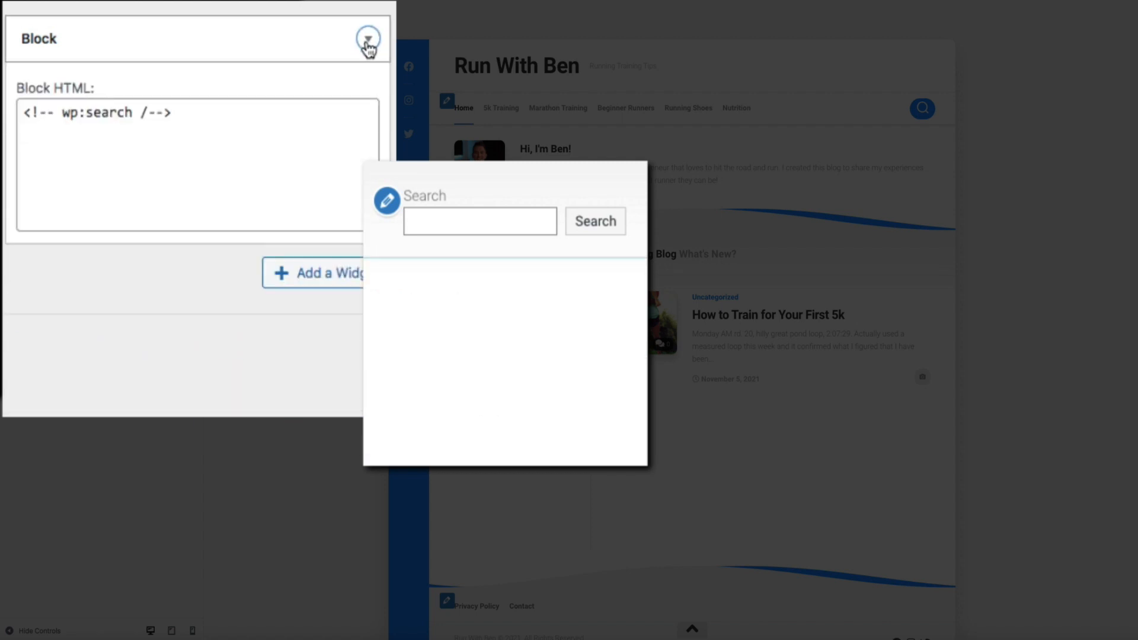
left_click(24, 211)
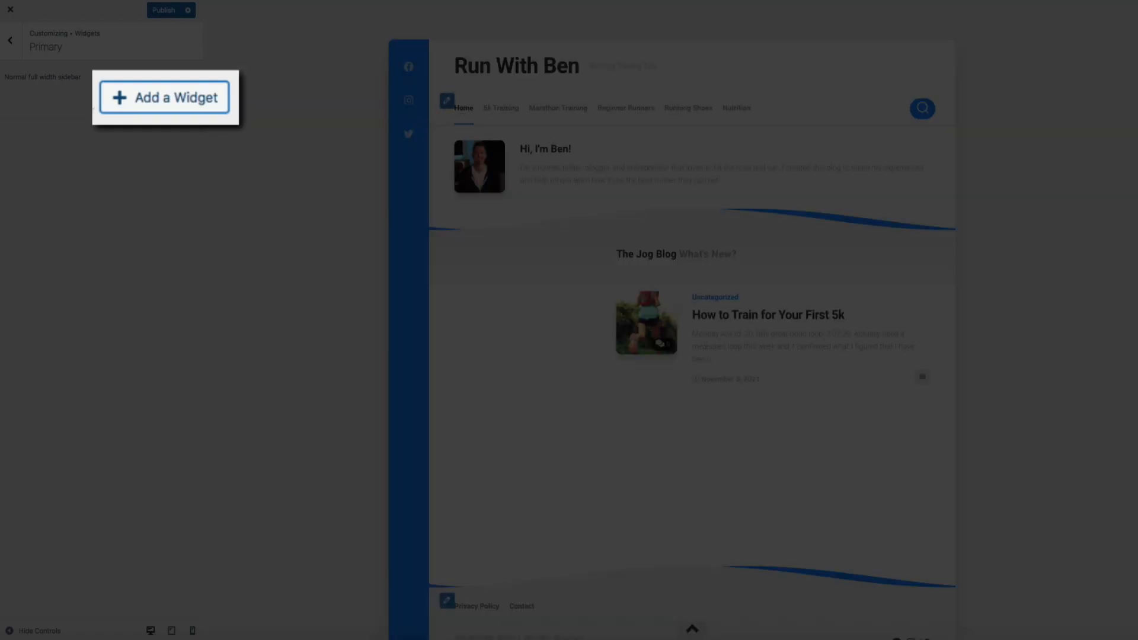
left_click(155, 100)
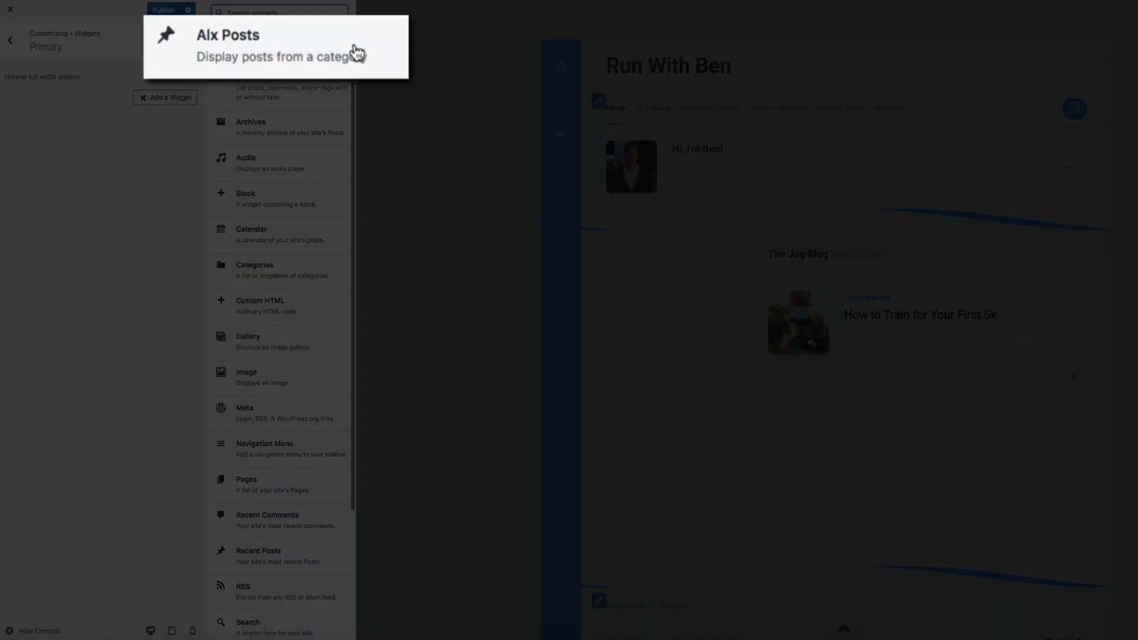
Add an Alx Posts widget titled 'Featured Post' showing 1 post, dates hidden, category All
left_click(314, 53)
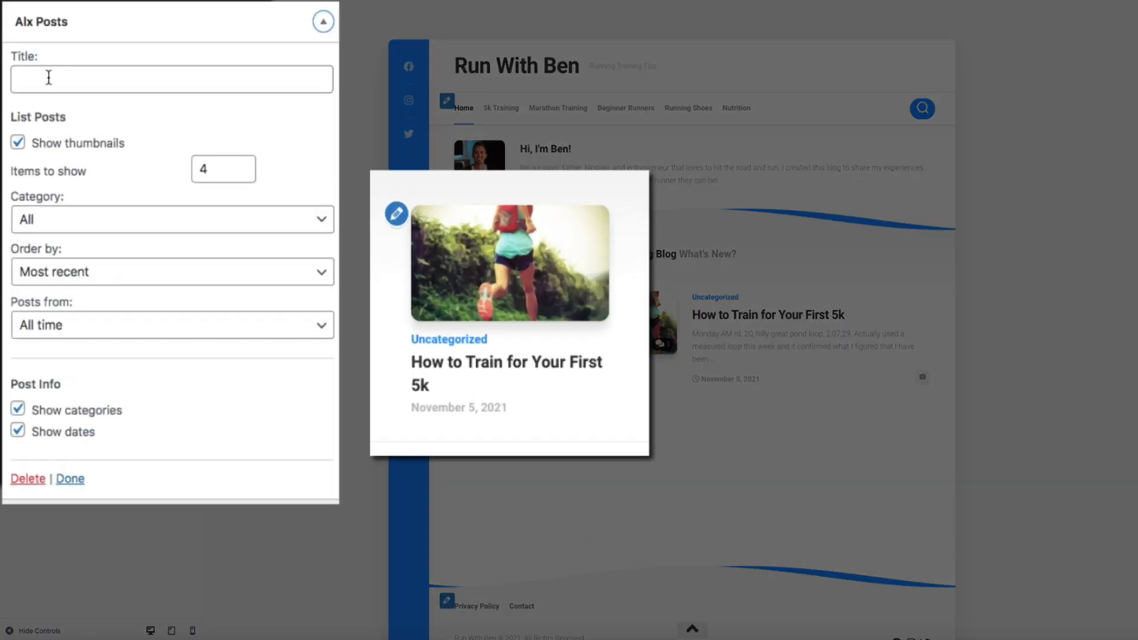
left_click(30, 131)
type("Featured Post")
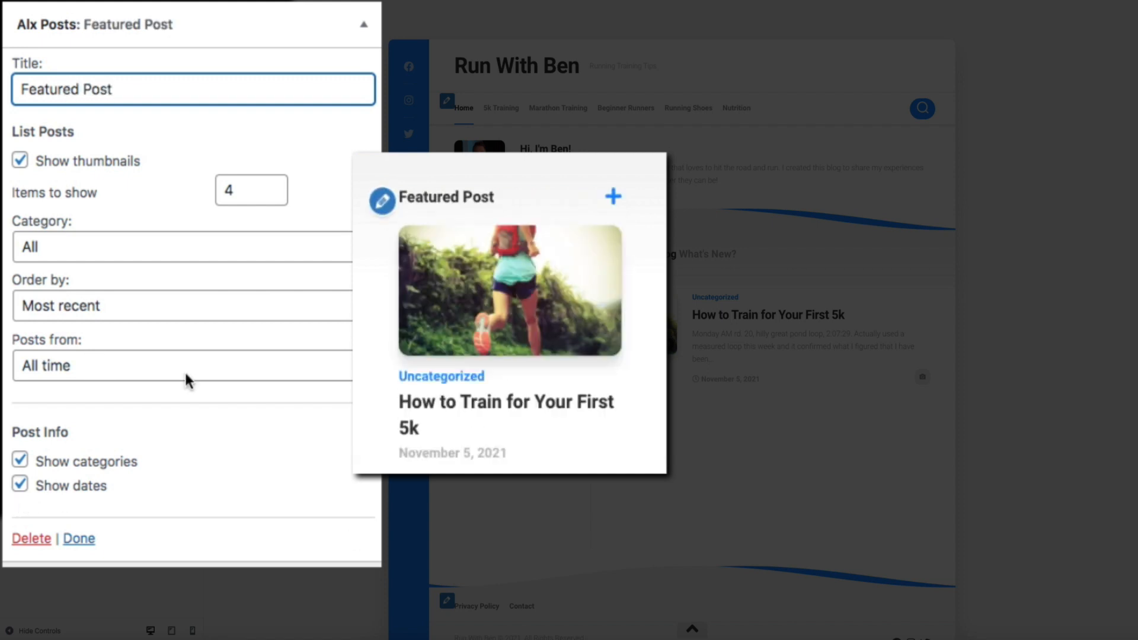
double_click(253, 195)
type("1")
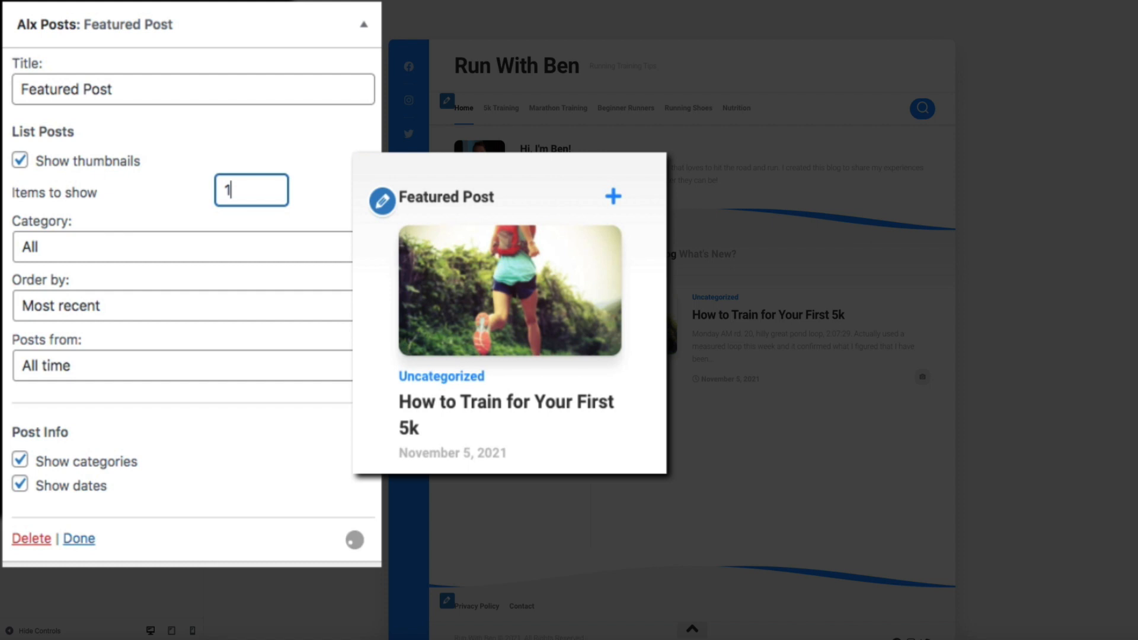
left_click(20, 486)
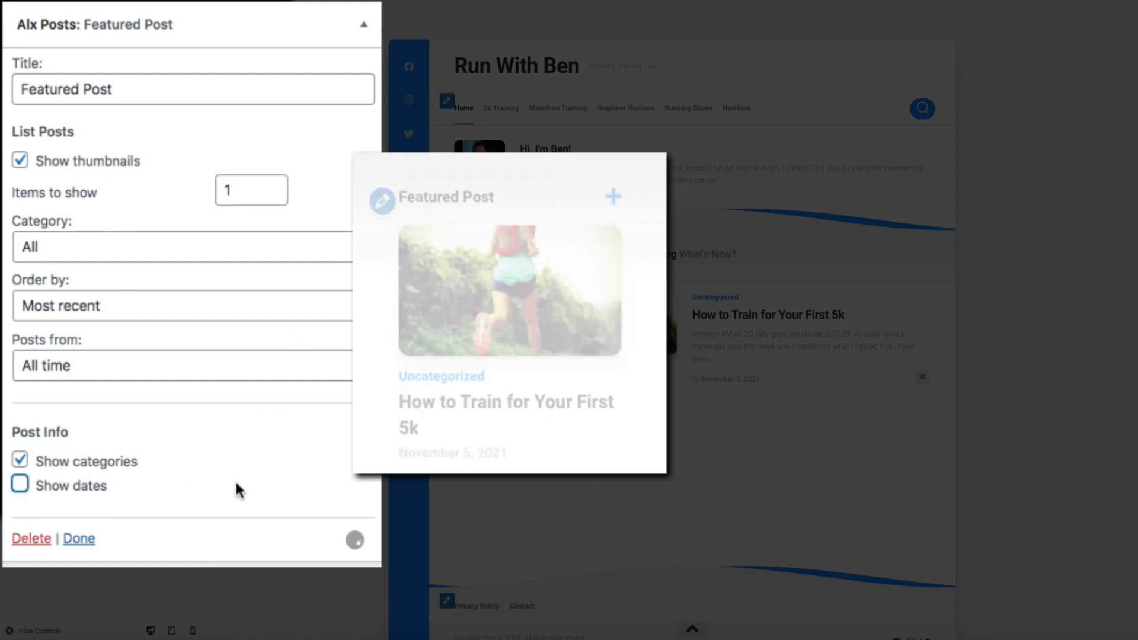
left_click(319, 244)
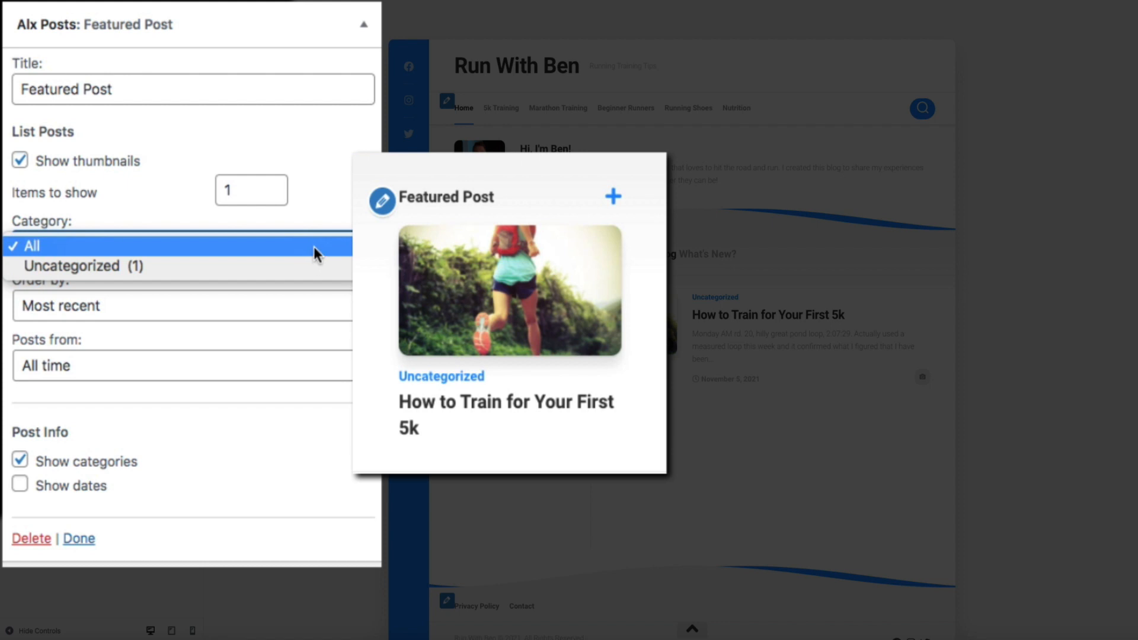
left_click(311, 244)
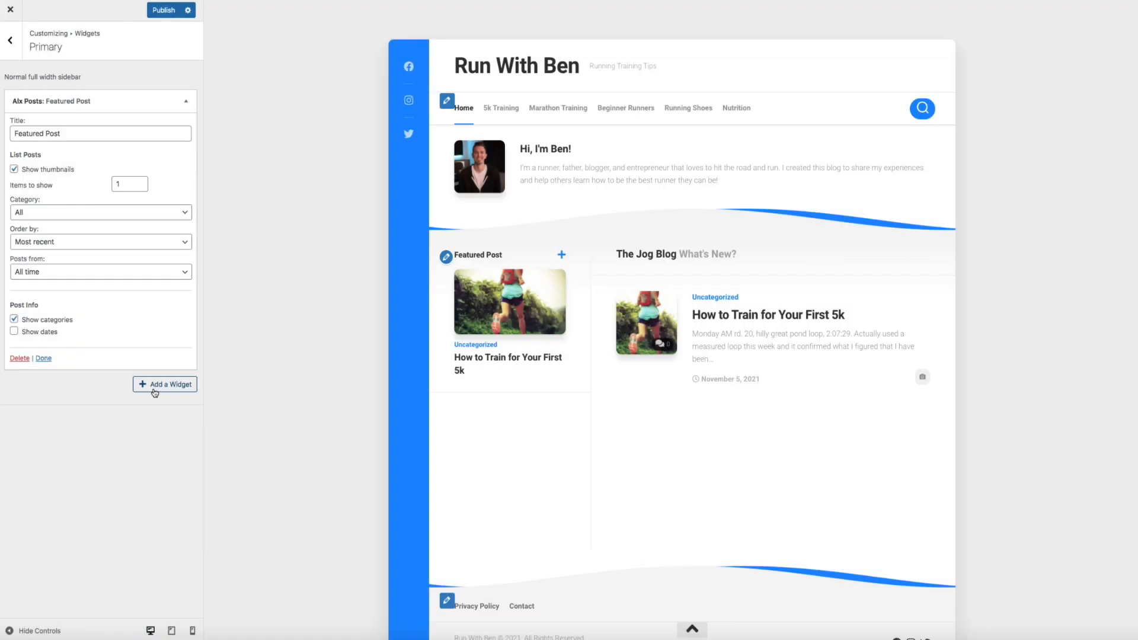
Add an Alx Tabs widget with tags and recent comments disabled, publish, and exit the Customizer
left_click(154, 385)
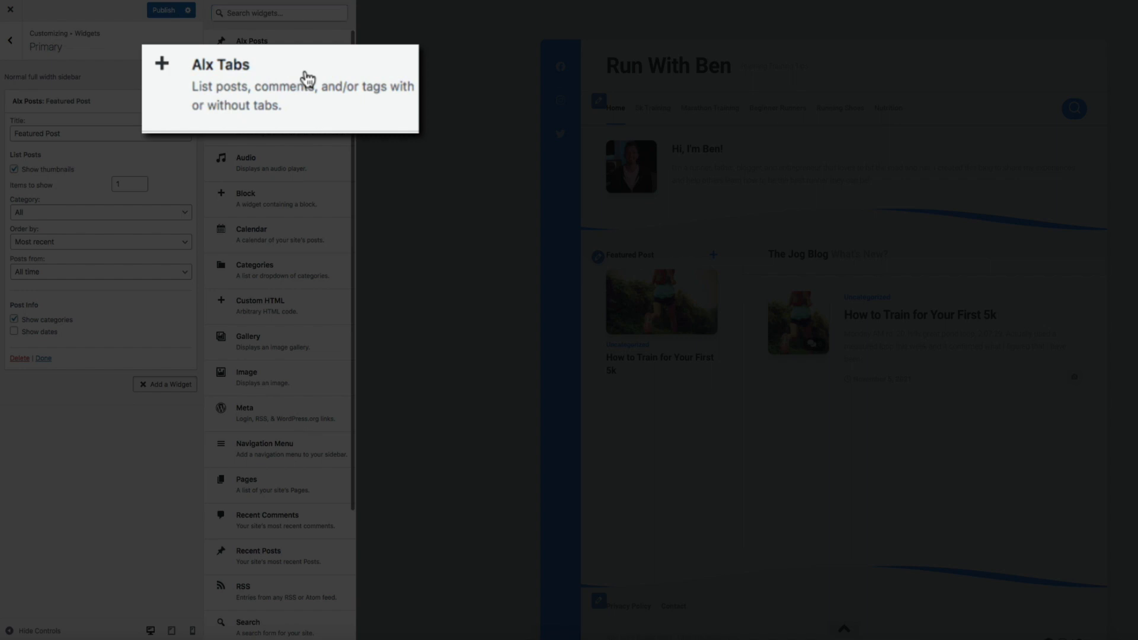
left_click(303, 80)
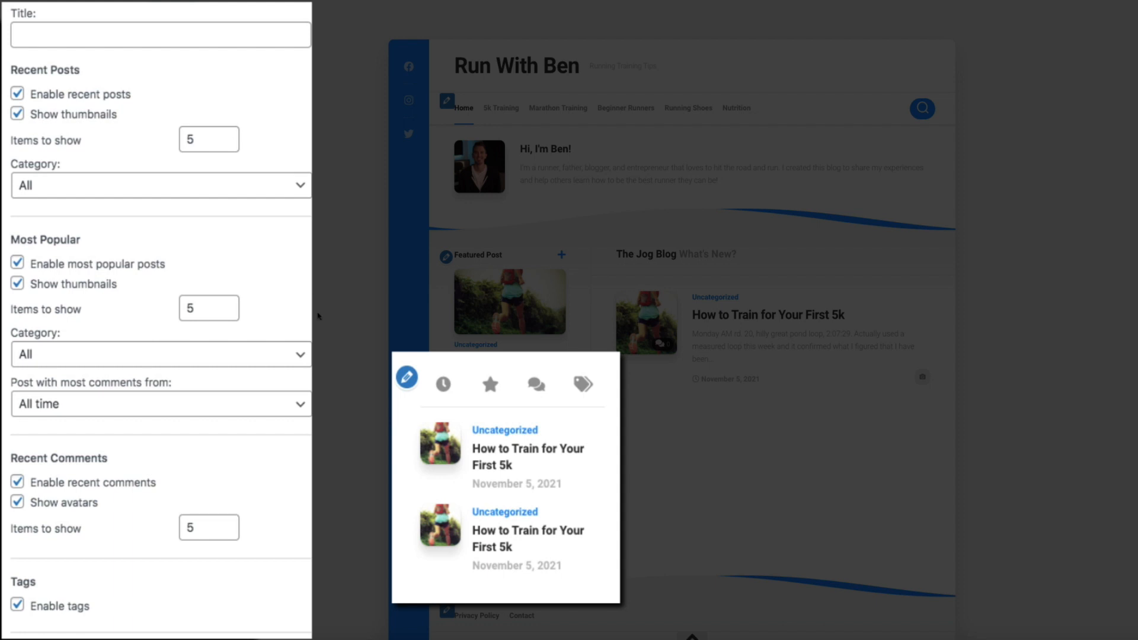
left_click(17, 604)
left_click(17, 481)
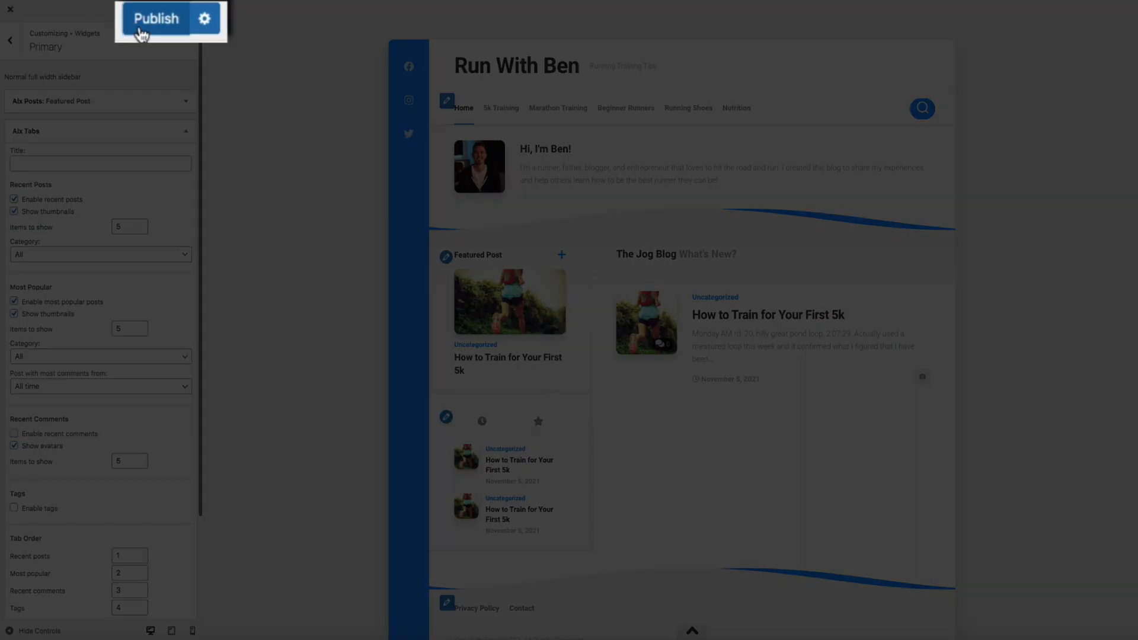
left_click(157, 13)
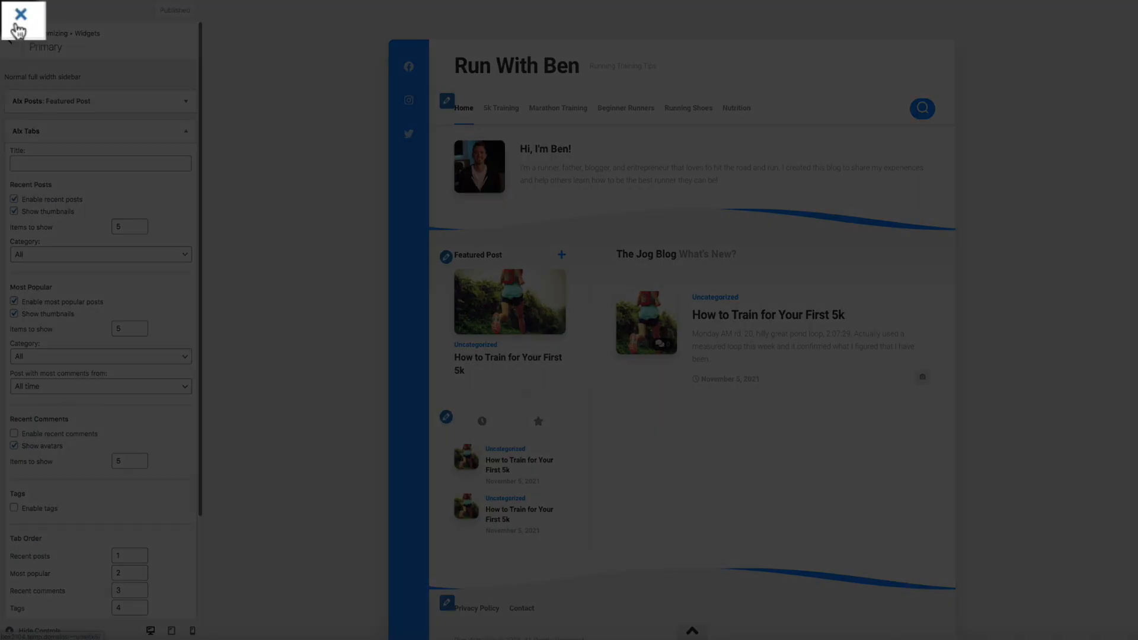
left_click(15, 24)
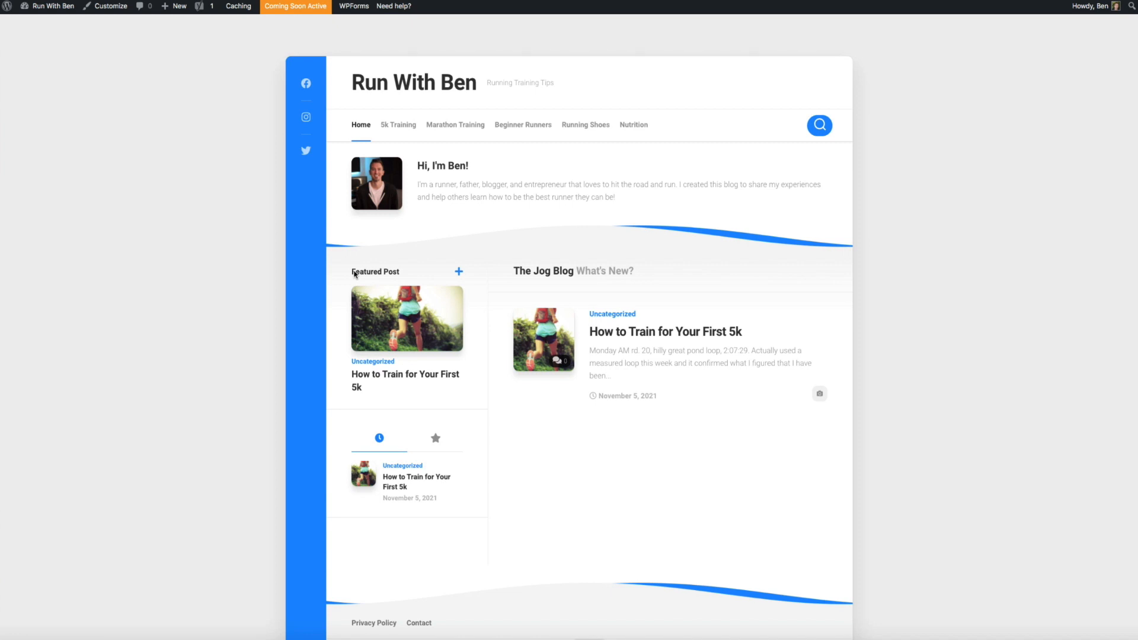
Open the 'How to Train for Your First 5k' post from the homepage in the editor
left_click(632, 335)
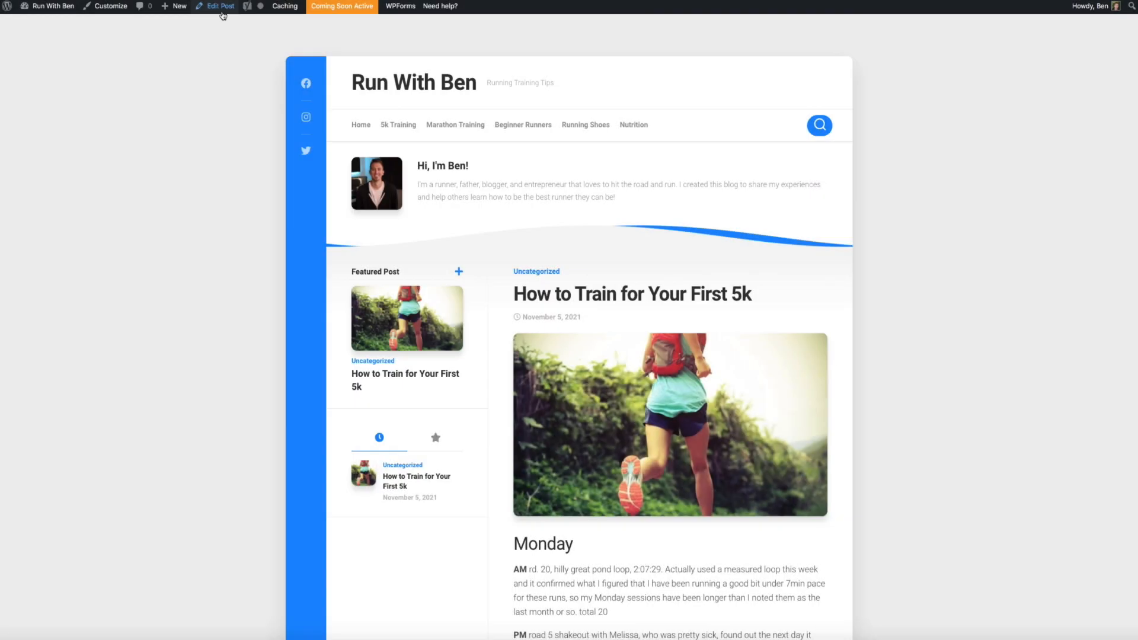
left_click(223, 13)
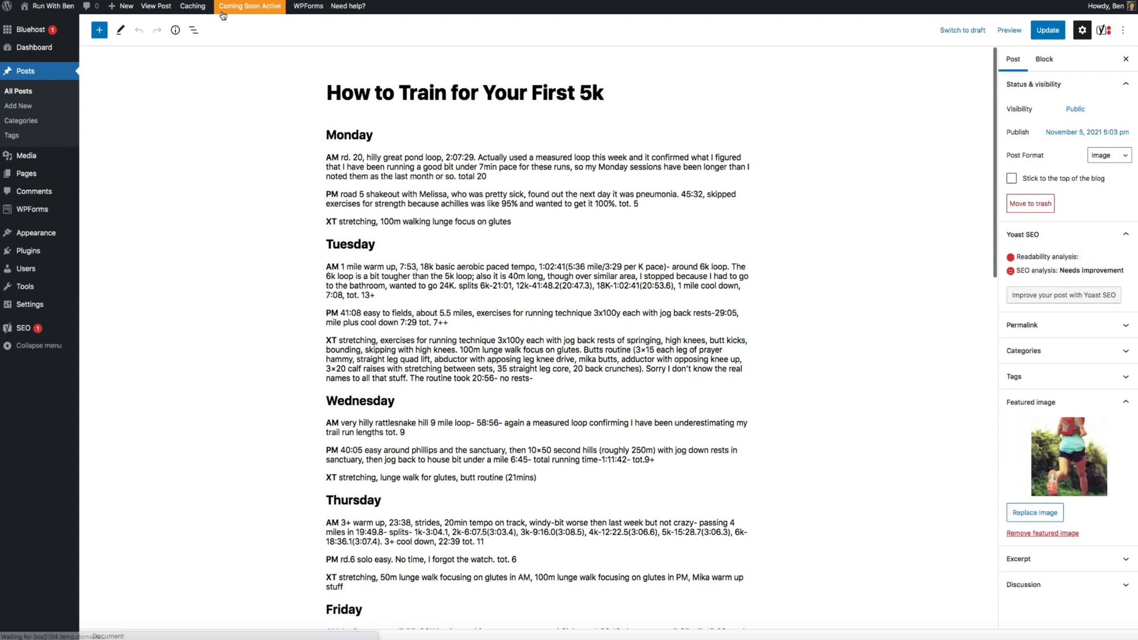
Move the post from Uncategorized to 5k Training, update it, and view it live
left_click(1112, 355)
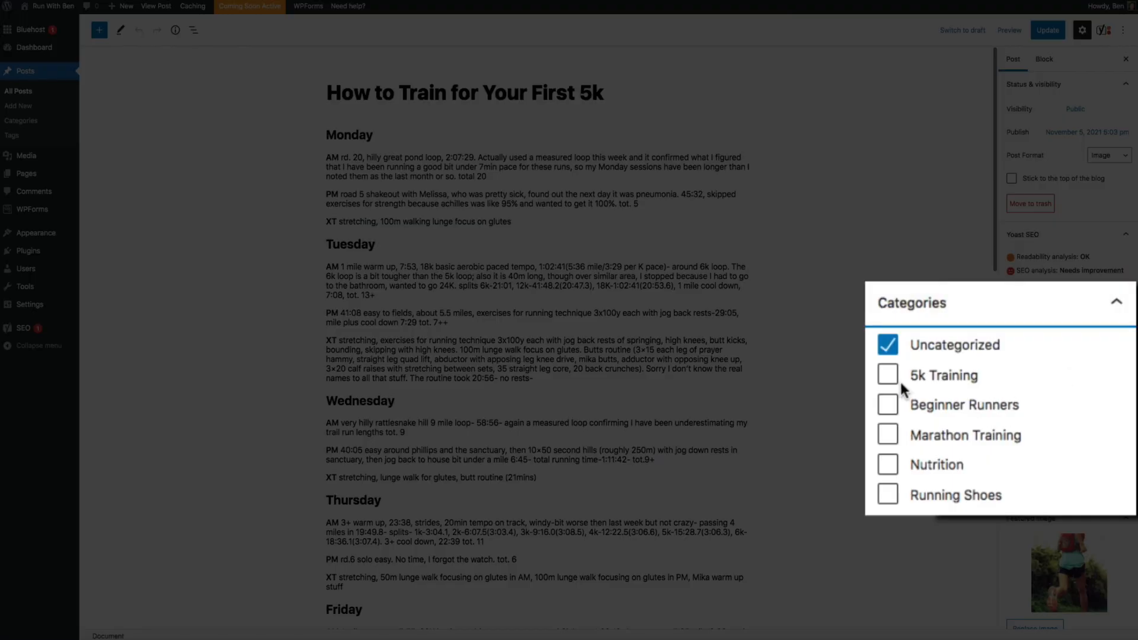
left_click(889, 381)
left_click(888, 345)
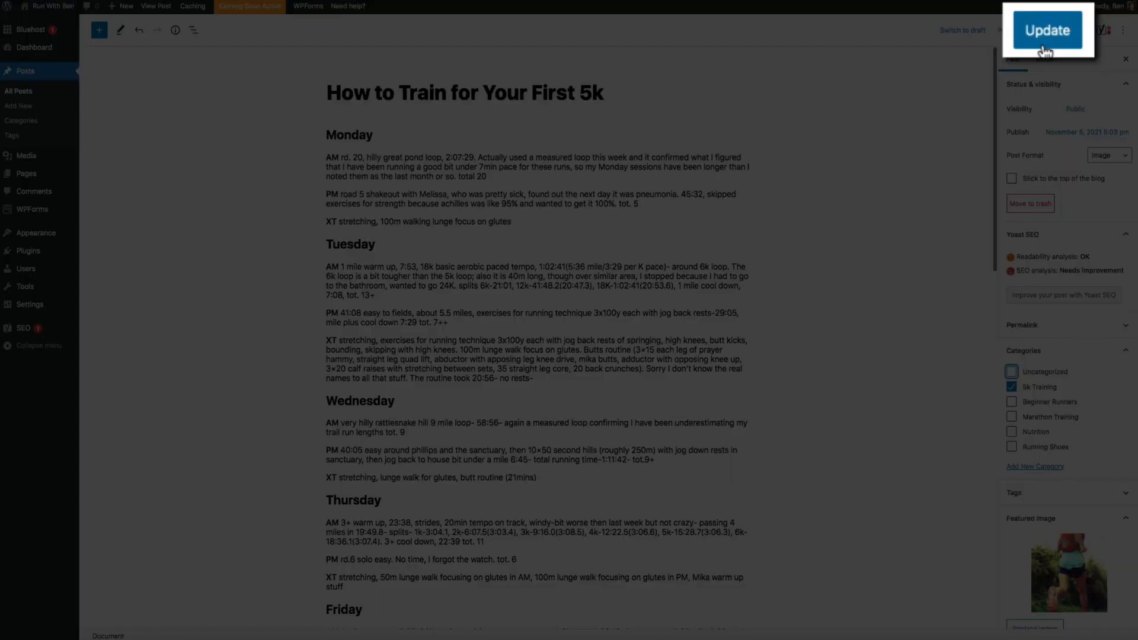
left_click(1045, 51)
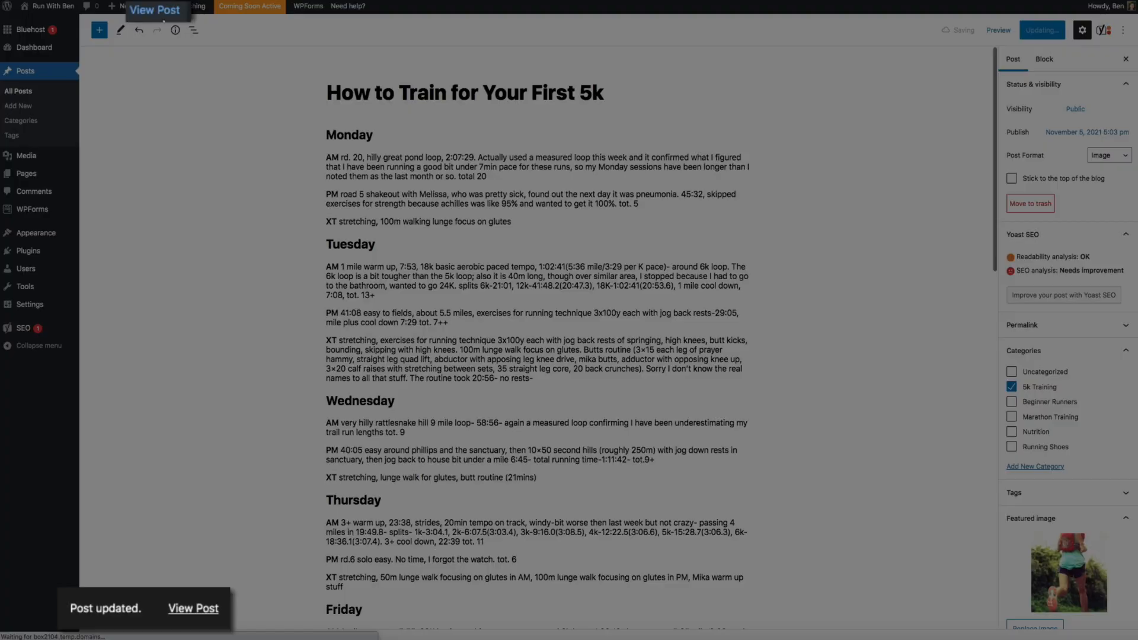
left_click(162, 7)
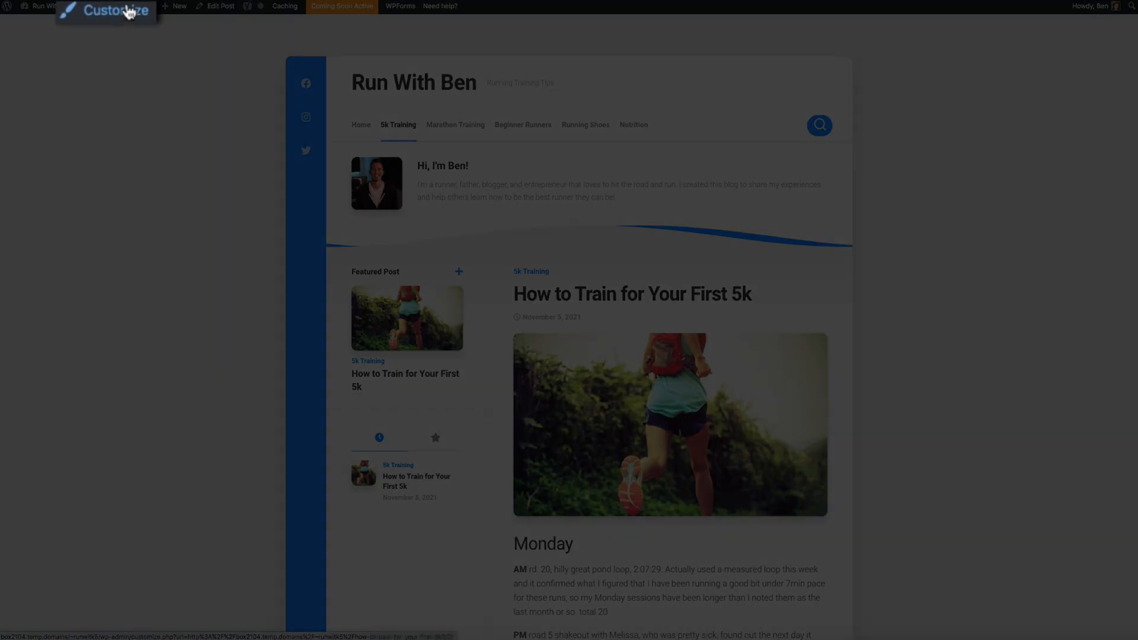
In Theme Options > Footer, enable three footer widget columns and hide the footer credit line
left_click(122, 9)
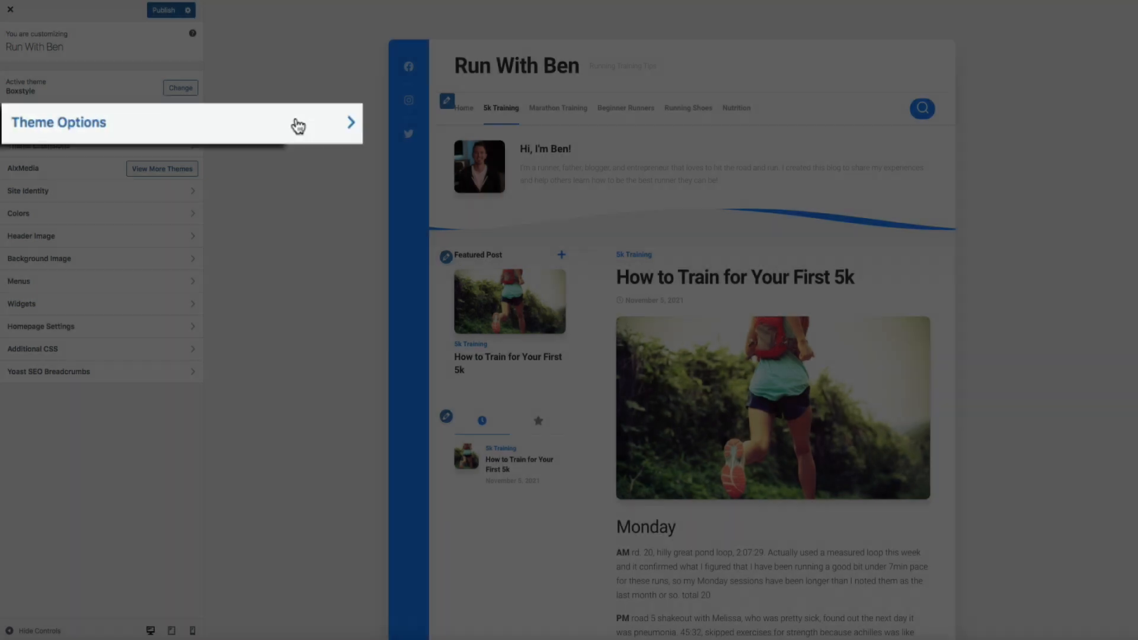
left_click(164, 125)
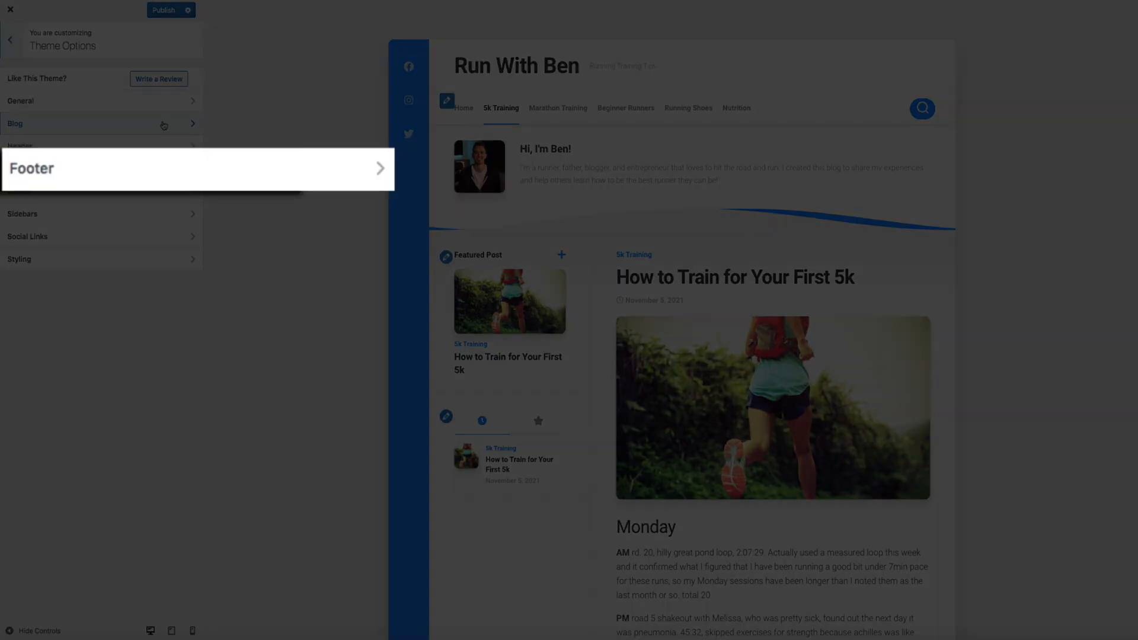
left_click(169, 168)
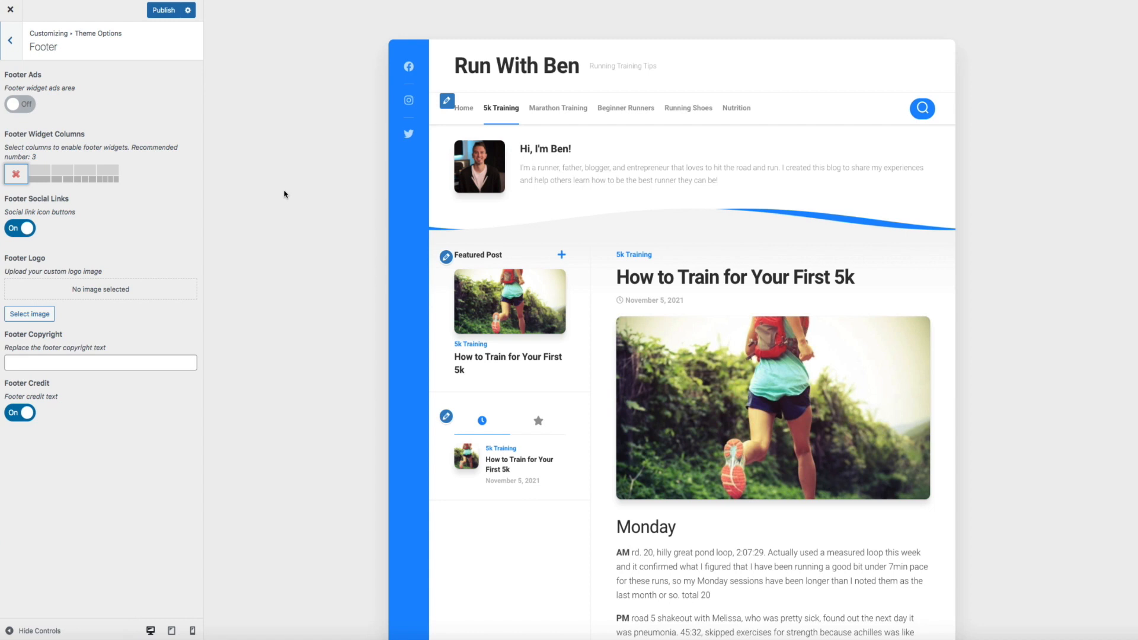
scroll(338, 226, "down", 15)
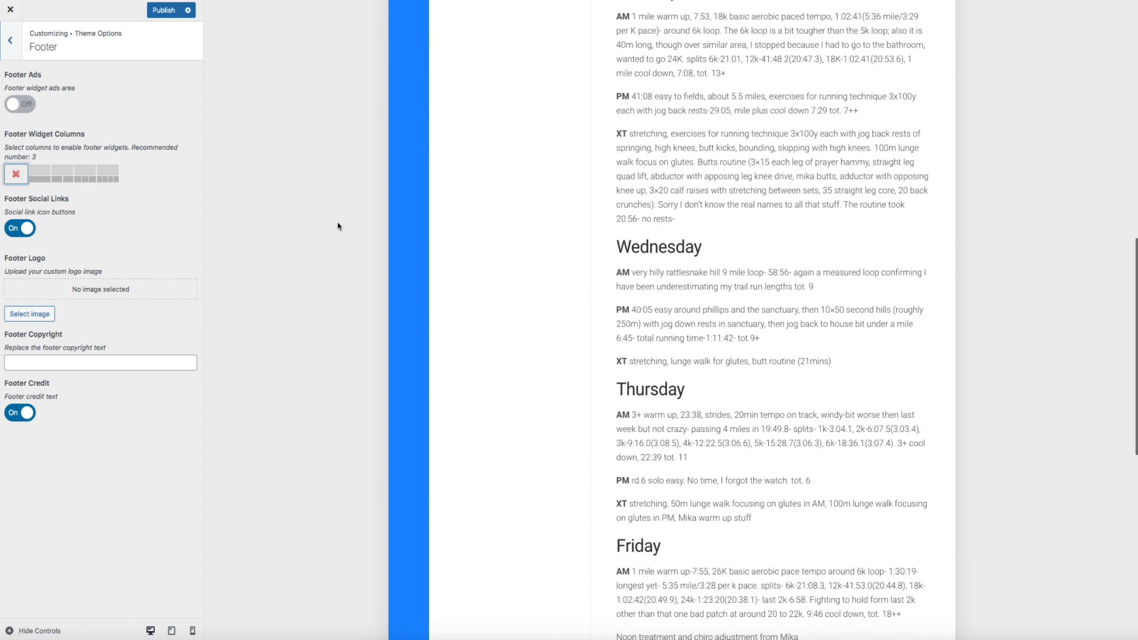
scroll(338, 227, "down", 5)
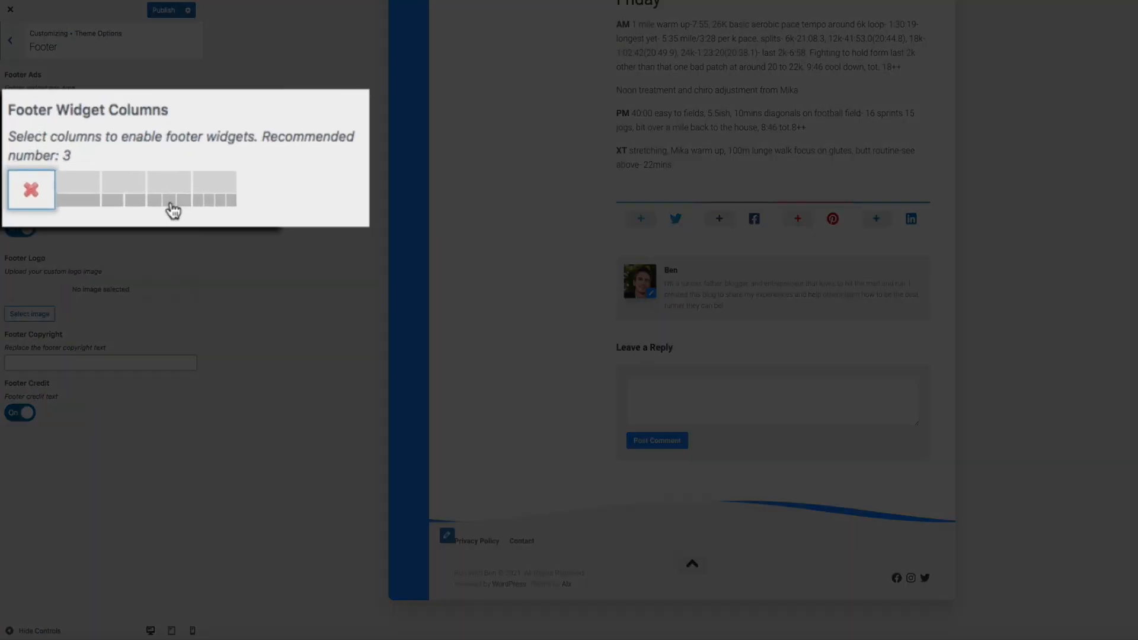
left_click(170, 201)
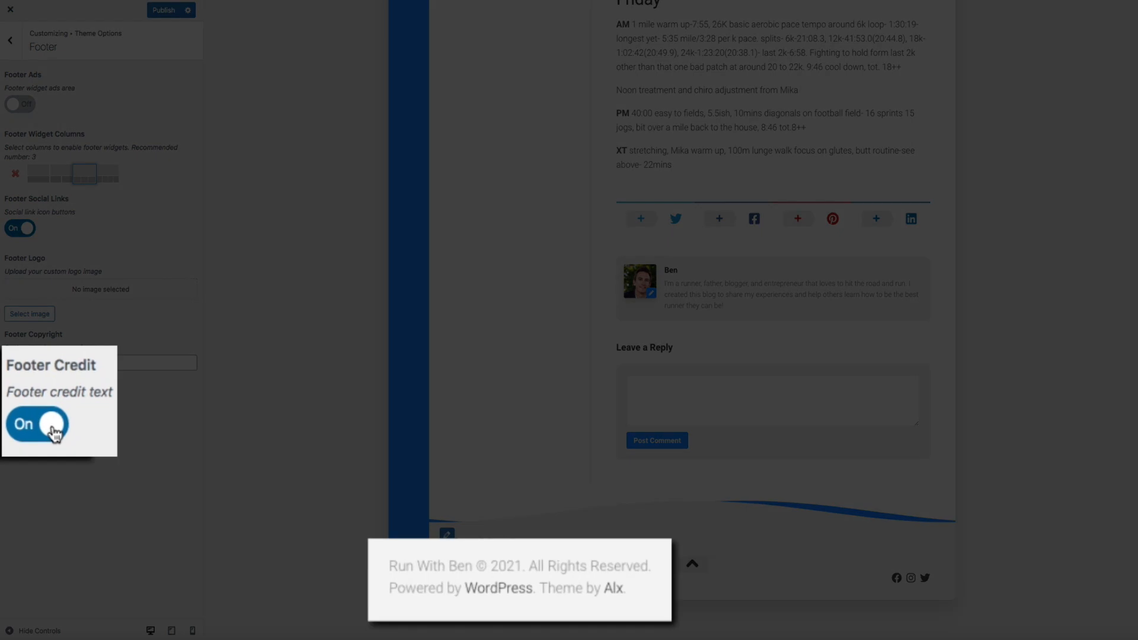
left_click(28, 422)
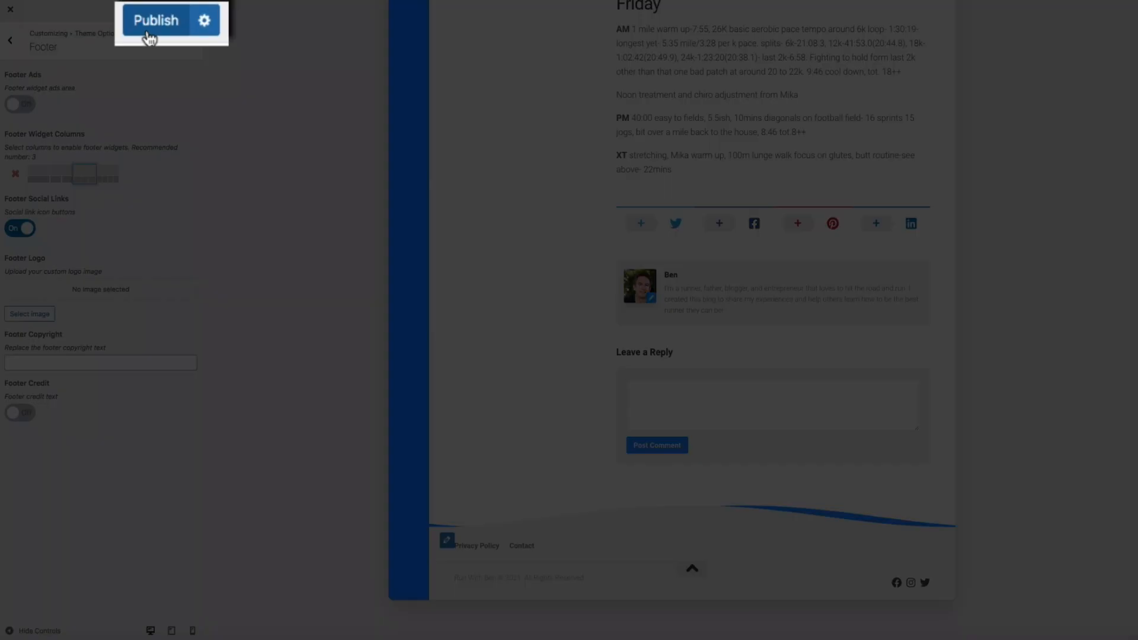
Publish the footer changes and close the Customizer to view the live site
left_click(149, 36)
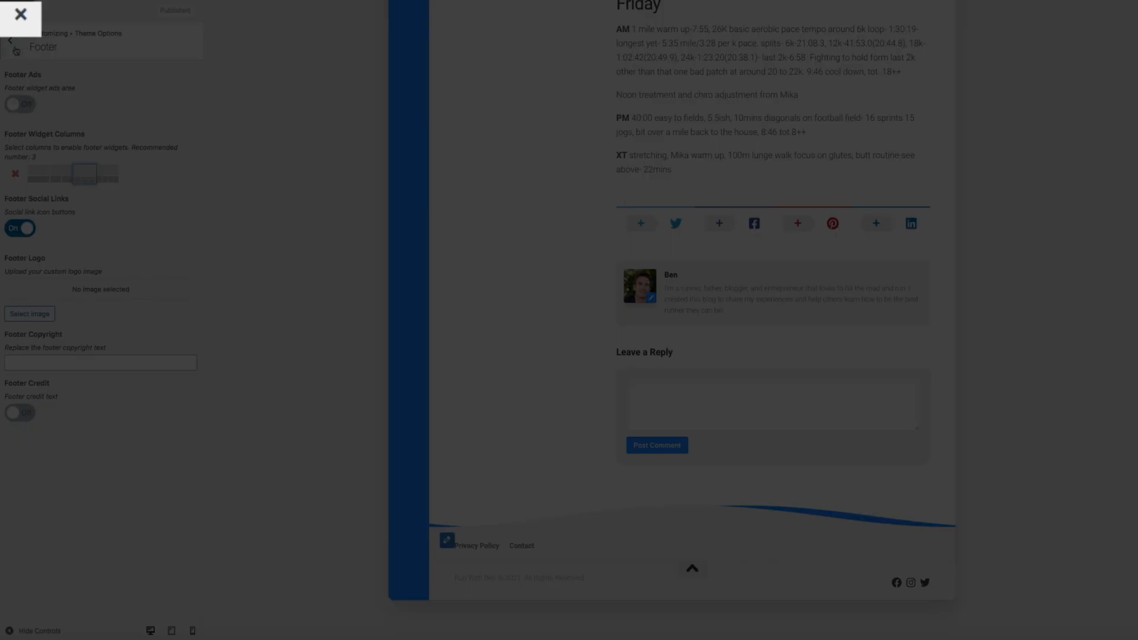
left_click(16, 50)
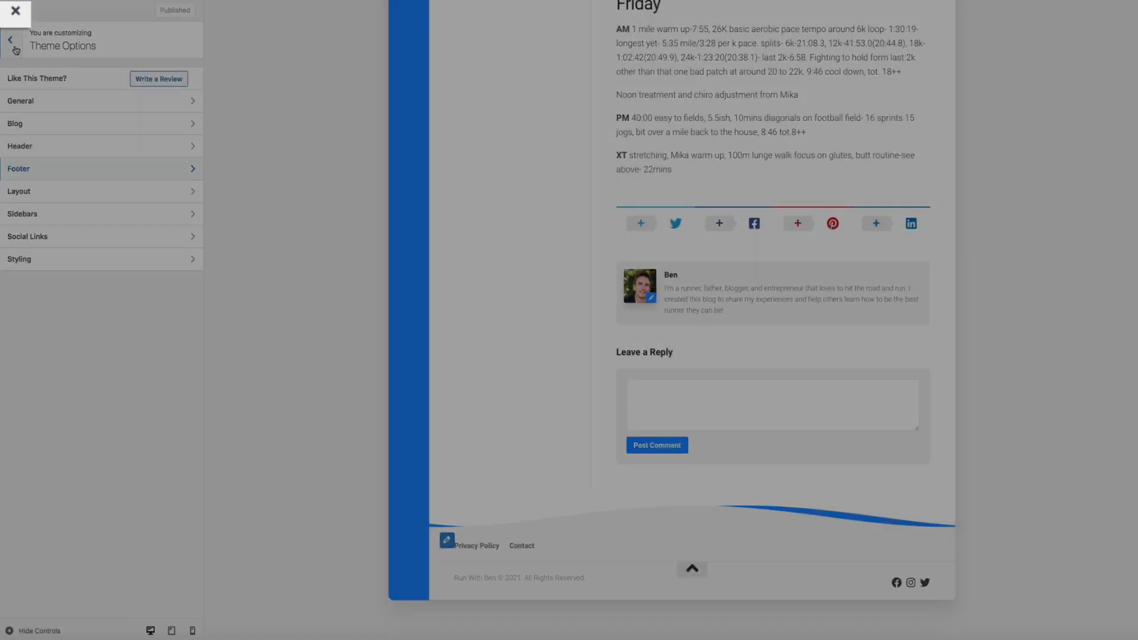
left_click(13, 11)
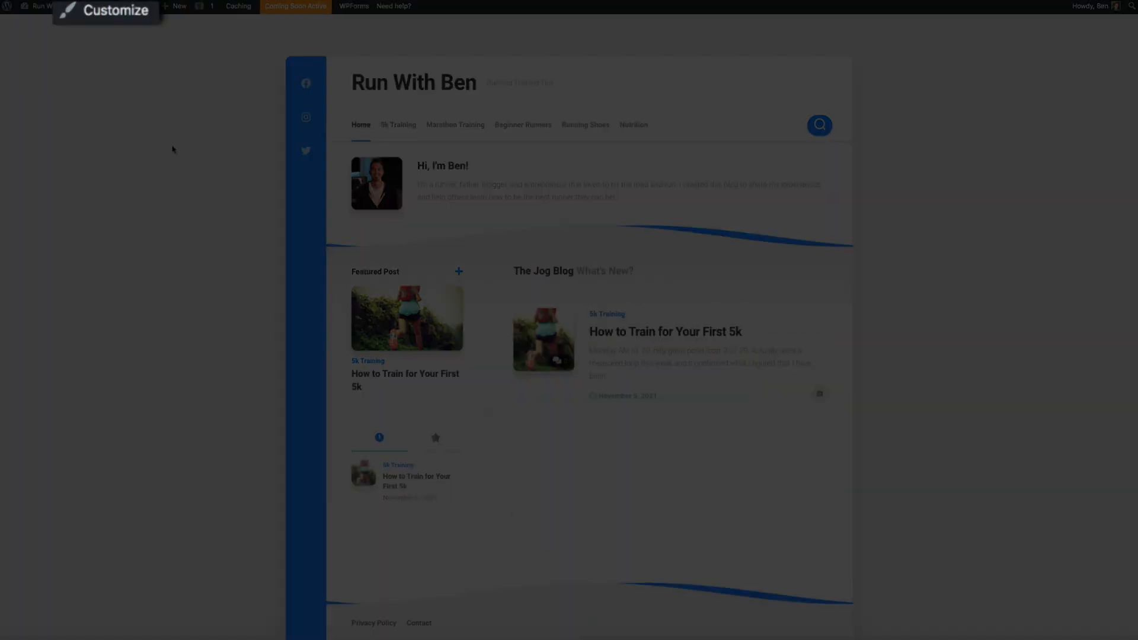
Add a Search widget titled 'Search' to the Footer 1 widget area
left_click(112, 18)
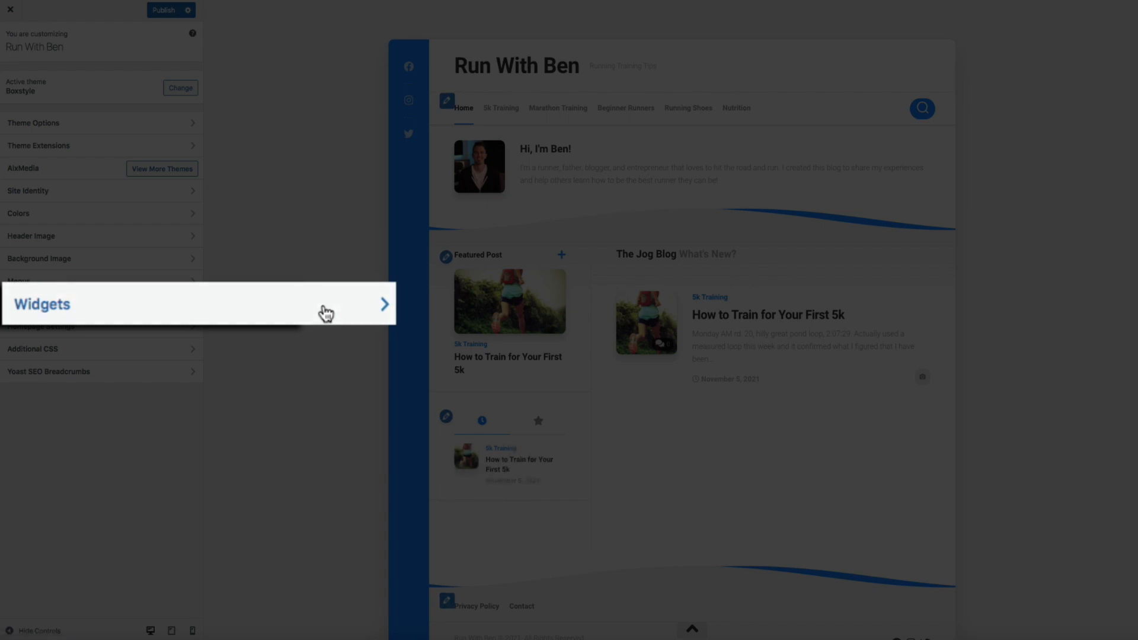
left_click(161, 305)
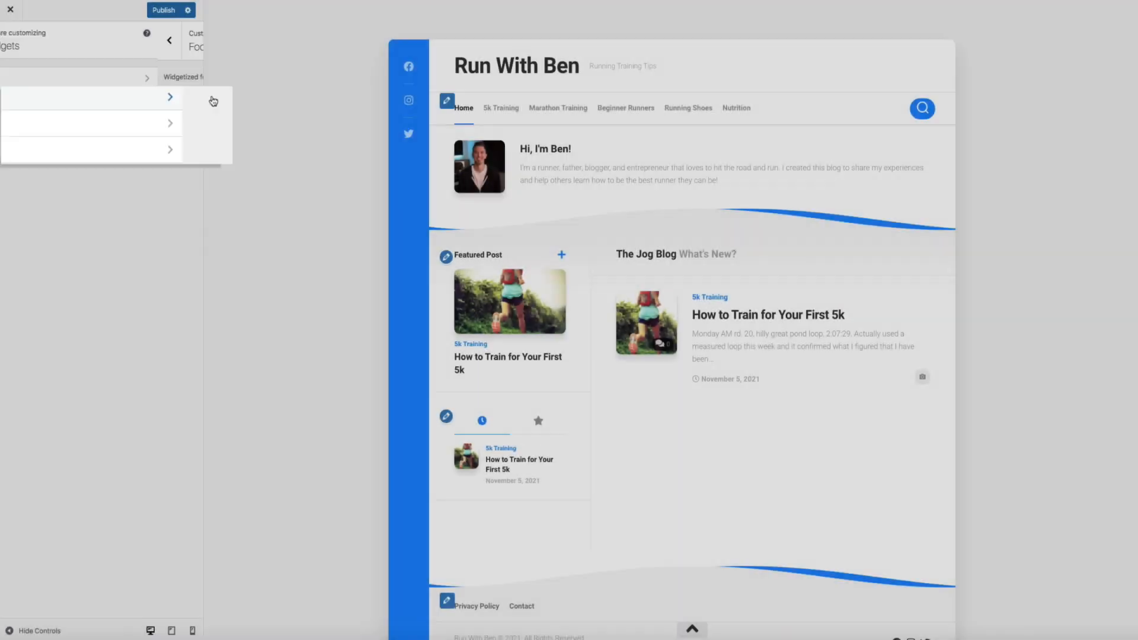
left_click(190, 97)
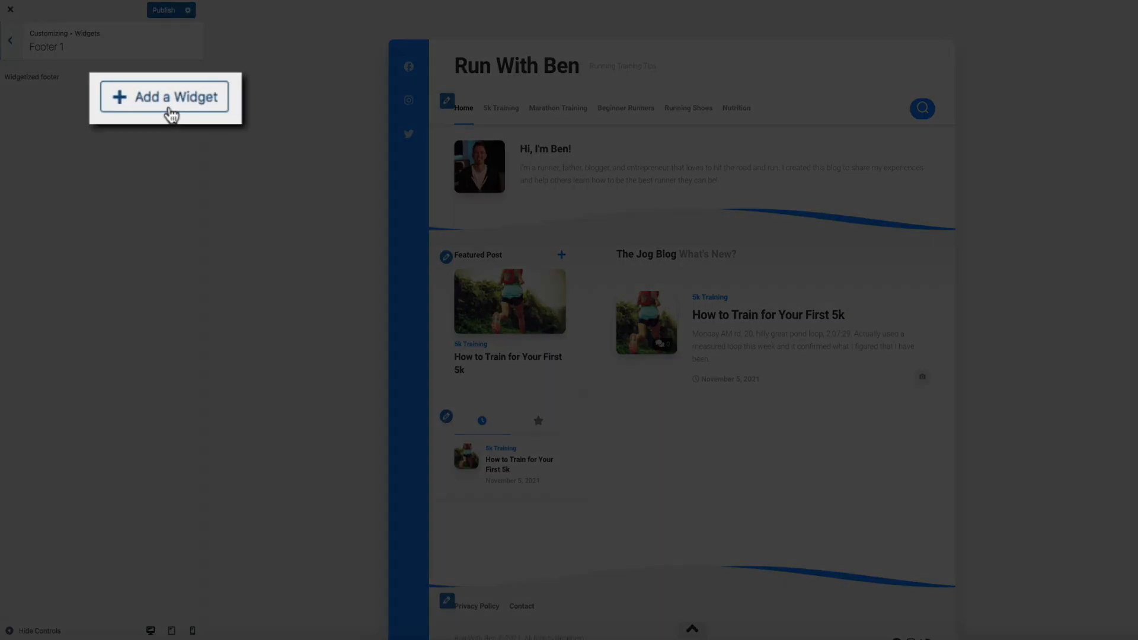
left_click(166, 98)
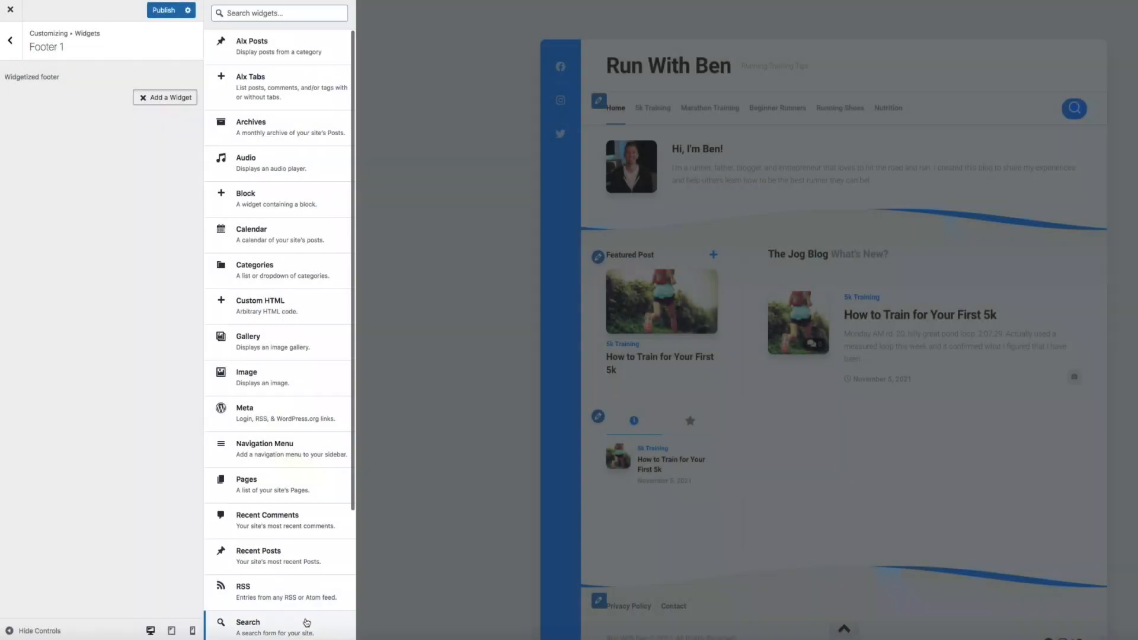
left_click(306, 623)
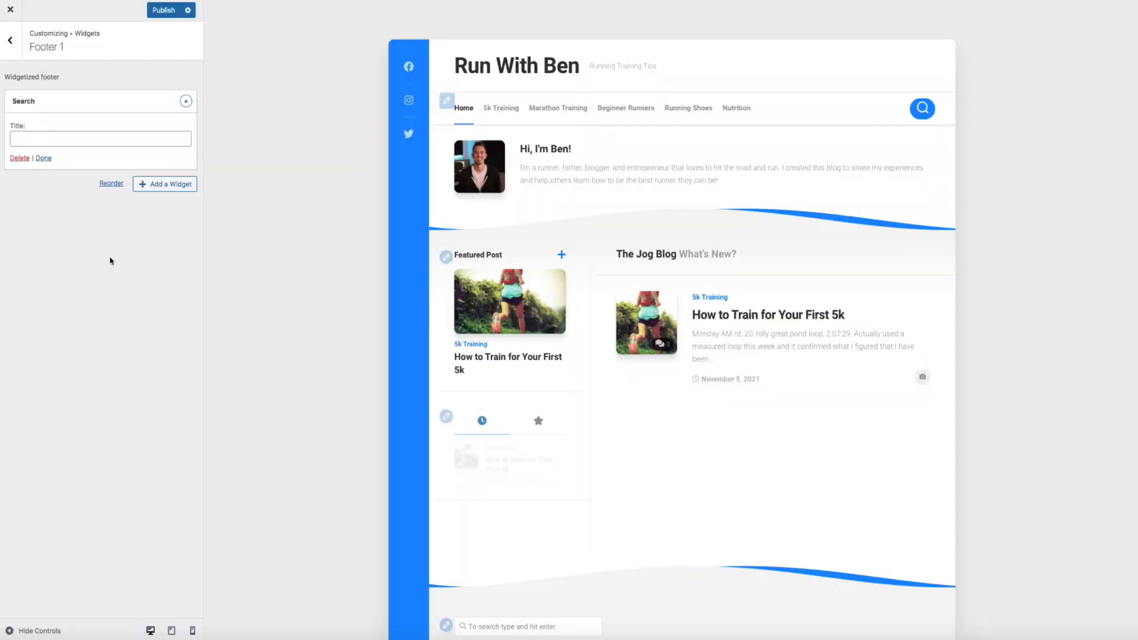
type("Search")
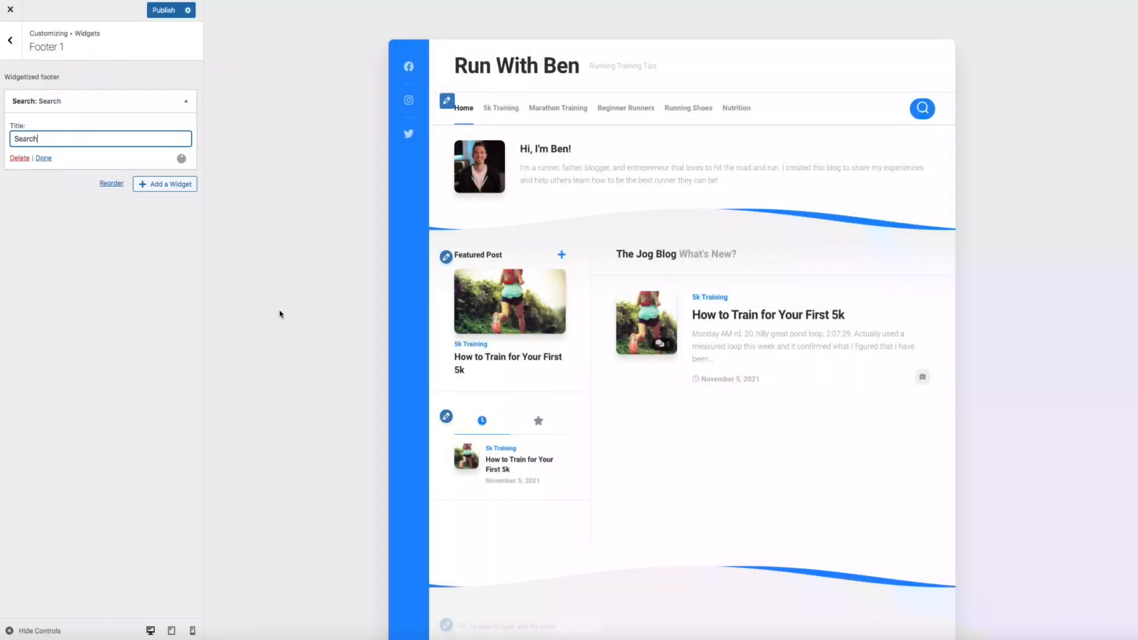
scroll(472, 335, "down", 3)
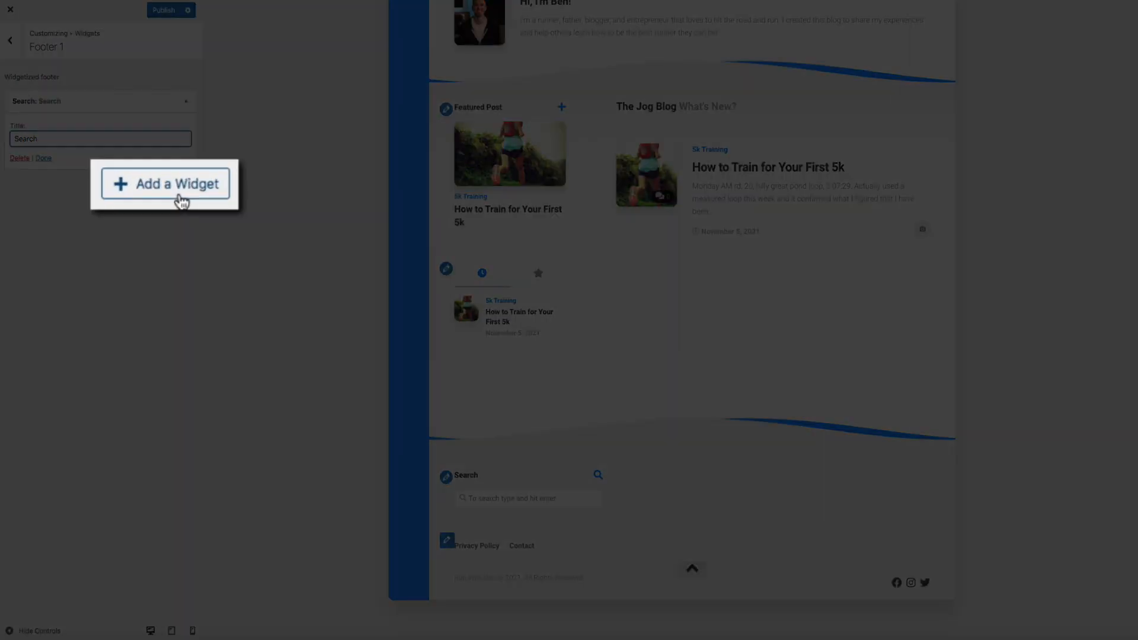
Add a Custom HTML widget titled 'About' with a short runner-blogger bio to Footer 1
left_click(173, 190)
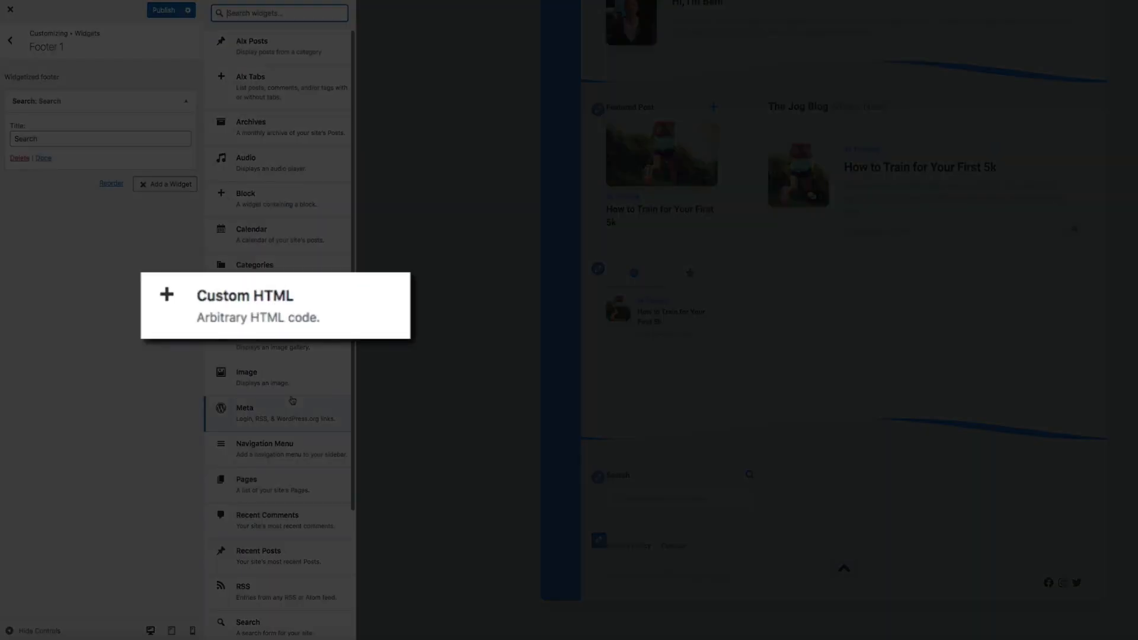
left_click(314, 308)
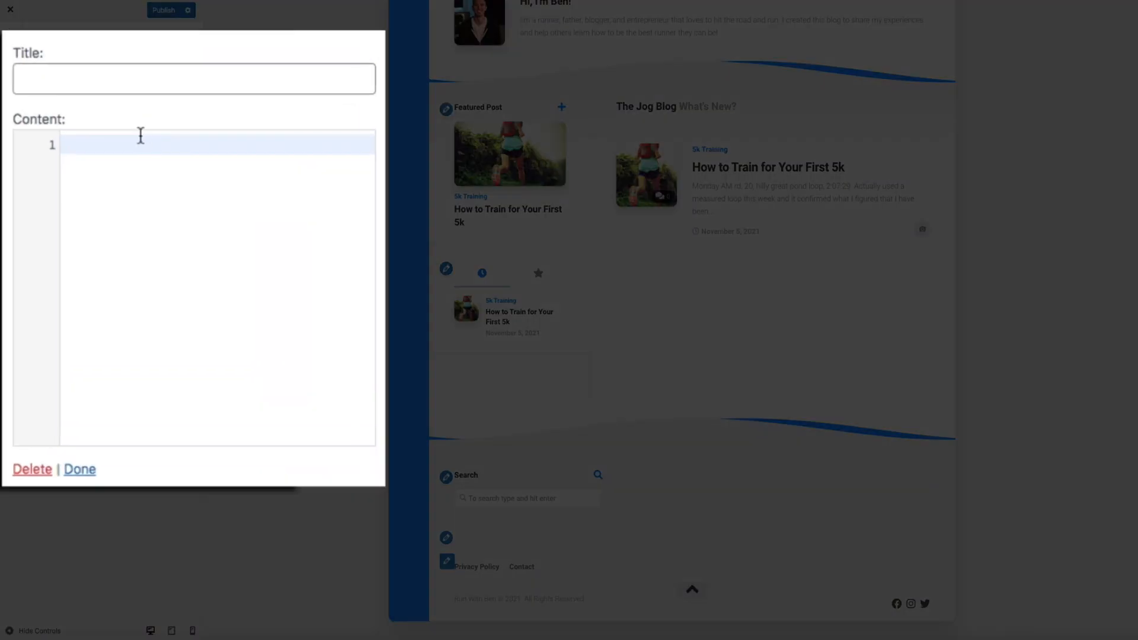
left_click(50, 159)
type("About")
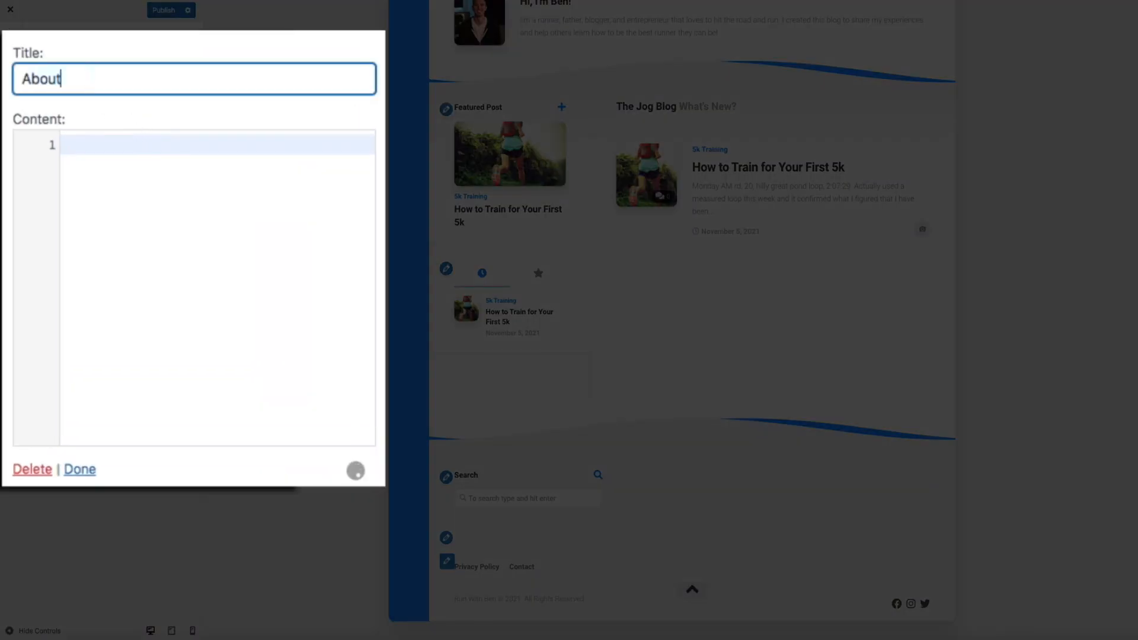
left_click(116, 141)
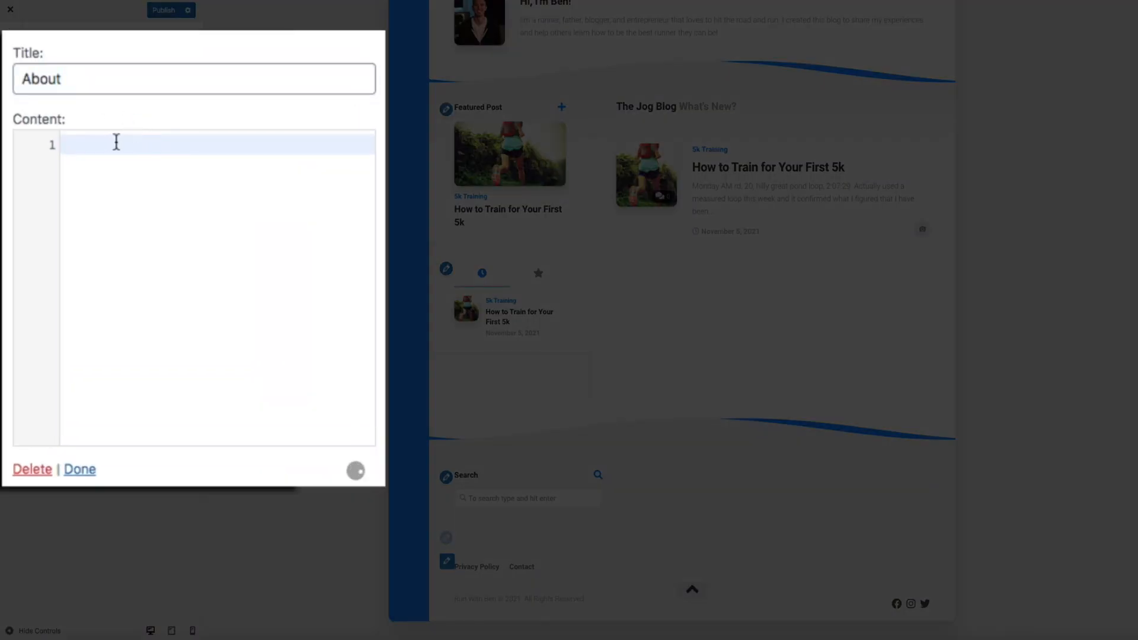
type("Hi, I'm Ben!")
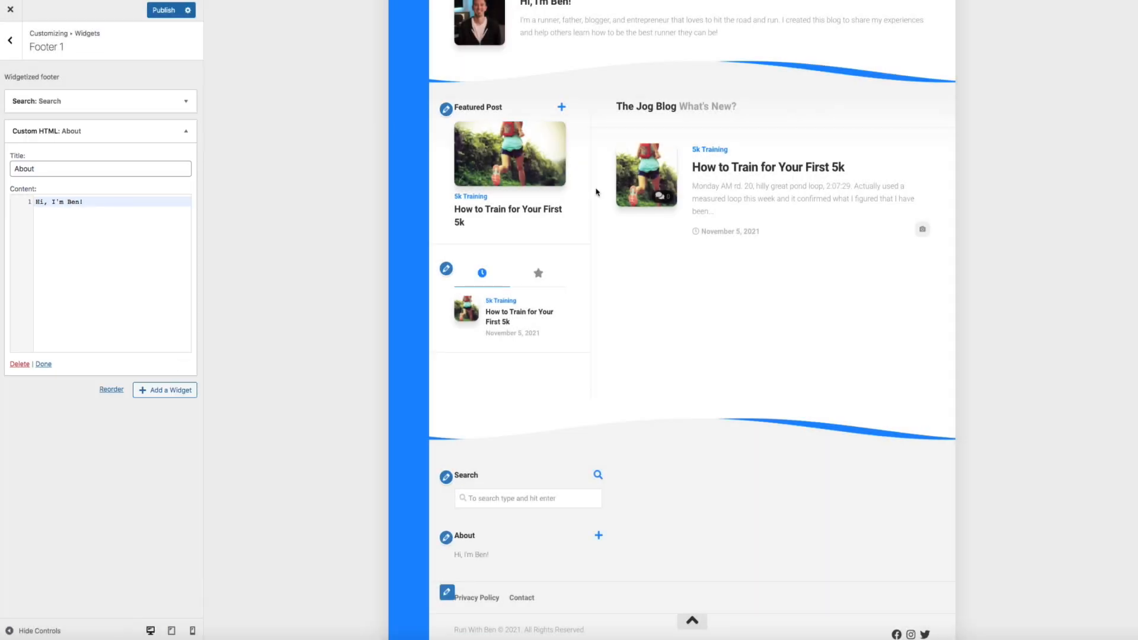
type("I'm a runner, father, blogger, and entrepreneur that loves to hit the road and run. I created this blog to share my experiences and help others learn how to be the best runner they can be!")
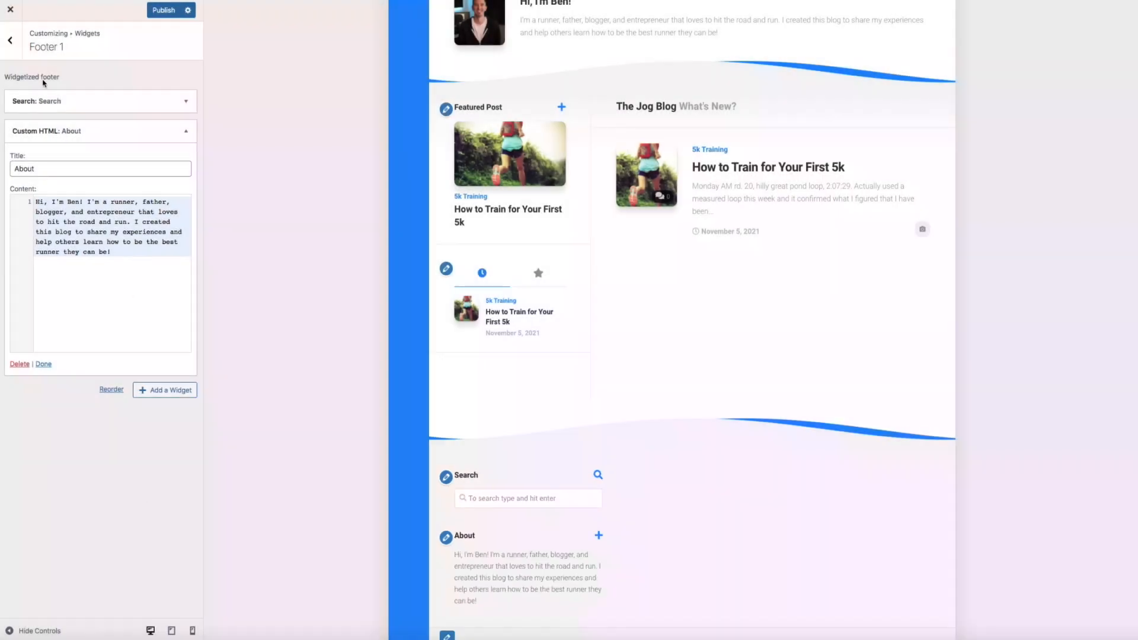
left_click(10, 41)
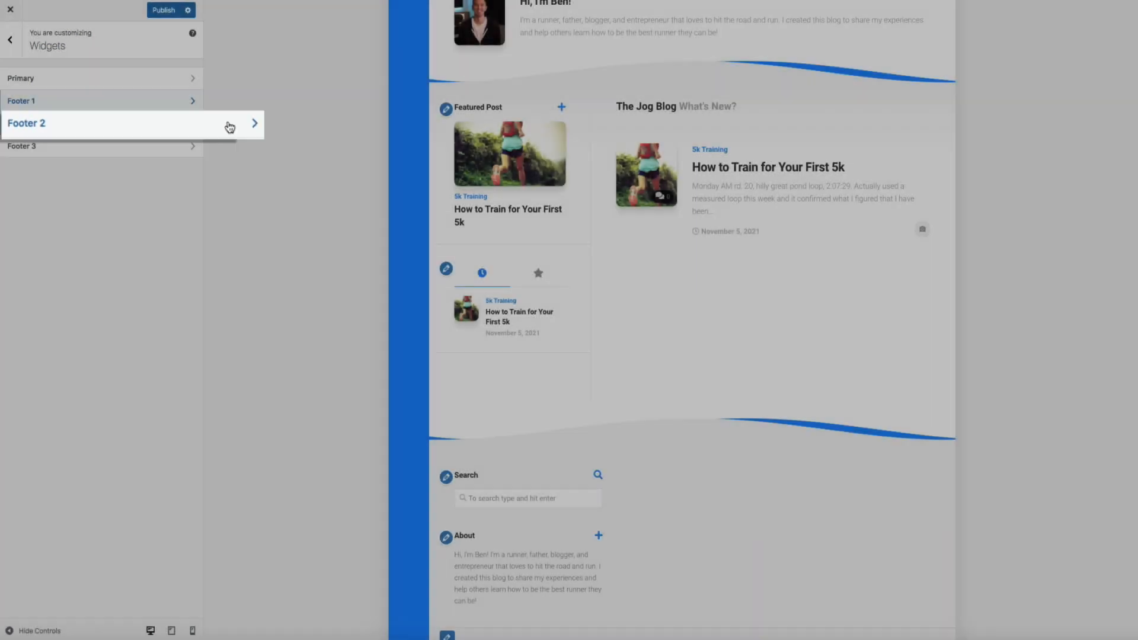
Add an Alx Tabs widget 'Recent' to Footer 2 showing 3 recent posts, with popular posts, comments and tags off
left_click(174, 123)
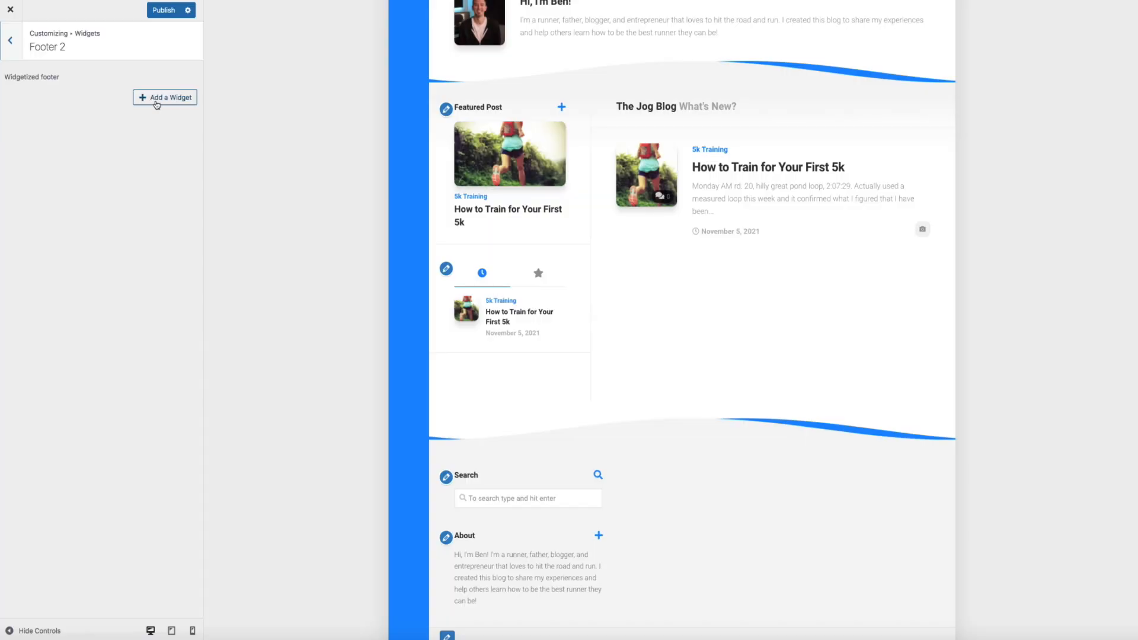
left_click(157, 98)
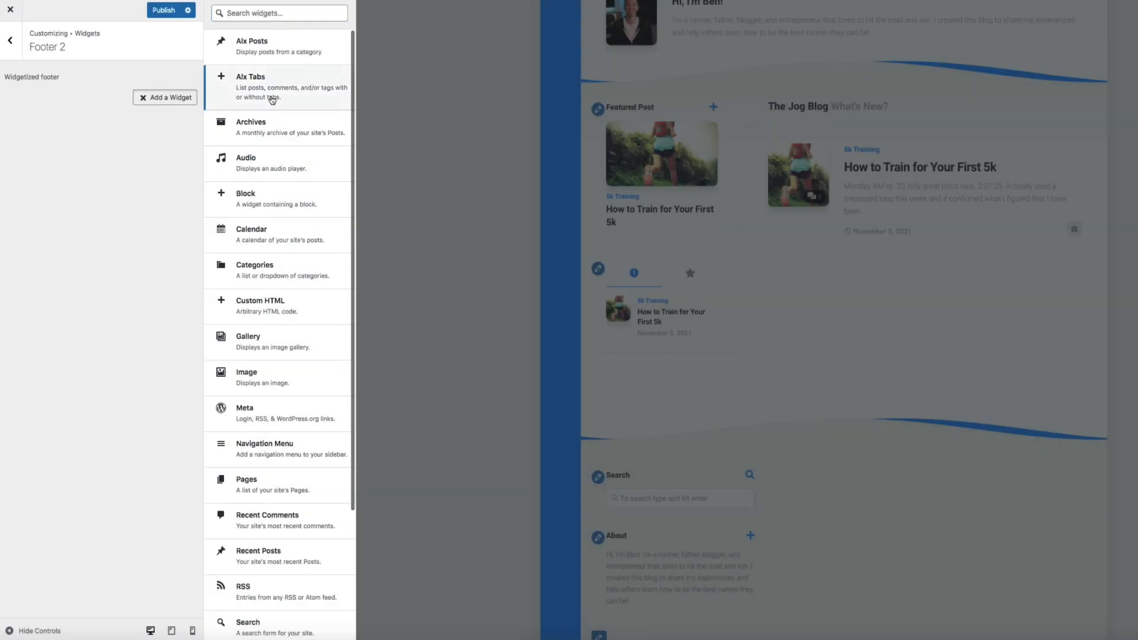
left_click(273, 99)
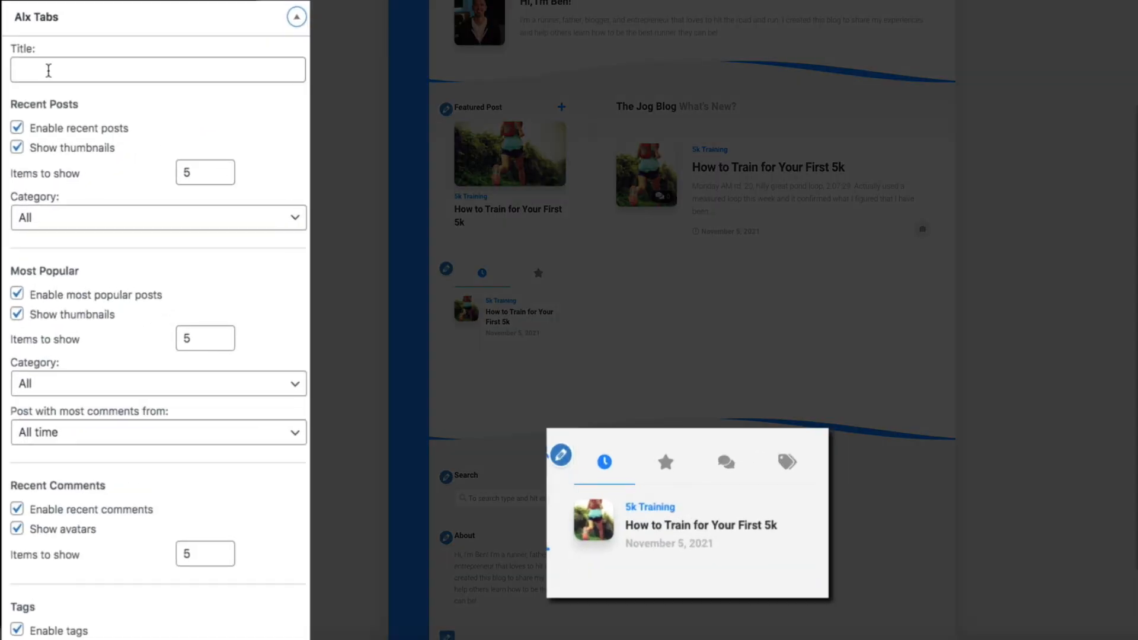
left_click(33, 134)
type("Recent")
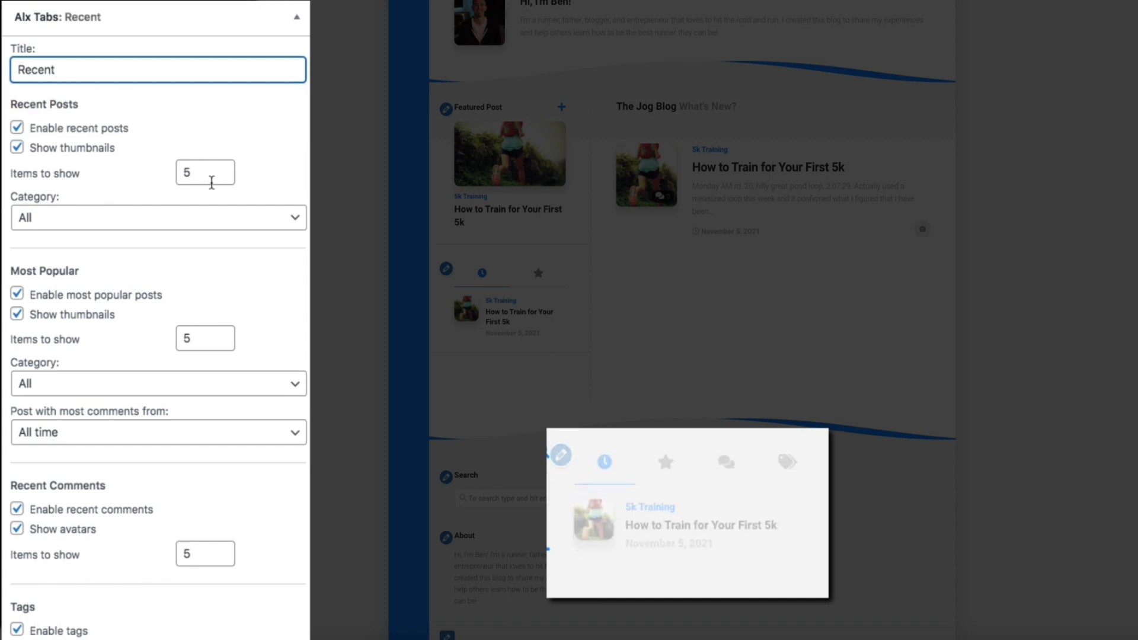
double_click(201, 171)
type("3")
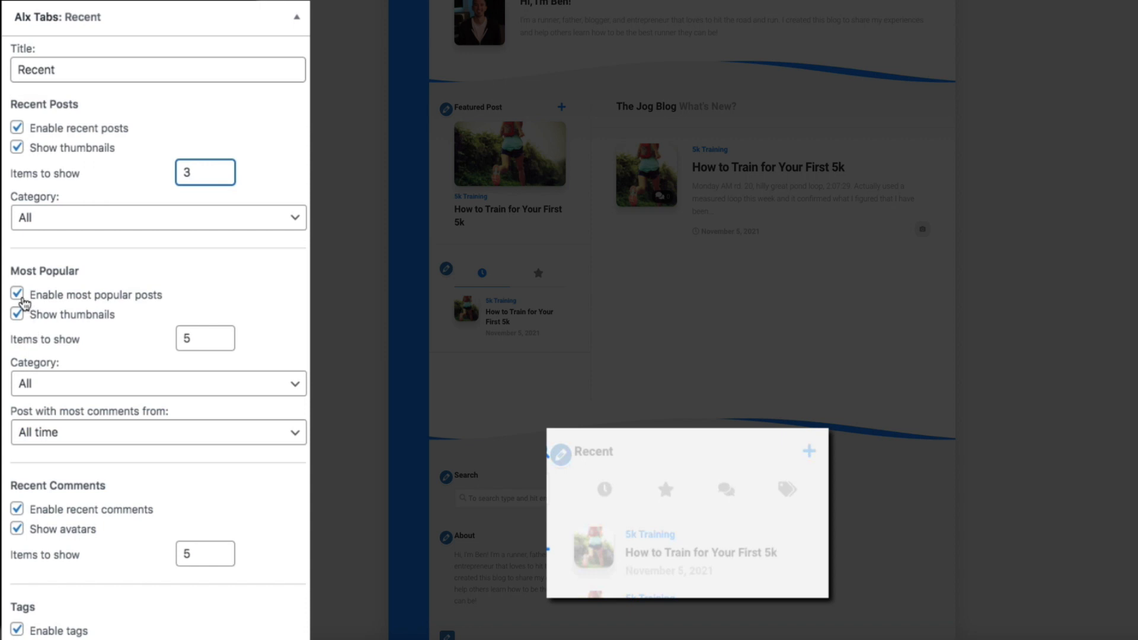
left_click(17, 293)
left_click(17, 509)
left_click(17, 629)
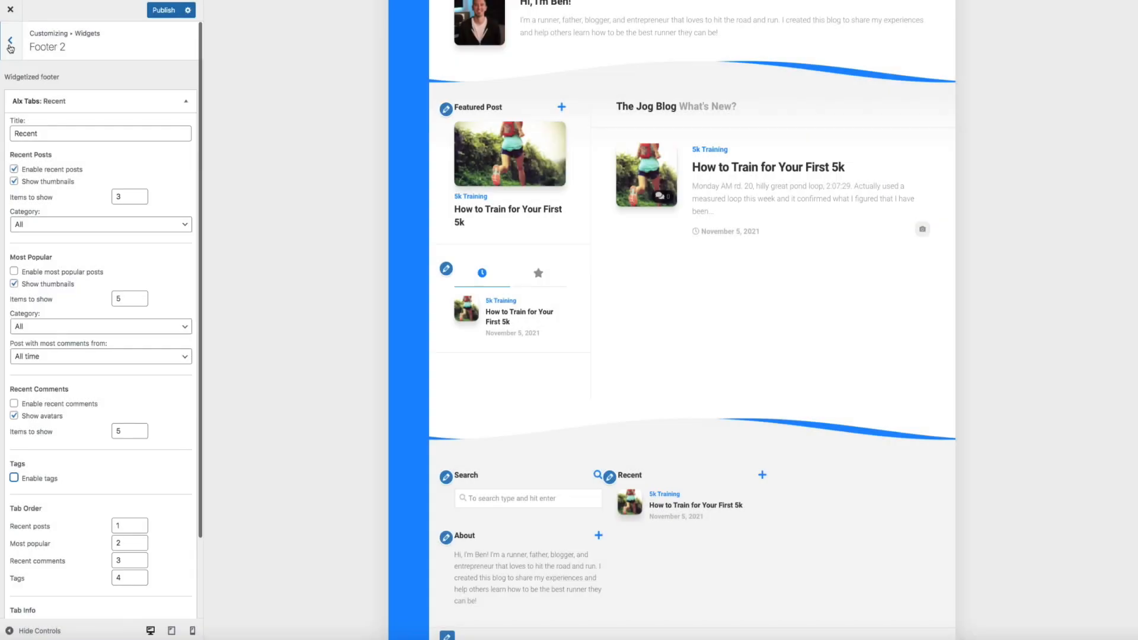
left_click(19, 52)
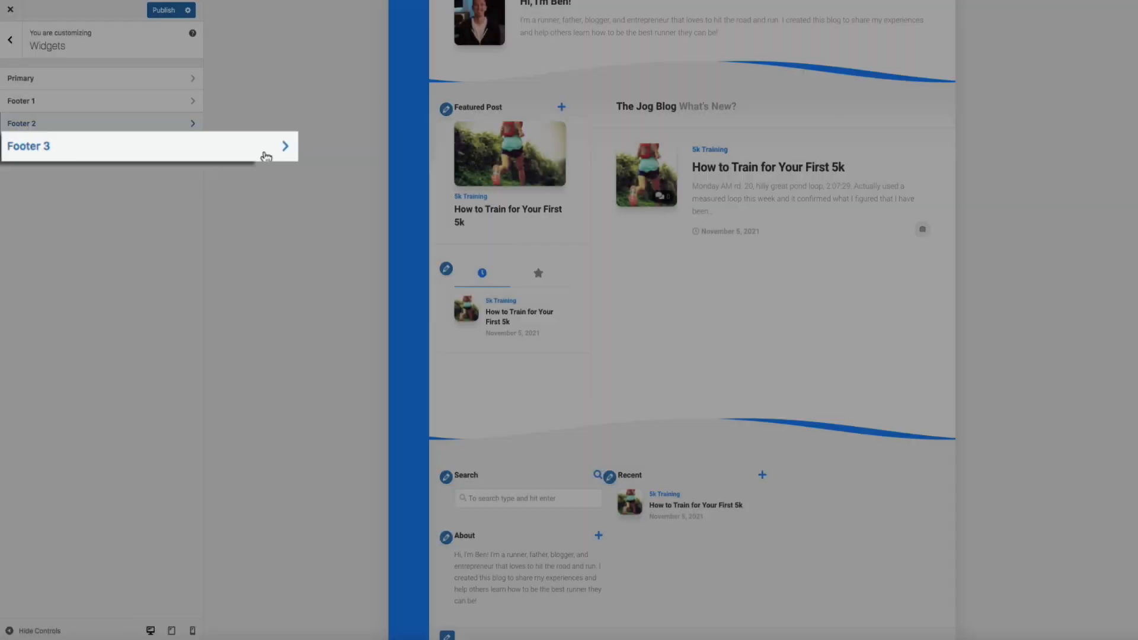
Add an Alx Tabs widget 'Popular' to Footer 3 showing only popular posts, then publish
left_click(178, 149)
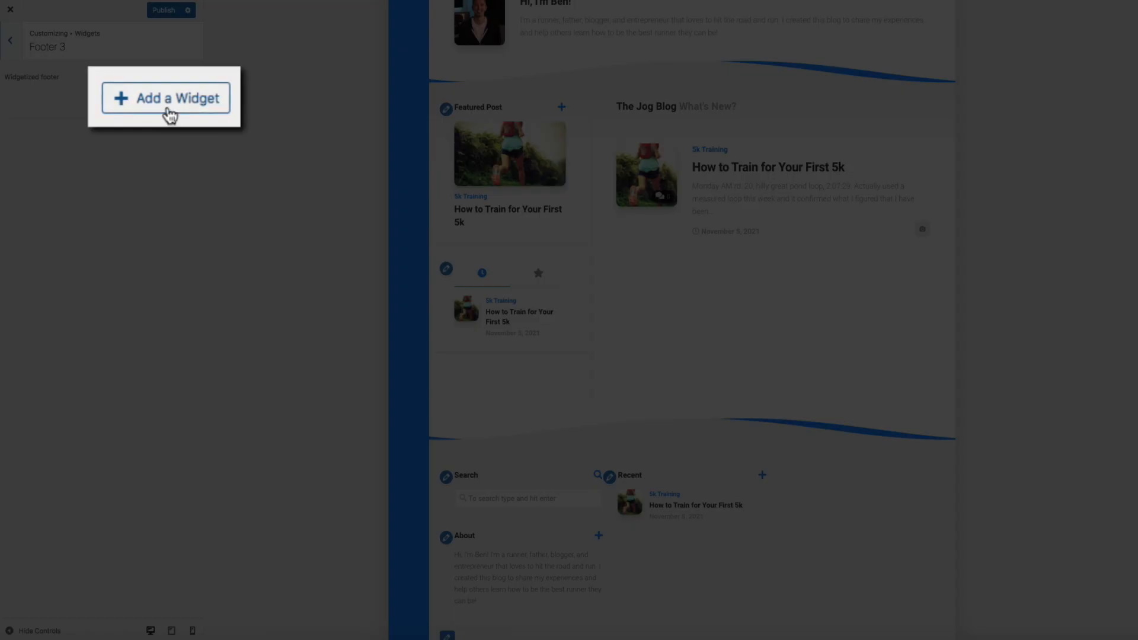
left_click(167, 101)
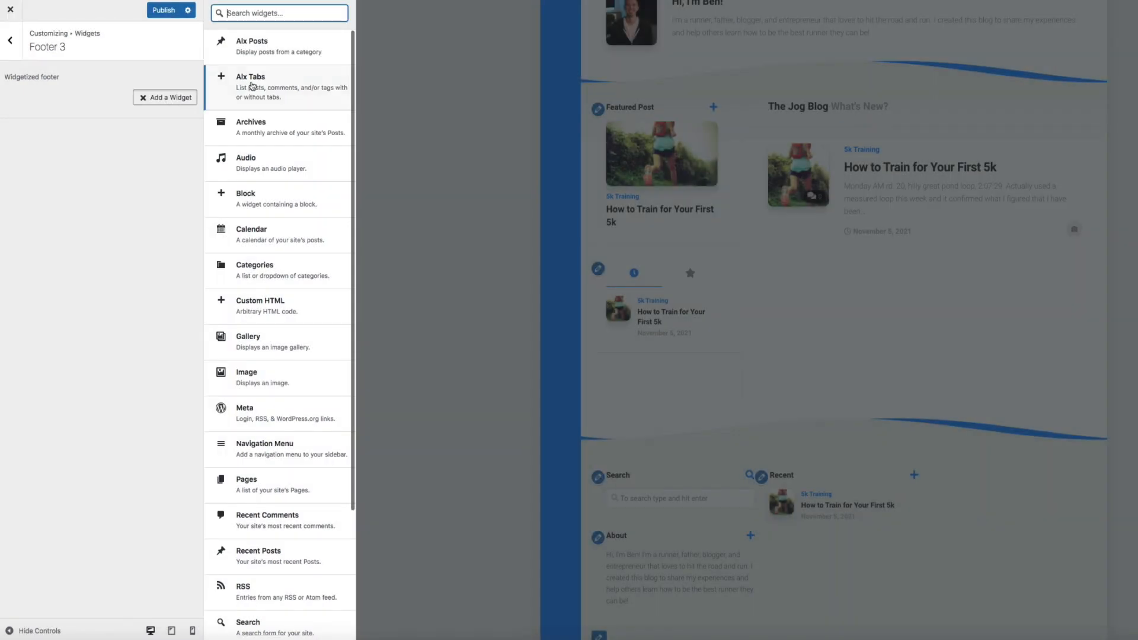
left_click(254, 83)
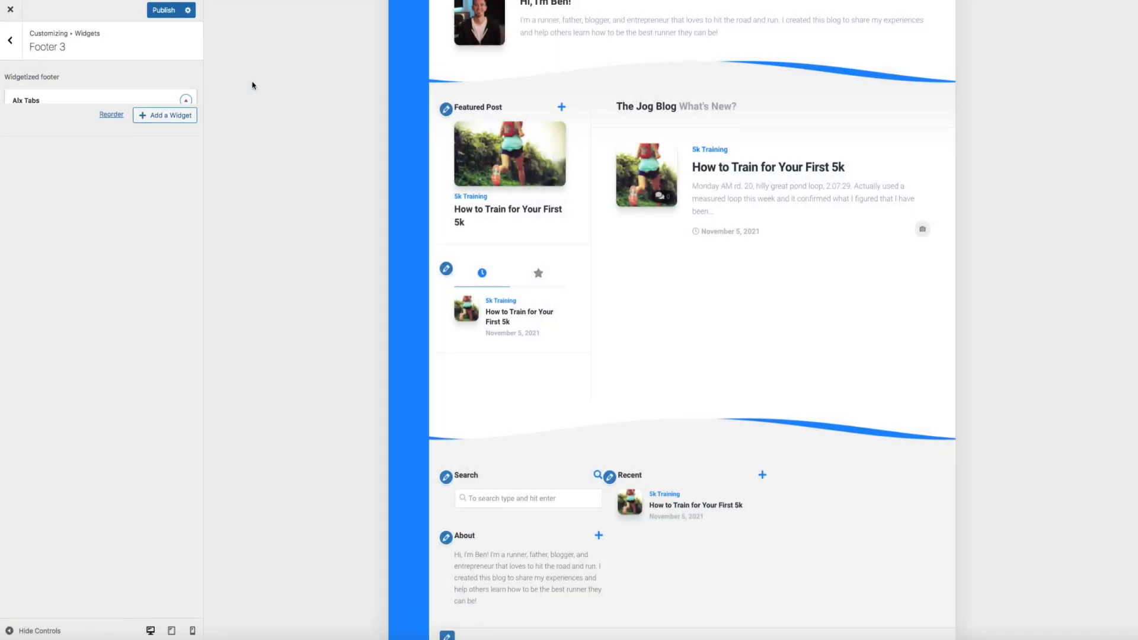
left_click(49, 135)
type("Popular")
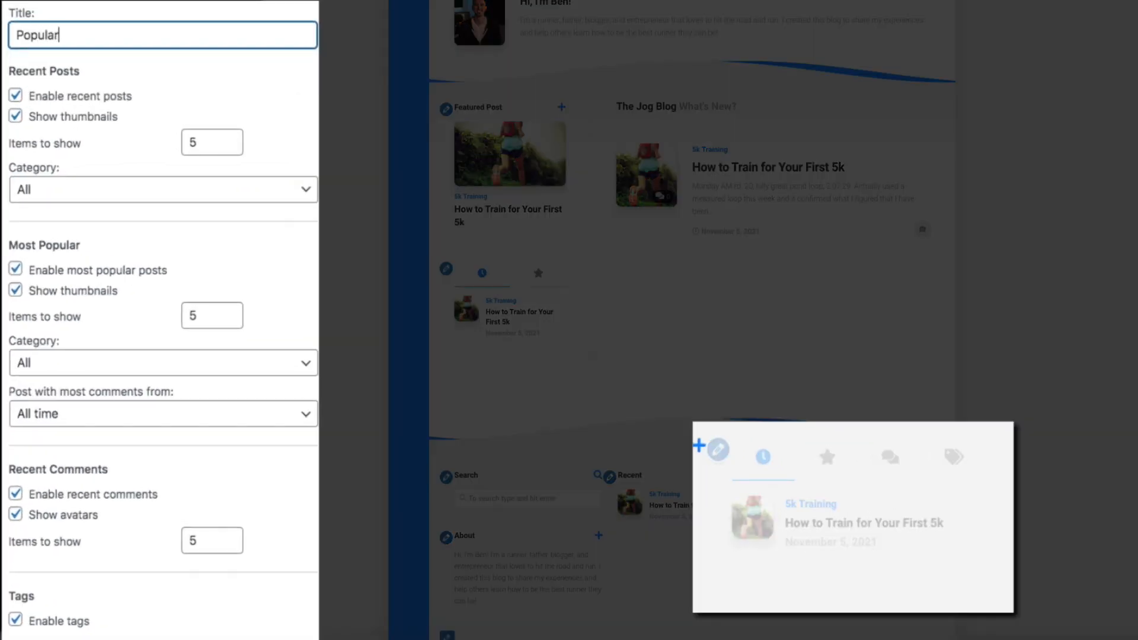
left_click(16, 95)
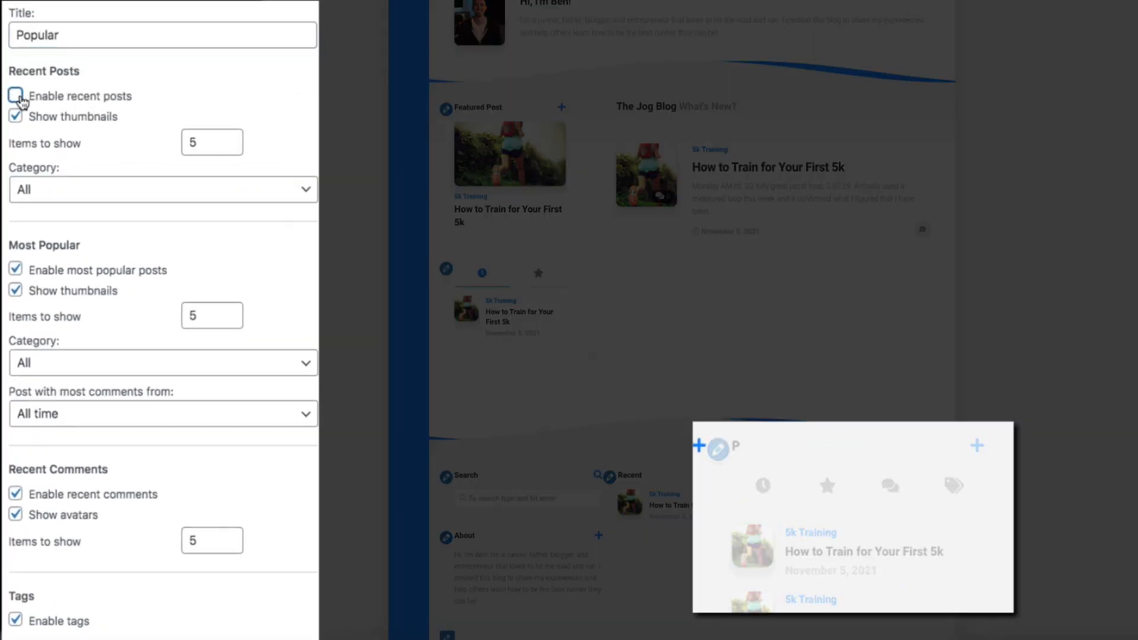
left_click(15, 493)
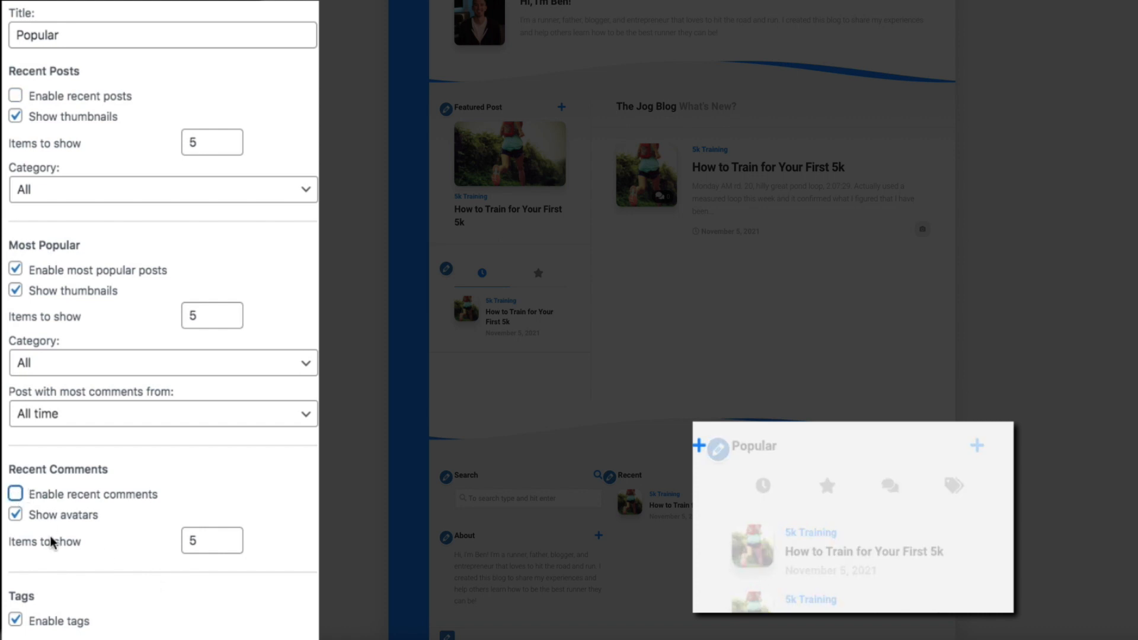
left_click(16, 620)
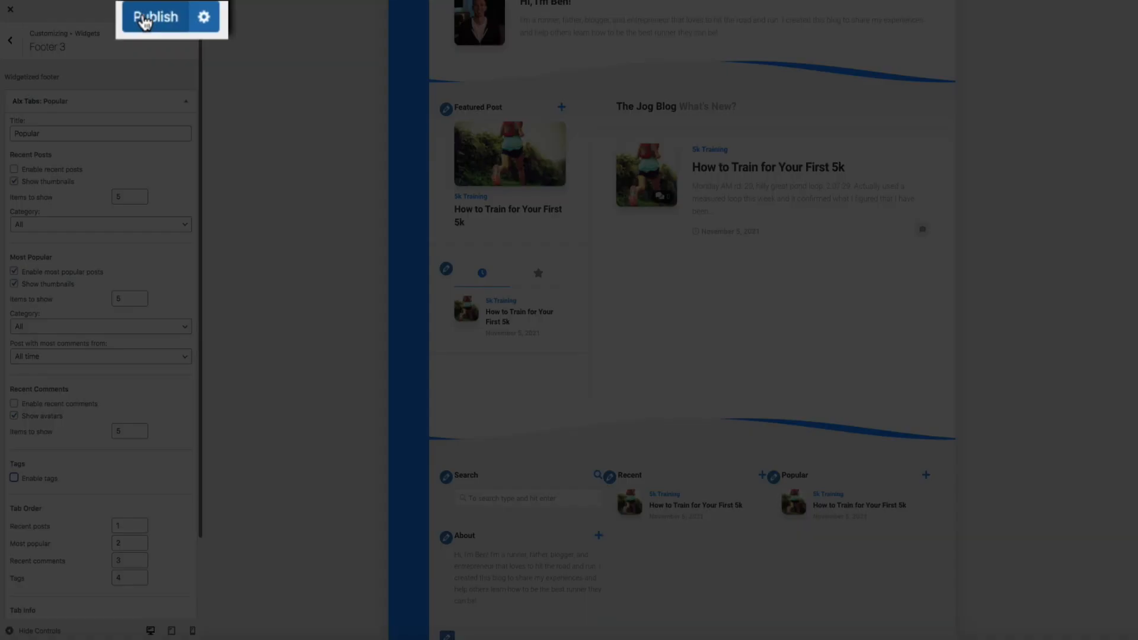
left_click(156, 13)
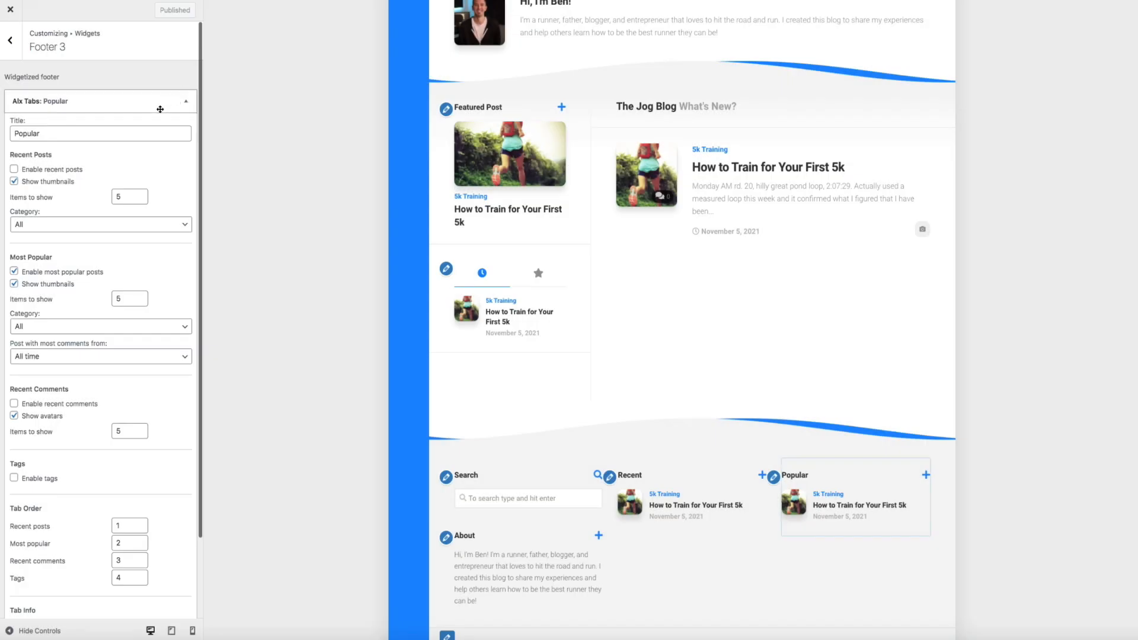
Close the Customizer and scroll the live homepage to review the posts and footer widgets
left_click(10, 9)
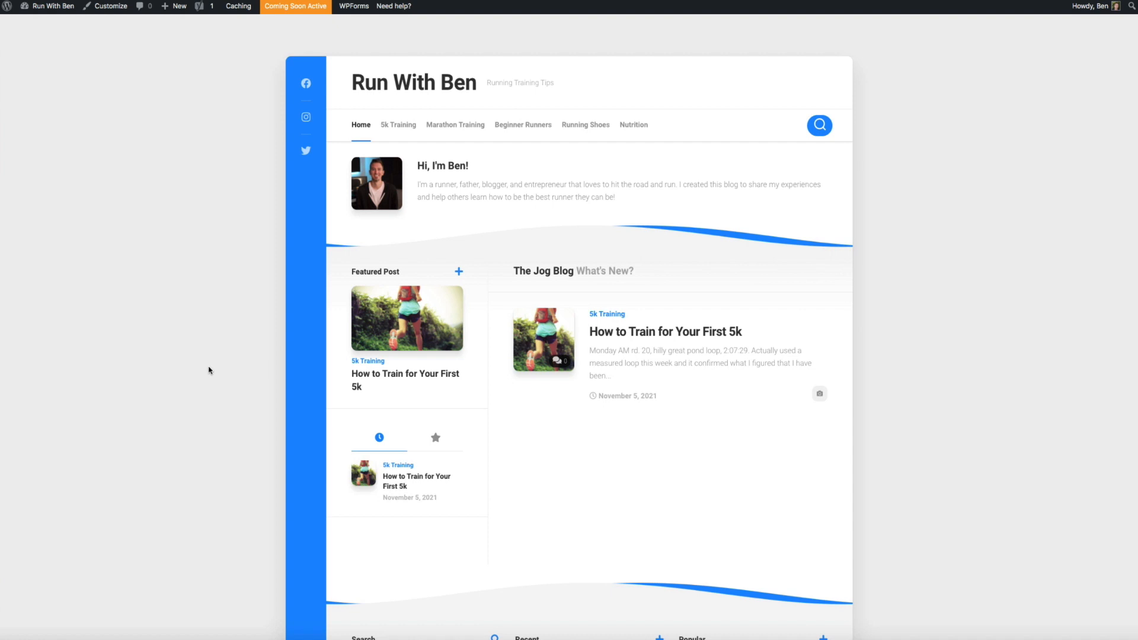
scroll(209, 370, "down", 3)
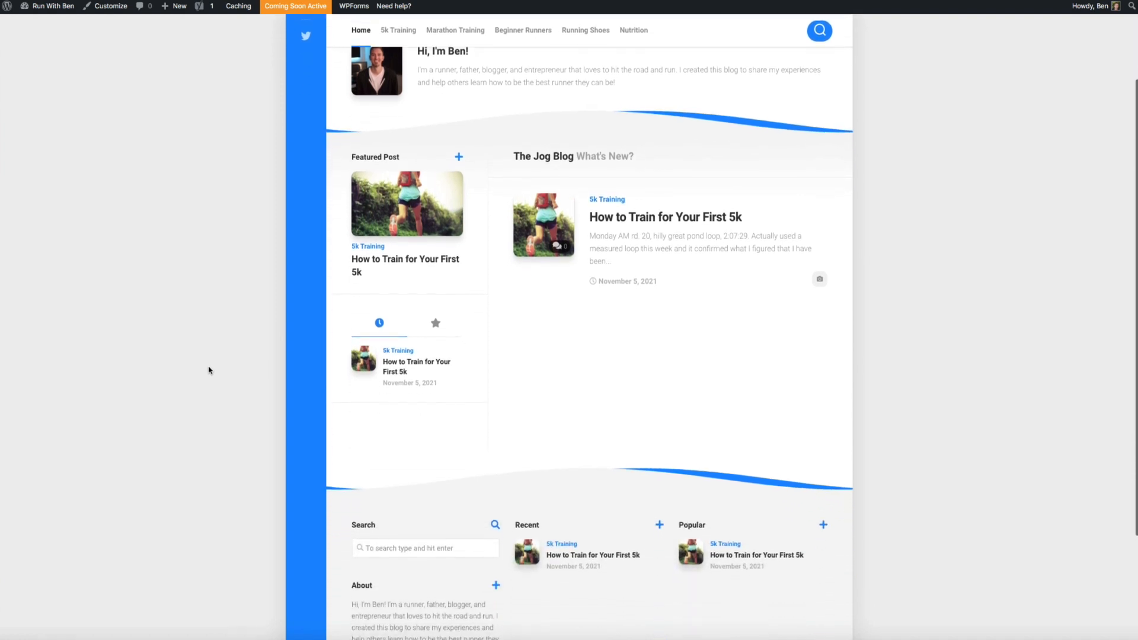
scroll(208, 371, "down", 2)
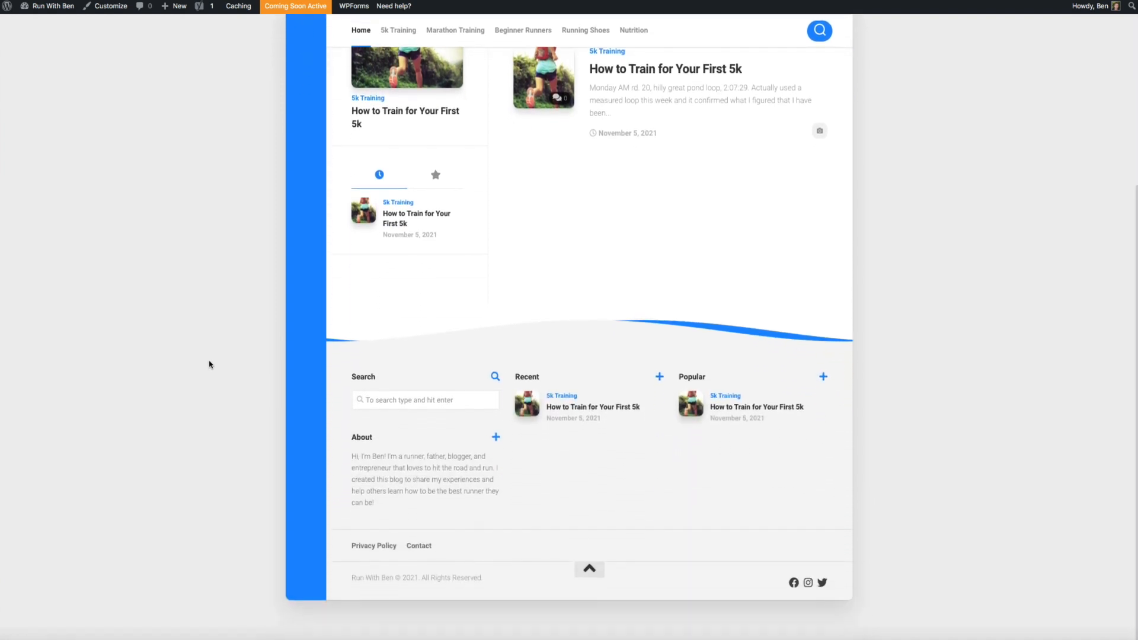
scroll(208, 365, "up", 5)
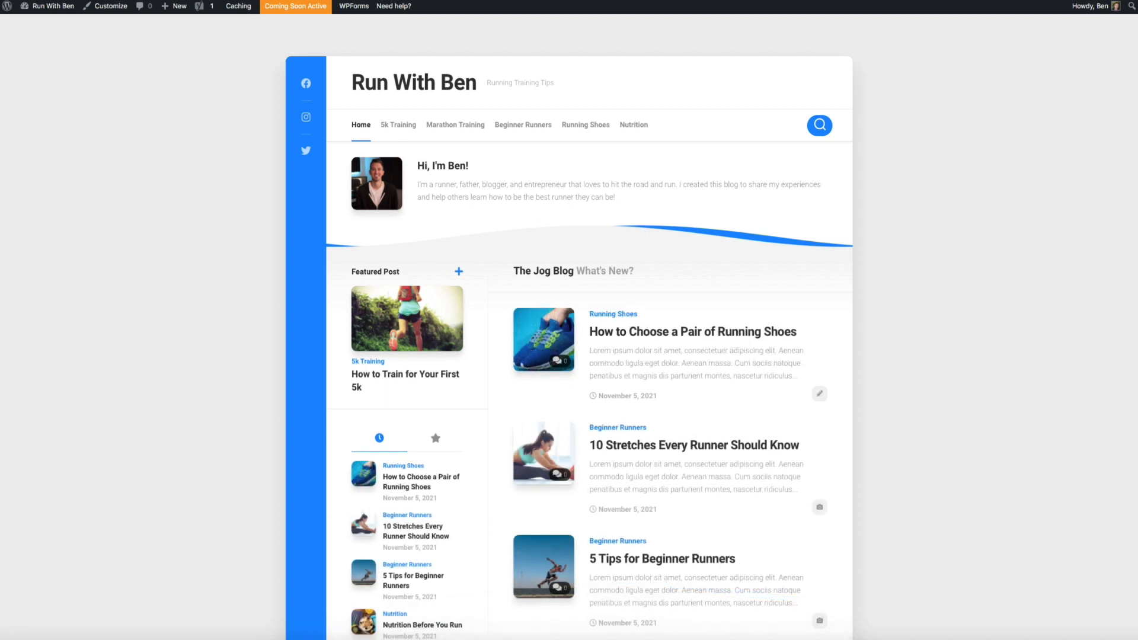
scroll(1013, 324, "down", 5)
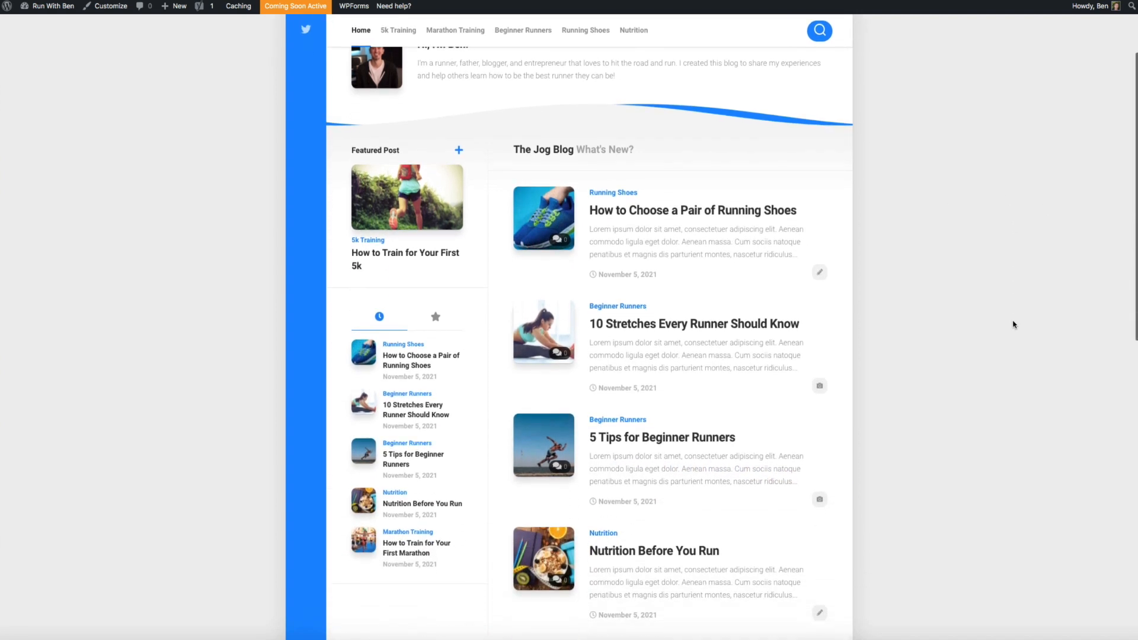
scroll(1013, 324, "down", 5)
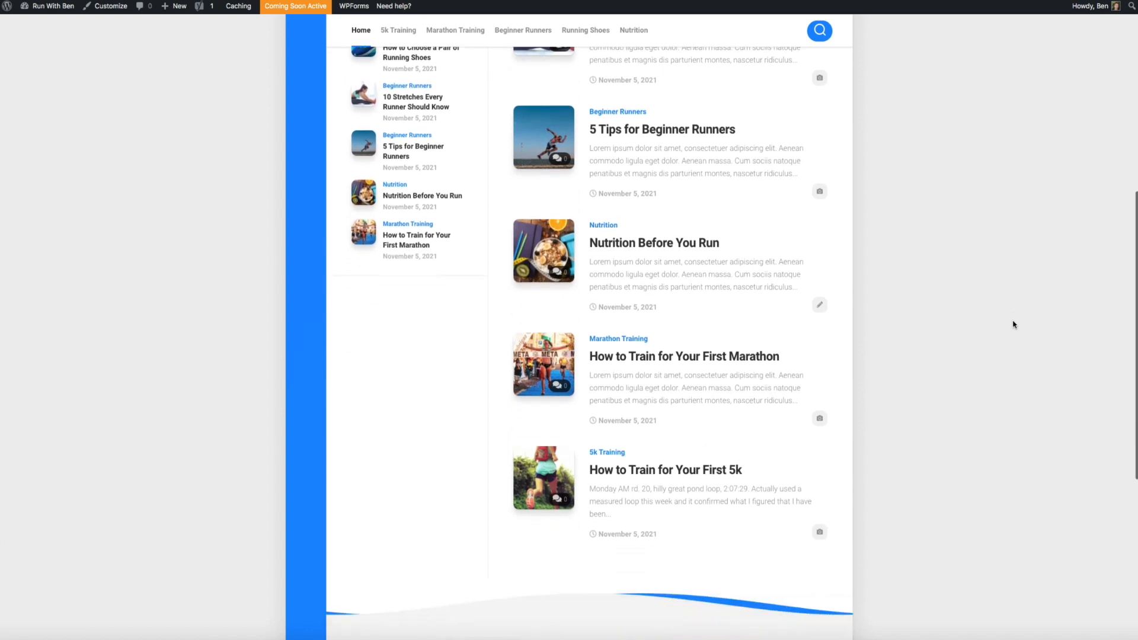
scroll(1013, 324, "down", 4)
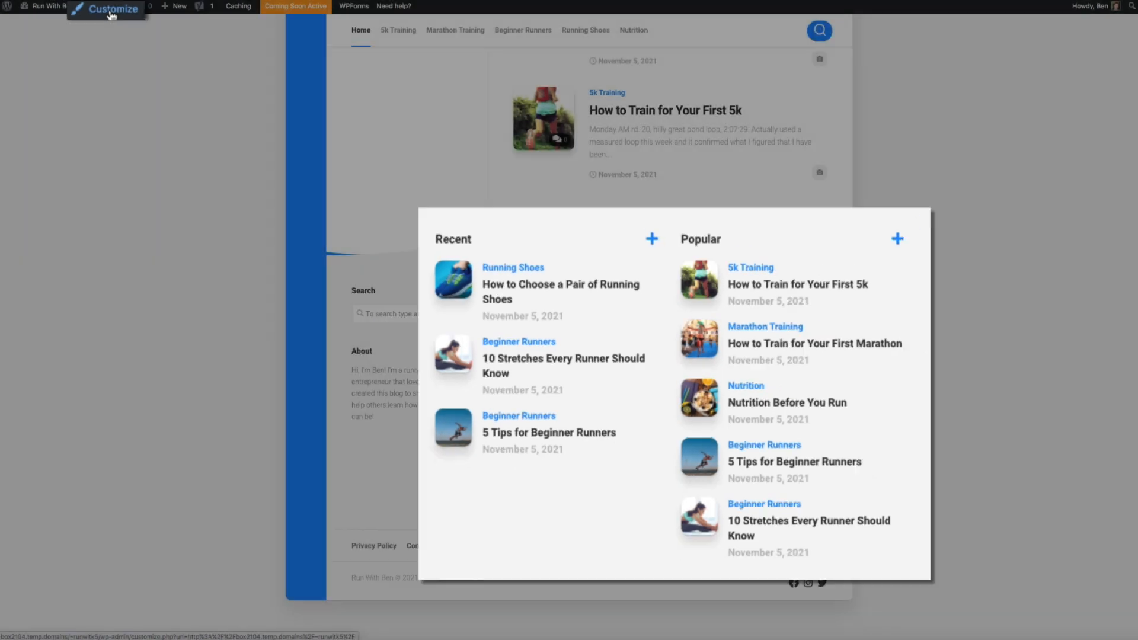
Open the Customizer from the admin bar and go to its Widgets panel
left_click(114, 17)
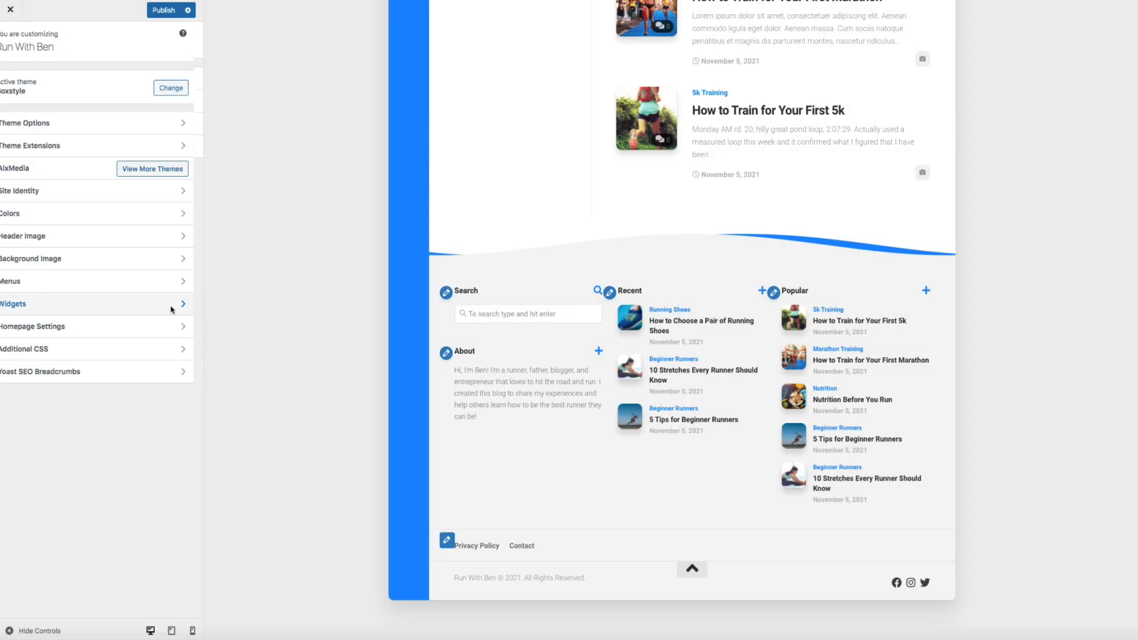
left_click(175, 308)
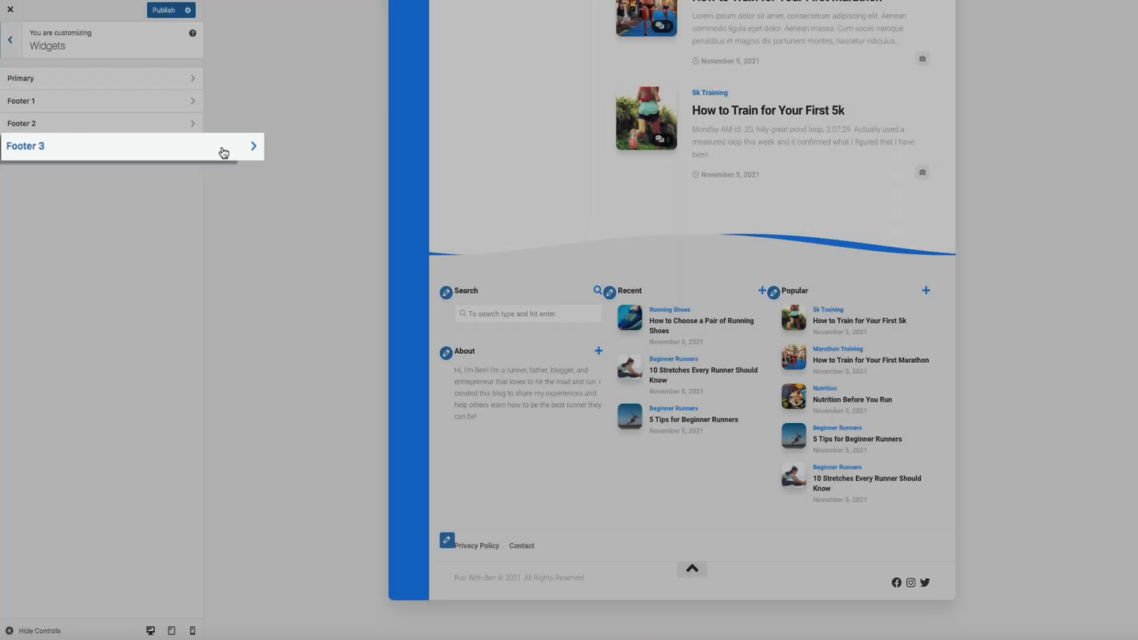
Set Footer 3's Popular tabs widget to show 3 most popular posts and publish
left_click(172, 147)
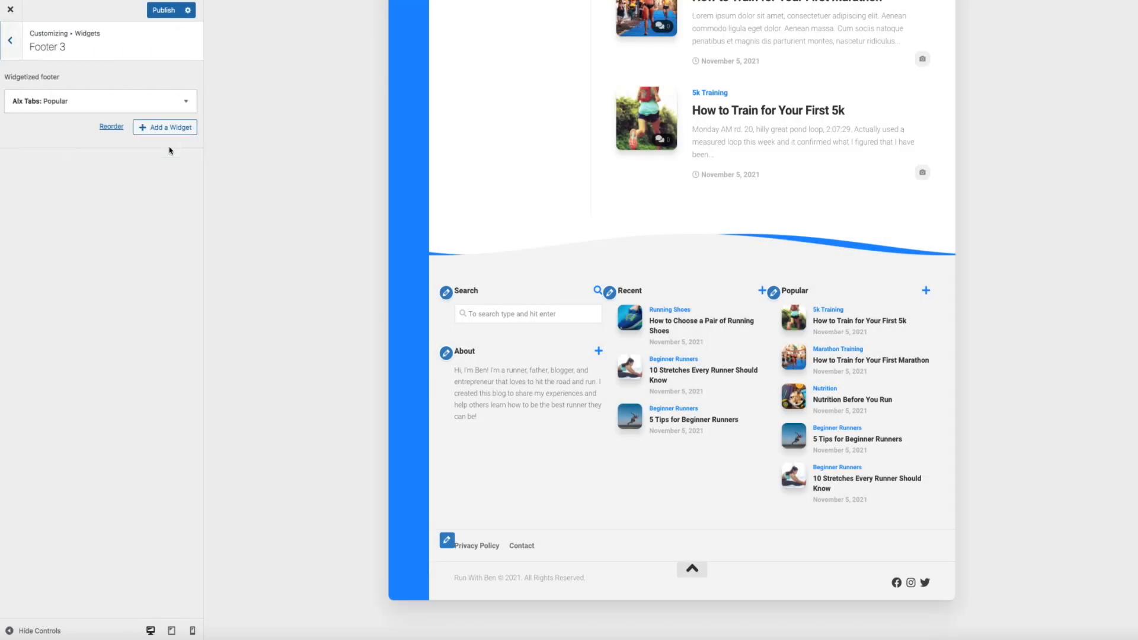
left_click(186, 102)
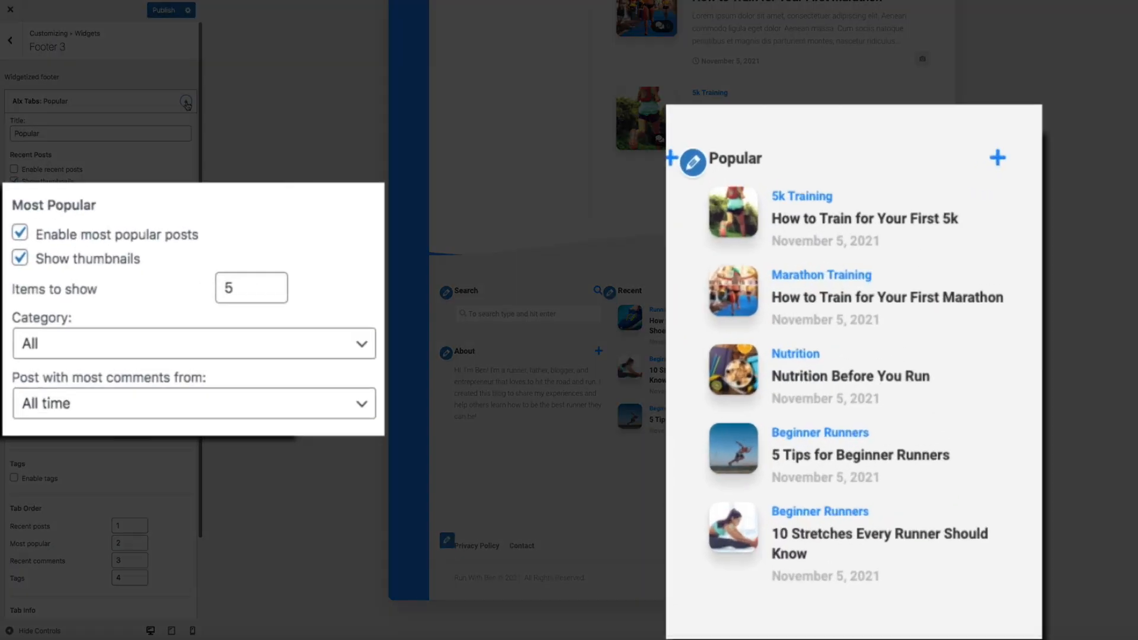
double_click(261, 285)
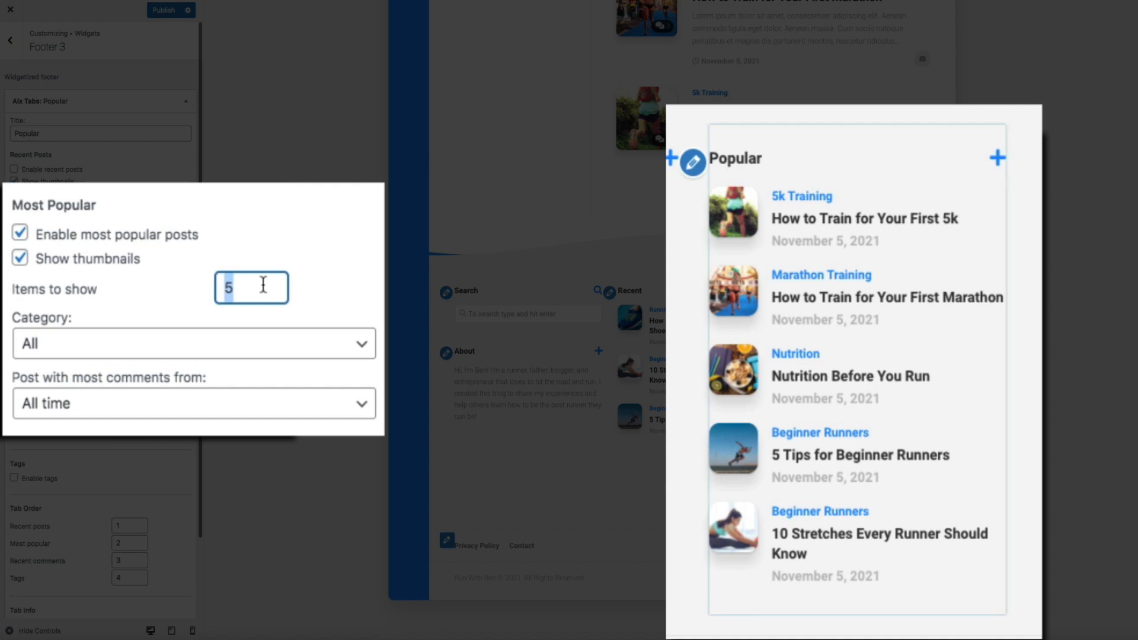
type("3")
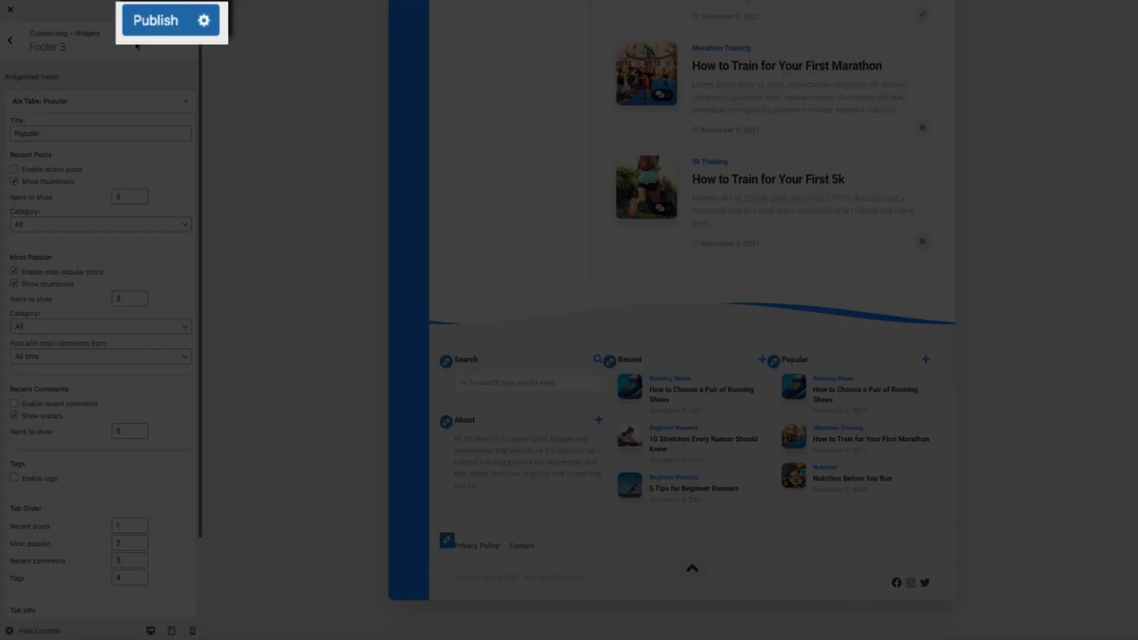
left_click(135, 21)
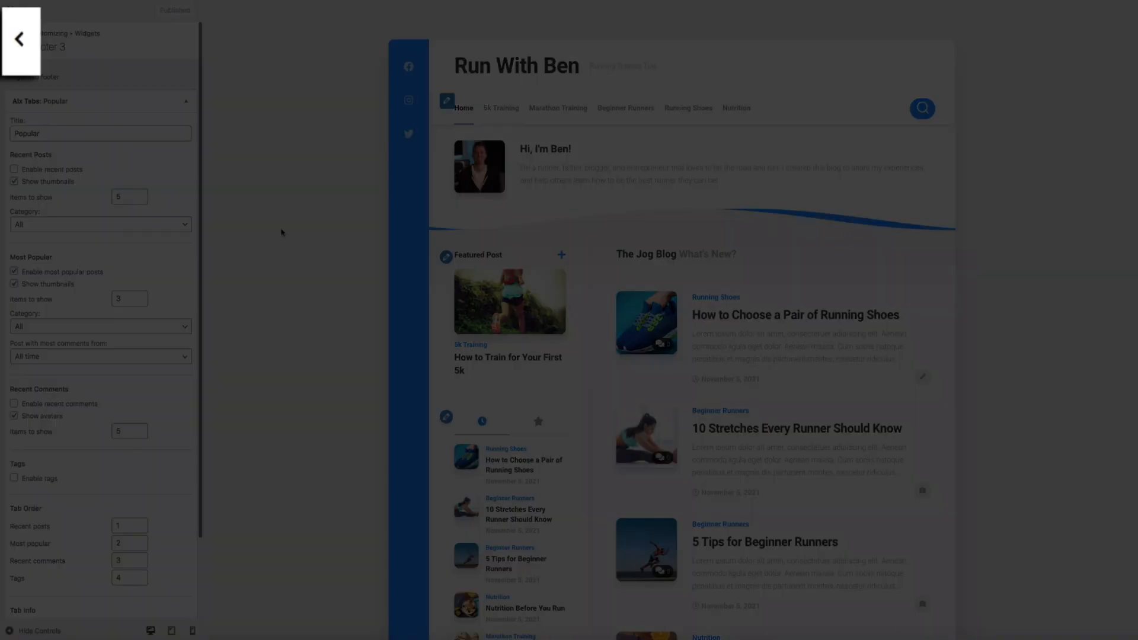
Turn on the Light/Dark Theme Switch in Theme Options > Styling
left_click(21, 54)
left_click(13, 51)
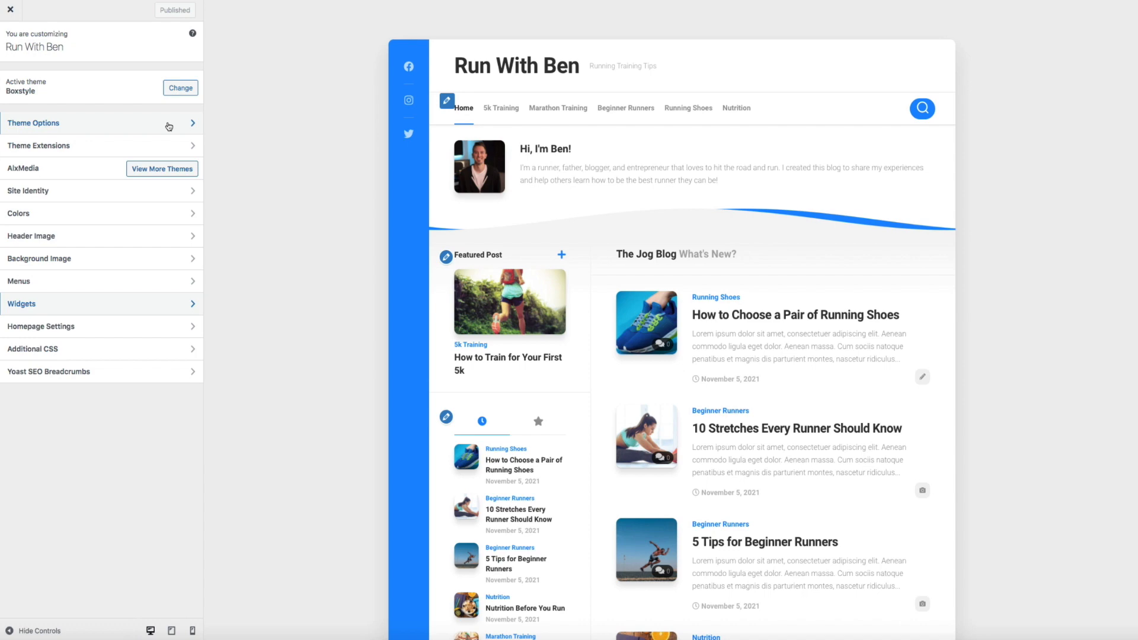
left_click(168, 123)
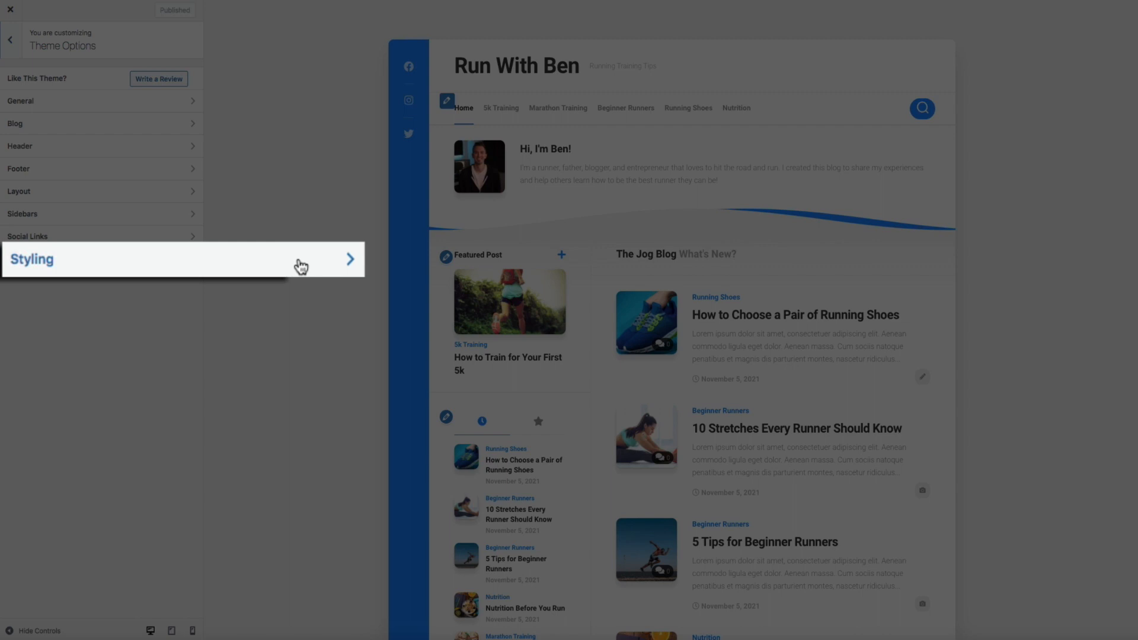
left_click(328, 267)
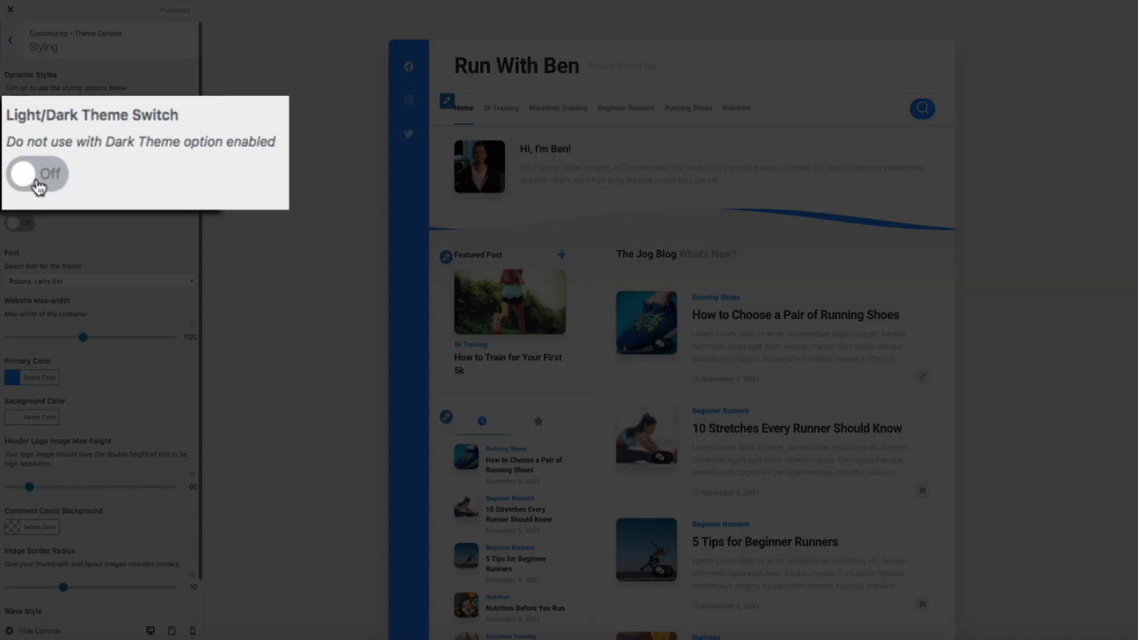
left_click(39, 187)
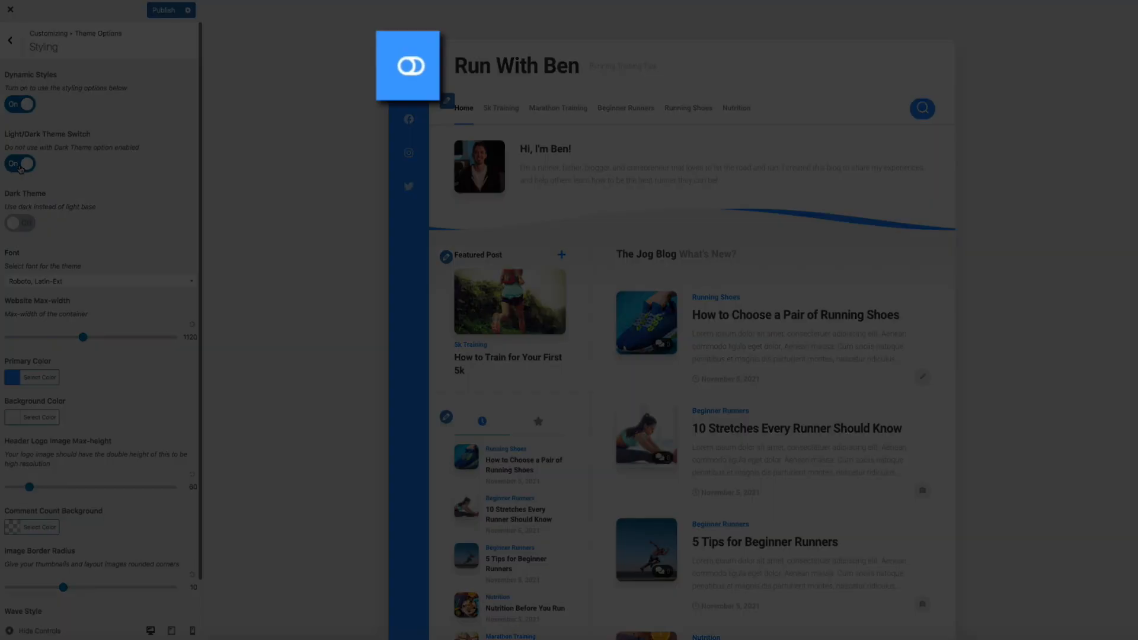
Toggle the preview between dark and light themes, then bring up the Primary Color picker
left_click(409, 67)
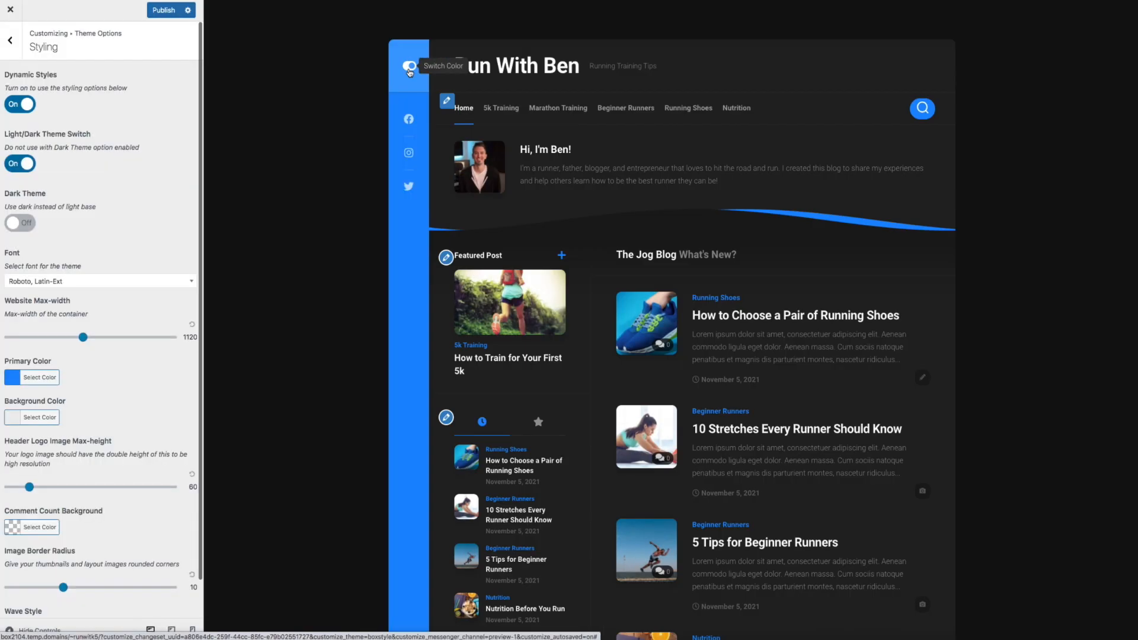
left_click(409, 68)
left_click(409, 68)
left_click(409, 67)
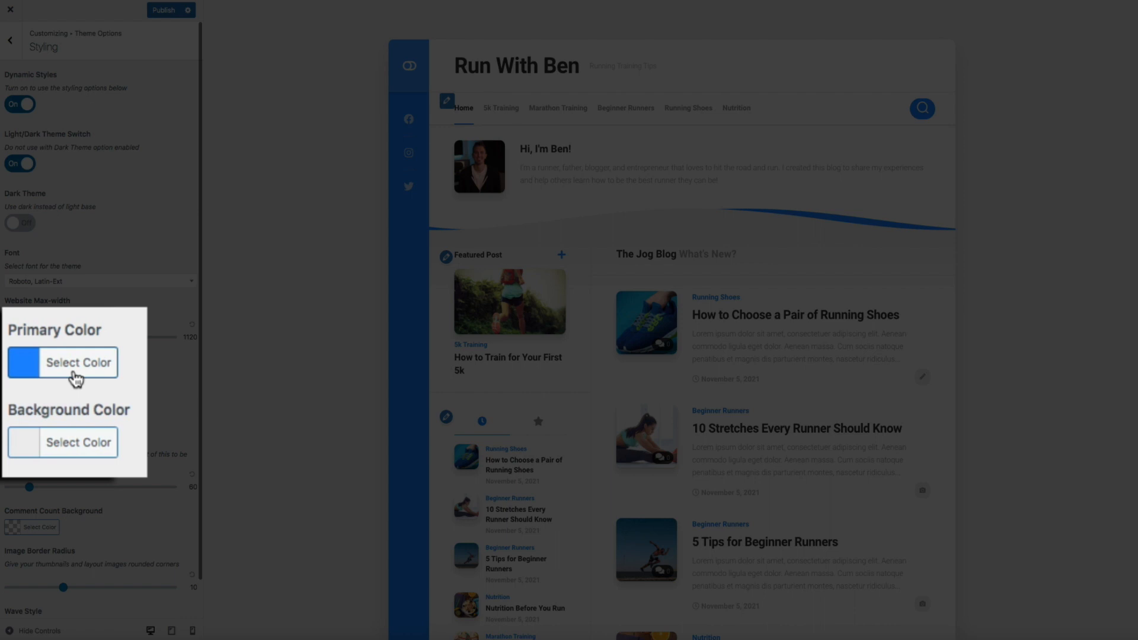
left_click(40, 378)
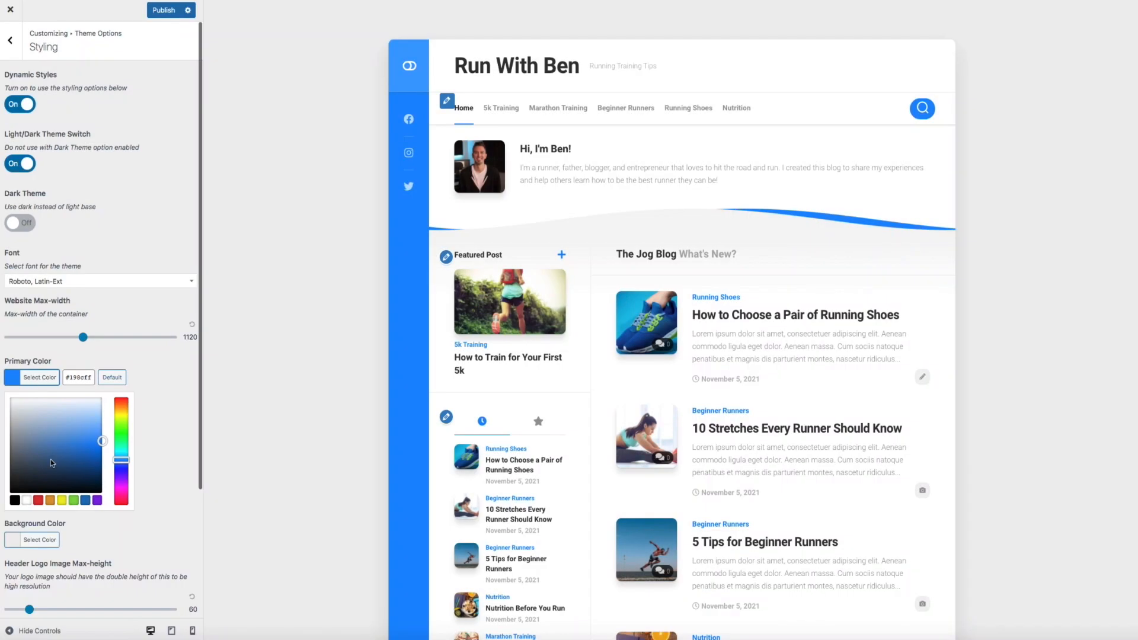
Try green, yellow and orange primary colours and a blue site background
mouse_move(102, 441)
left_mouse_down()
mouse_move(70, 419)
mouse_move(47, 483)
left_mouse_up()
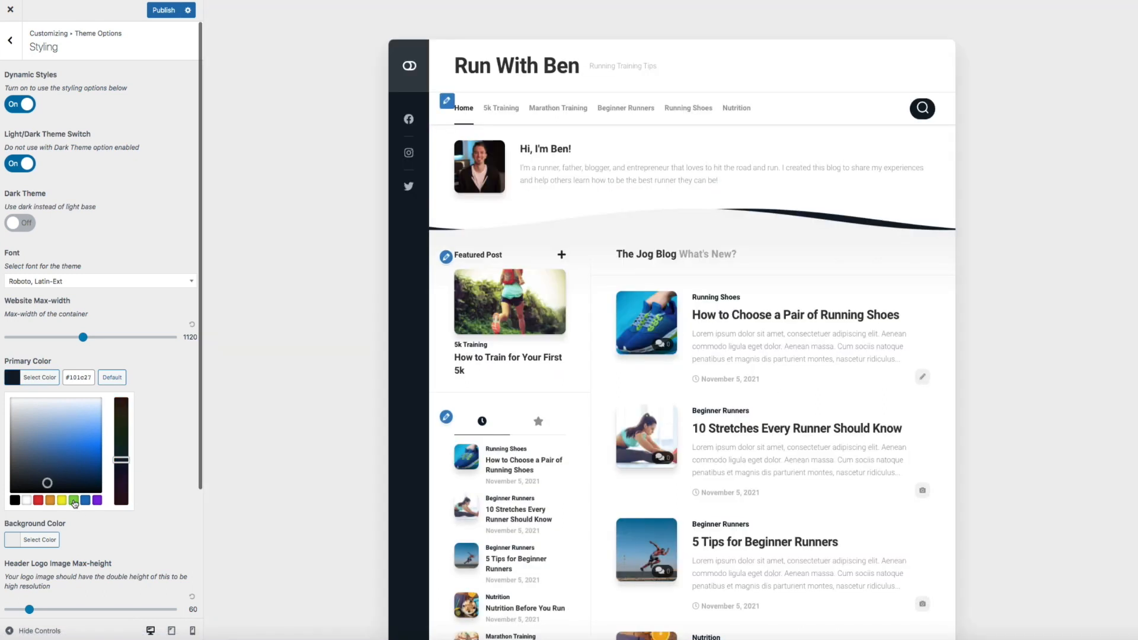
left_click(74, 501)
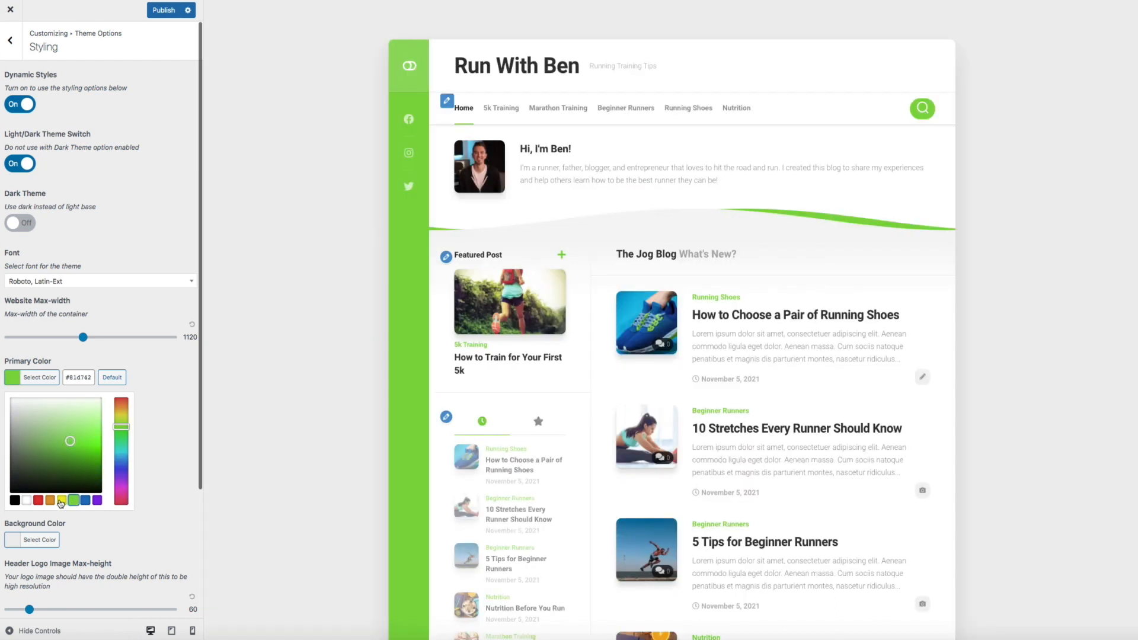
left_click(61, 502)
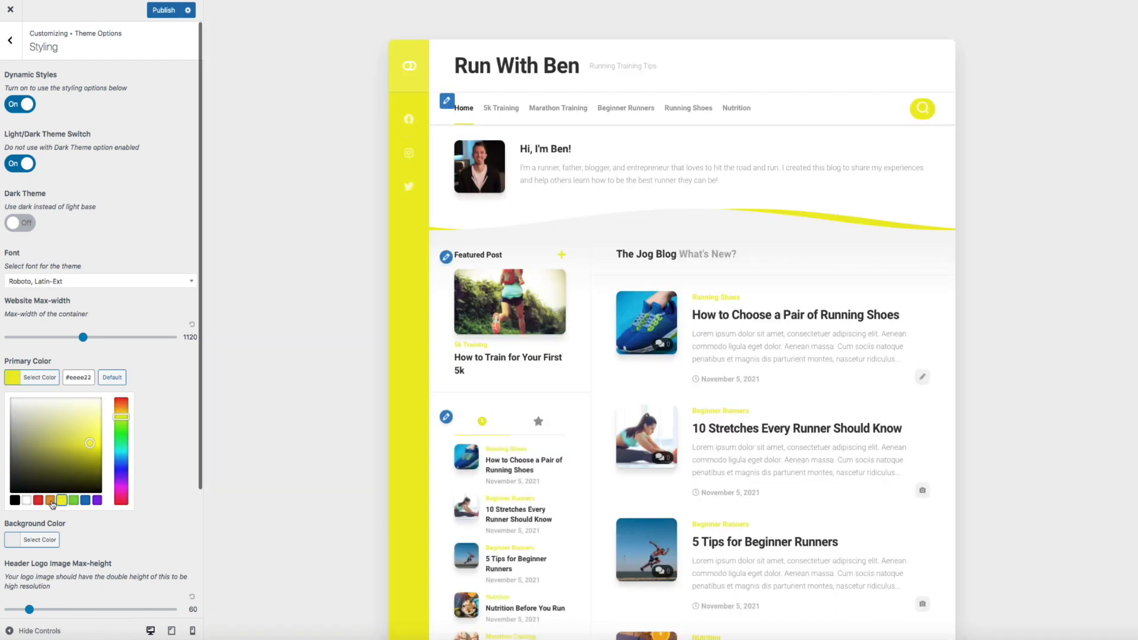
left_click(51, 502)
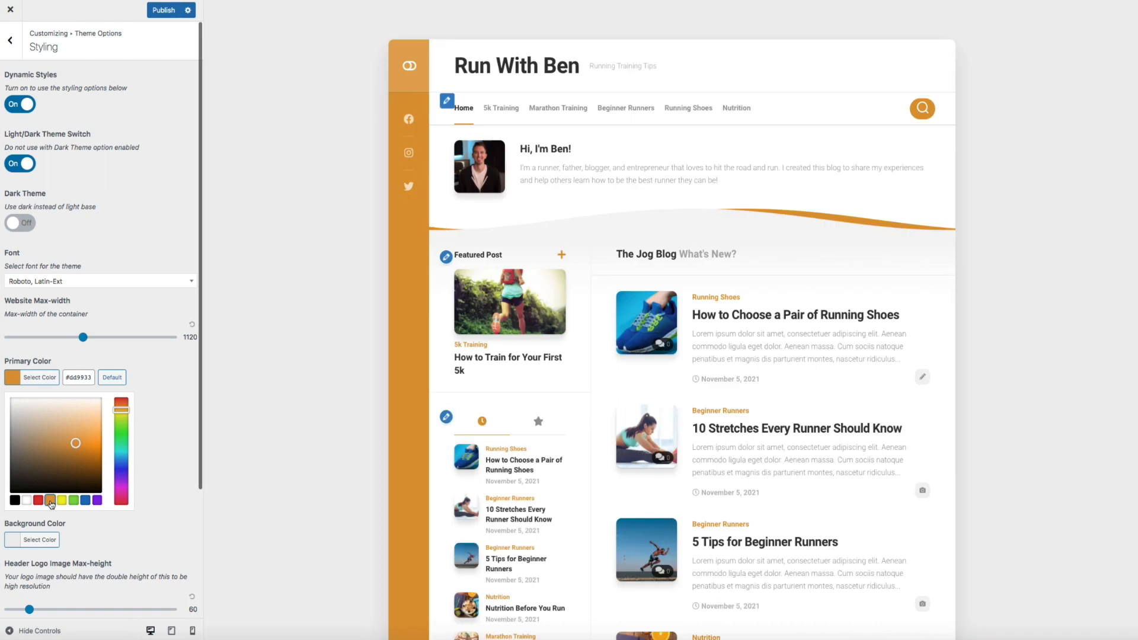
left_click(45, 540)
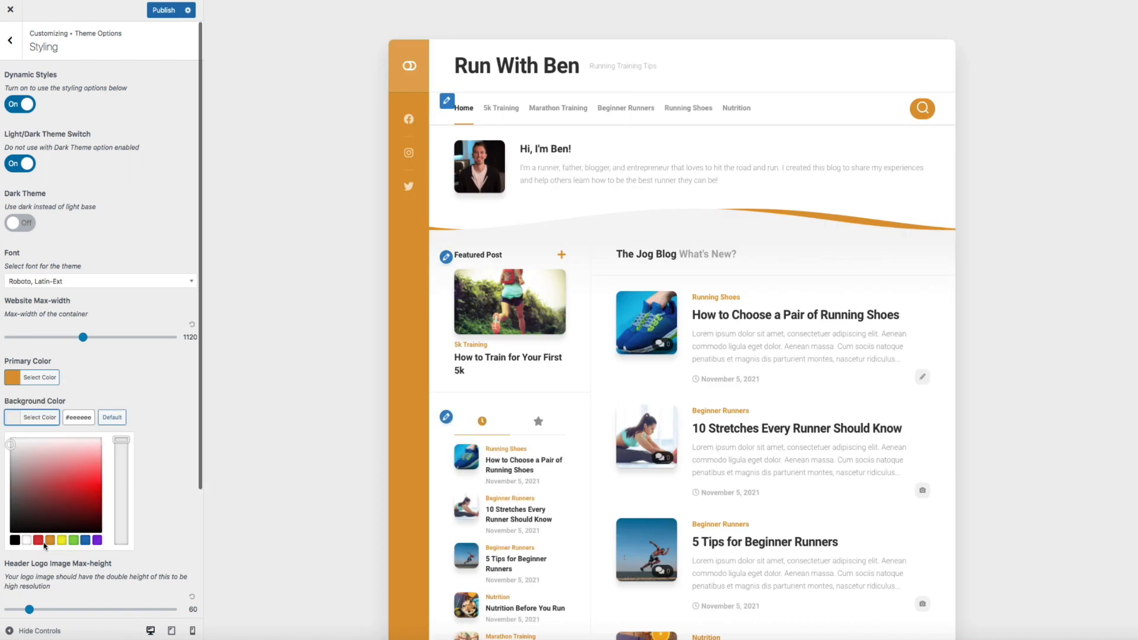
left_click(85, 540)
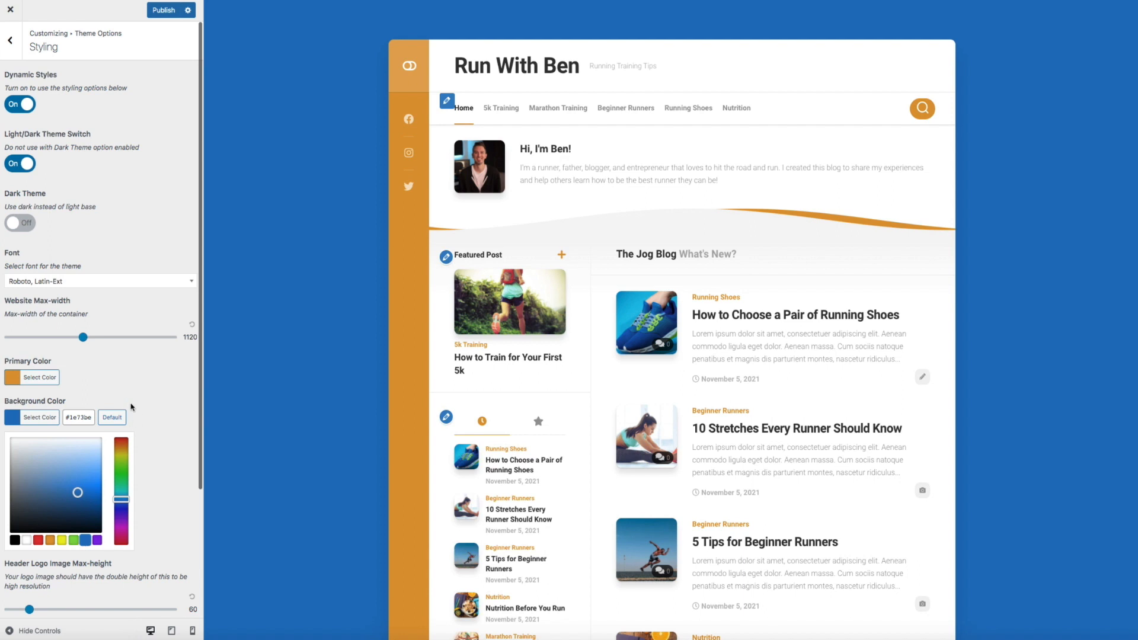
Reset background and primary colours to their defaults and return to the main Customizer menu
left_click(112, 417)
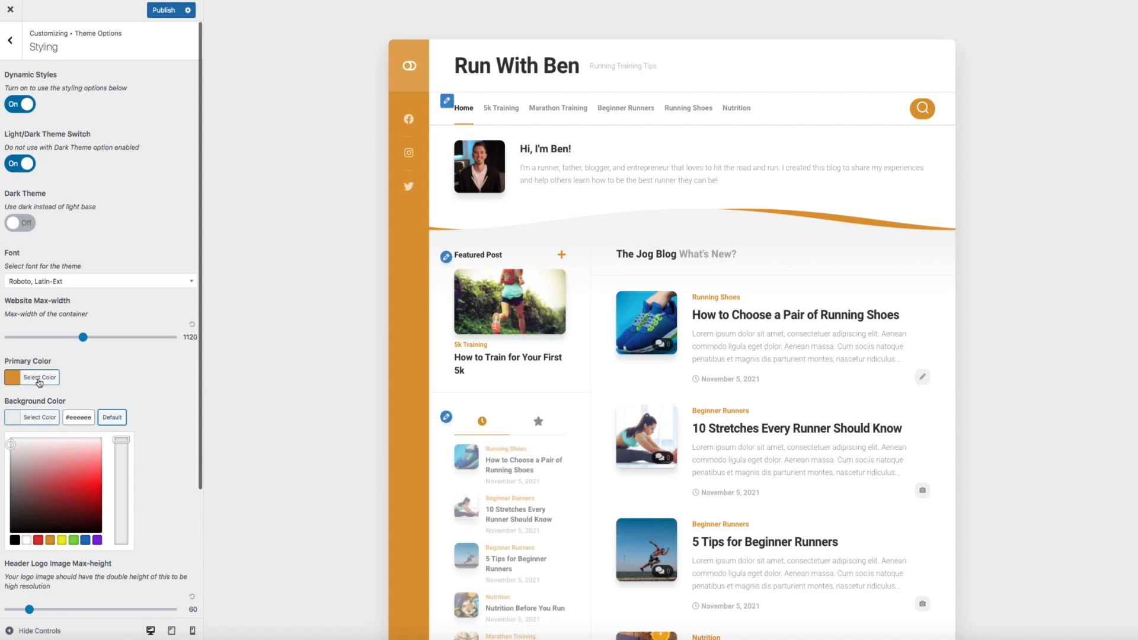
left_click(39, 378)
left_click(110, 379)
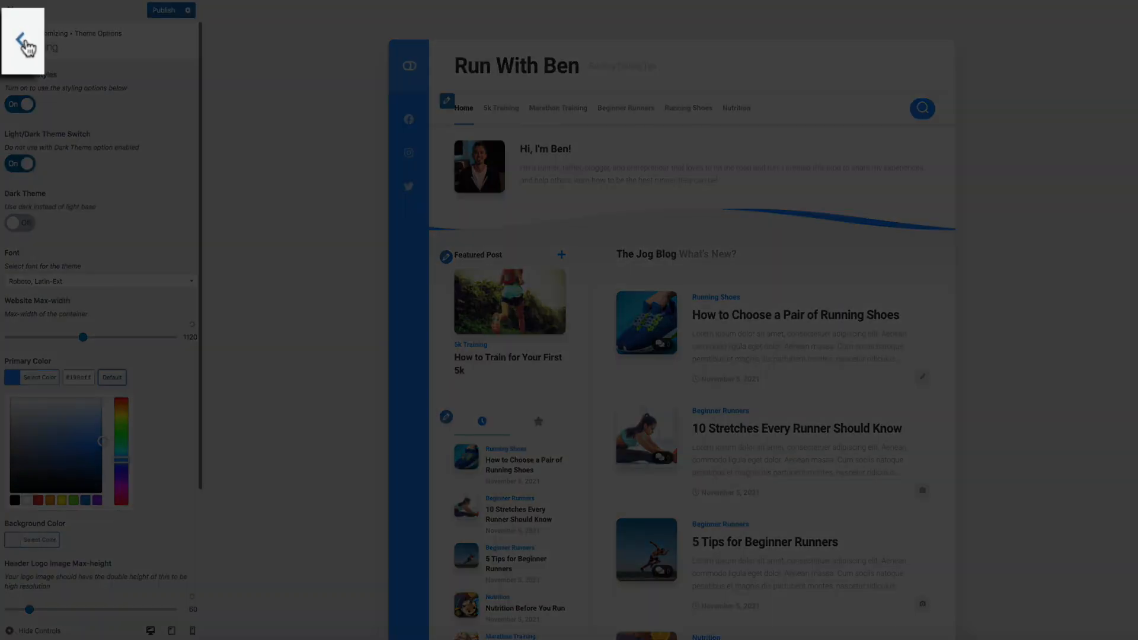
left_click(13, 40)
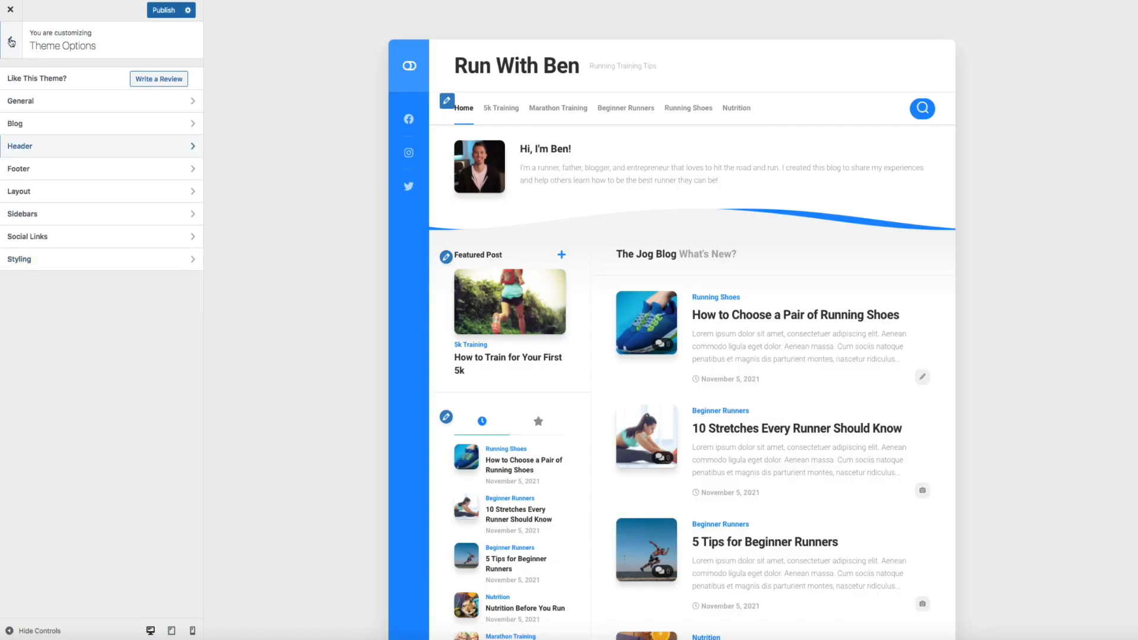
left_click(11, 41)
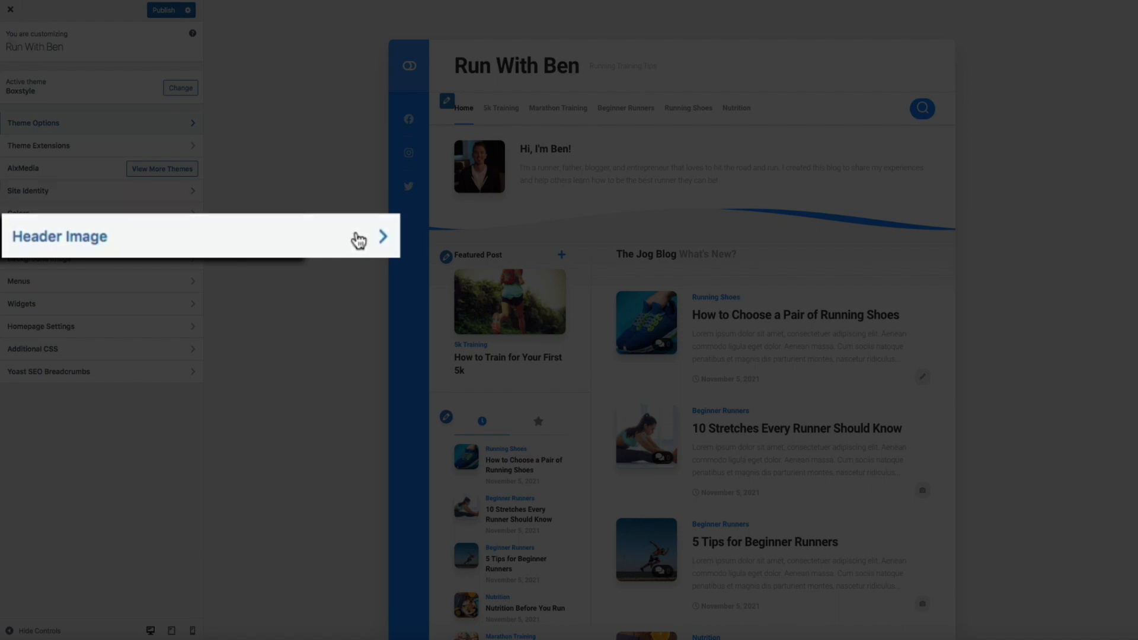
Upload Run Header.jpg from the computer as a new header image
left_click(179, 236)
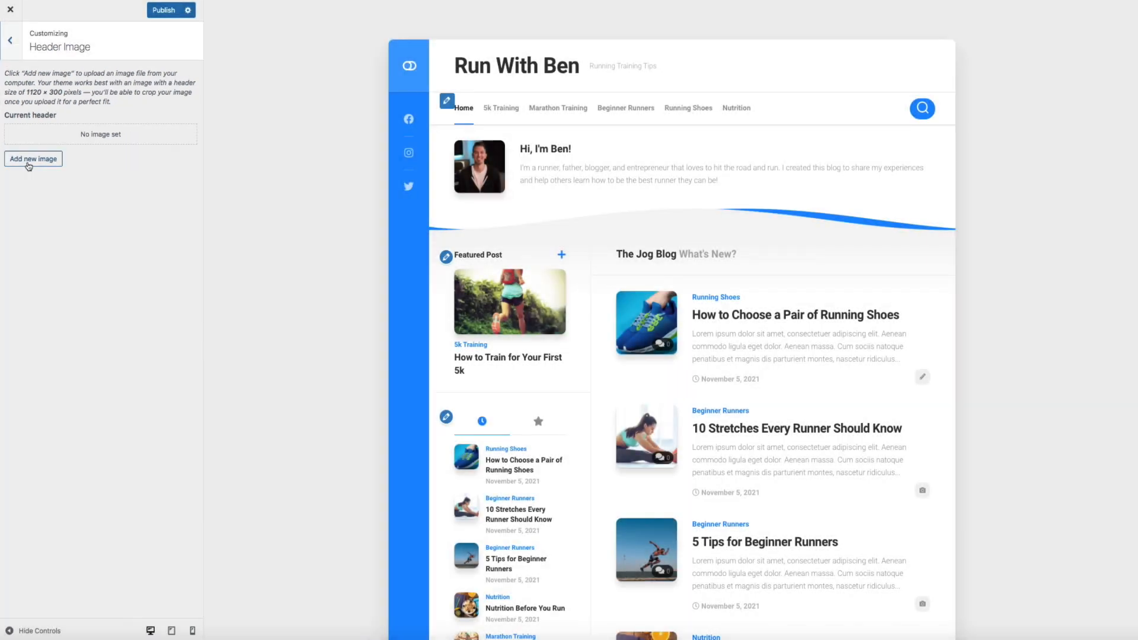
left_click(56, 213)
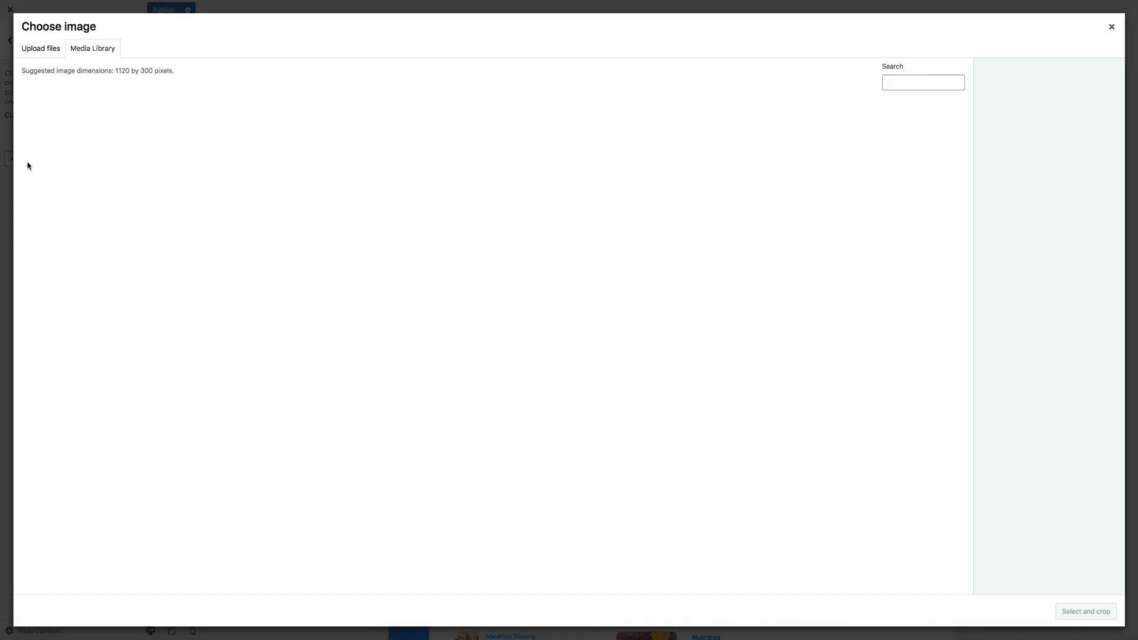
left_click(38, 52)
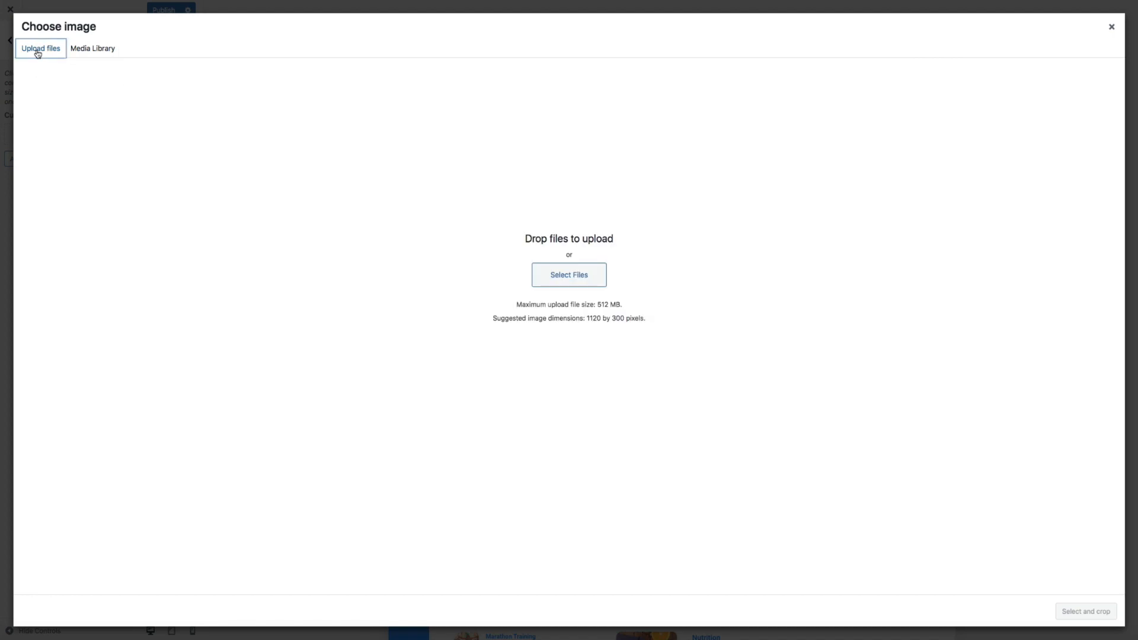
left_click(566, 274)
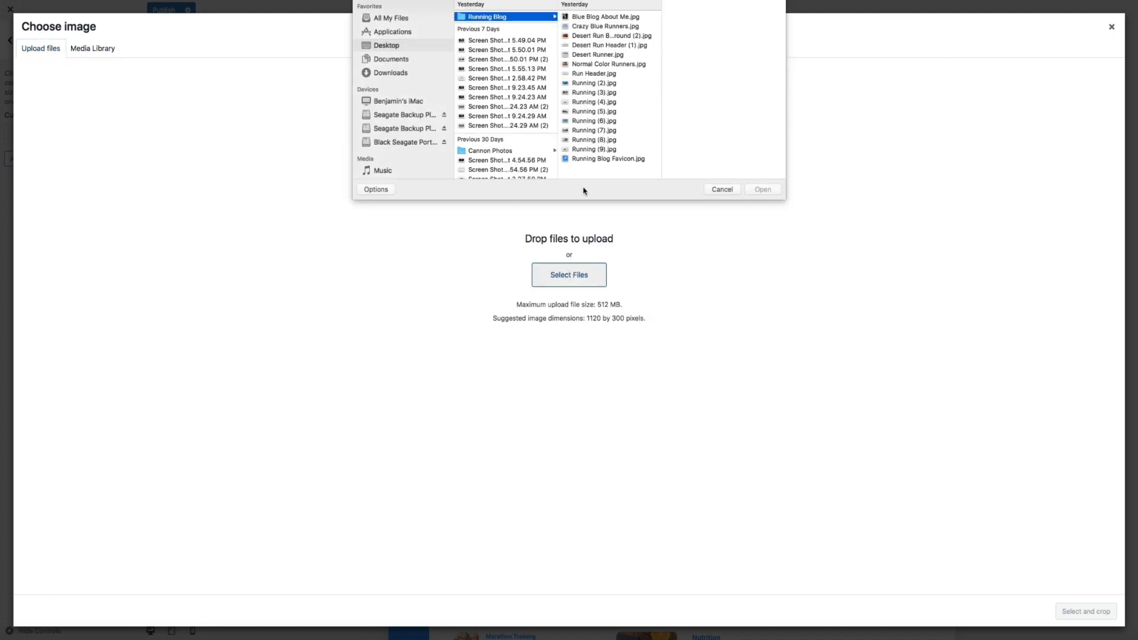
left_click(592, 75)
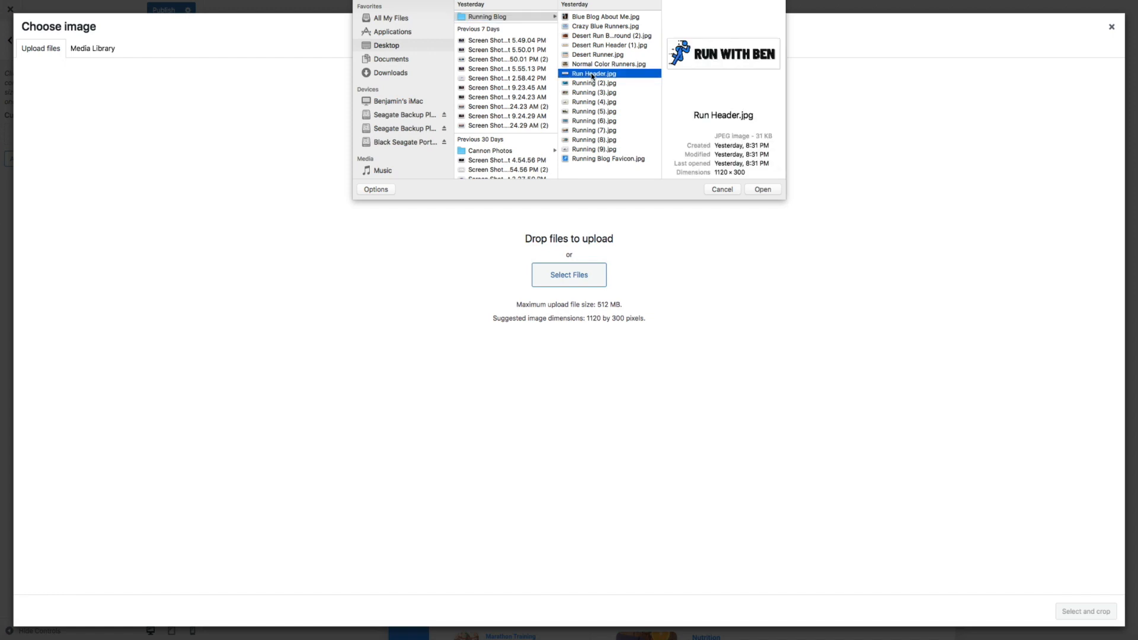
left_click(758, 190)
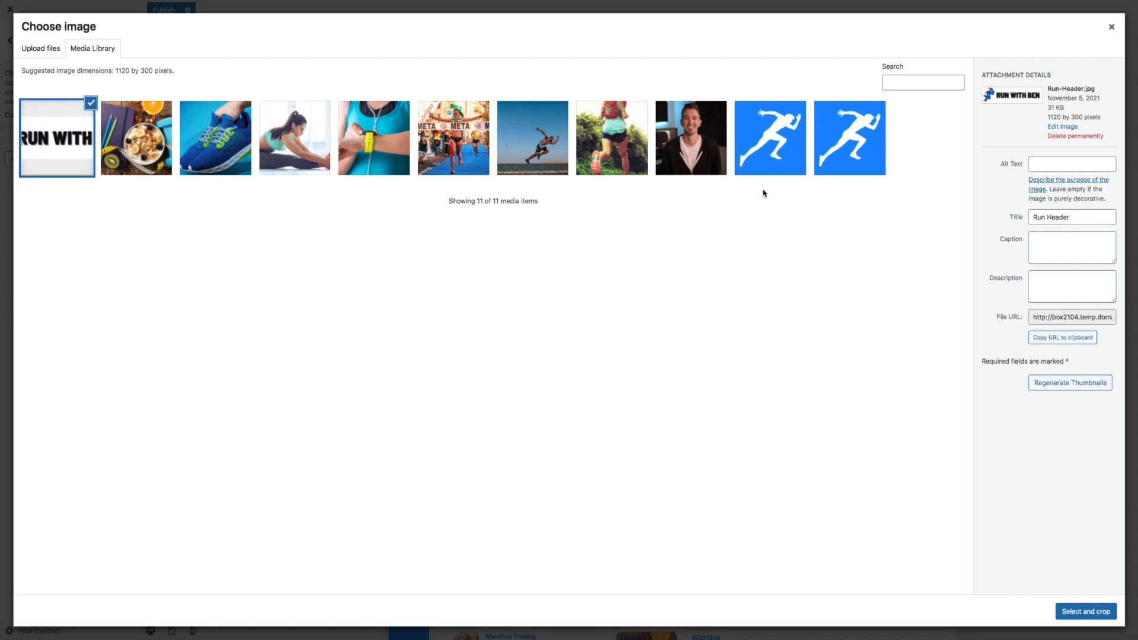
Title the logo 'Run With Ben' with alt text 'run header' and apply it uncropped
triple_click(1058, 217)
type("Run With Ben")
left_click(1056, 161)
type("runn")
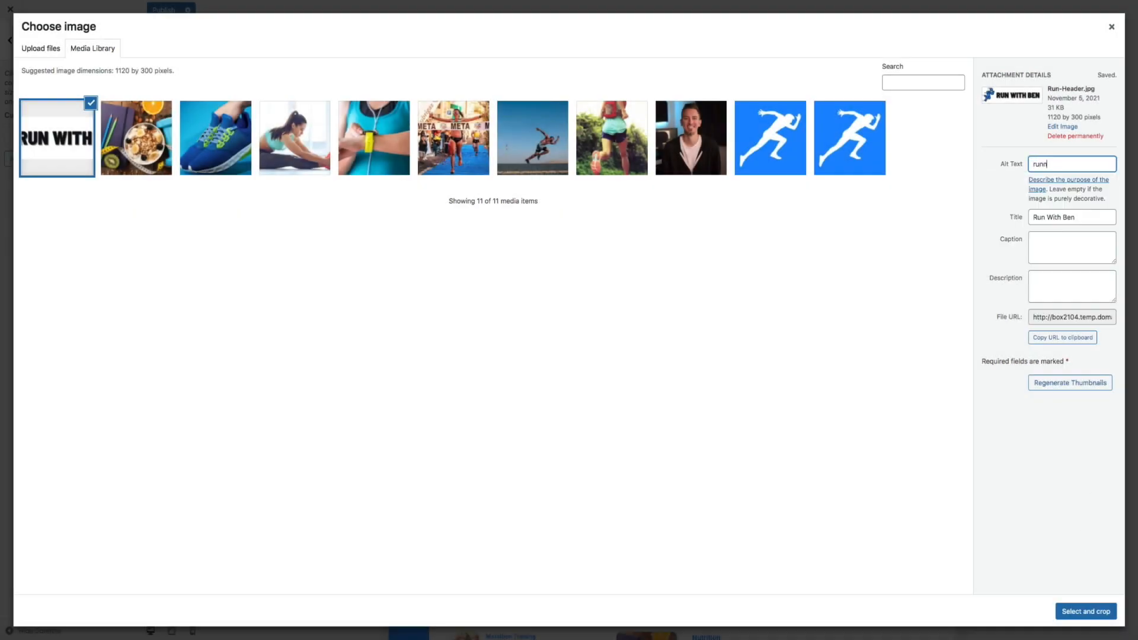
type(" header")
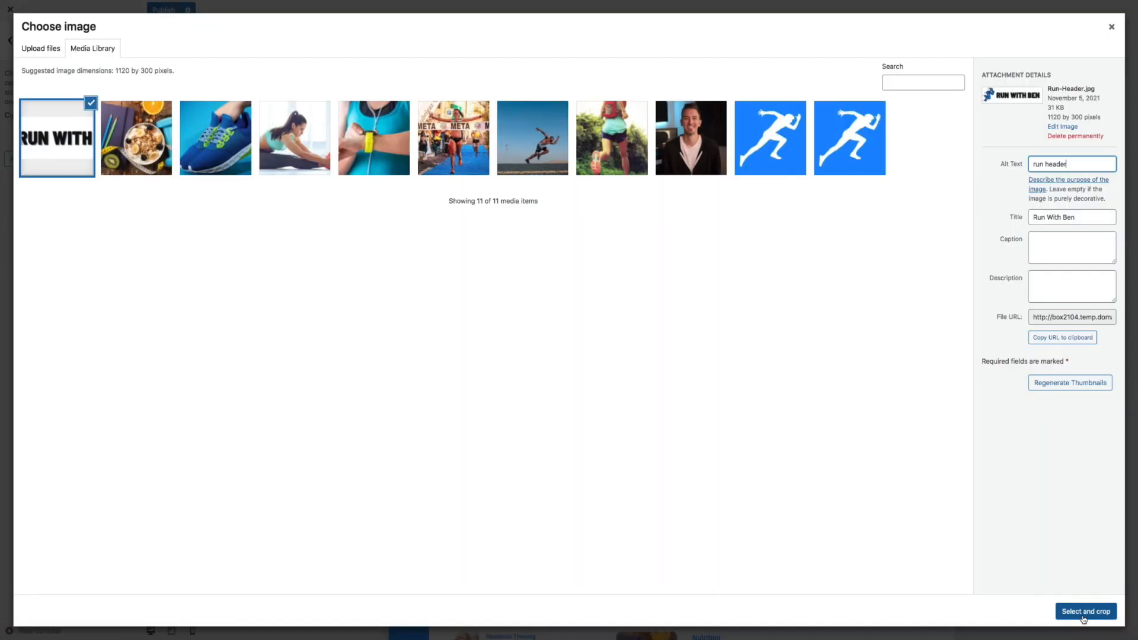
left_click(1061, 611)
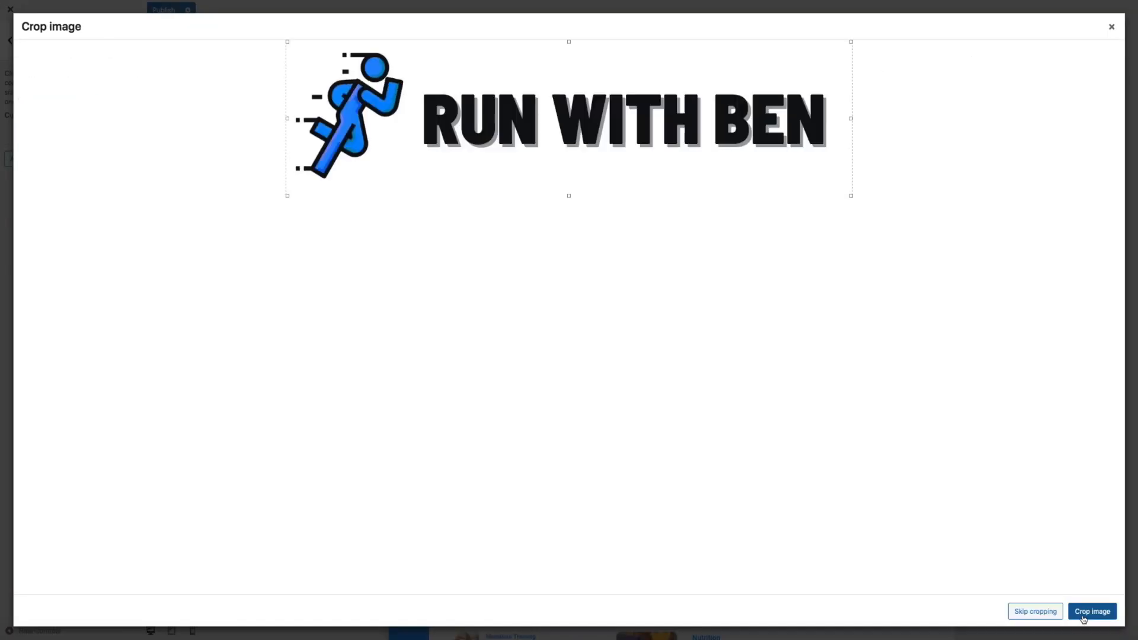
left_click(1032, 613)
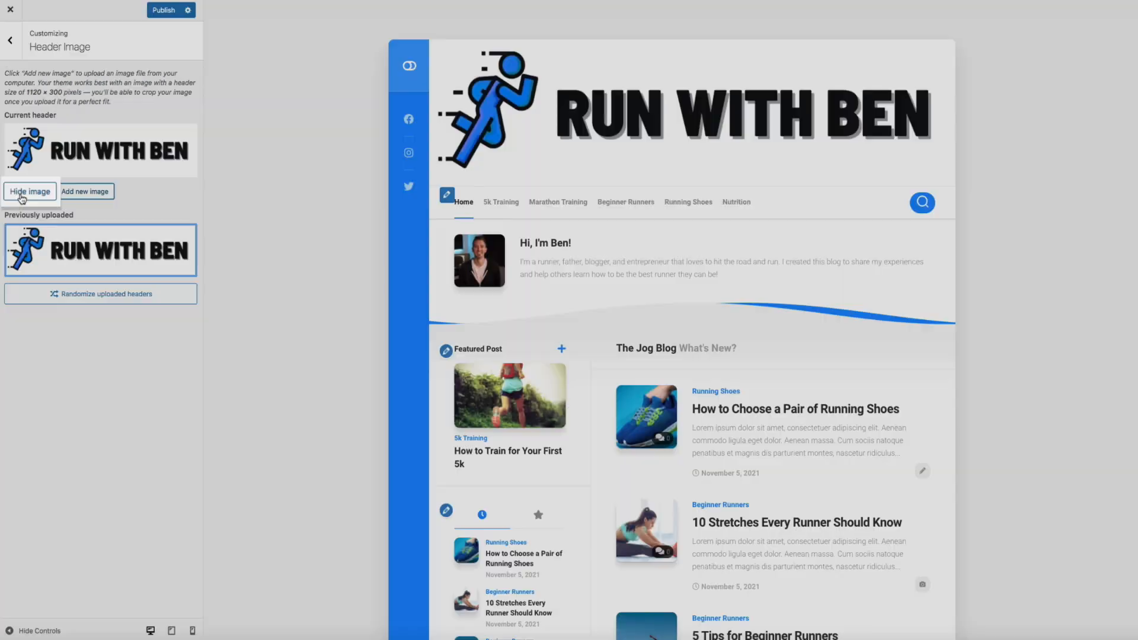
Hide the header image so only the site title shows, back on the main Customizer menu
left_click(24, 190)
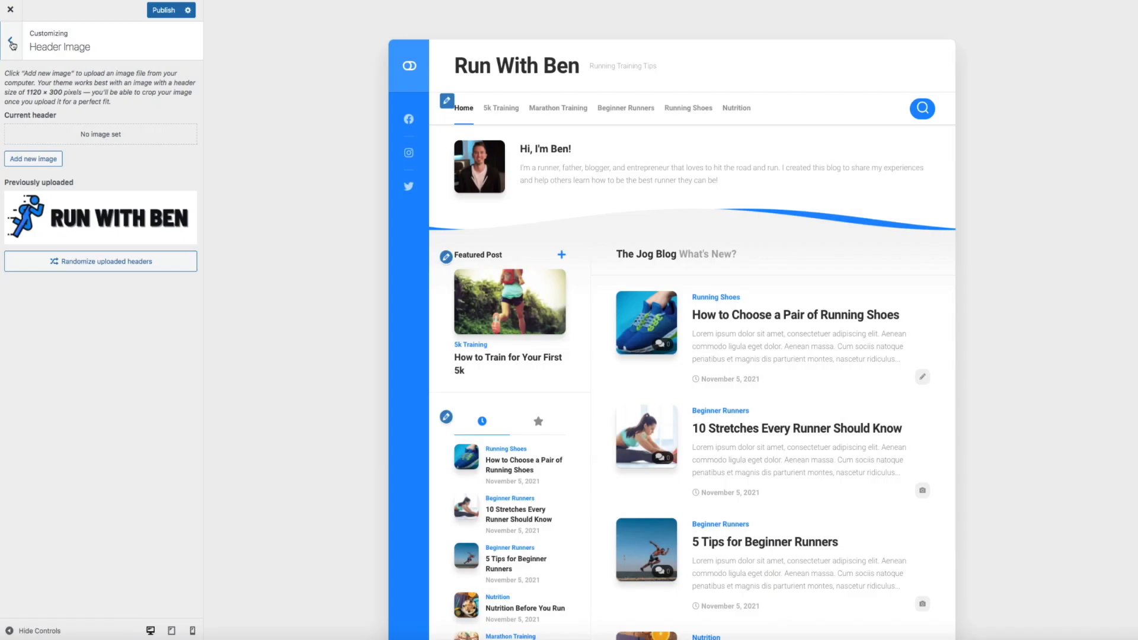
left_click(12, 45)
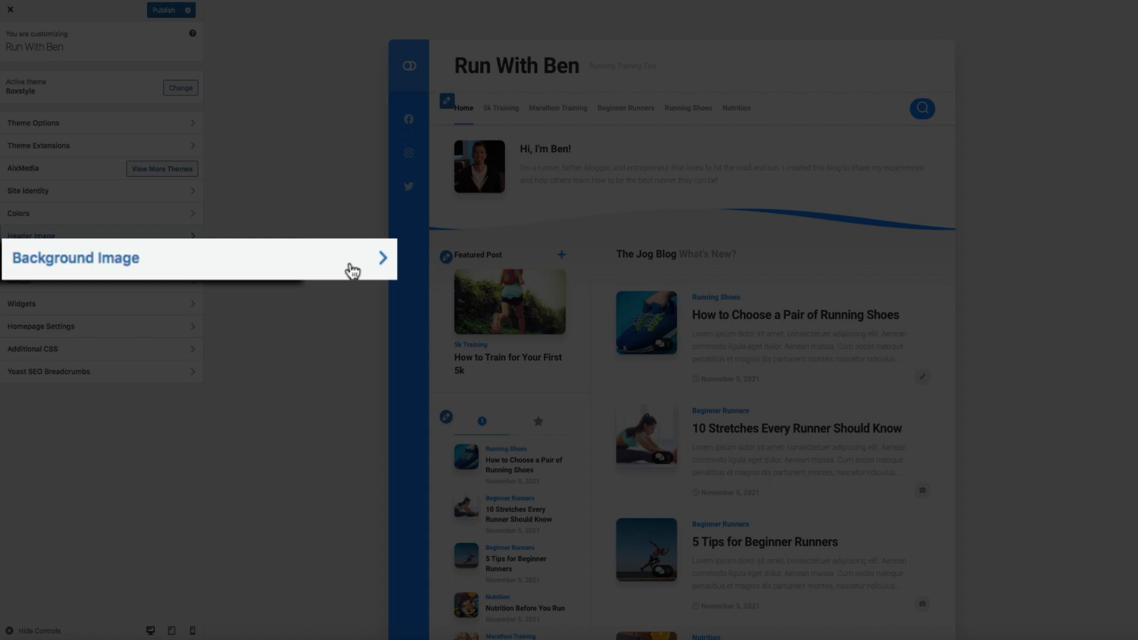
left_click(180, 259)
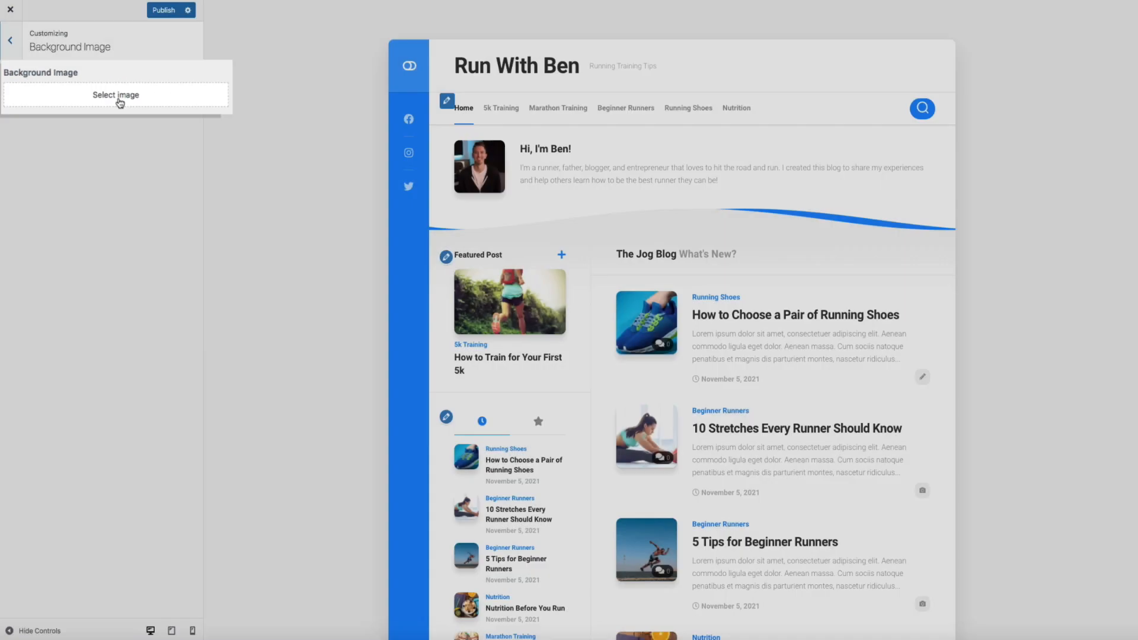
Upload Desert Run Background (2).jpg and choose it as the site background image
left_click(122, 98)
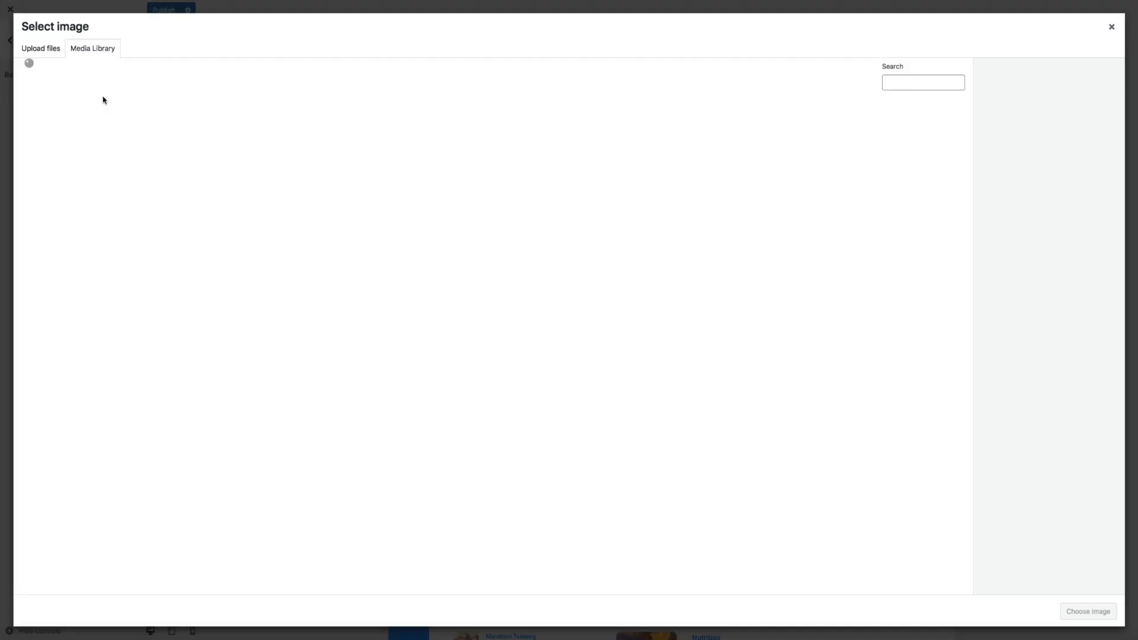
left_click(45, 53)
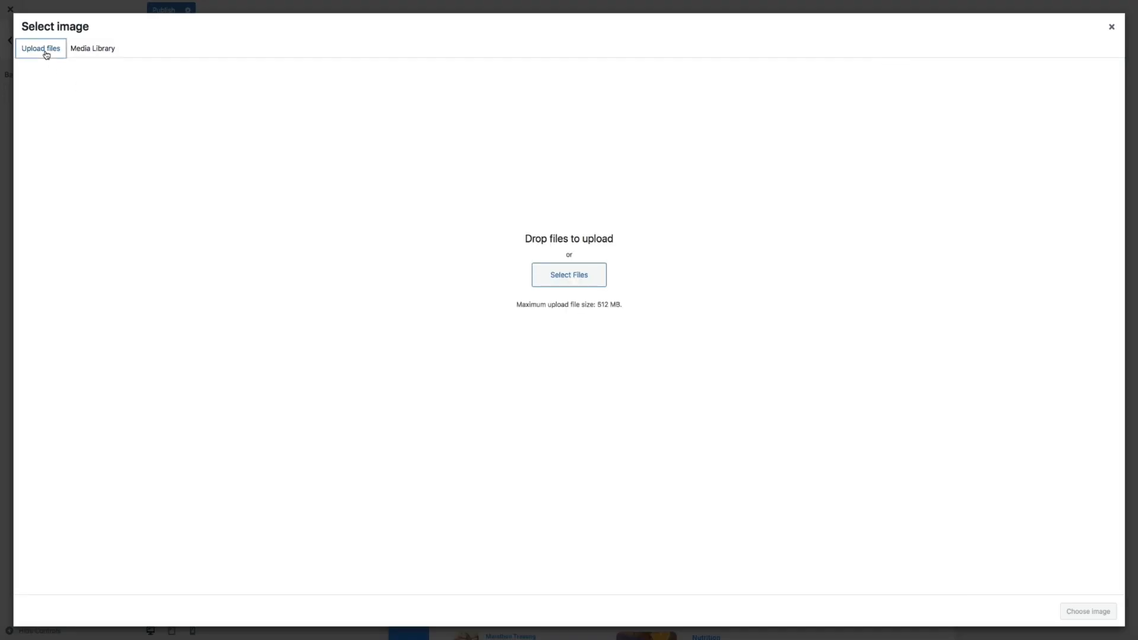
left_click(557, 274)
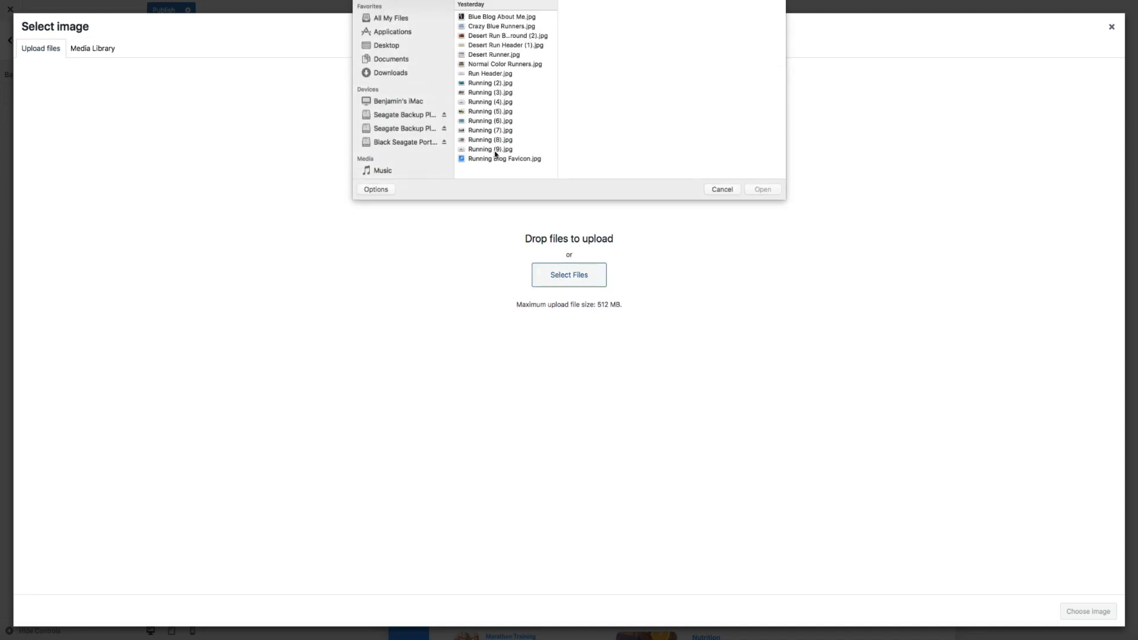
left_click(486, 36)
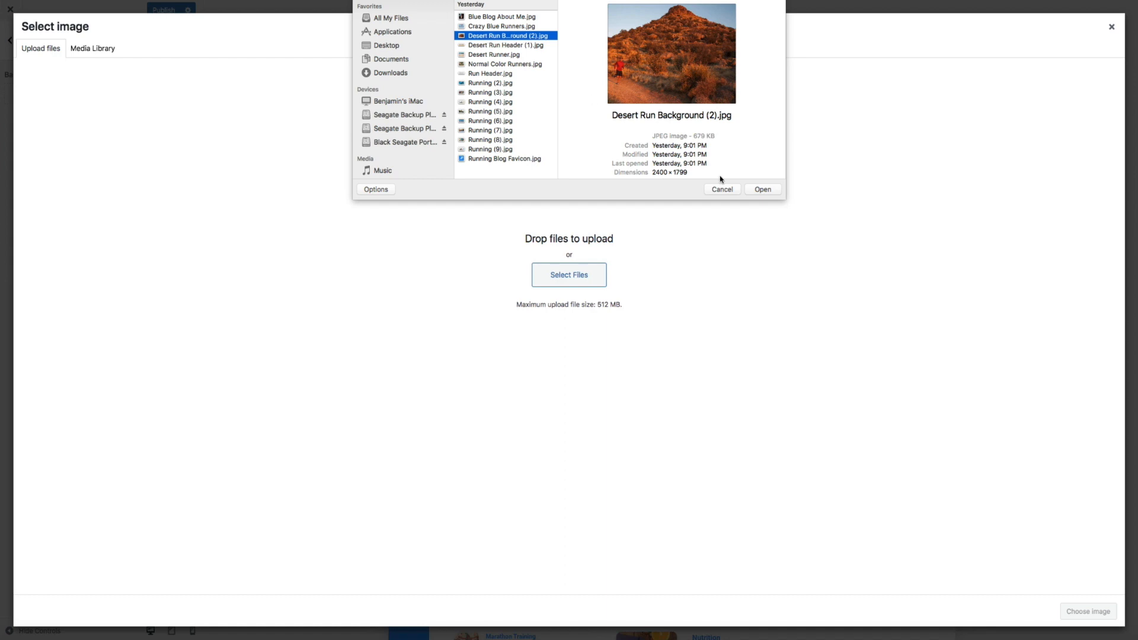
left_click(765, 189)
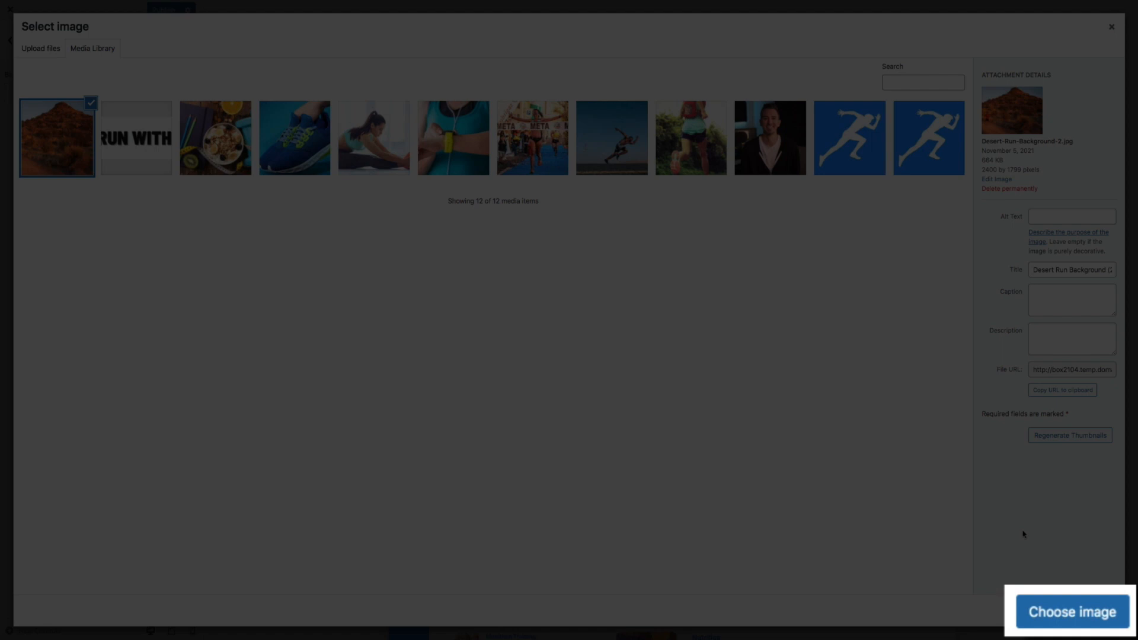
left_click(1085, 618)
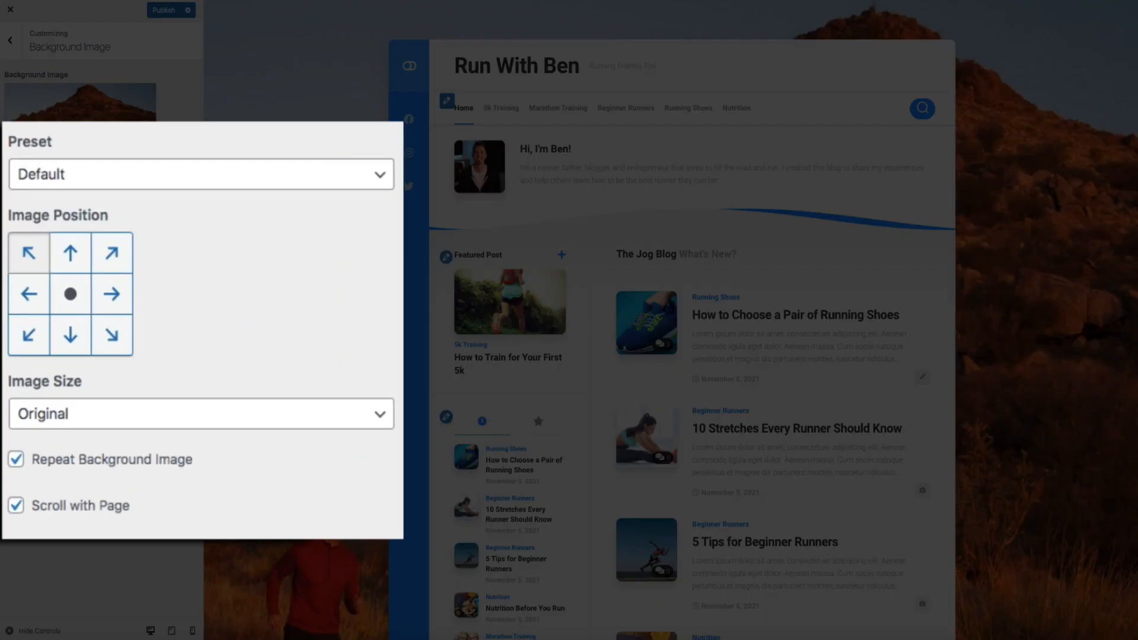
Set the background preset to Fill Screen and publish the changes
left_click(363, 178)
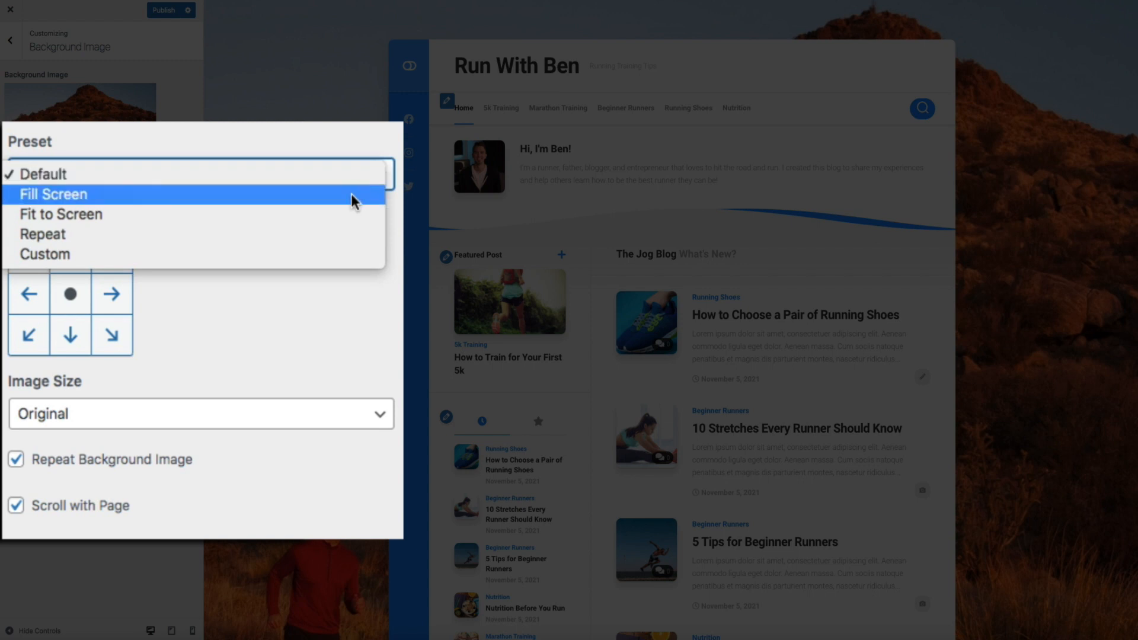
left_click(353, 200)
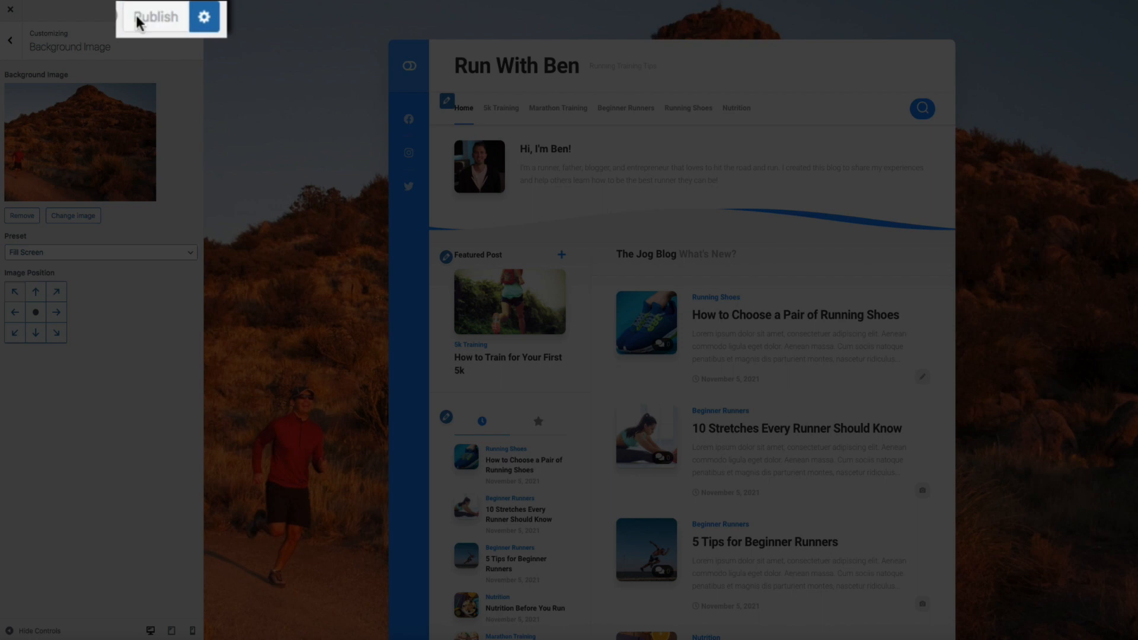
left_click(160, 12)
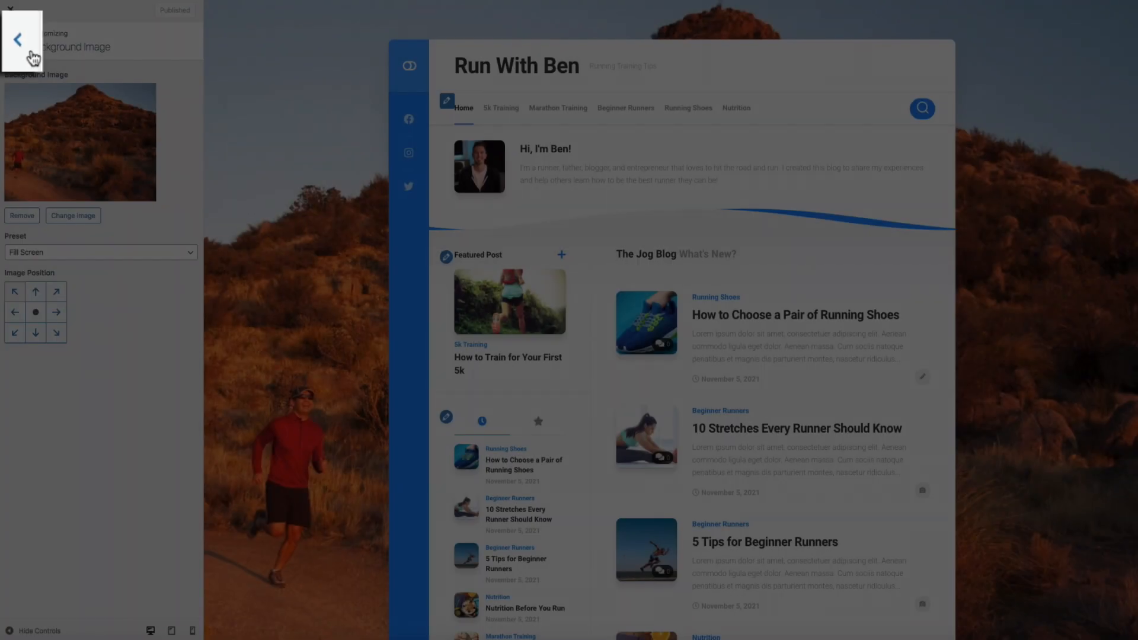
left_click(20, 48)
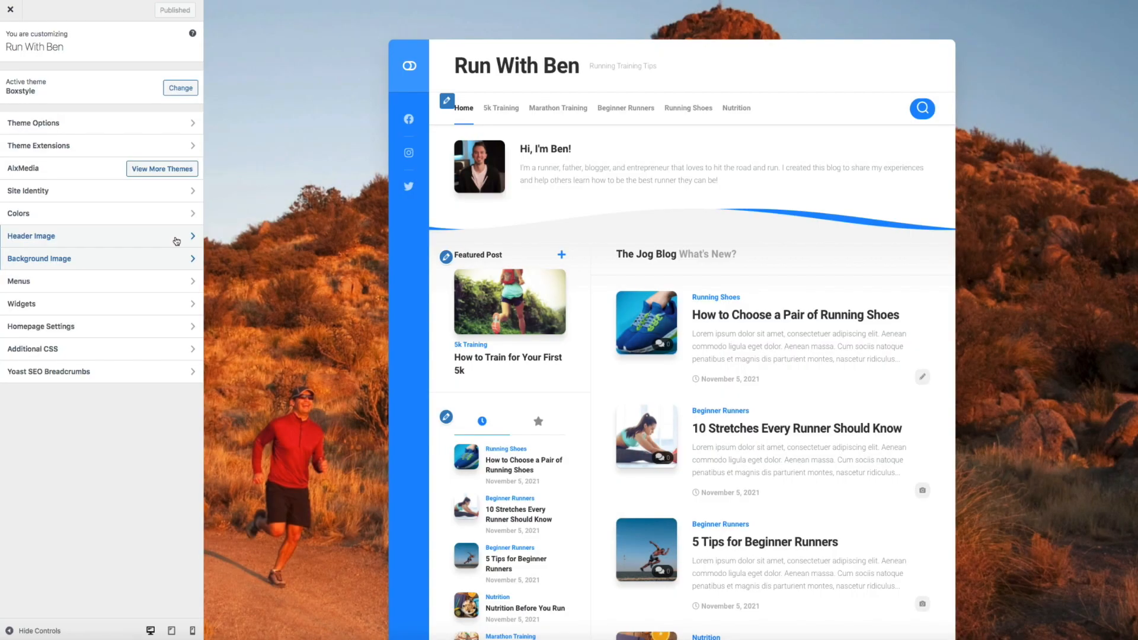
left_click(176, 240)
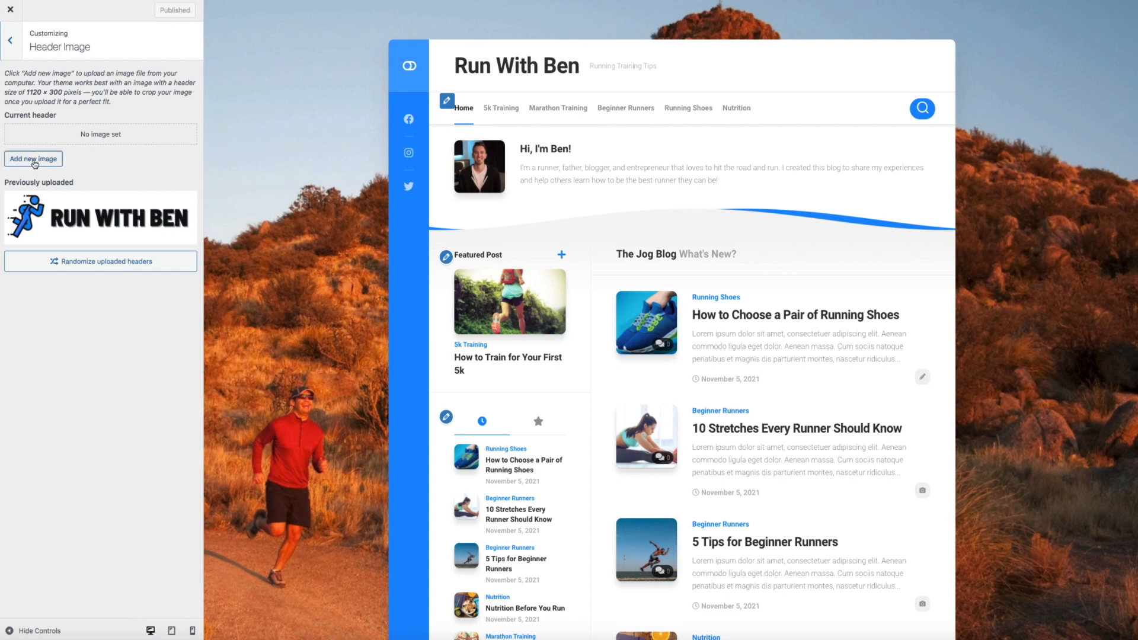
Upload Desert Run Header (1).jpg and apply it uncropped as the header image
left_click(34, 160)
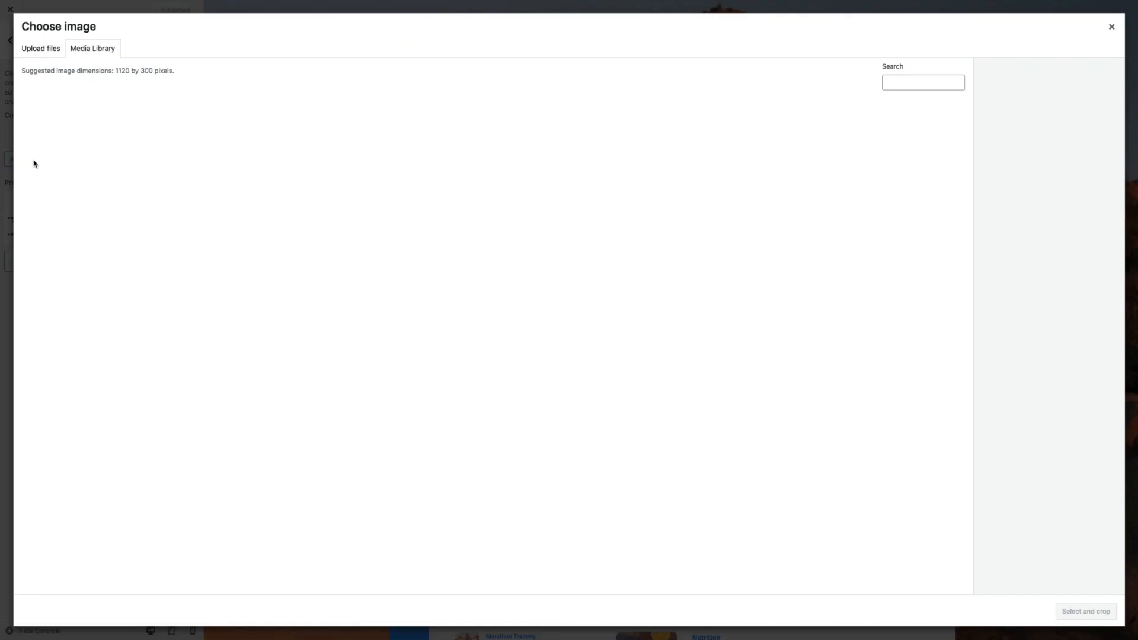
left_click(45, 52)
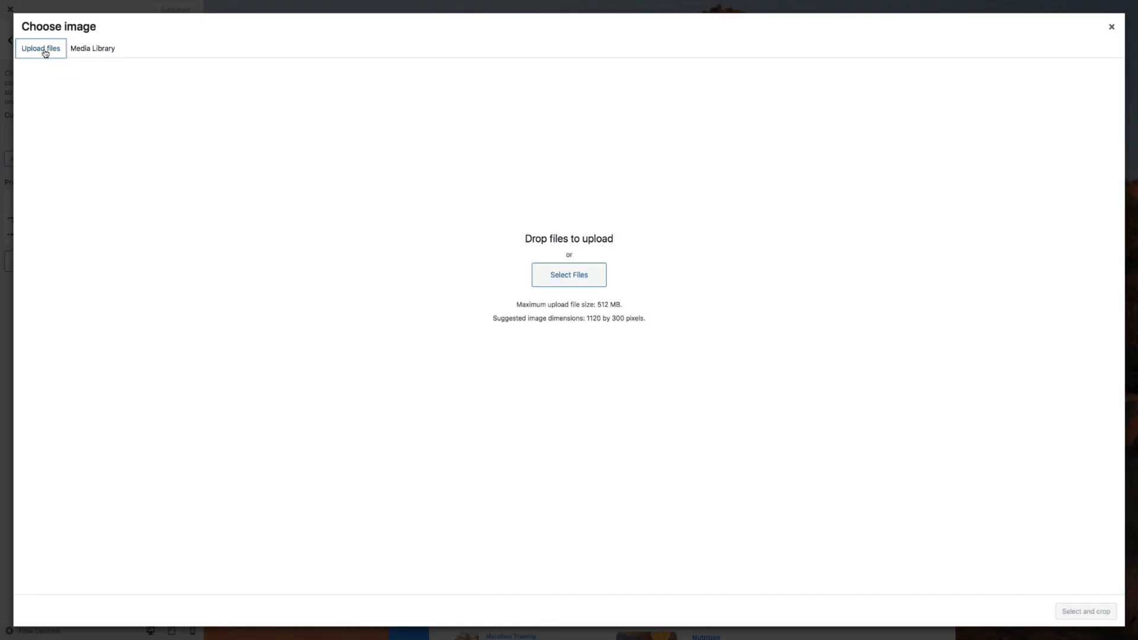
left_click(562, 280)
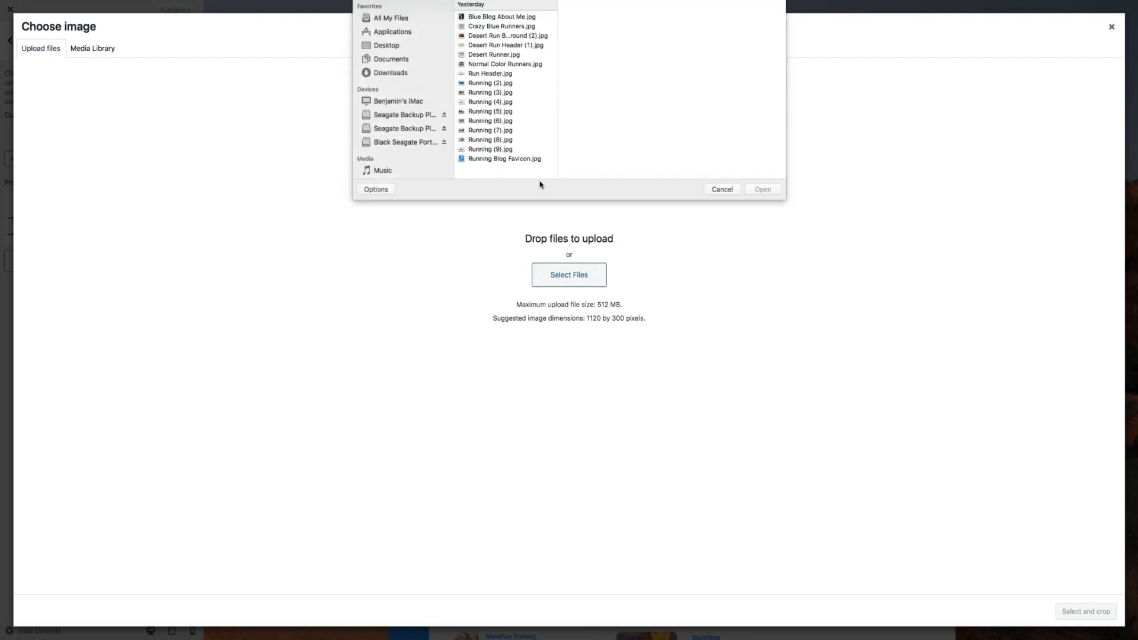
left_click(513, 45)
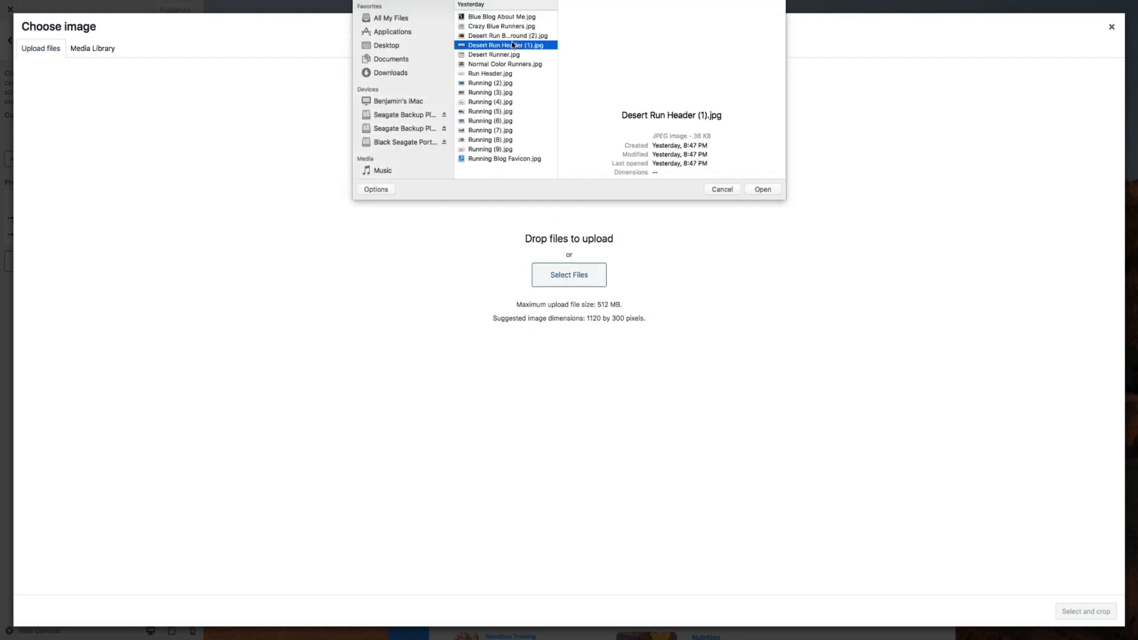
left_click(759, 190)
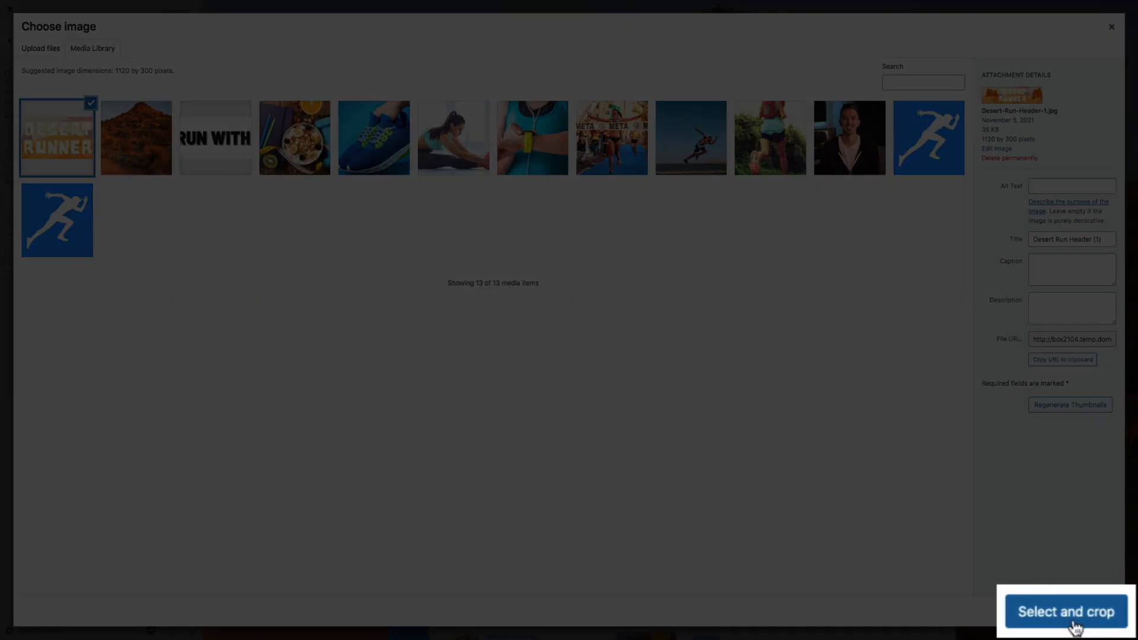
left_click(1073, 616)
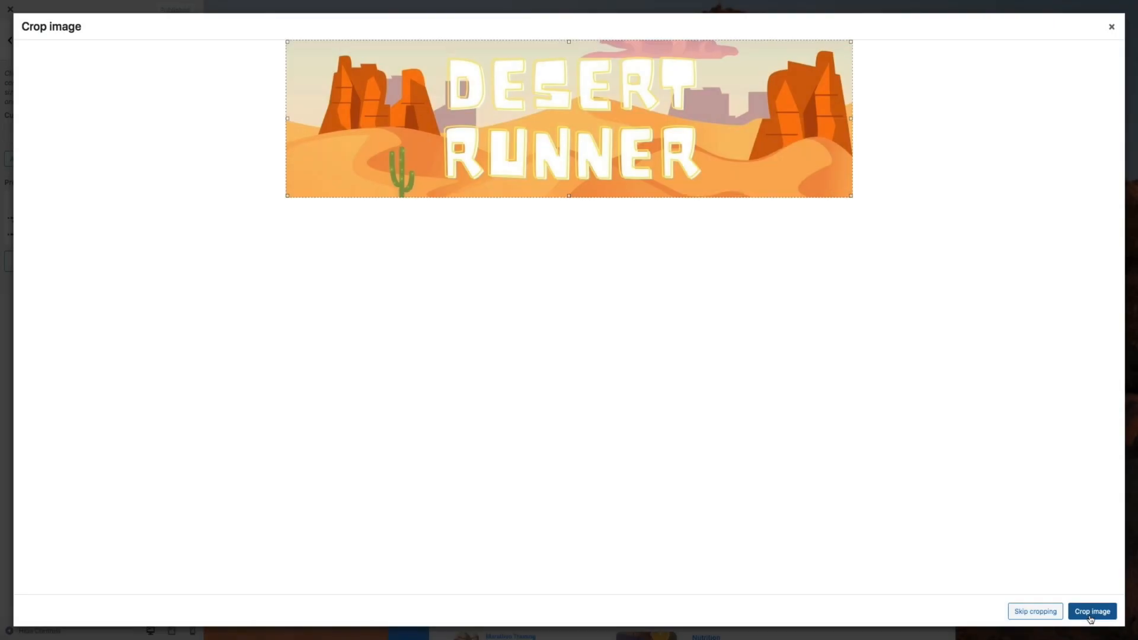
left_click(1037, 614)
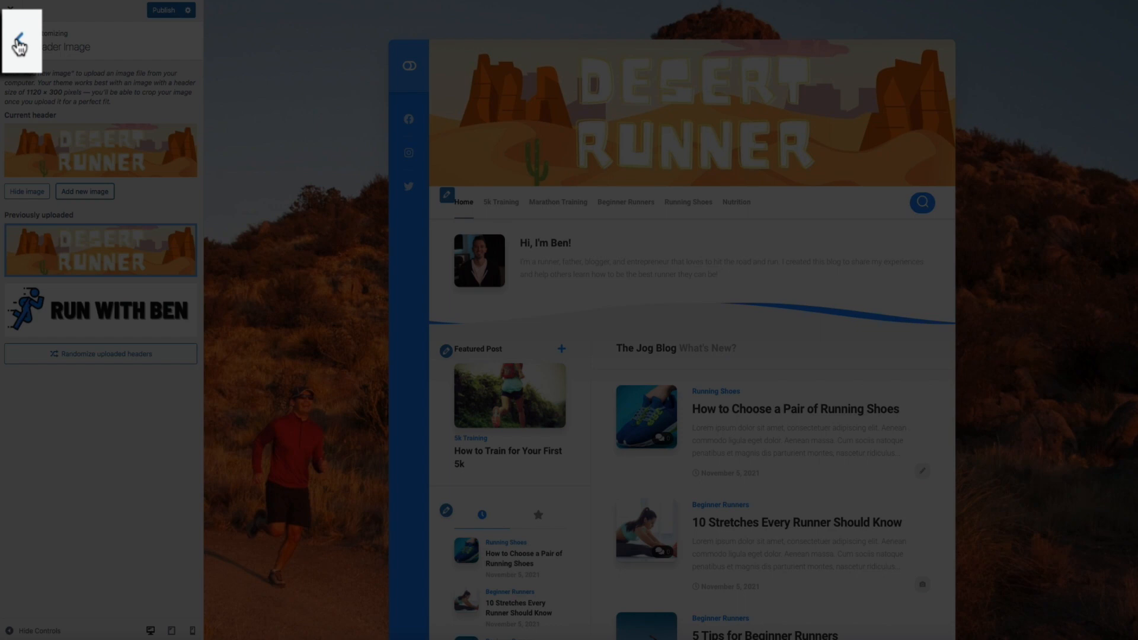
Set the Styling primary colour to fa841e, publish it, and exit the Customizer
left_click(20, 42)
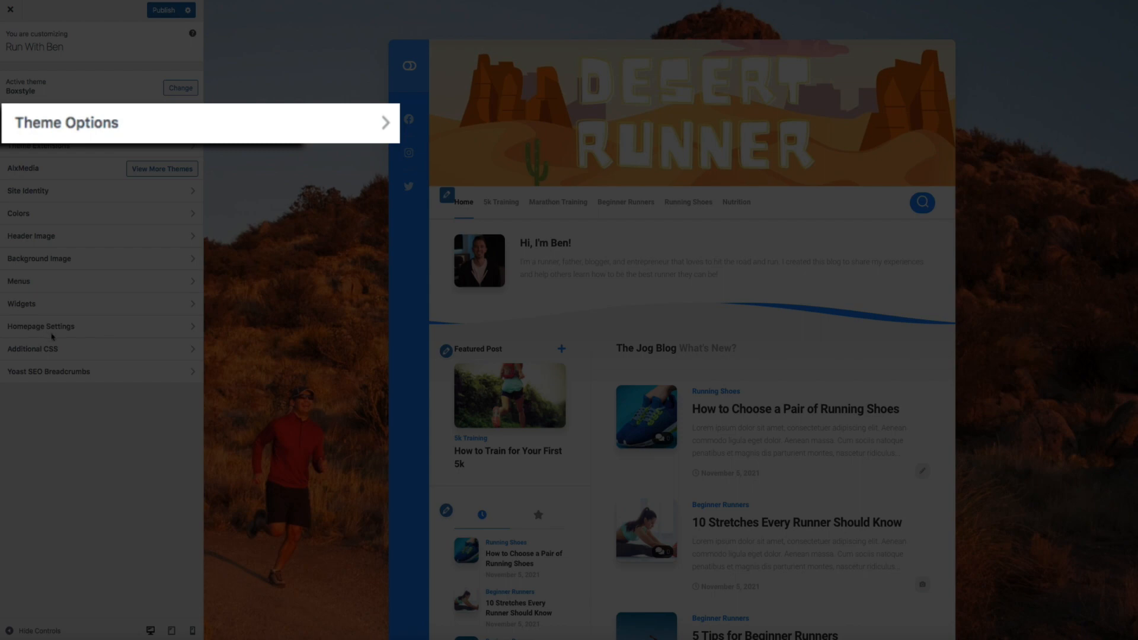
left_click(368, 121)
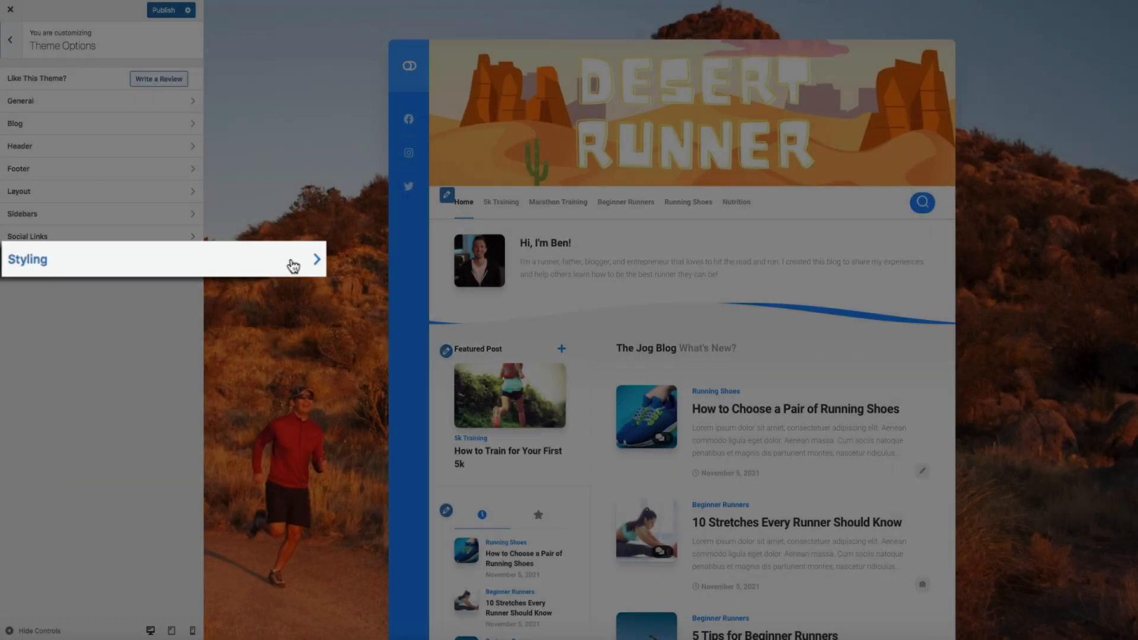
left_click(179, 262)
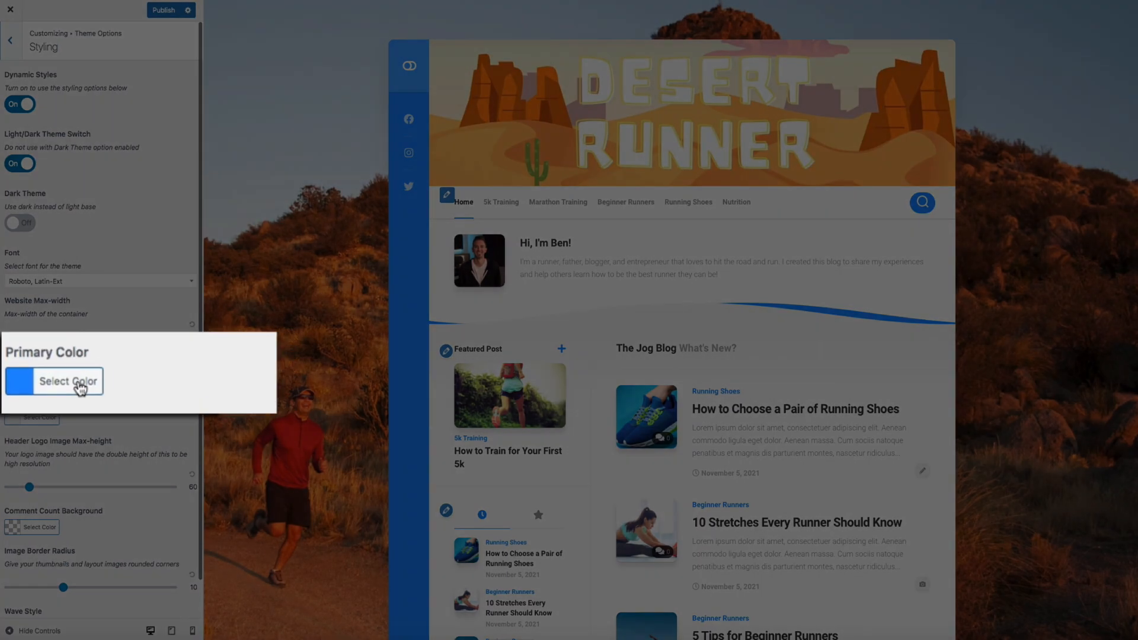
left_click(40, 377)
double_click(79, 377)
type("fa841e")
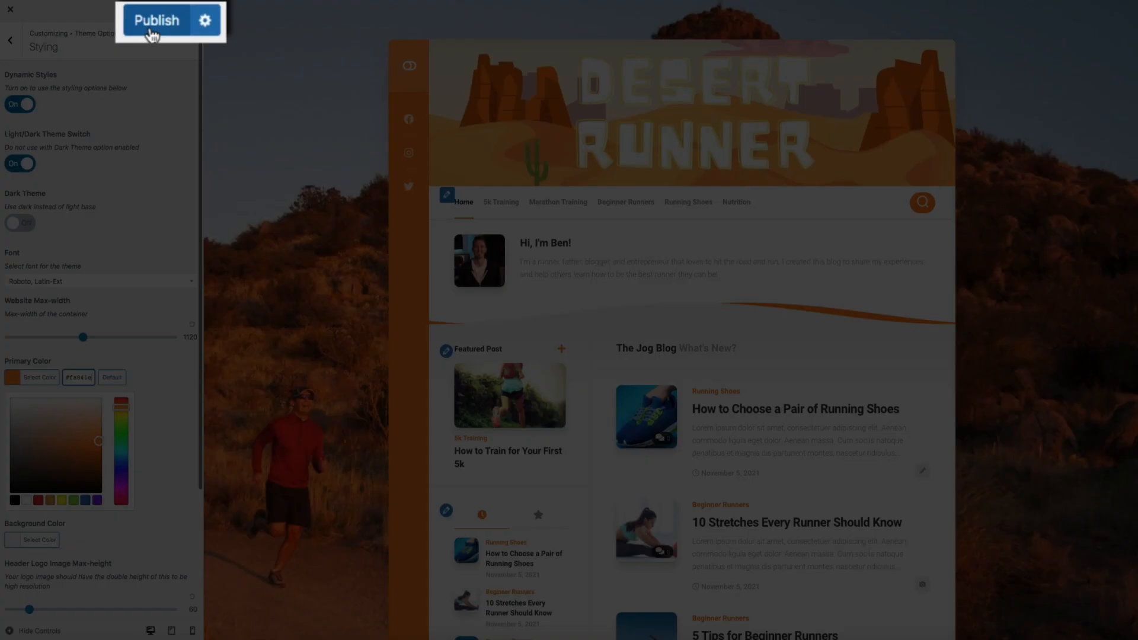
left_click(151, 29)
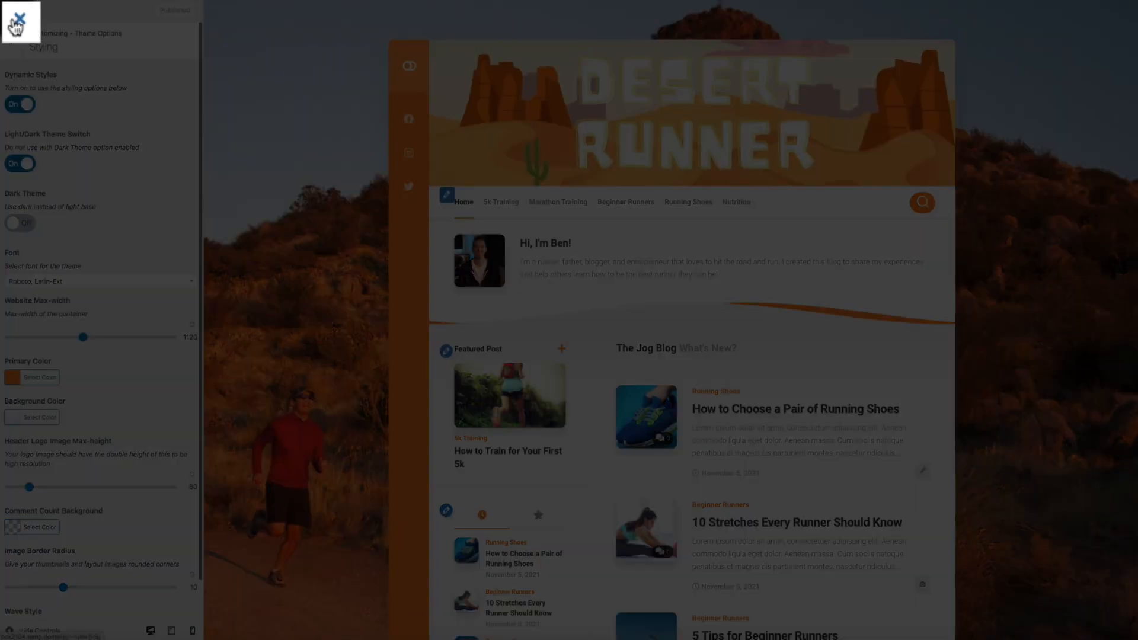
left_click(16, 23)
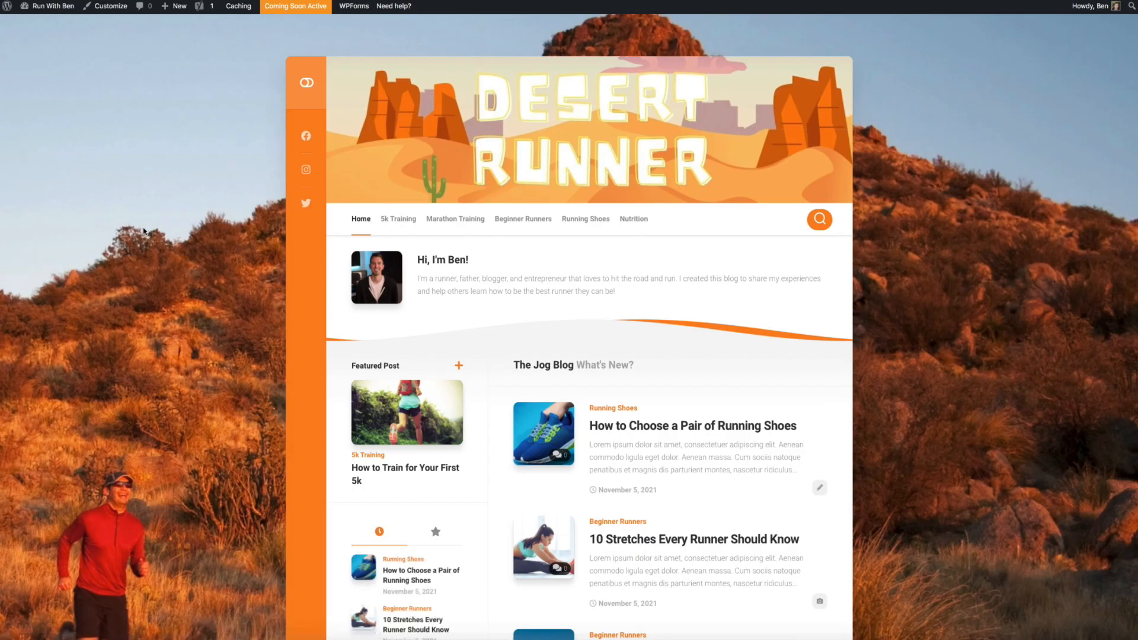
Scroll the front page down to the footer widgets and back up to the header
scroll(144, 232, "down", 3)
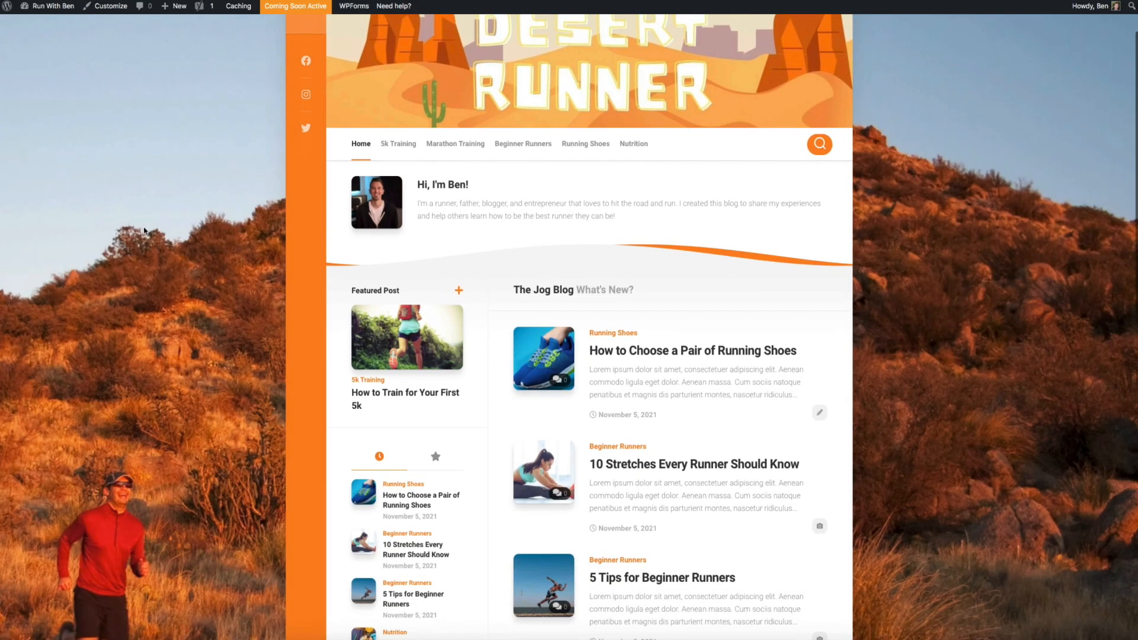
scroll(140, 228, "down", 5)
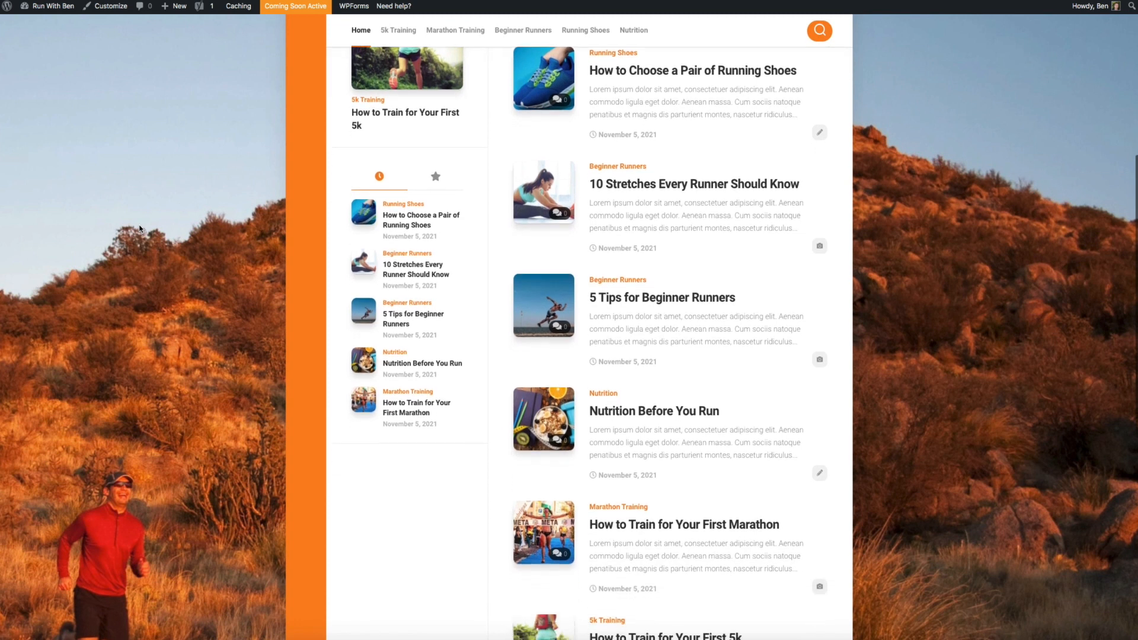
scroll(140, 229, "down", 5)
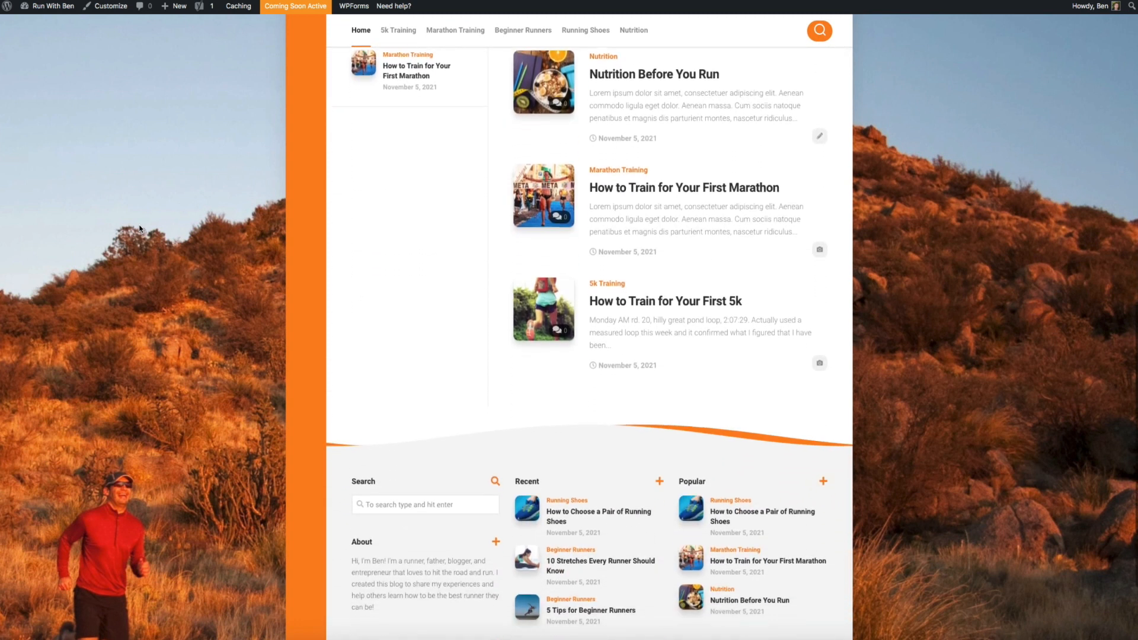
scroll(426, 301, "up", 3)
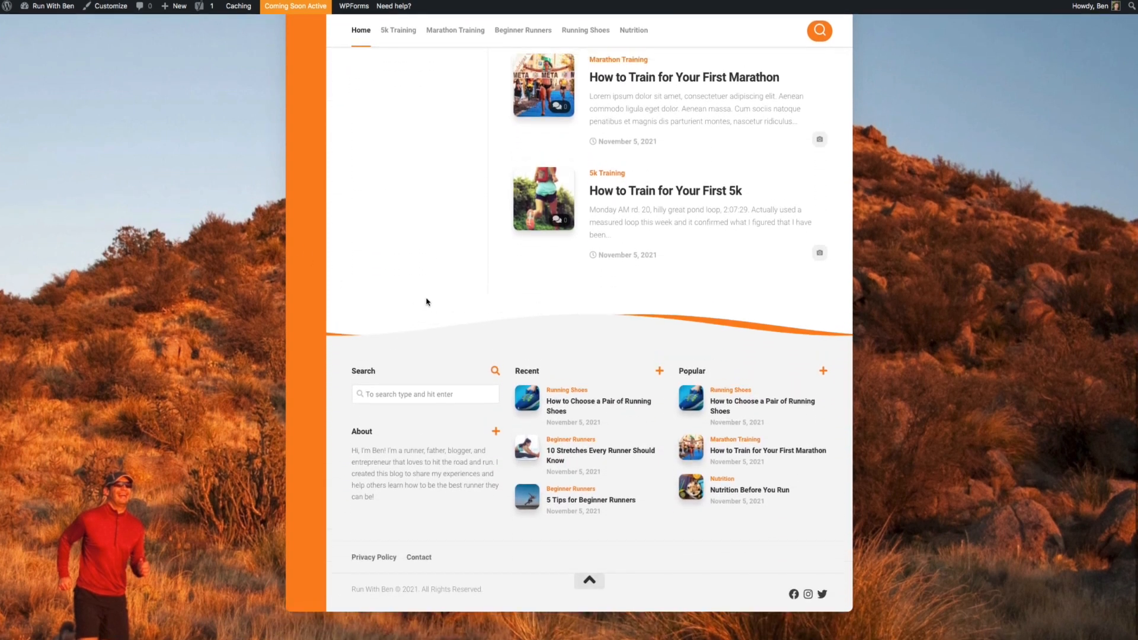
scroll(423, 303, "up", 7)
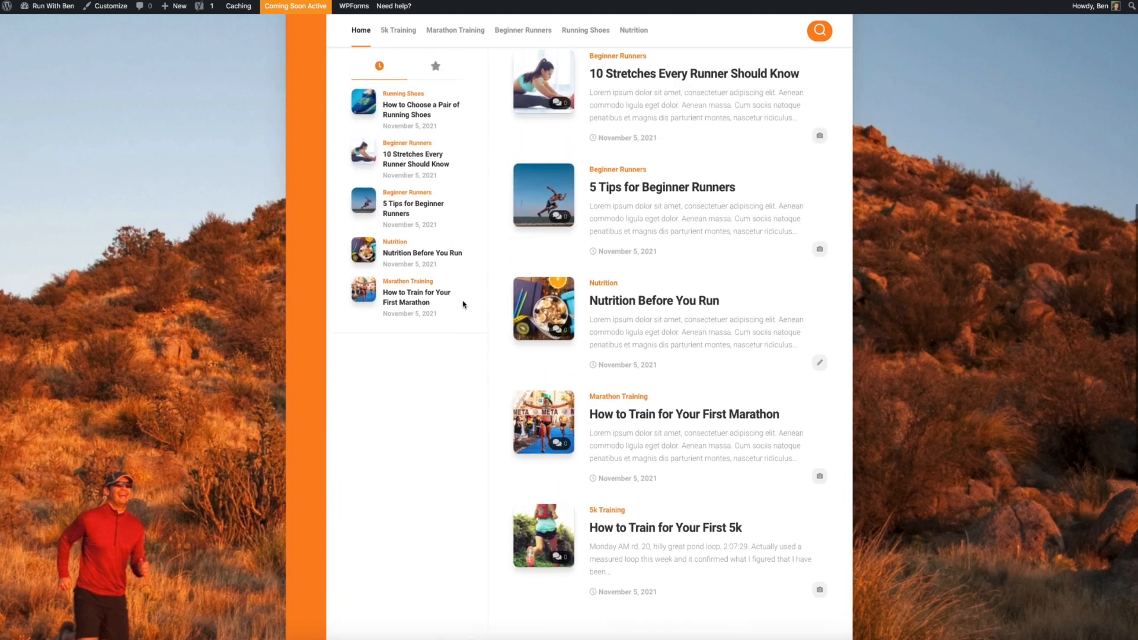
scroll(461, 305, "up", 4)
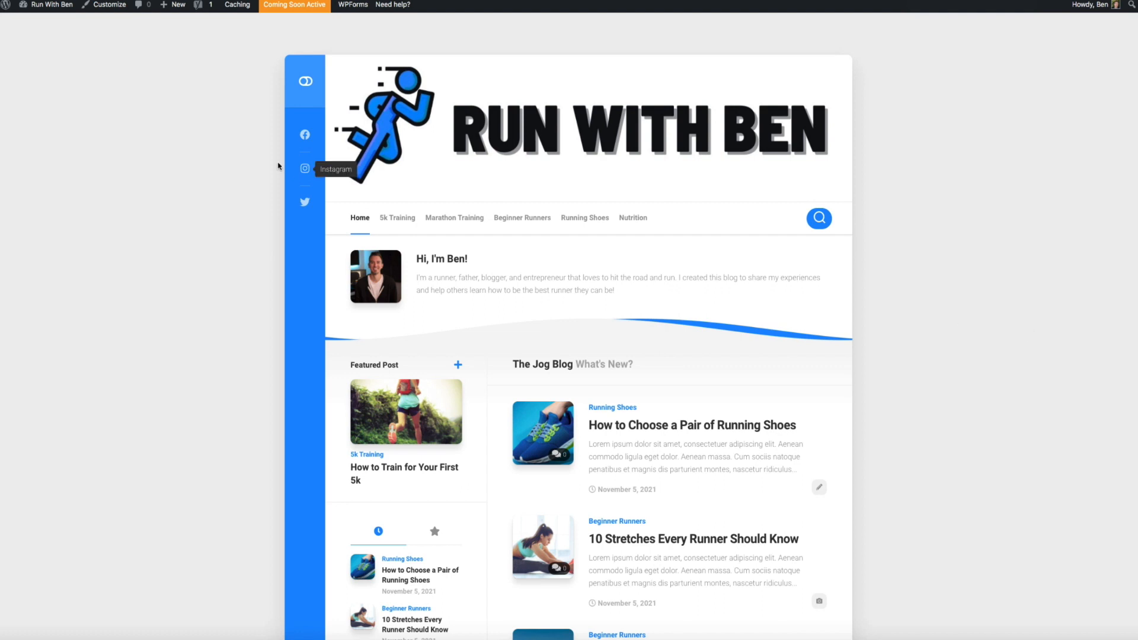
Go to the admin Dashboard and open the Settings > Reading page
mouse_move(56, 10)
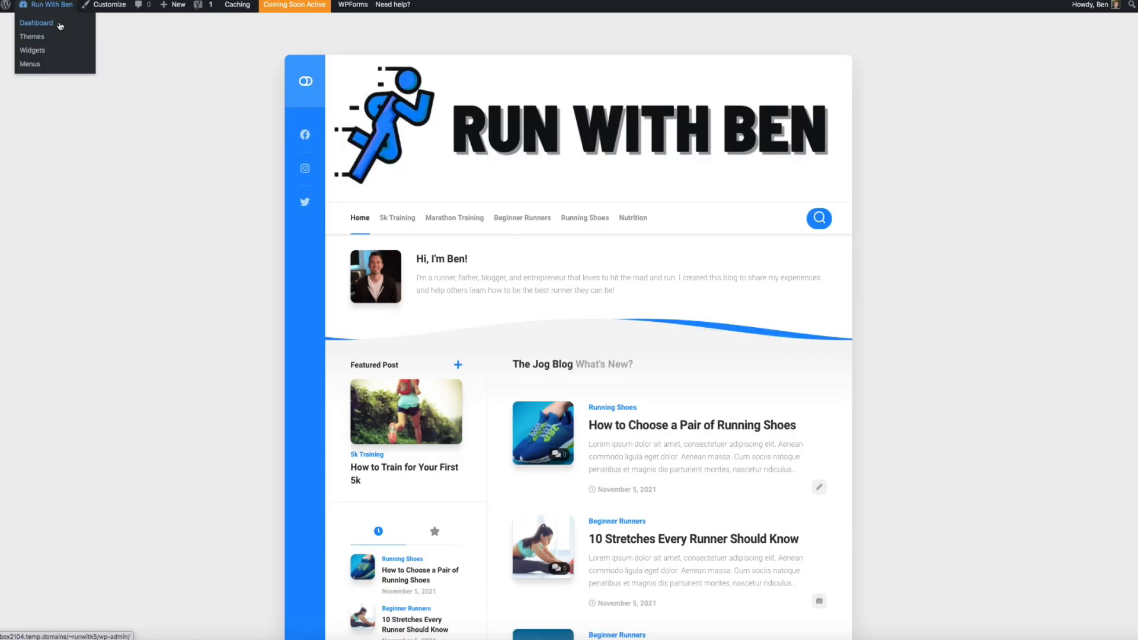
left_click(36, 23)
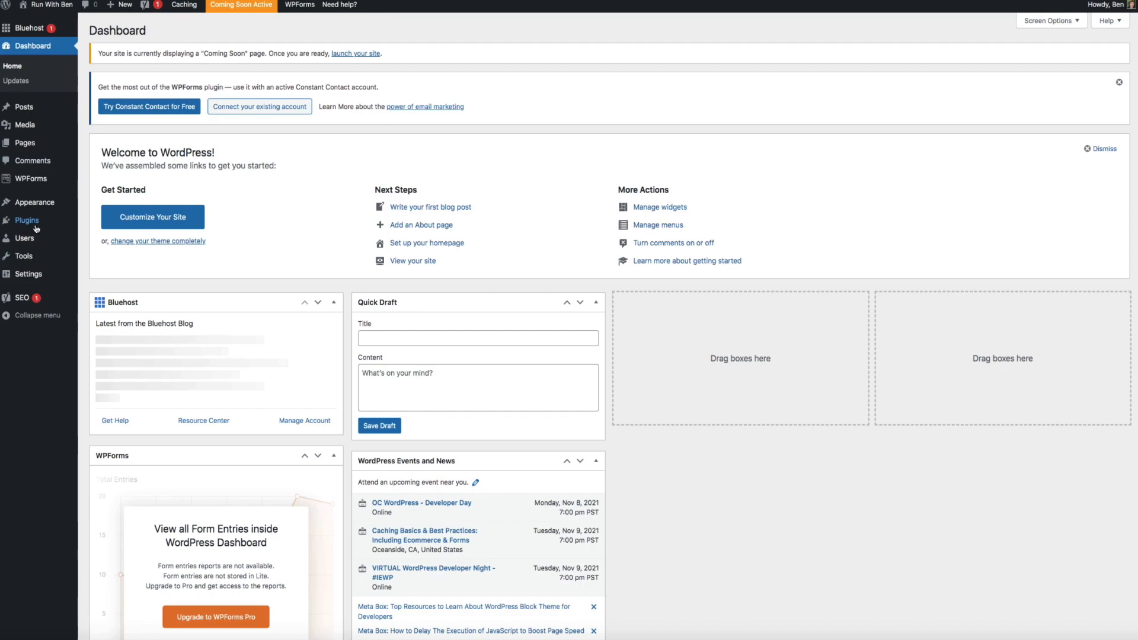
mouse_move(35, 274)
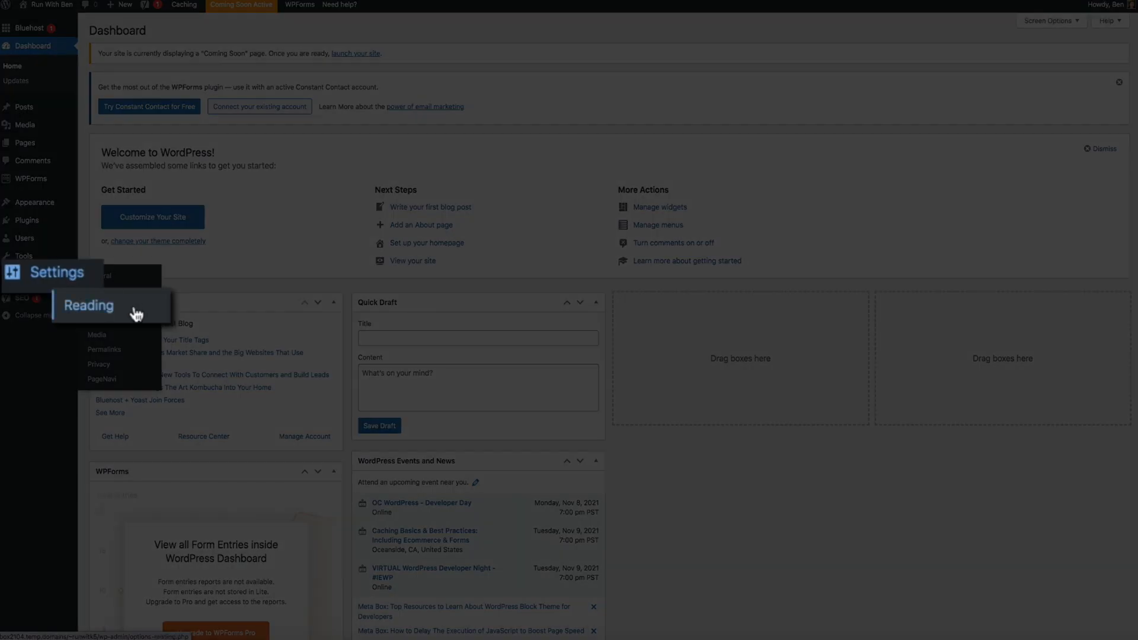
left_click(136, 309)
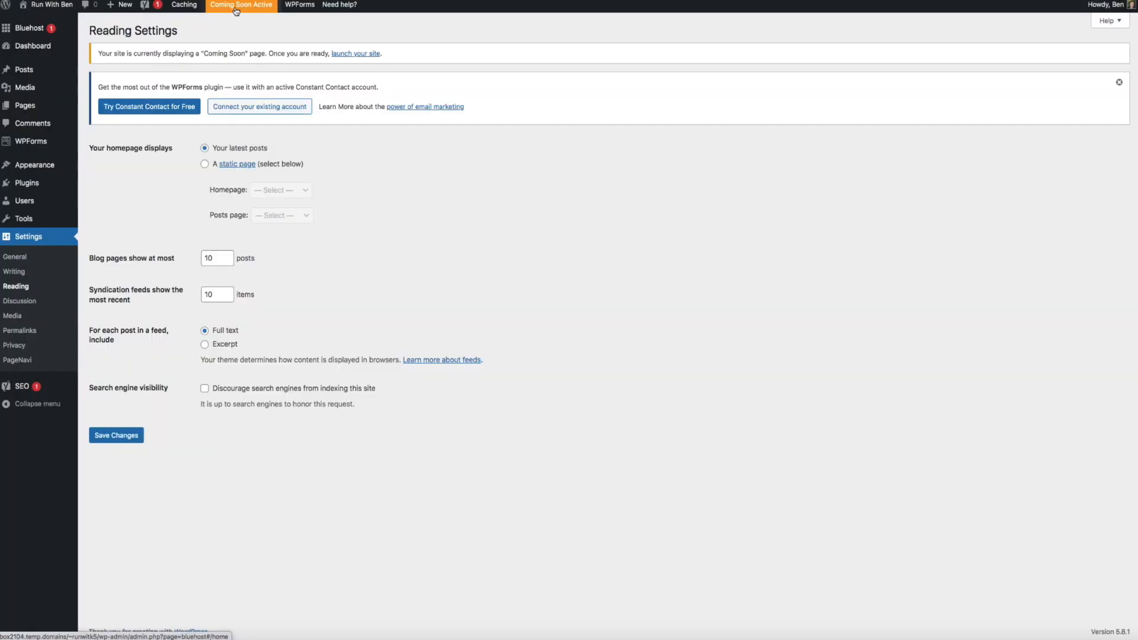
left_click(236, 6)
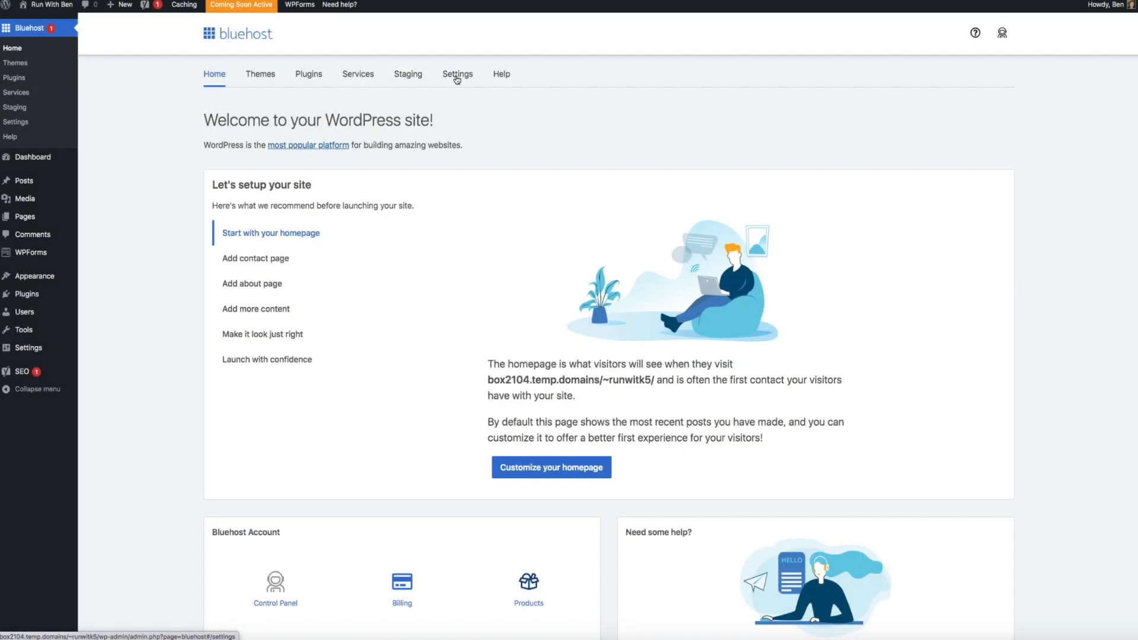
Switch the Coming Soon Page to Off in the Bluehost settings
left_click(457, 76)
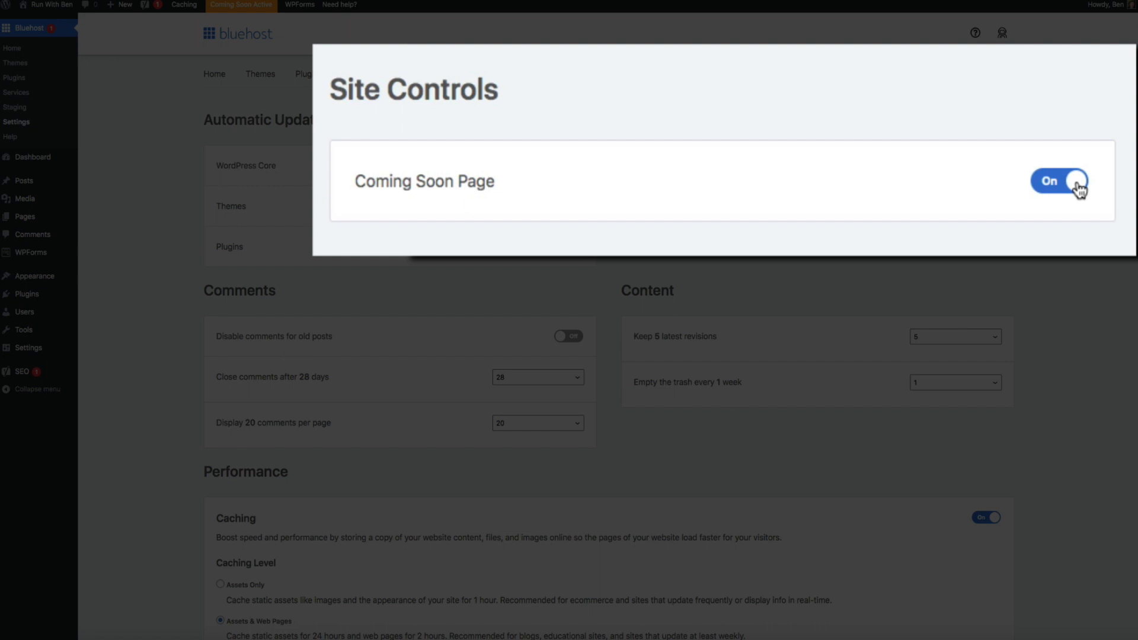
left_click(1078, 183)
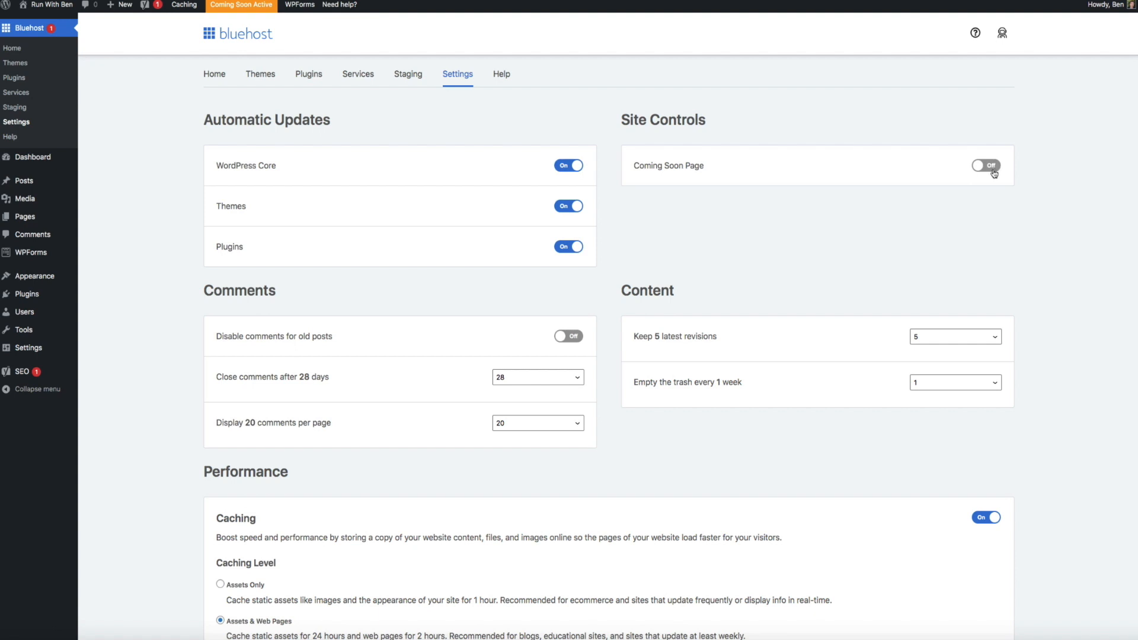
mouse_move(51, 5)
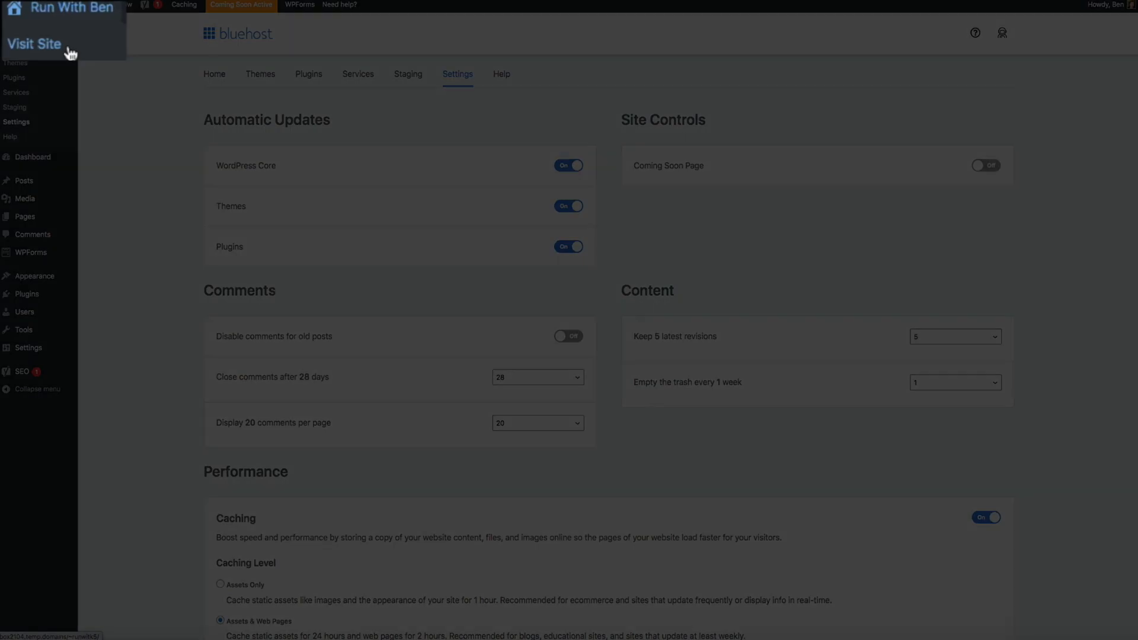
Visit the live Run With Ben site and scroll to the footer and back up
left_click(66, 49)
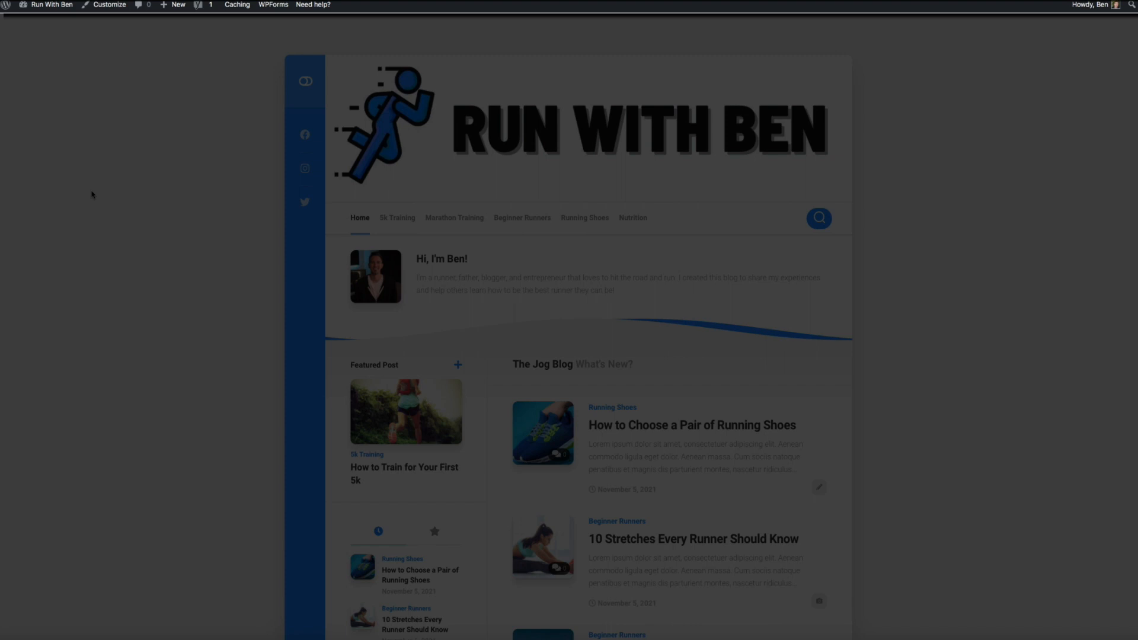
scroll(92, 194, "down", 4)
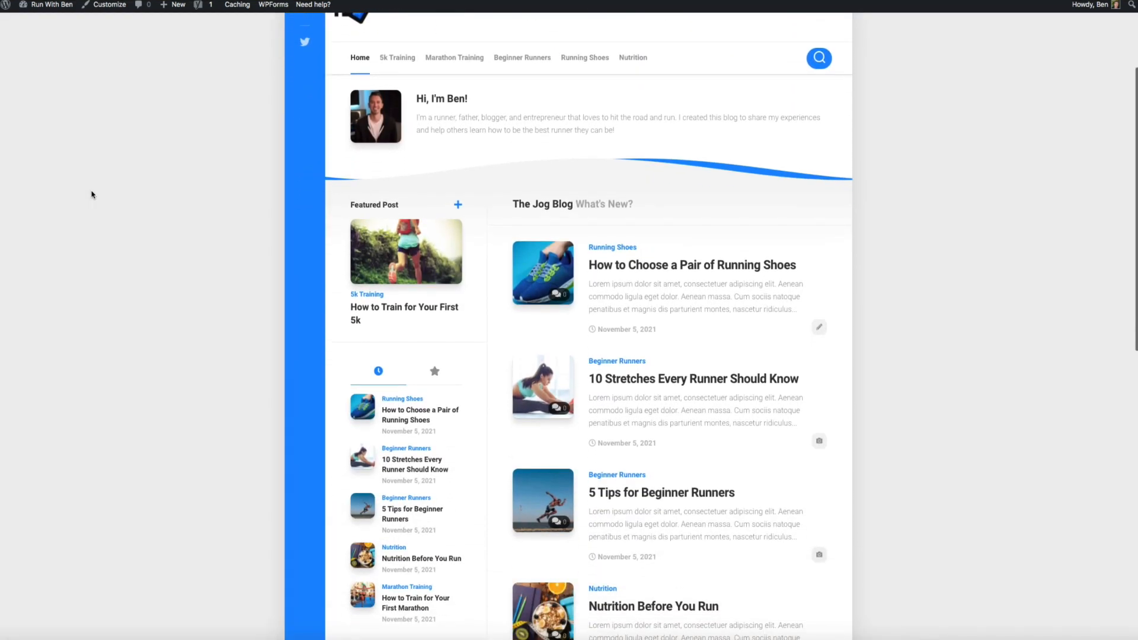
scroll(92, 195, "down", 7)
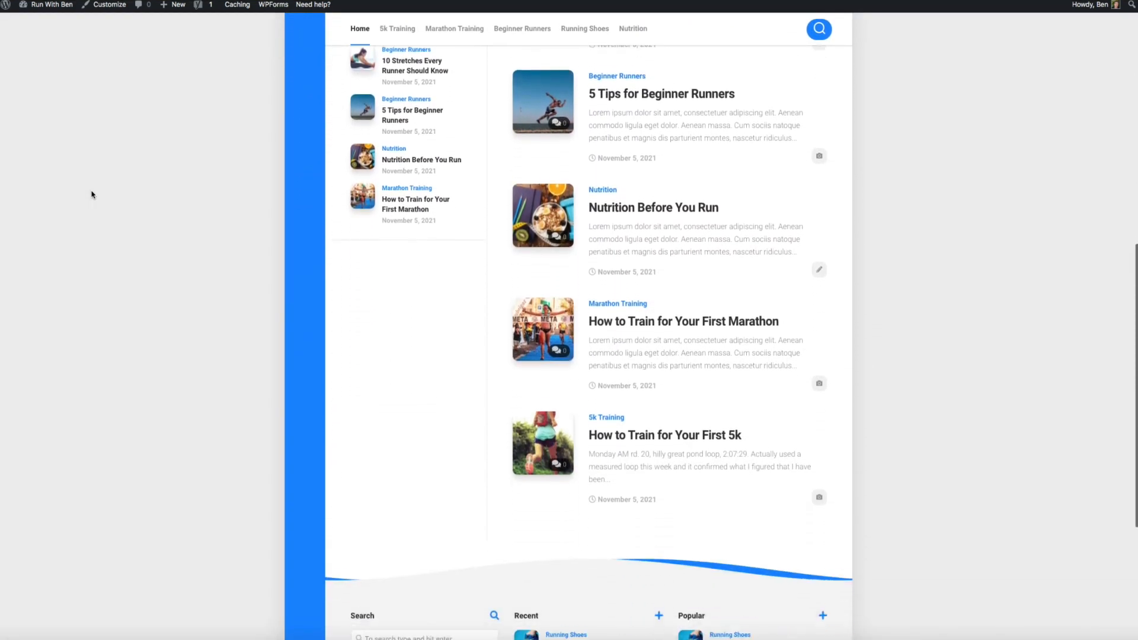
scroll(92, 194, "down", 3)
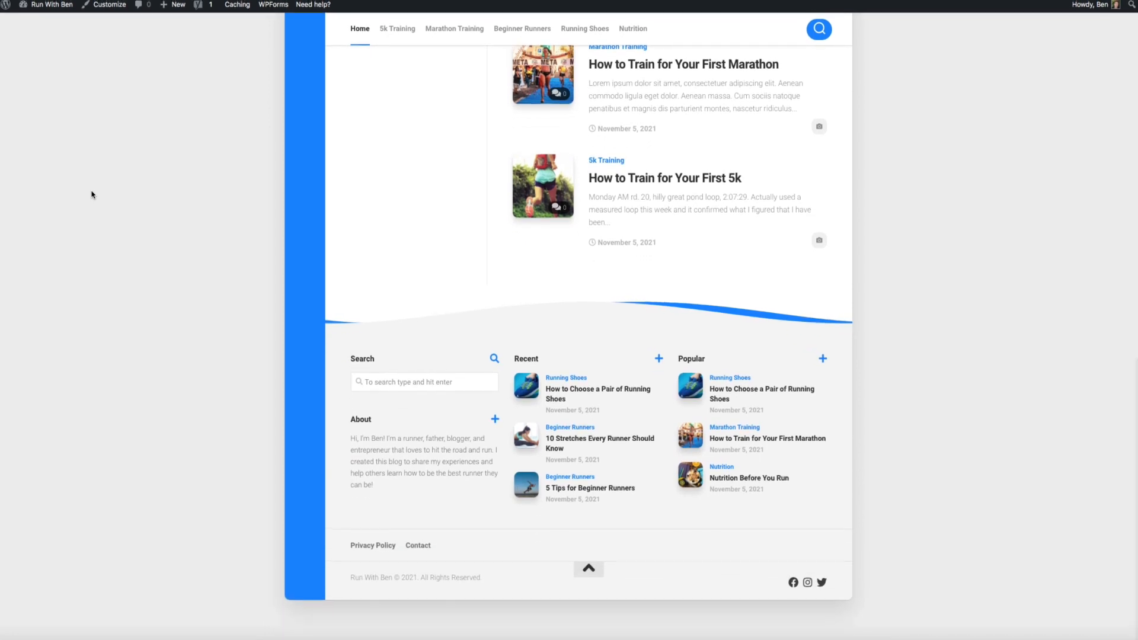
scroll(92, 194, "up", 5)
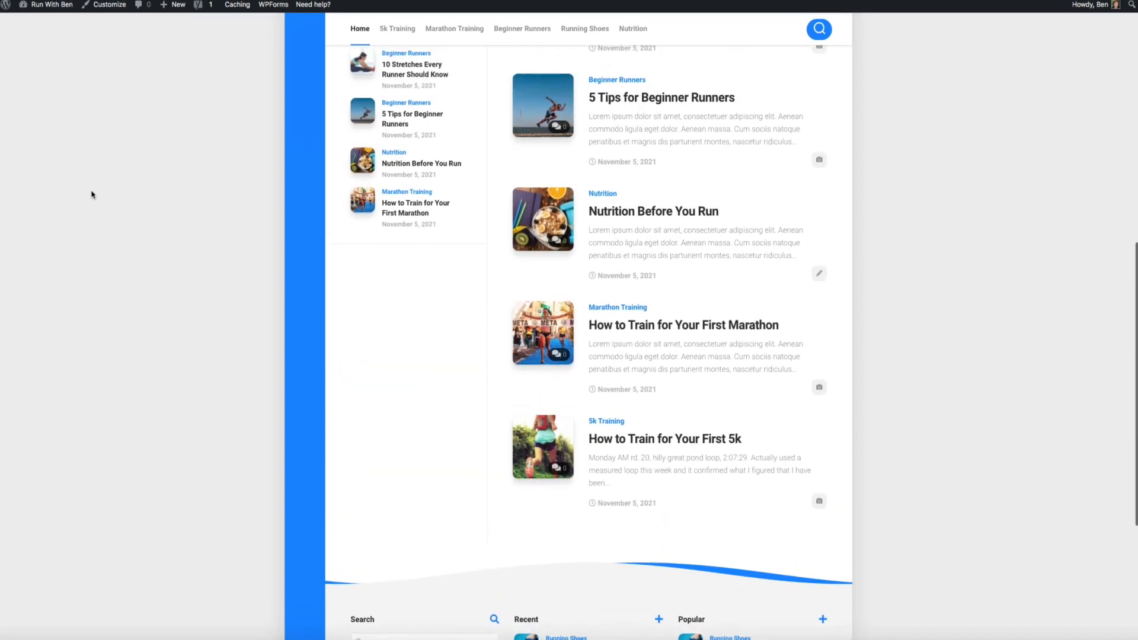
scroll(92, 194, "up", 6)
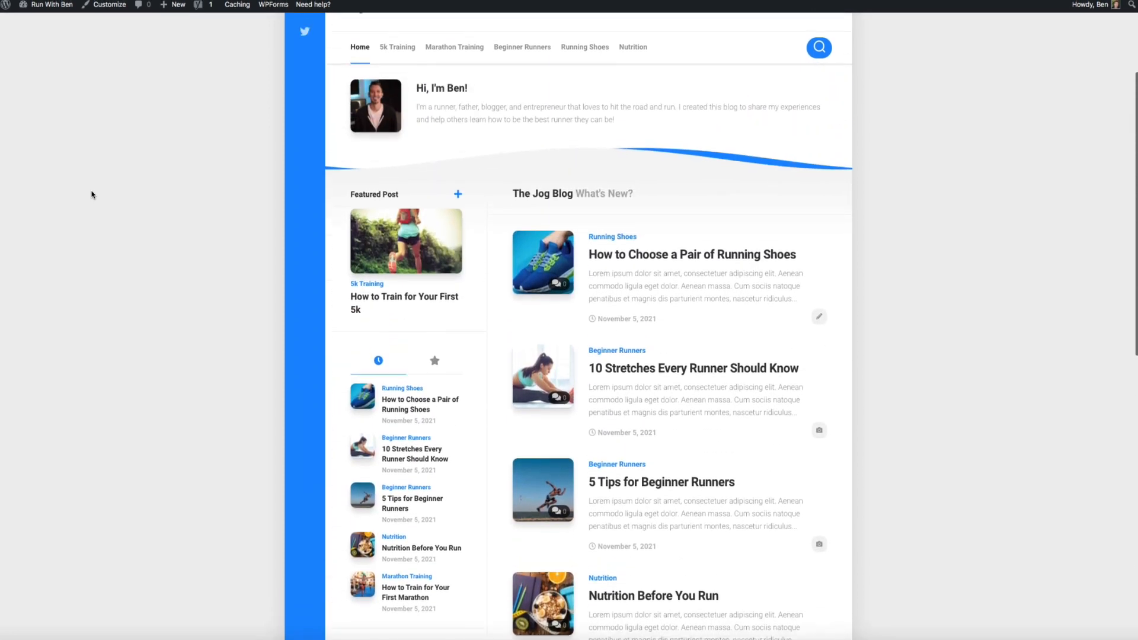
scroll(92, 194, "up", 2)
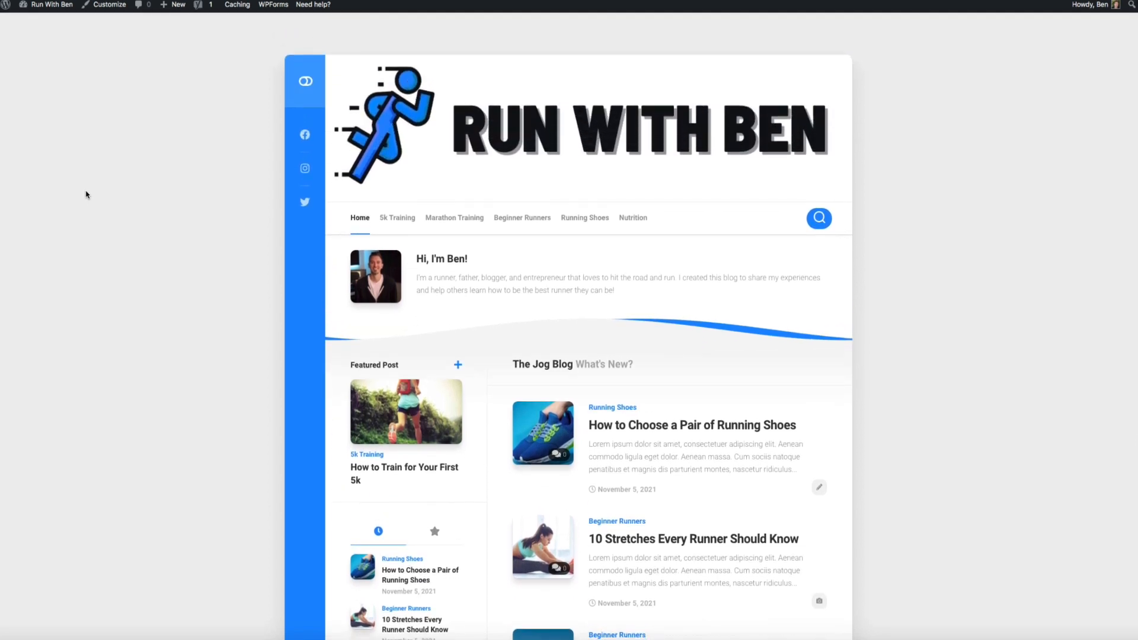